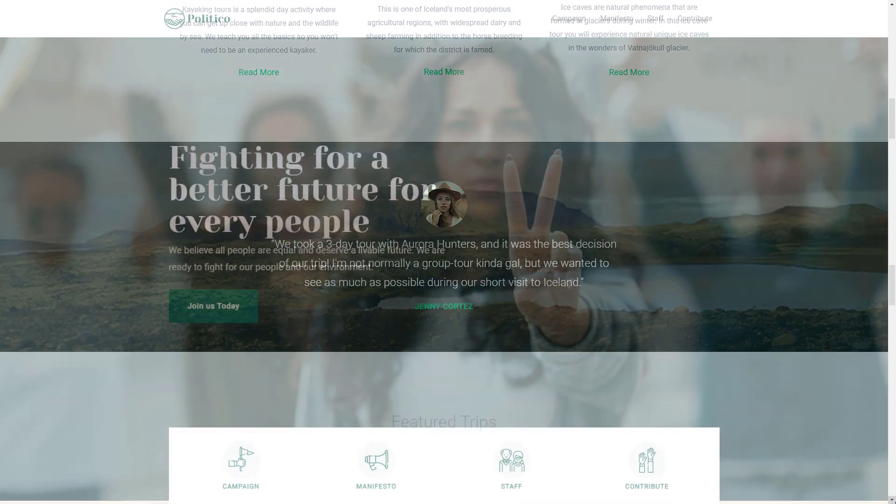
pyautogui.scroll(-6, 448, 252)
pyautogui.scroll(-8, 448, 252)
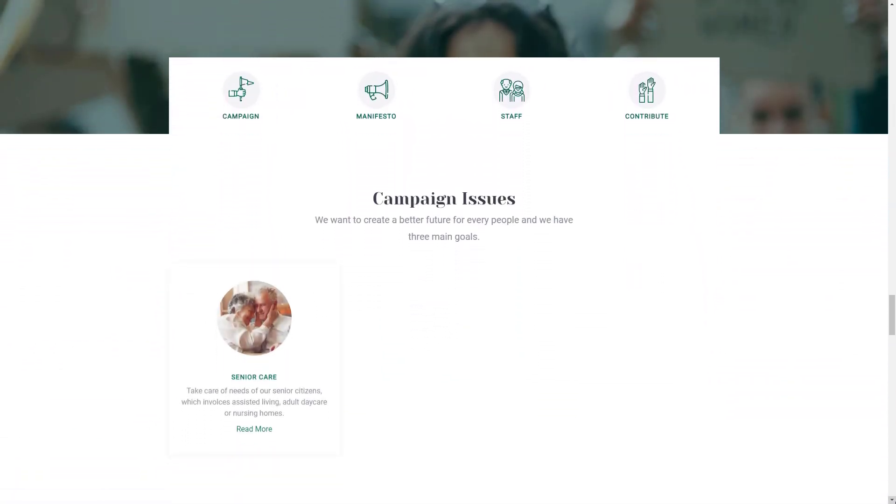
pyautogui.scroll(-8, 448, 252)
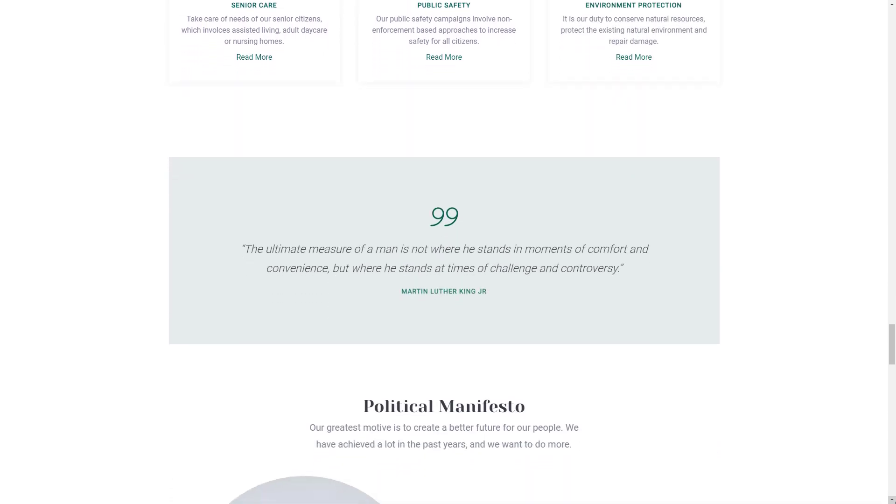
pyautogui.scroll(-6, 448, 252)
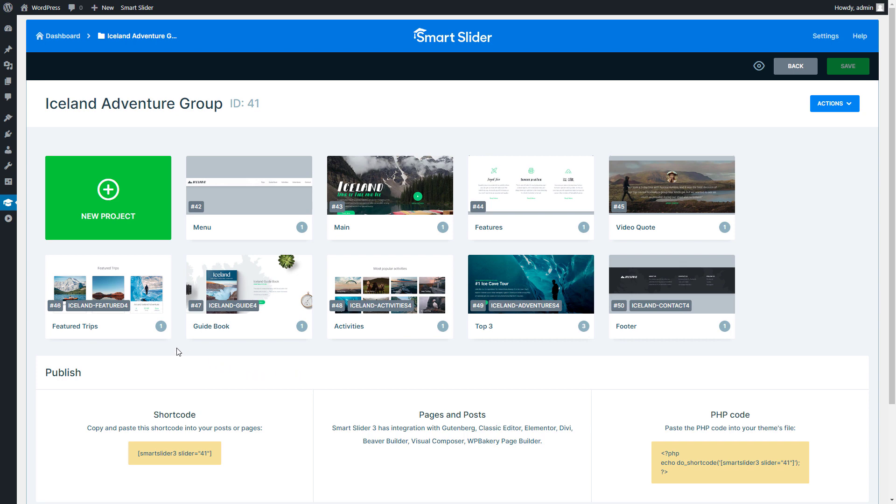
# Move the Featured Trips and Footer projects of the Iceland Adventure Group to the trash.
pyautogui.moveTo(93, 304)
pyautogui.click(54, 264)
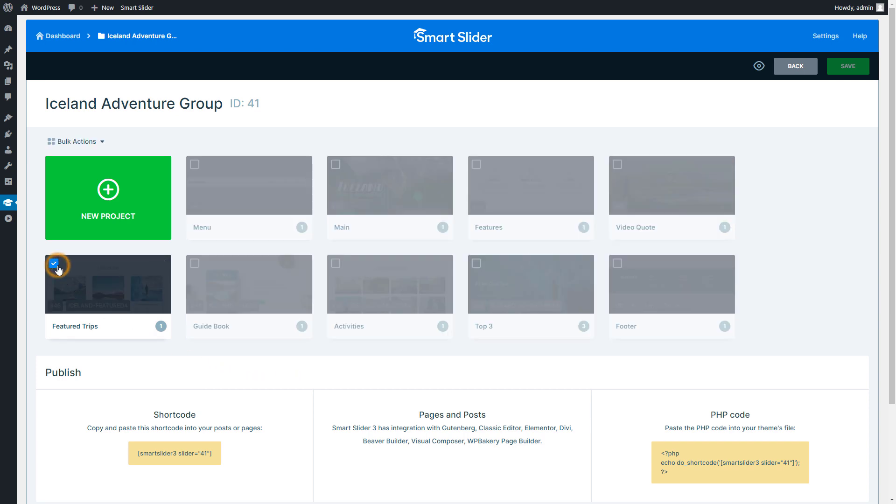
pyautogui.click(617, 264)
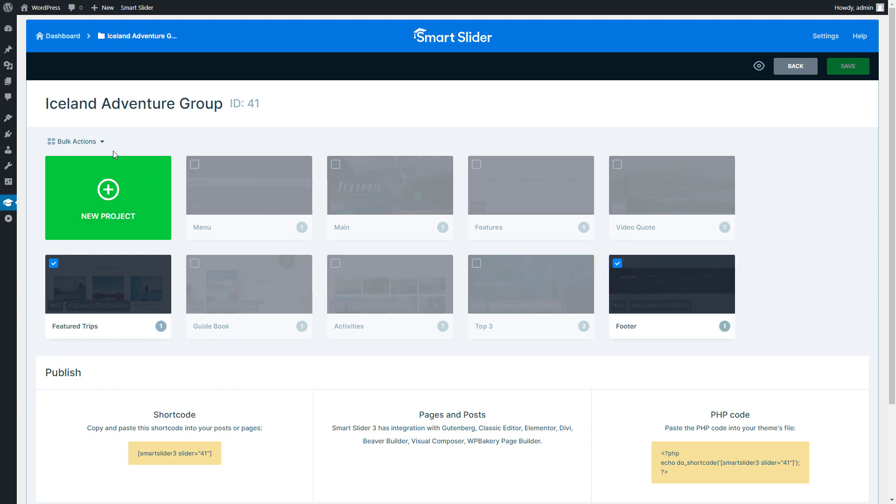
pyautogui.click(102, 142)
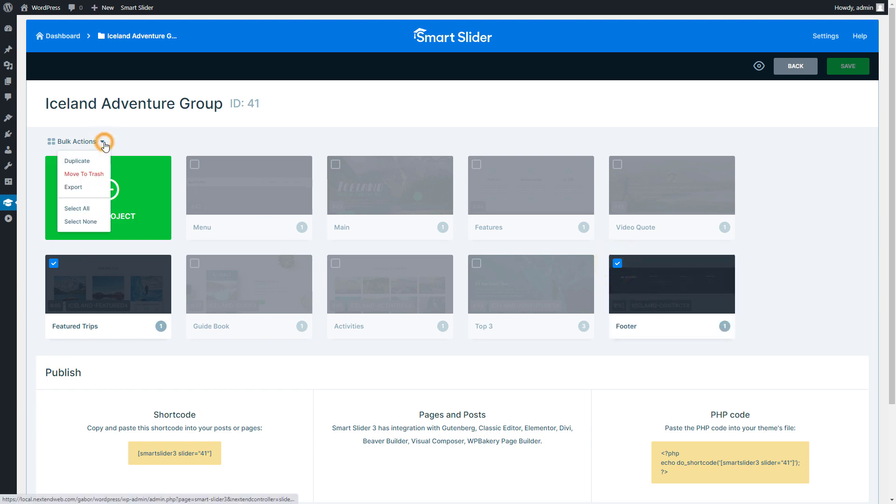
pyautogui.click(96, 181)
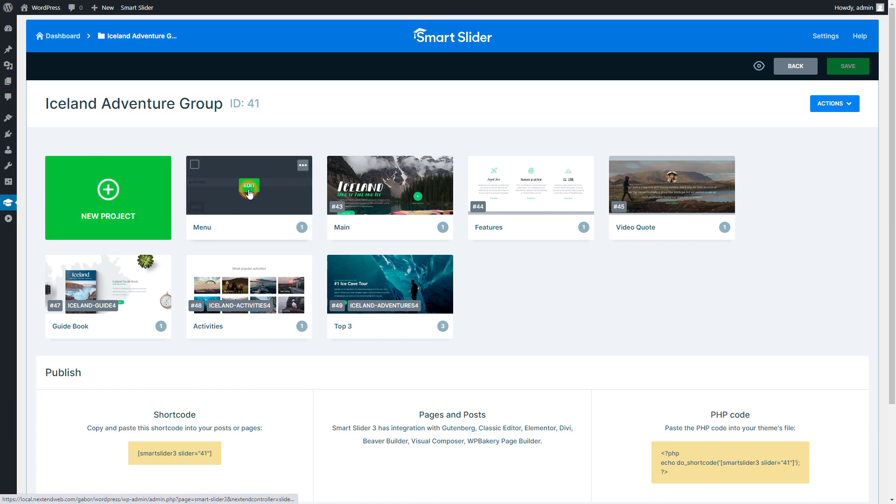
# Open Slide 1 of the Menu project for editing.
pyautogui.click(249, 186)
pyautogui.moveTo(194, 111)
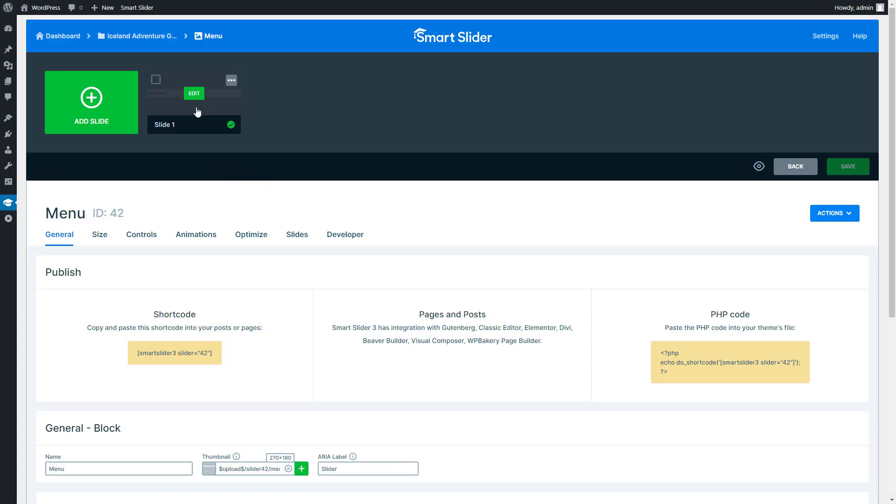
pyautogui.click(195, 95)
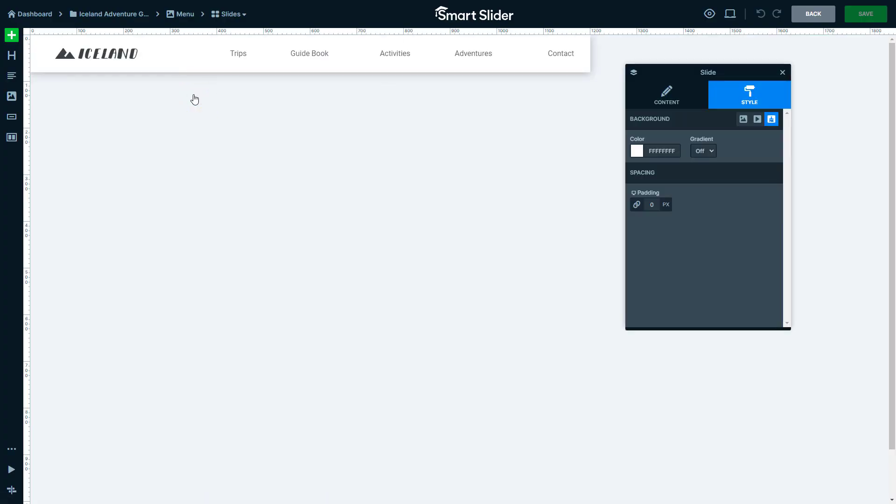
# Change the text of the Trips menu item to Campaign and of the Guide Book item to Manifesto.
pyautogui.click(238, 54)
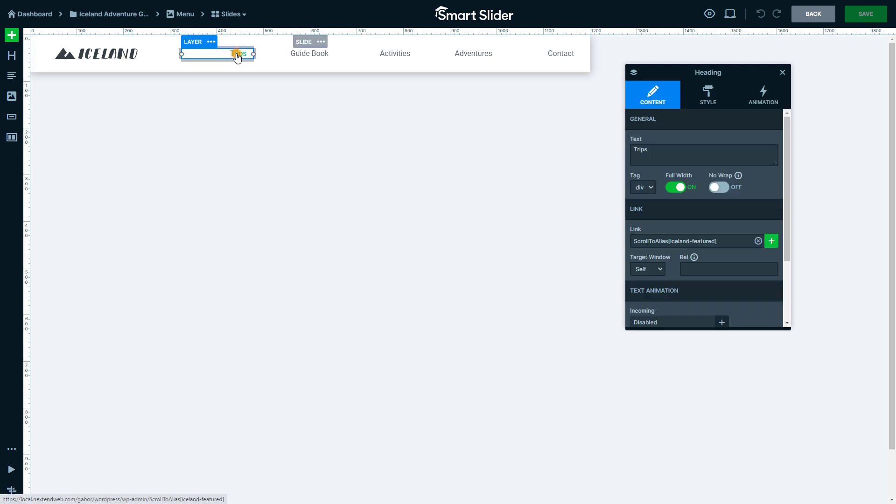
pyautogui.doubleClick(651, 153)
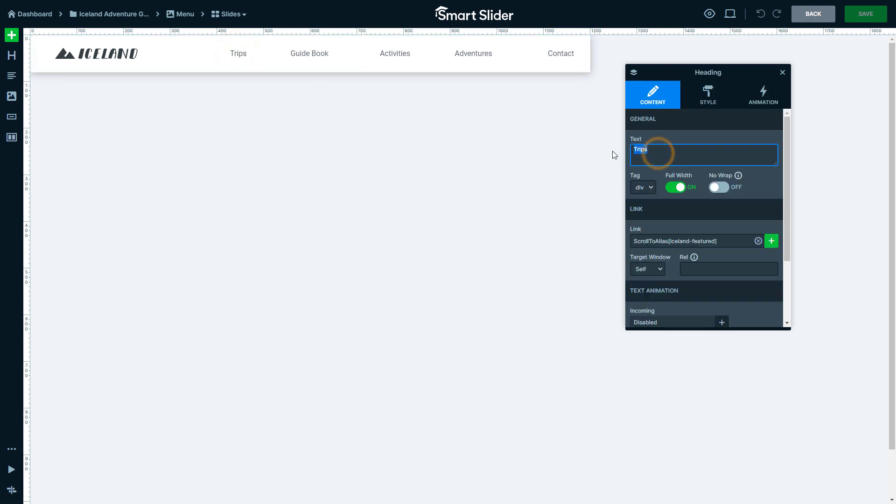
pyautogui.write('Campaign')
pyautogui.click(310, 54)
pyautogui.tripleClick(672, 149)
pyautogui.write('Manifesto')
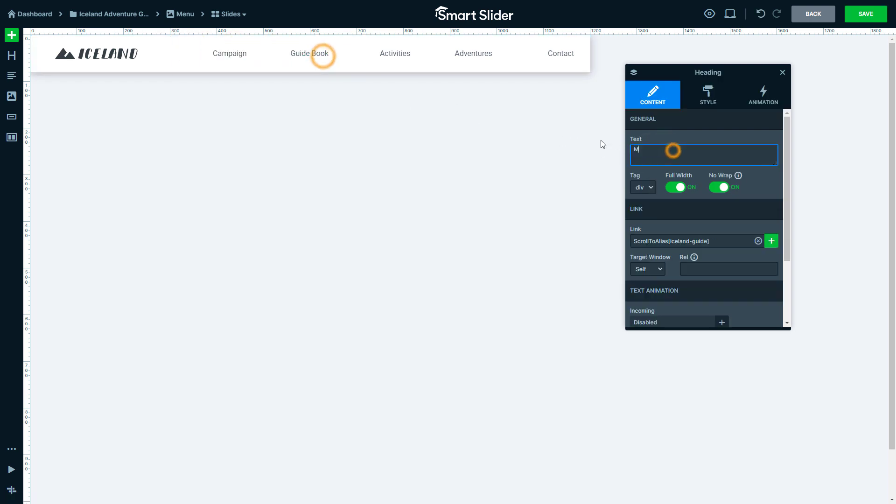
# Change the text of the Activities menu item to Staff and of the Adventures item to Contribute.
pyautogui.click(402, 54)
pyautogui.tripleClick(677, 153)
pyautogui.write('Staff')
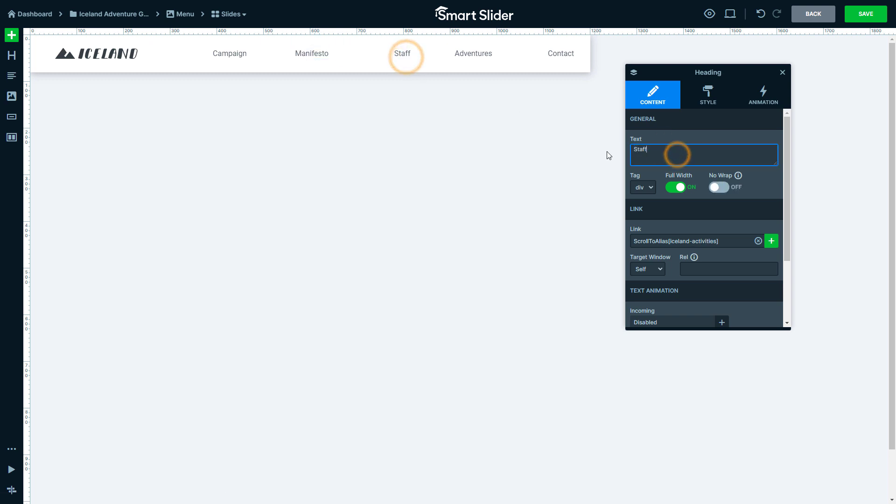
pyautogui.click(474, 54)
pyautogui.tripleClick(671, 152)
pyautogui.write('Contribute')
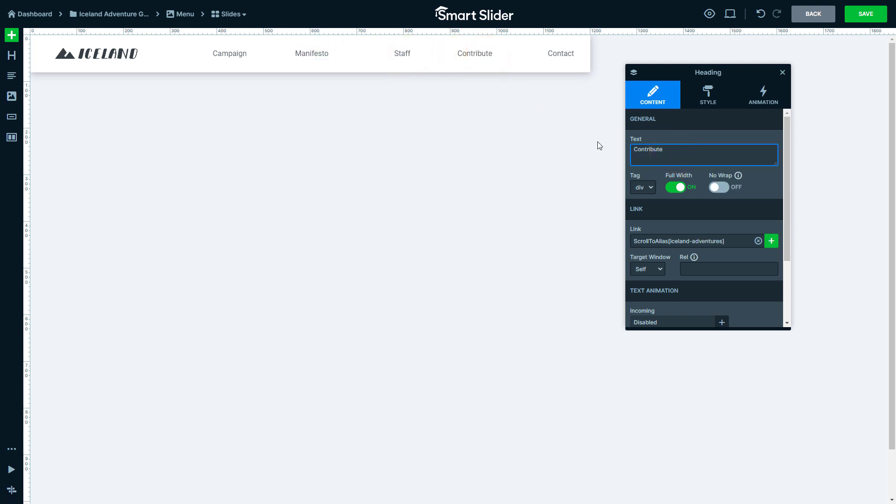
# Delete the column holding the Contact menu item and turn off full width for the menu row.
pyautogui.click(553, 68)
pyautogui.click(541, 50)
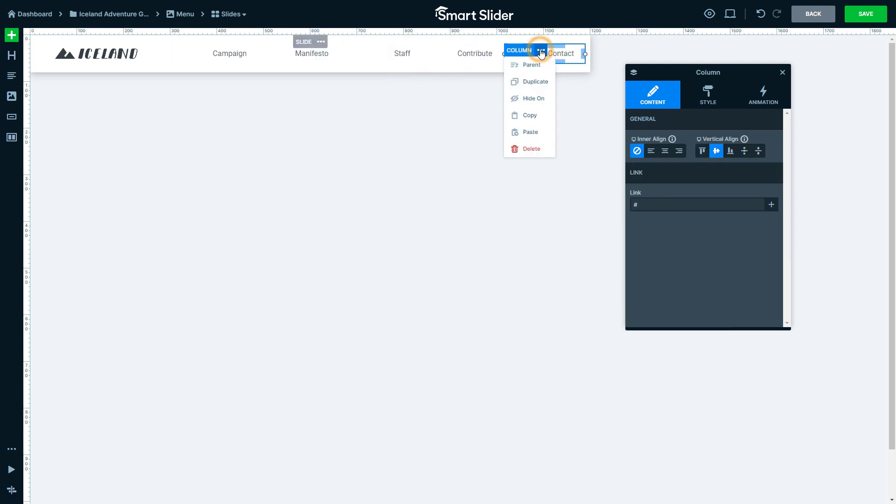
pyautogui.moveTo(546, 108)
pyautogui.click(543, 151)
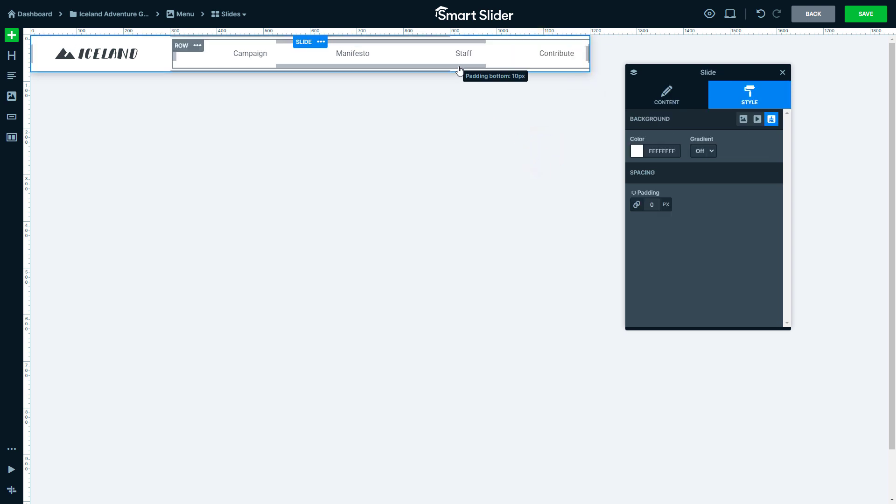
pyautogui.click(458, 67)
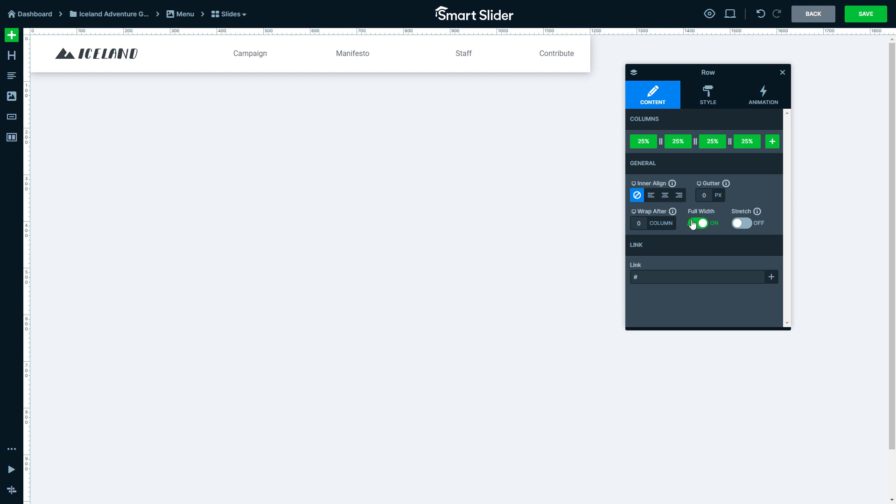
pyautogui.click(699, 224)
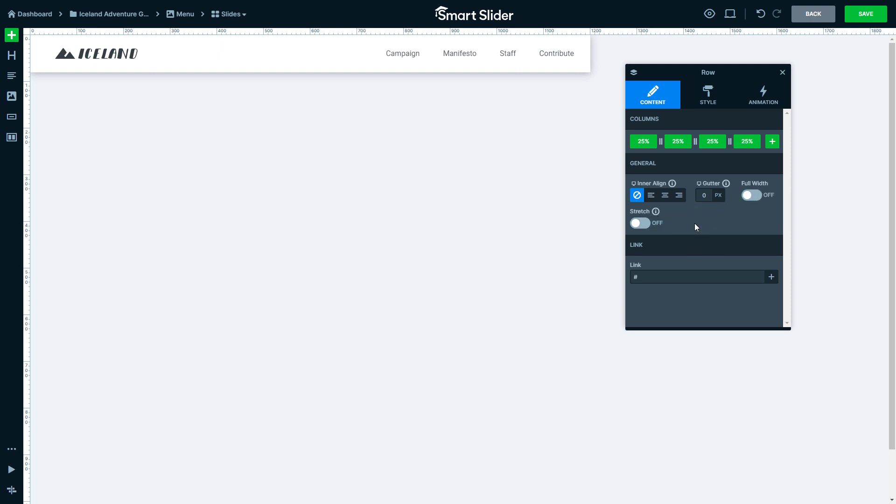
# Set the padding of the columns holding the Contribute and Staff menu items to 0 px.
pyautogui.click(549, 67)
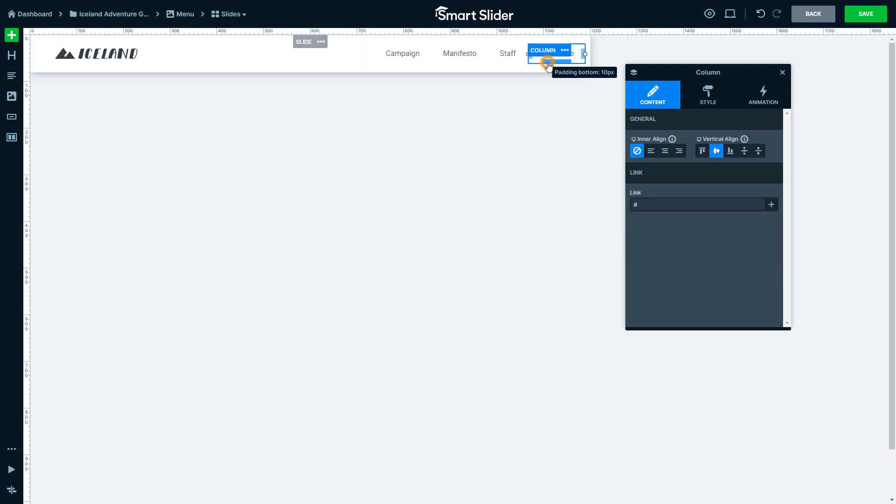
pyautogui.click(690, 104)
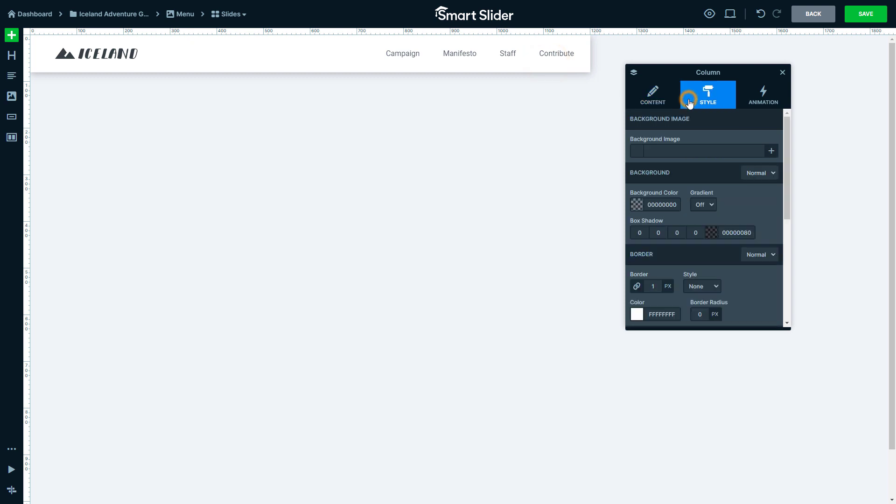
pyautogui.scroll(-4, 692, 151)
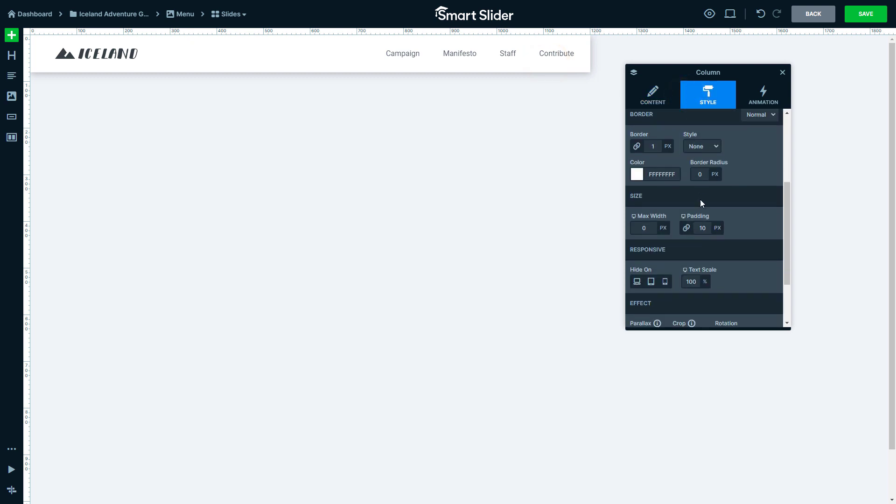
pyautogui.click(703, 228)
pyautogui.write('0')
pyautogui.click(715, 216)
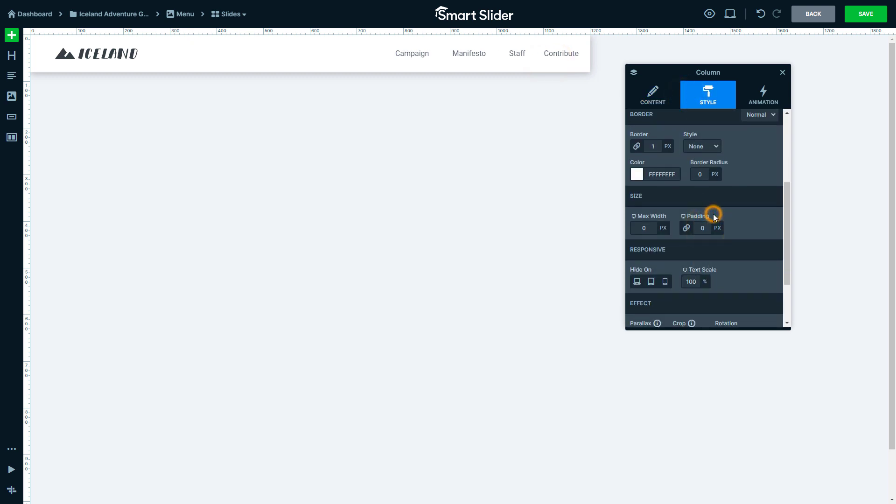
pyautogui.click(523, 59)
pyautogui.click(702, 227)
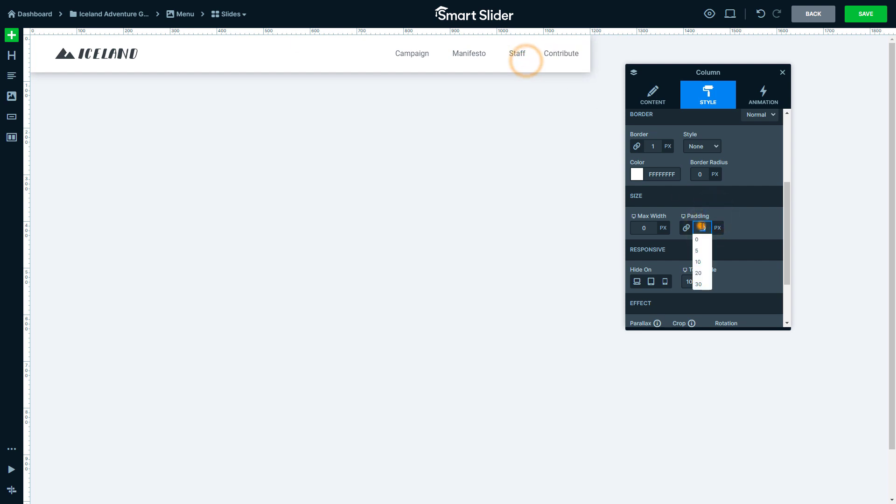
pyautogui.write('0')
pyautogui.click(707, 215)
# Set the padding of the columns holding the Manifesto and Campaign menu items to 0 px.
pyautogui.click(499, 59)
pyautogui.click(704, 227)
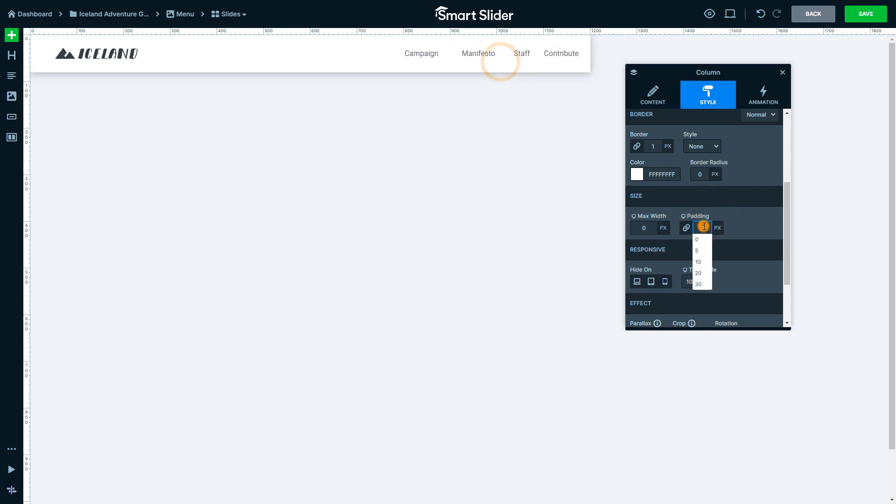
pyautogui.write('0')
pyautogui.click(712, 214)
pyautogui.click(456, 60)
pyautogui.click(703, 228)
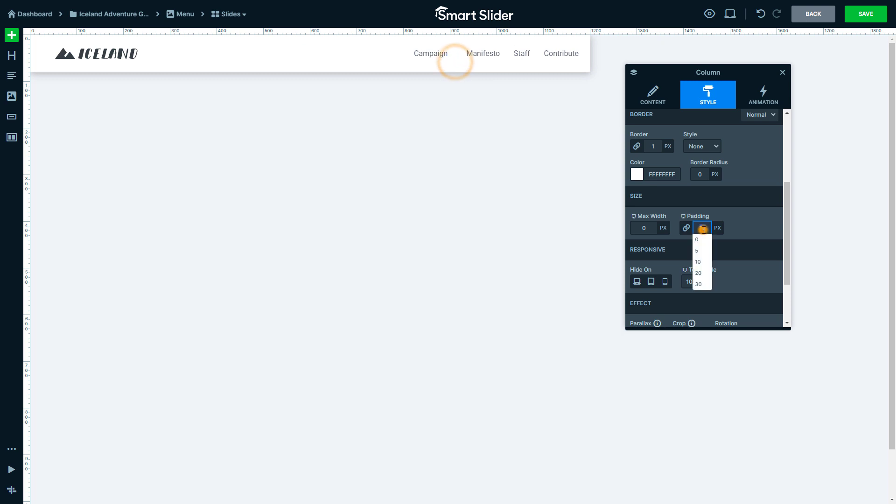
pyautogui.write('0')
pyautogui.click(713, 206)
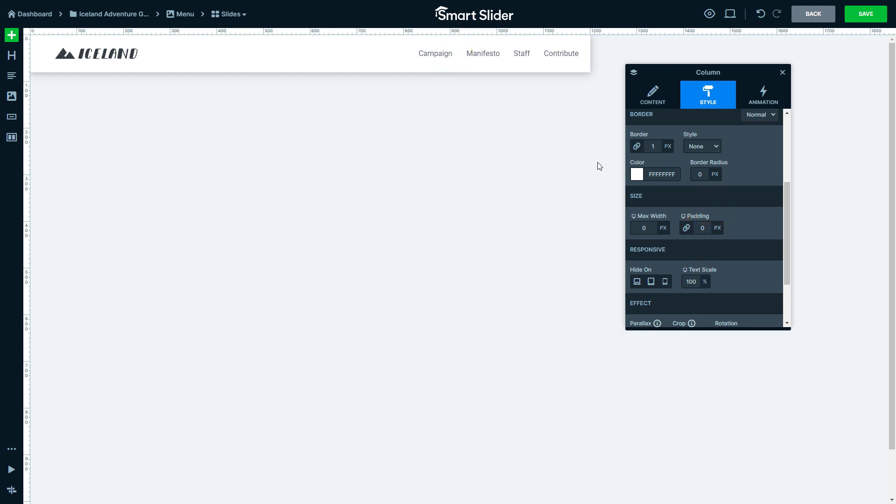
# Set the hover text color of the Campaign menu item to 1C6452FF.
pyautogui.click(446, 56)
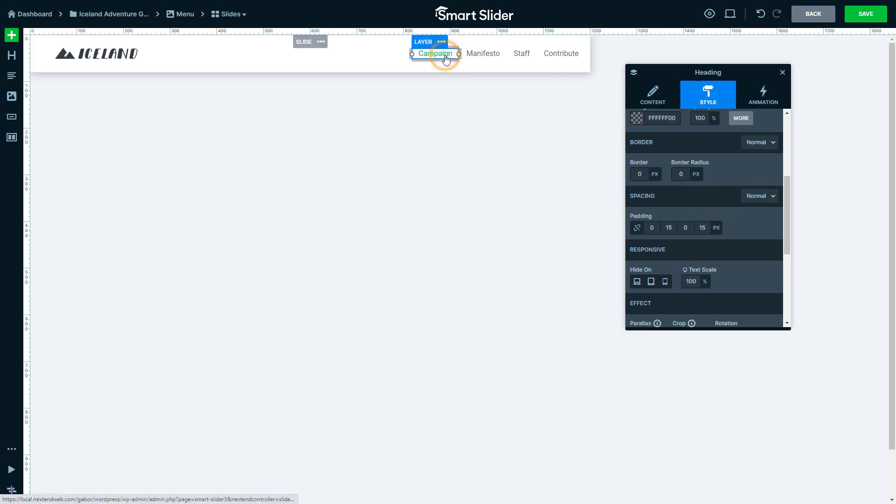
pyautogui.scroll(4, 715, 194)
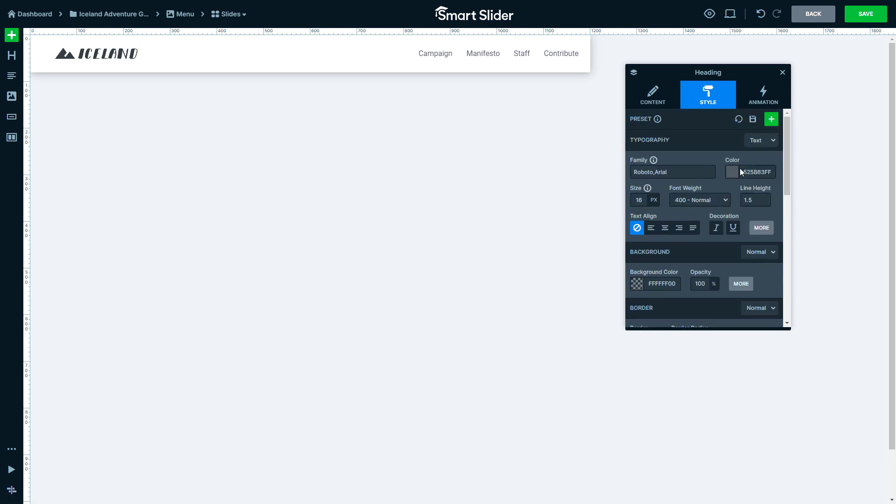
pyautogui.click(764, 141)
pyautogui.click(757, 160)
pyautogui.click(757, 163)
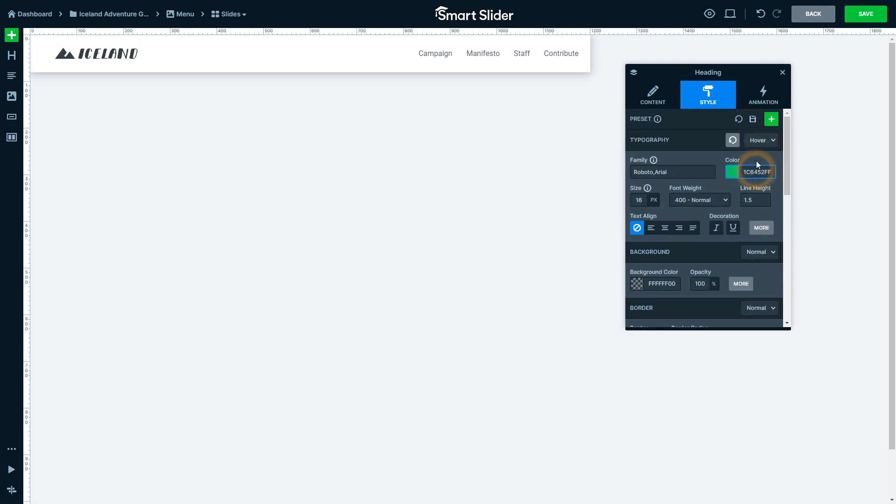
# Set the hover text color of the Manifesto, Staff and Contribute menu items to 1C6452FF.
pyautogui.click(490, 54)
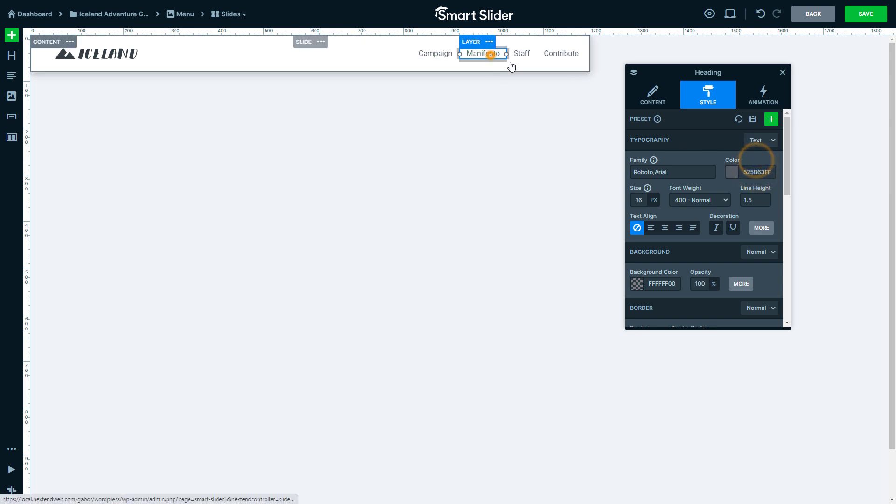
pyautogui.click(752, 143)
pyautogui.click(756, 159)
pyautogui.click(523, 54)
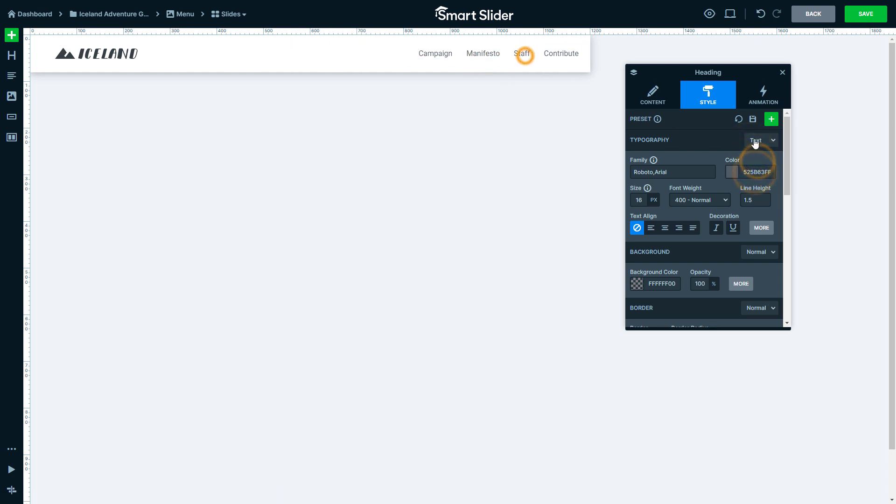
pyautogui.click(760, 140)
pyautogui.click(753, 158)
pyautogui.click(564, 54)
pyautogui.click(759, 140)
pyautogui.click(752, 158)
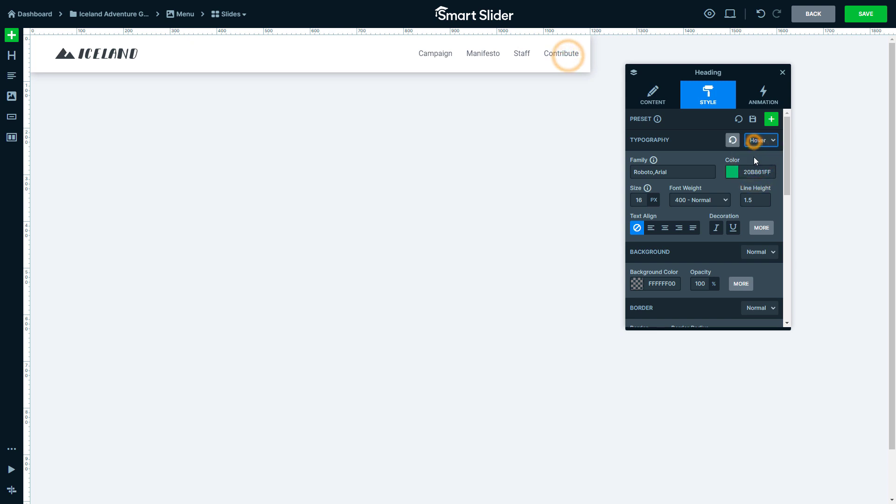
pyautogui.click(753, 171)
pyautogui.write('1C6452FF')
pyautogui.click(752, 159)
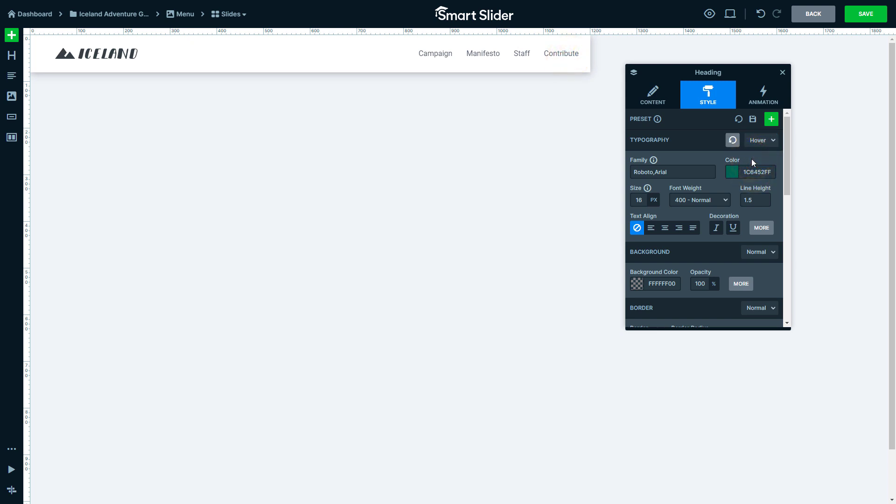
# Replace the Iceland logo in the menu with the politico.png image from the media library.
pyautogui.doubleClick(132, 60)
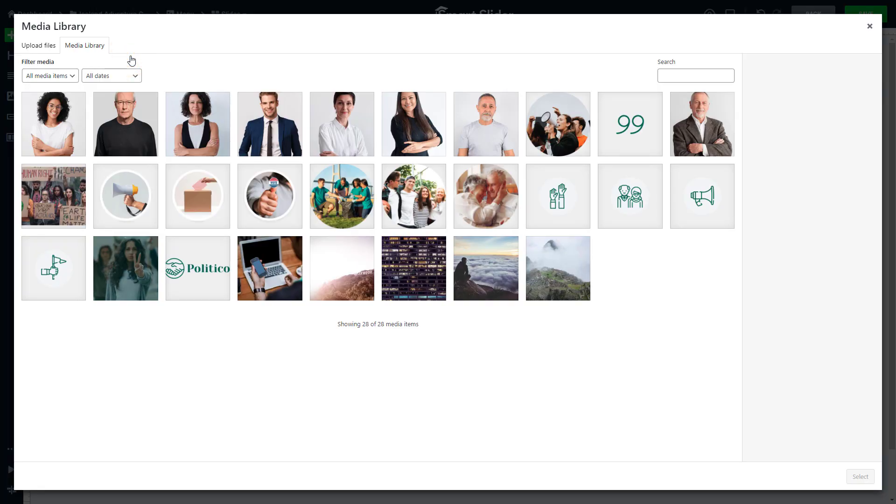
pyautogui.click(206, 264)
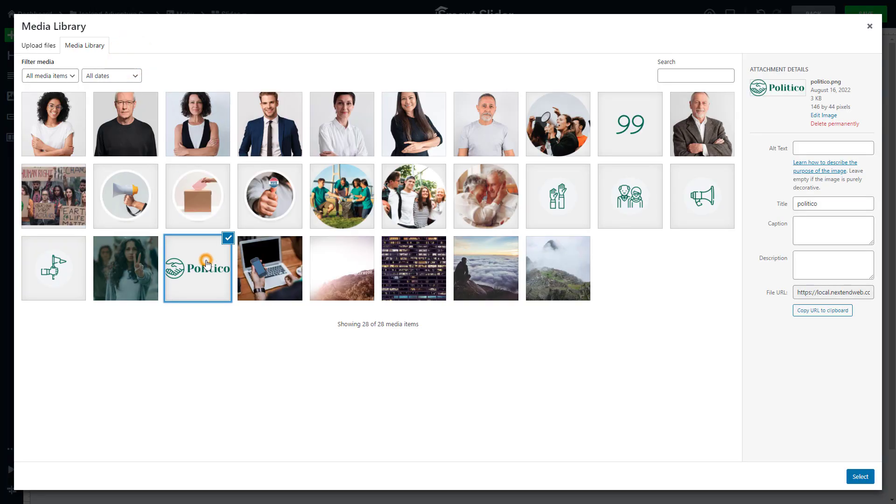
pyautogui.click(860, 477)
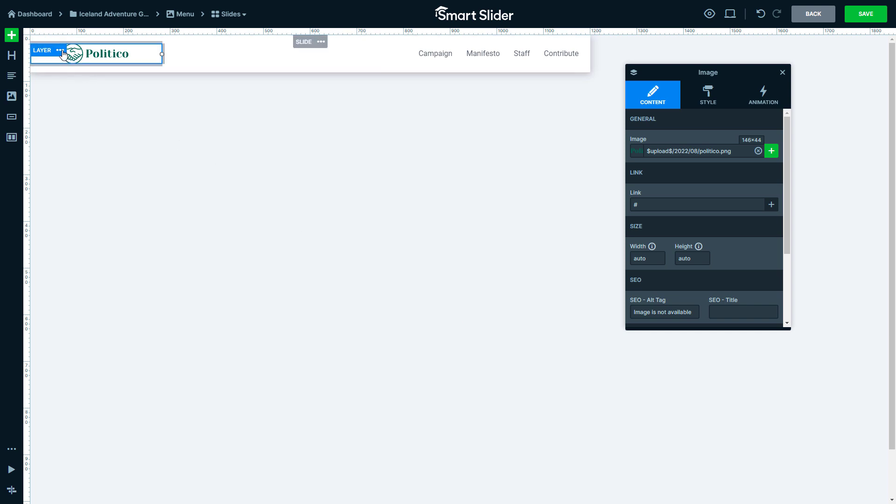
# Set the inner alignment of the column holding the Politico logo to left.
pyautogui.click(60, 50)
pyautogui.moveTo(65, 67)
pyautogui.click(100, 65)
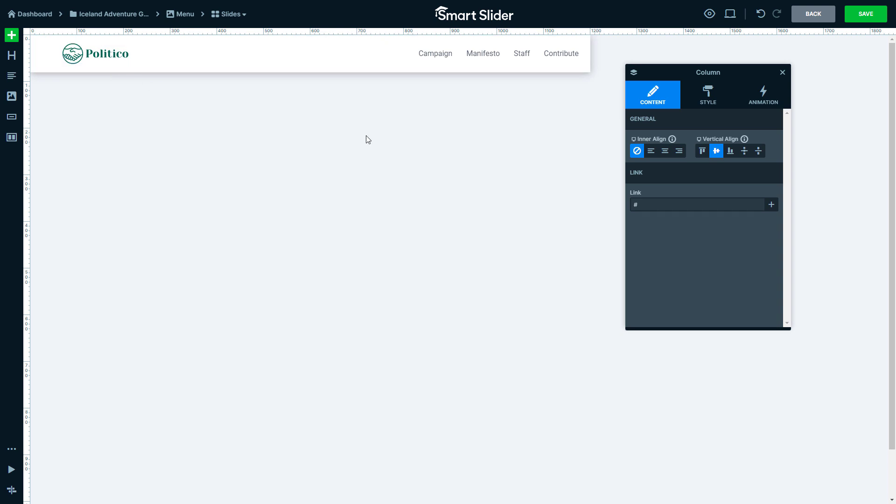
pyautogui.click(651, 151)
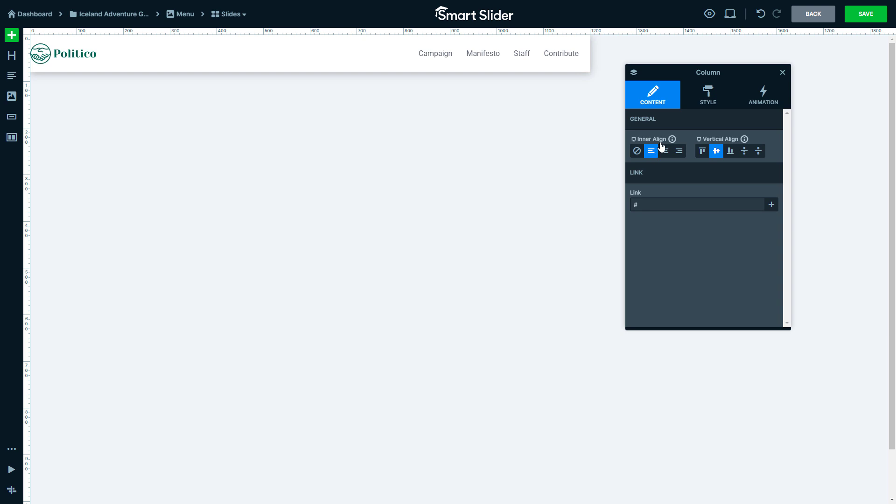
# Center the inner alignment of the logo's column in the mobile view and save the slide.
pyautogui.moveTo(730, 16)
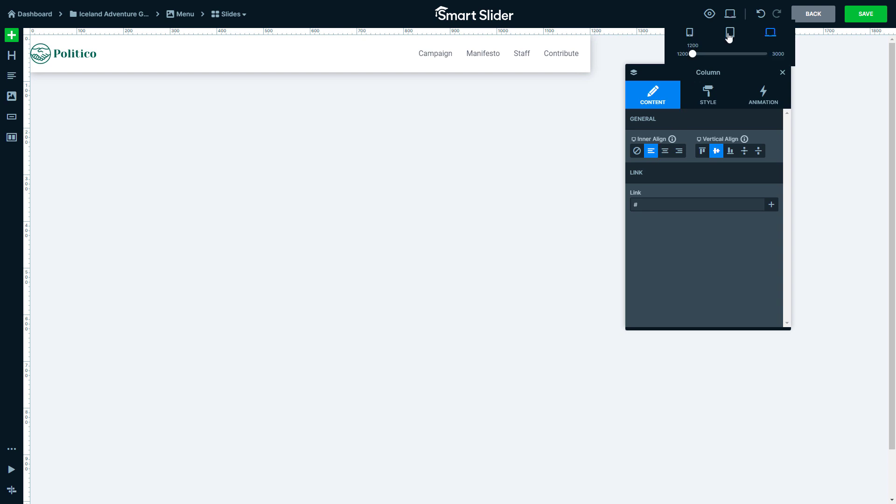
pyautogui.click(730, 32)
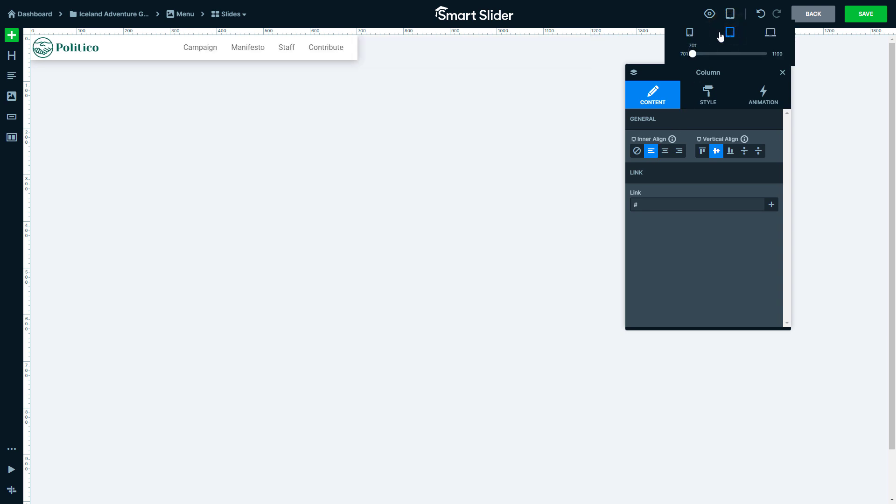
pyautogui.click(690, 34)
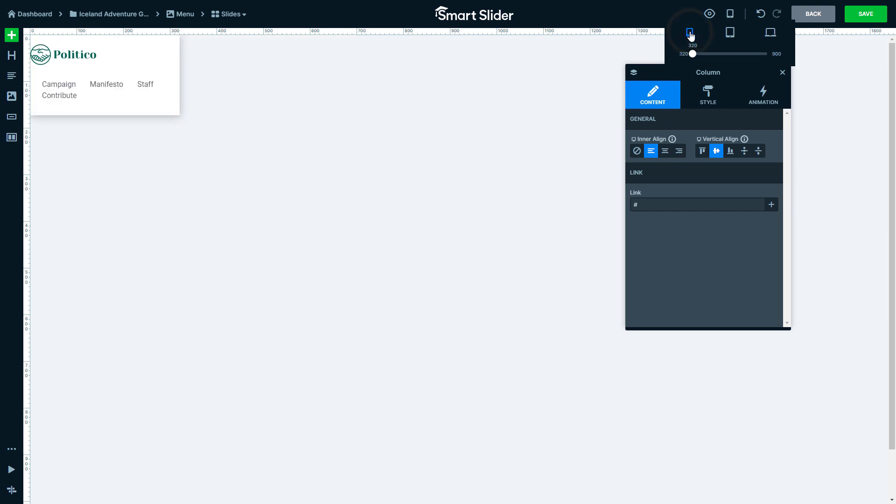
pyautogui.click(665, 151)
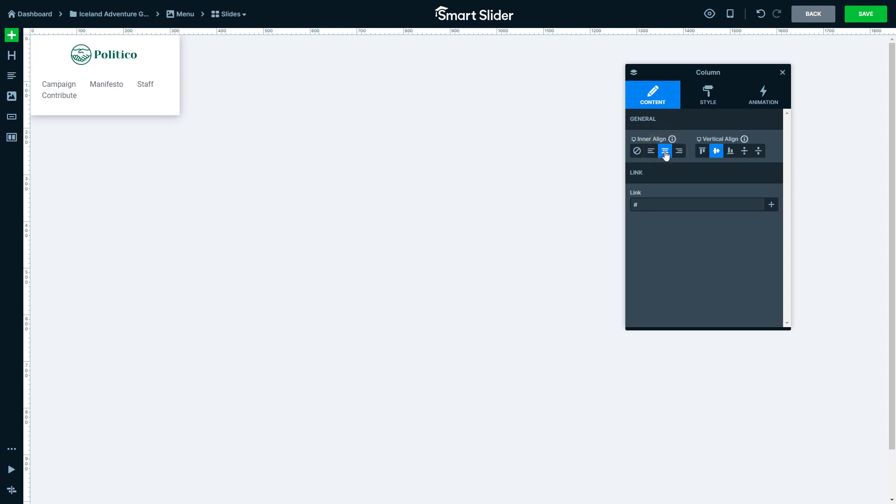
pyautogui.click(862, 20)
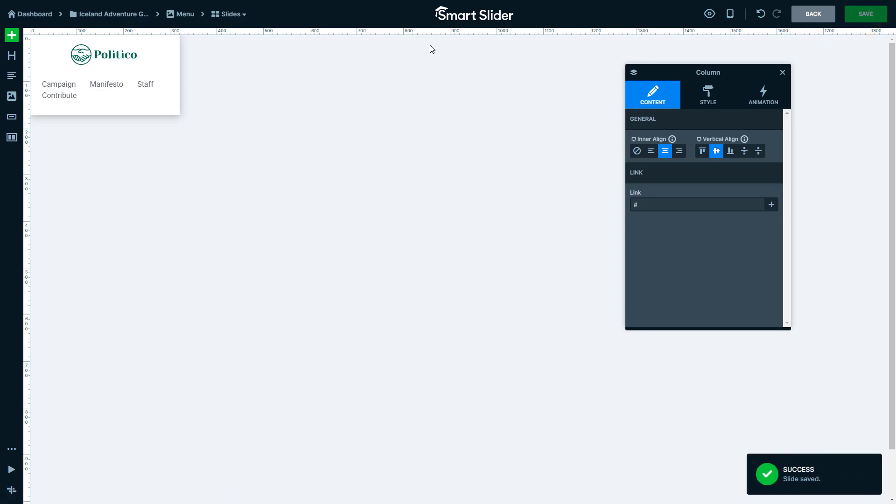
# In the project group's Main slider, set the slider height to 800 px and remove the bottom shape divider.
pyautogui.click(129, 16)
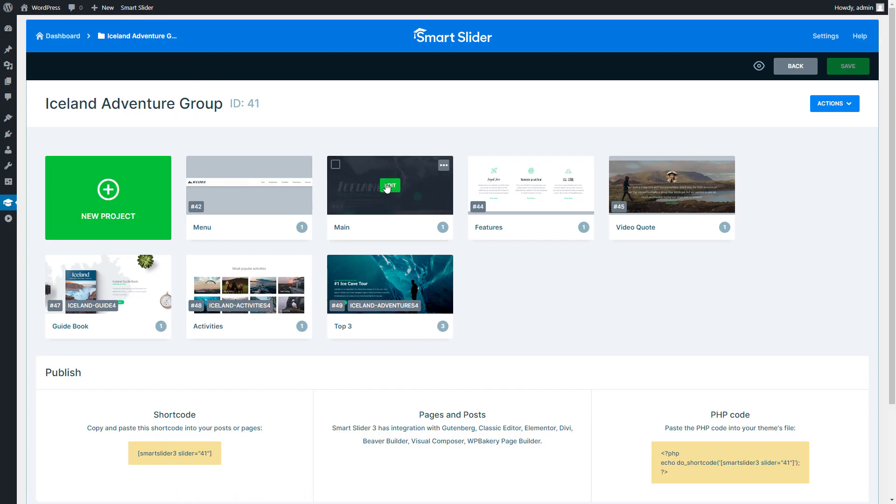
pyautogui.click(391, 186)
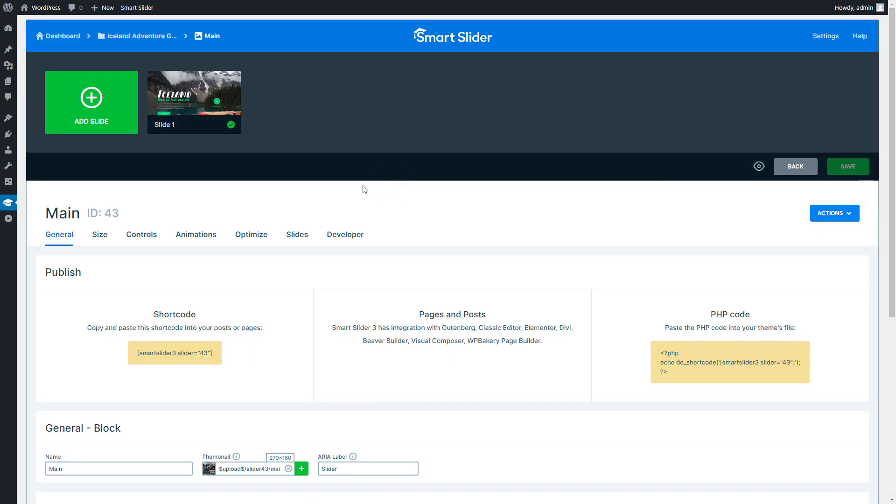
pyautogui.click(100, 235)
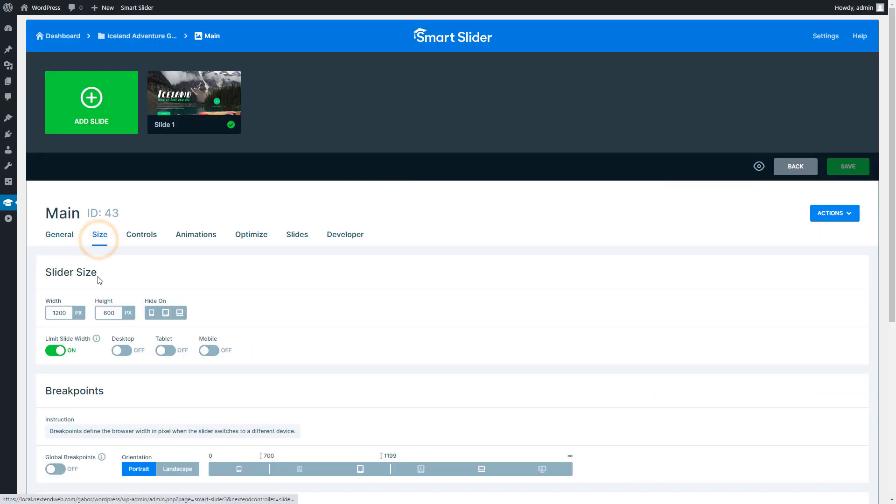
pyautogui.click(109, 315)
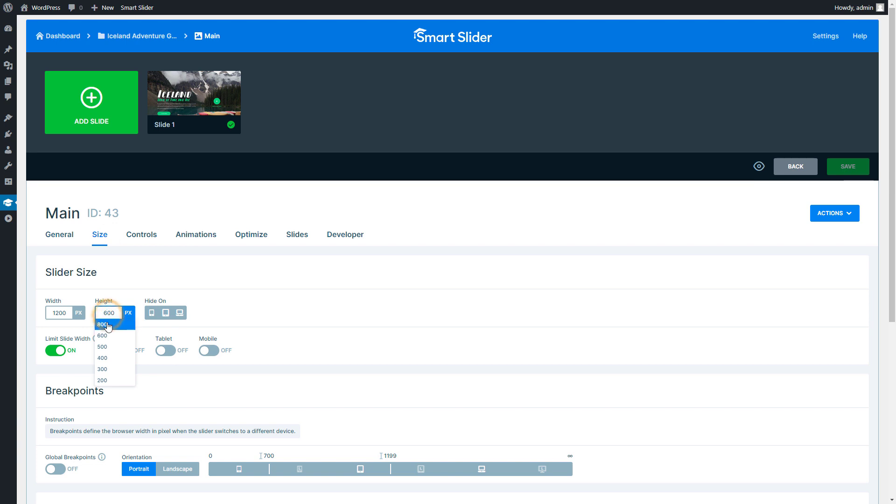
pyautogui.click(108, 327)
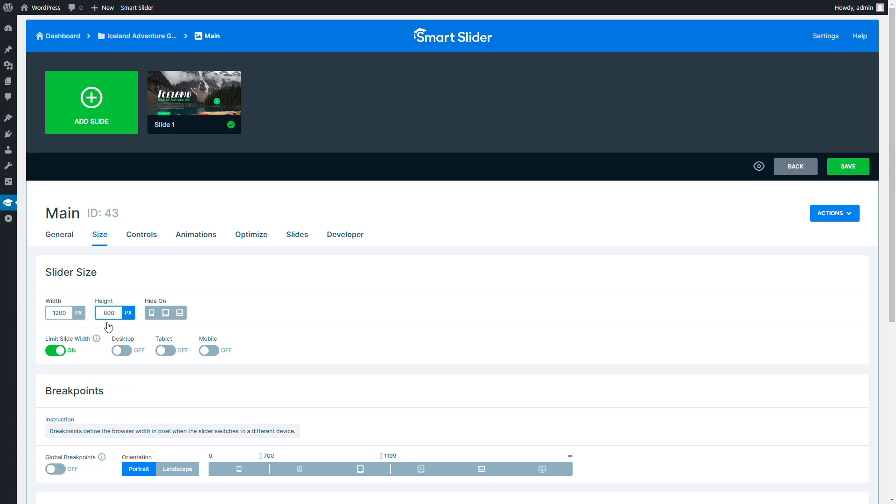
pyautogui.click(194, 235)
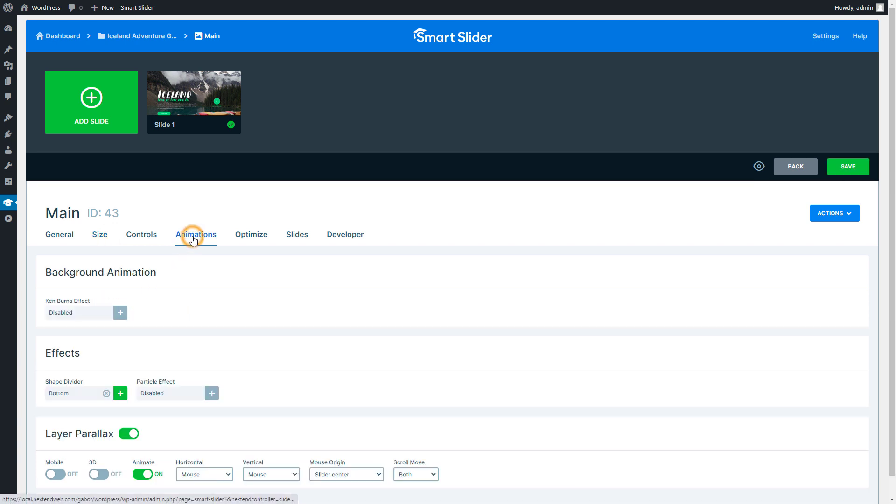
pyautogui.click(107, 394)
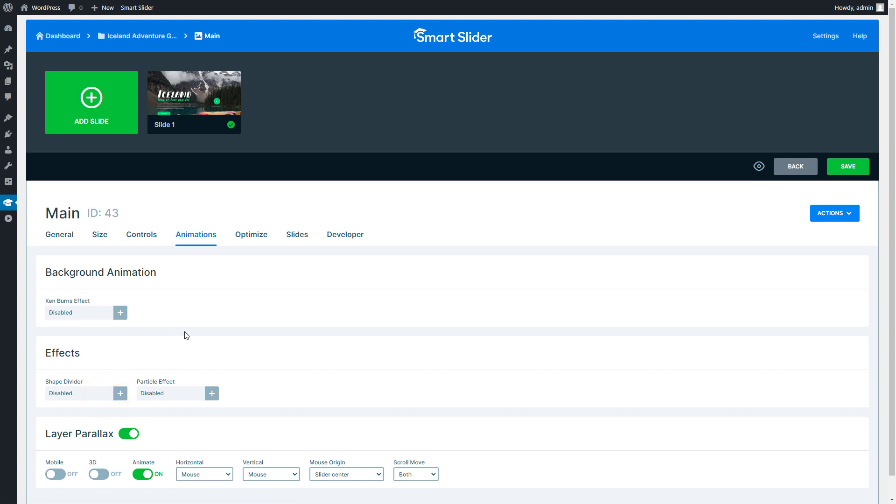
# Enable Background Parallax at Super strong 100% with tablet and mobile turned off, and save the slider.
pyautogui.click(295, 238)
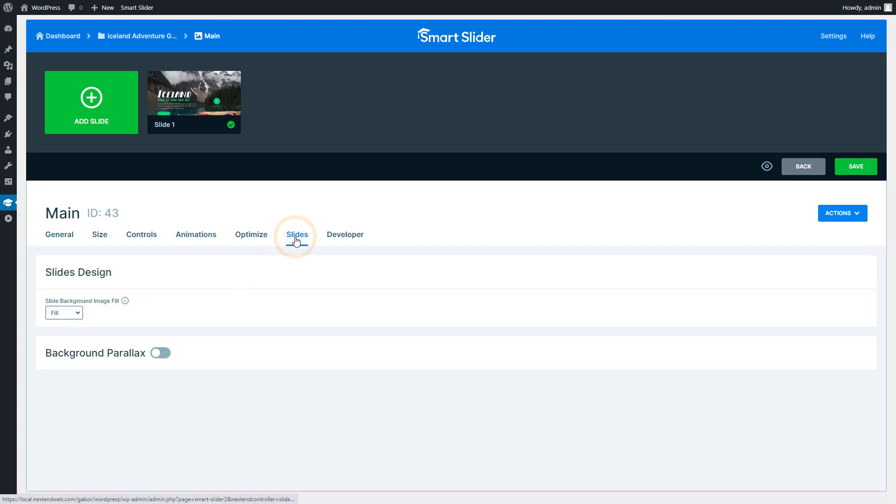
pyautogui.click(161, 356)
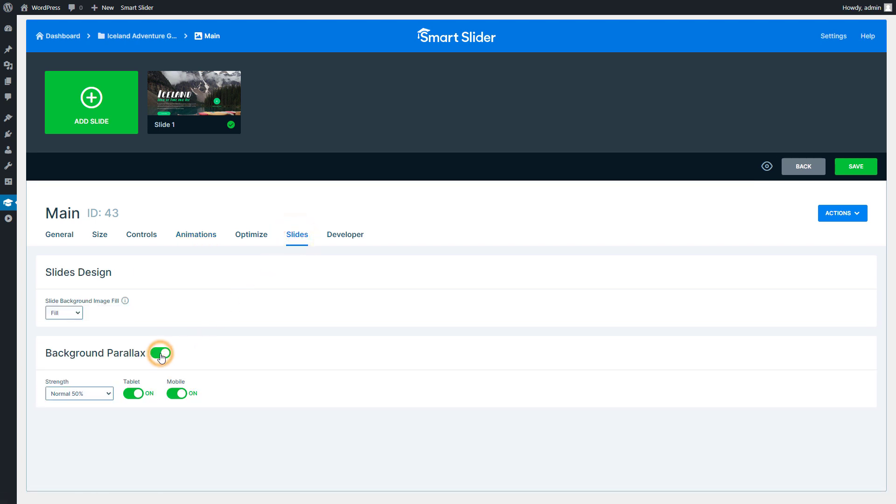
pyautogui.click(98, 396)
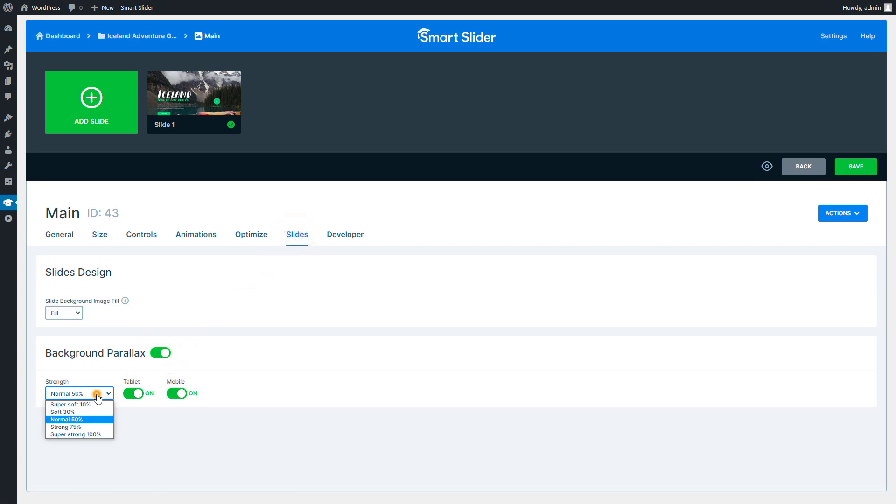
pyautogui.click(83, 434)
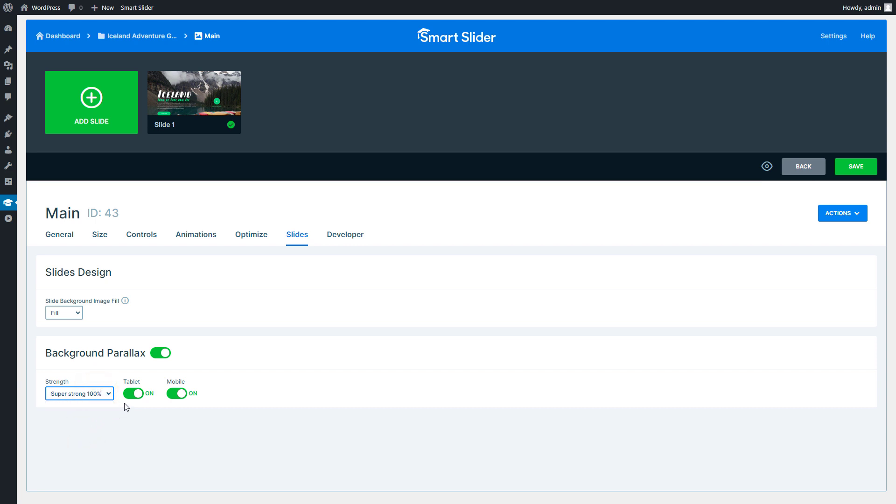
pyautogui.click(134, 395)
pyautogui.click(177, 395)
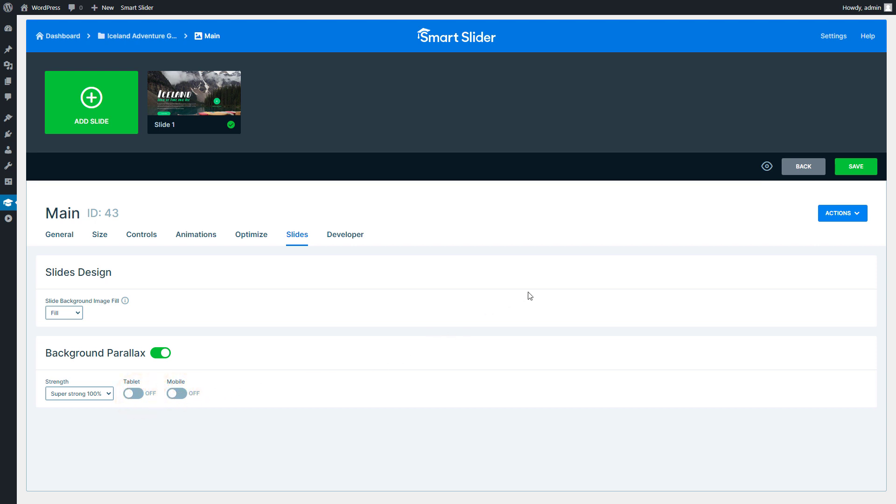
pyautogui.click(859, 170)
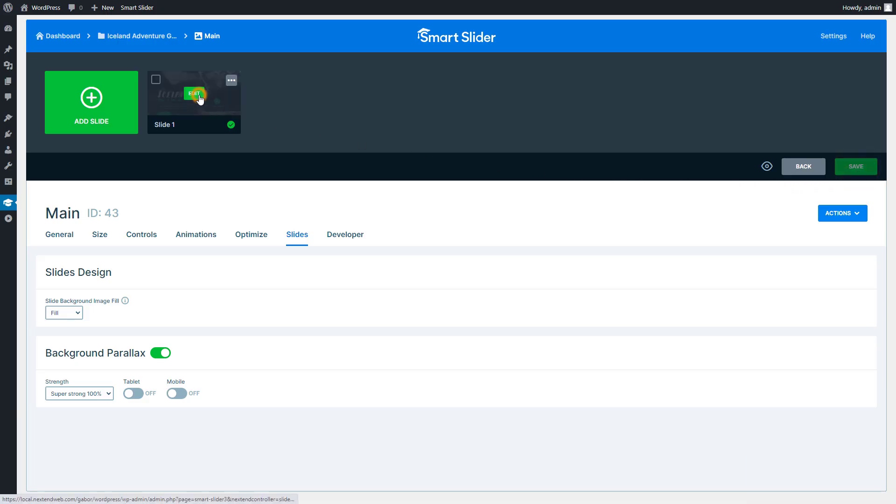
# Replace the background image of the Main slider's Slide 1 with backgroundd-1.png from the media library.
pyautogui.click(198, 95)
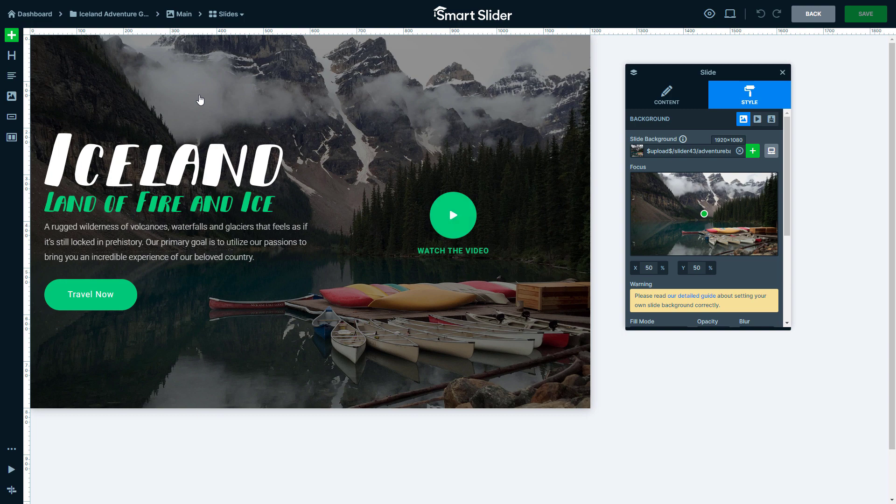
pyautogui.click(750, 154)
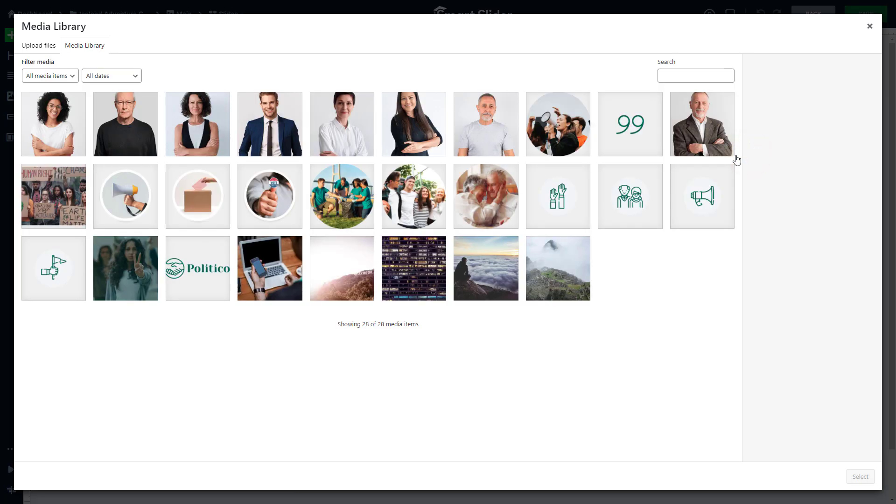
pyautogui.click(128, 273)
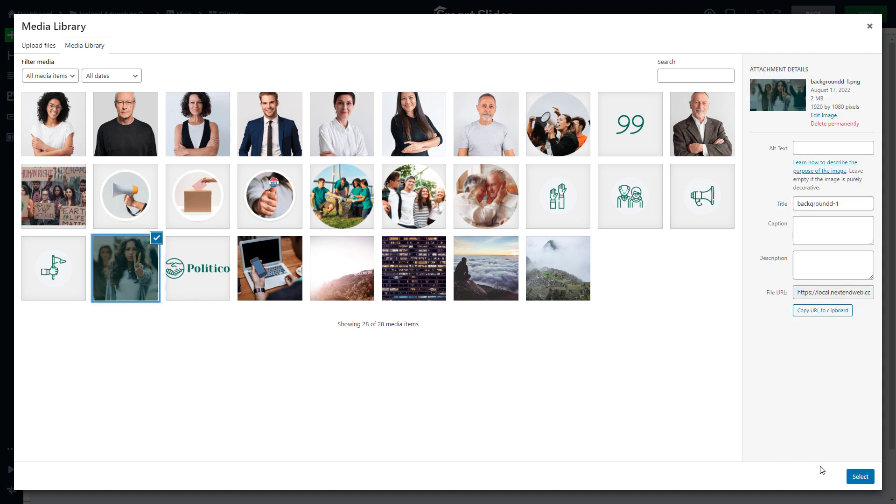
pyautogui.click(860, 479)
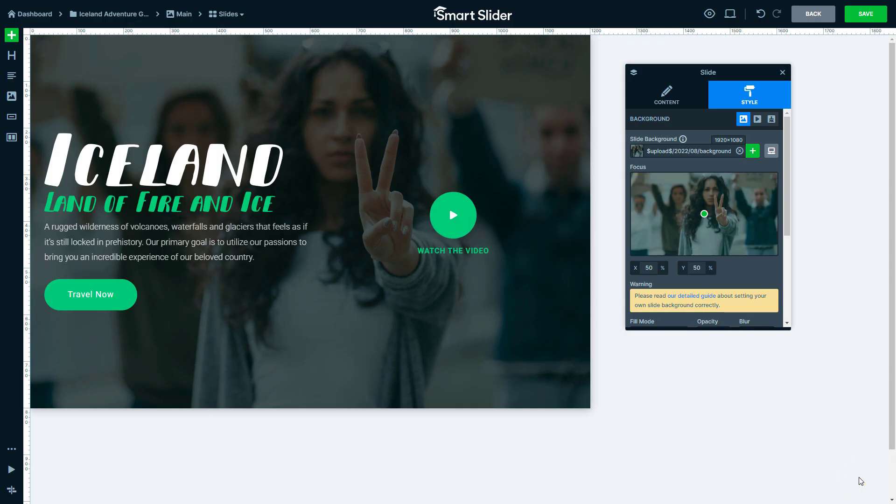
# Set the slide background's focus point to X 60%, Y 34% and its opacity to 100%.
pyautogui.click(720, 200)
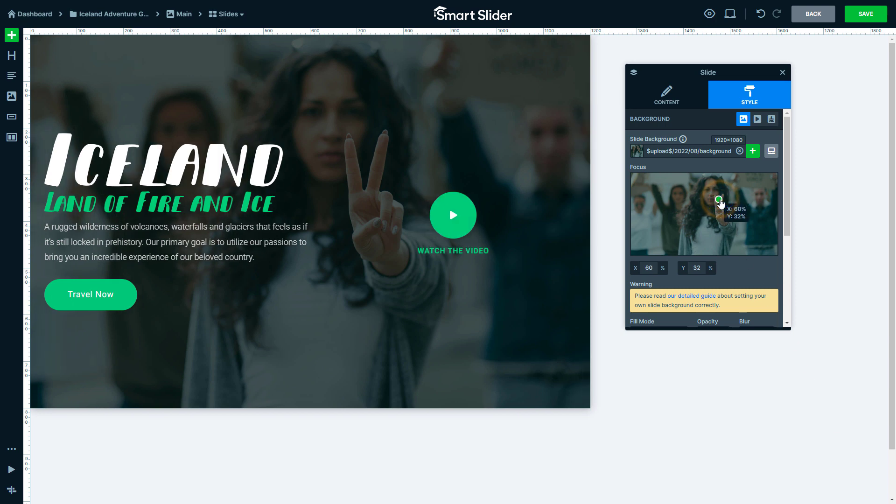
pyautogui.scroll(-1, 717, 219)
pyautogui.moveTo(712, 291)
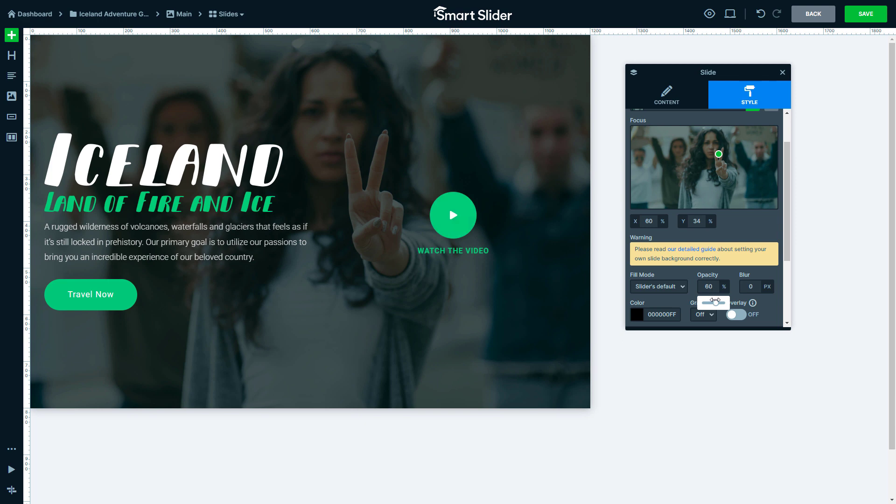
pyautogui.moveTo(722, 301); pyautogui.dragTo(727, 301)
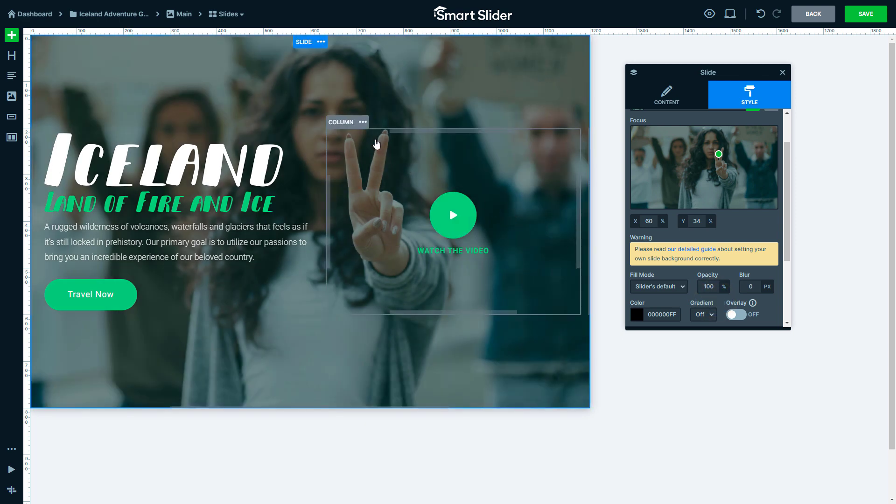
# Delete the column containing the play button and the Watch the Video text.
pyautogui.click(364, 123)
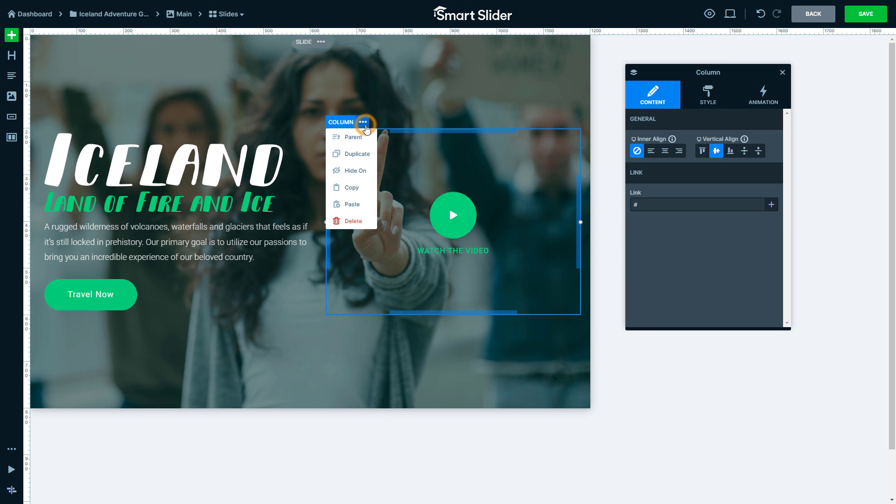
pyautogui.click(357, 222)
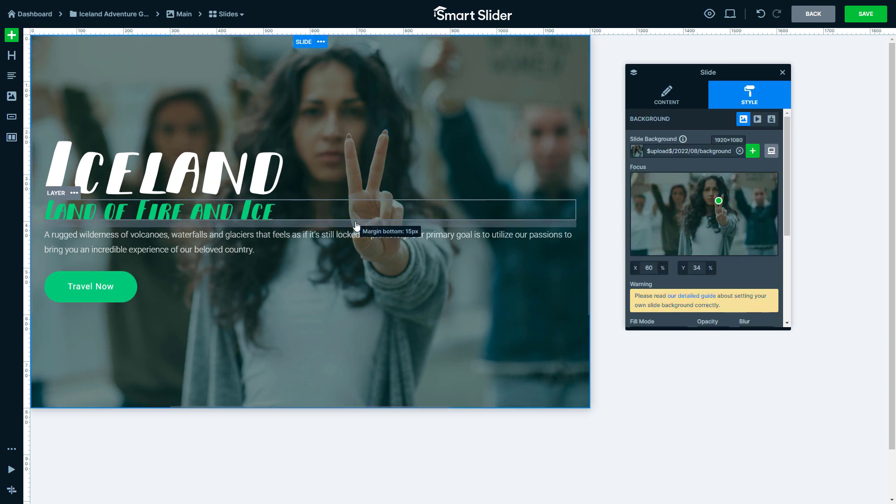
# Narrow the row holding the Iceland content to about 600 px wide and set its padding to 0 px.
pyautogui.click(570, 312)
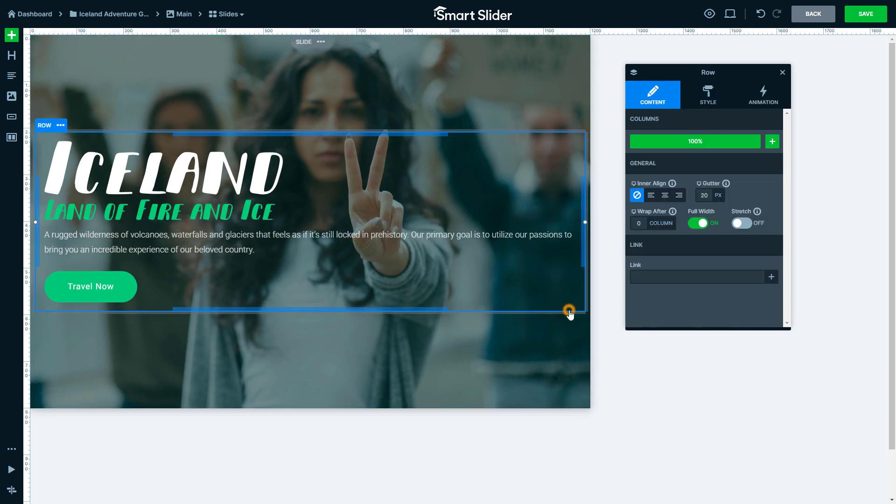
pyautogui.moveTo(586, 223); pyautogui.dragTo(450, 220)
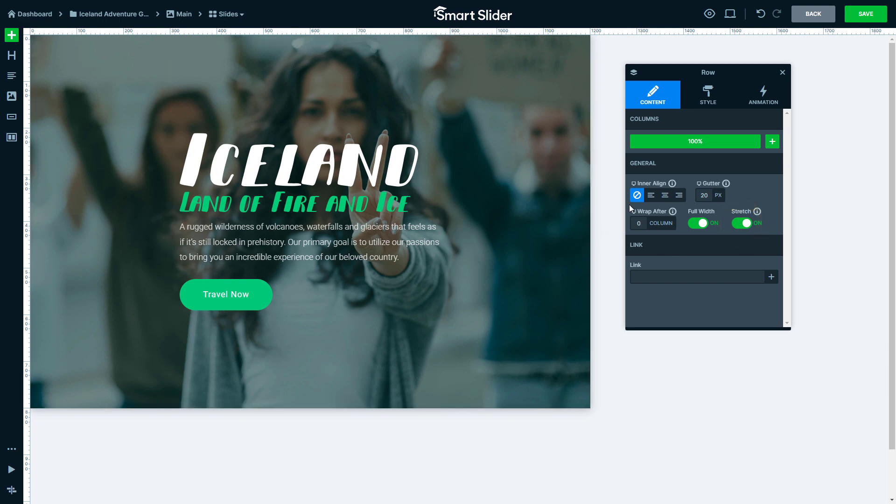
pyautogui.click(696, 104)
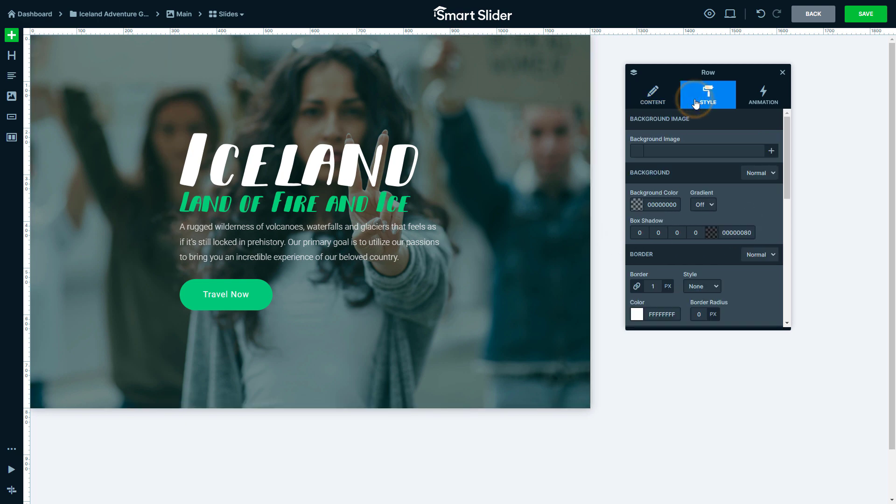
pyautogui.scroll(-3, 698, 140)
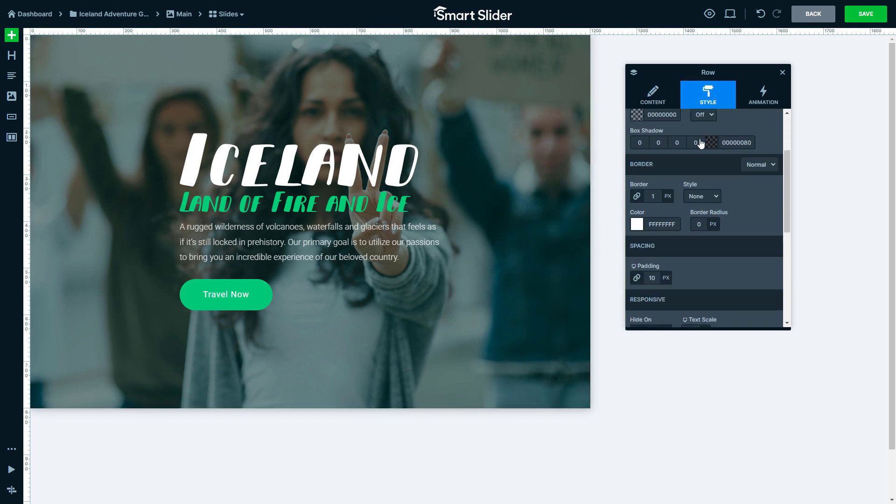
pyautogui.click(653, 275)
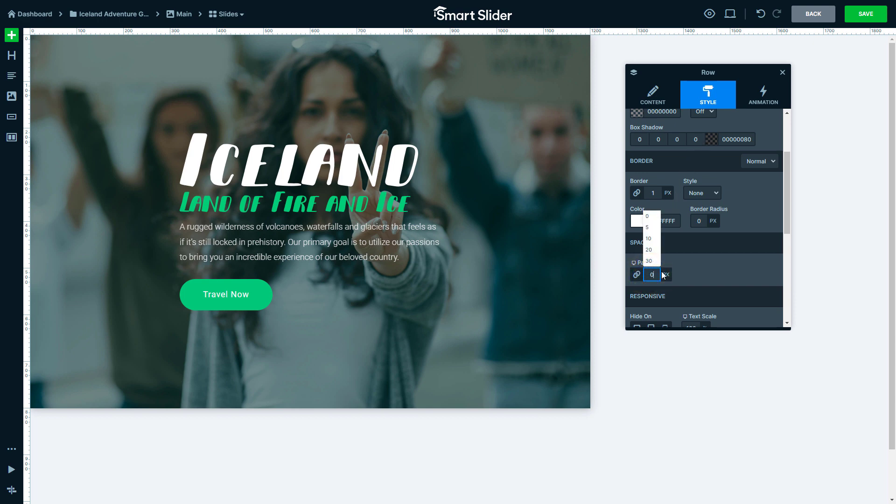
pyautogui.click(671, 263)
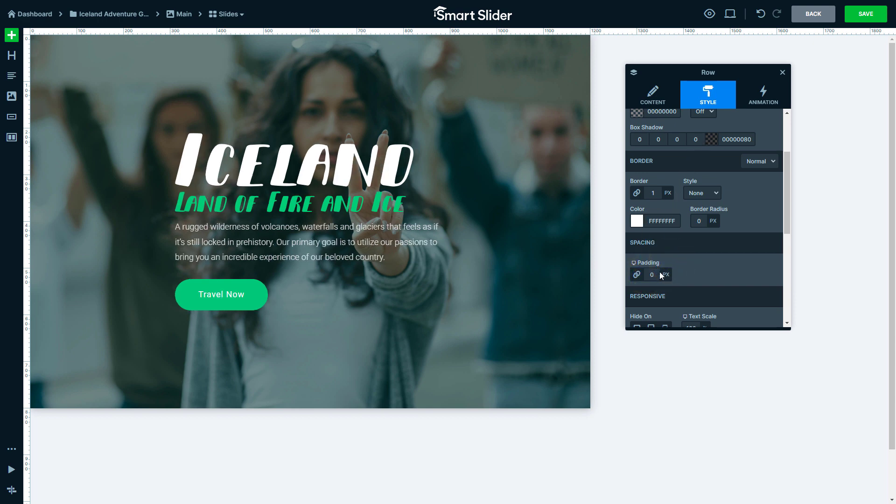
# Set the padding of the column inside the row to 0 px.
pyautogui.click(429, 335)
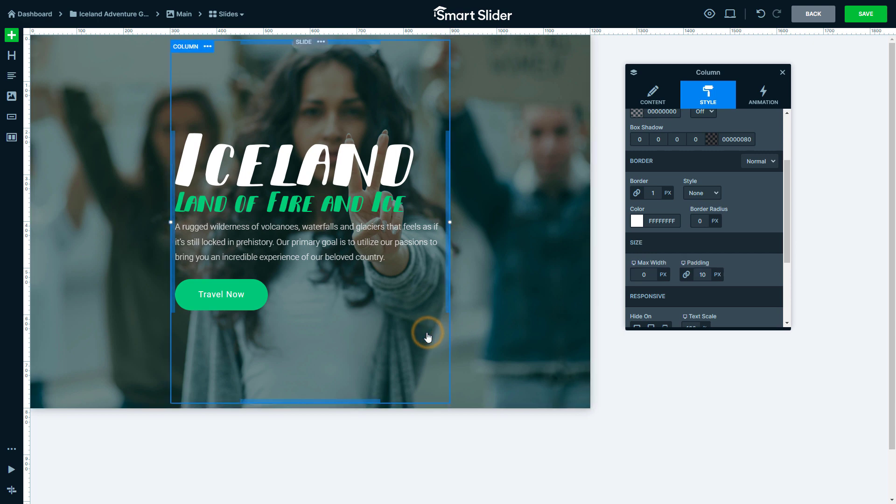
pyautogui.click(702, 275)
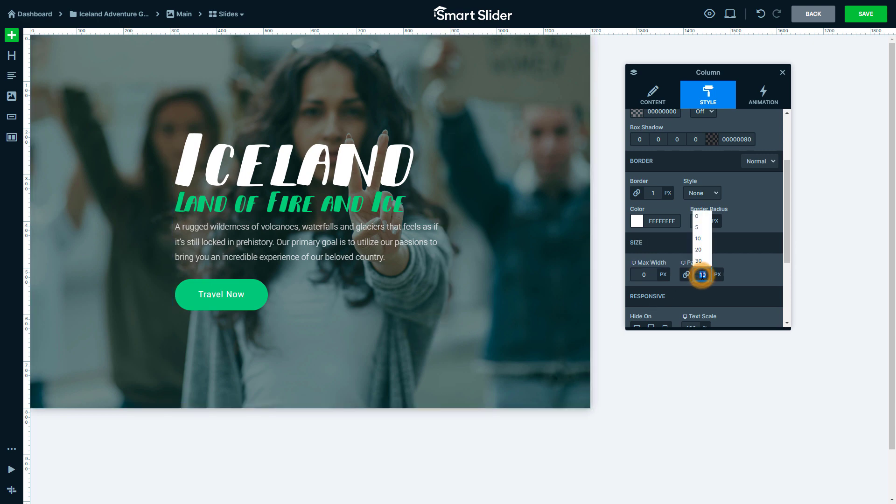
pyautogui.click(710, 290)
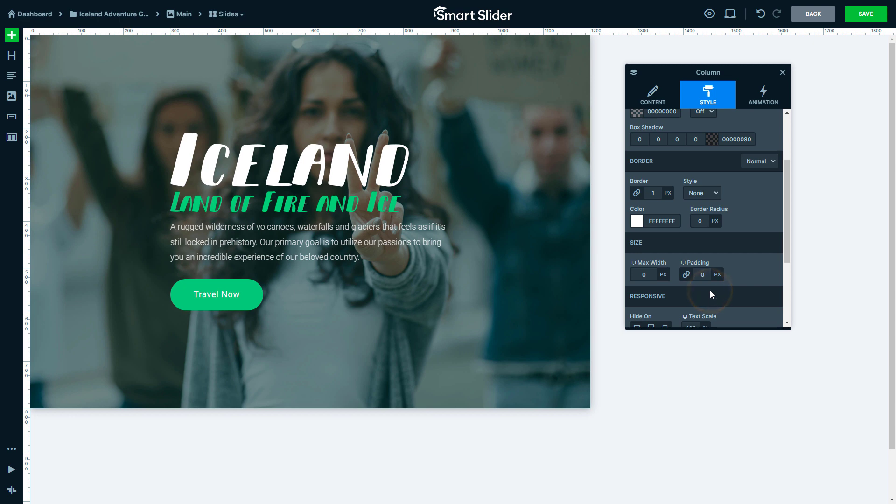
# Set the inner alignment of the slide's Content layer to left.
pyautogui.click(557, 246)
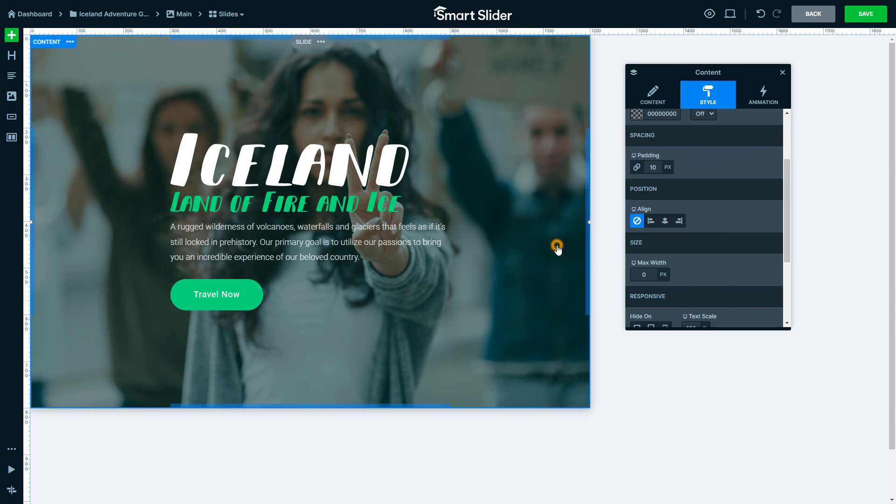
pyautogui.click(652, 102)
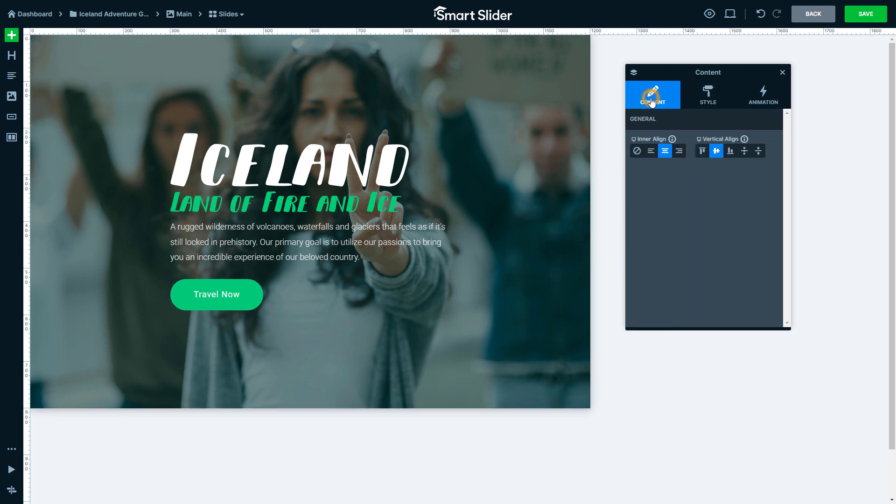
pyautogui.click(652, 152)
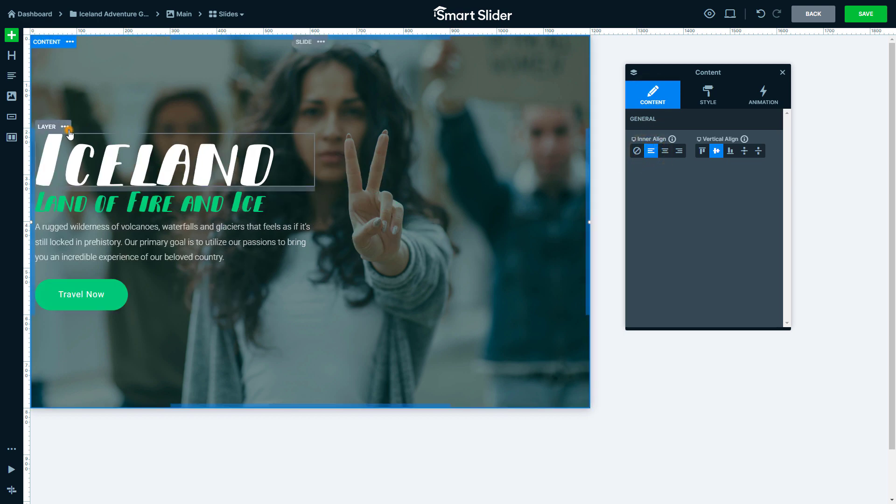
# Delete the Iceland title layer and the Land of Fire and Ice image layer.
pyautogui.click(67, 129)
pyautogui.click(60, 224)
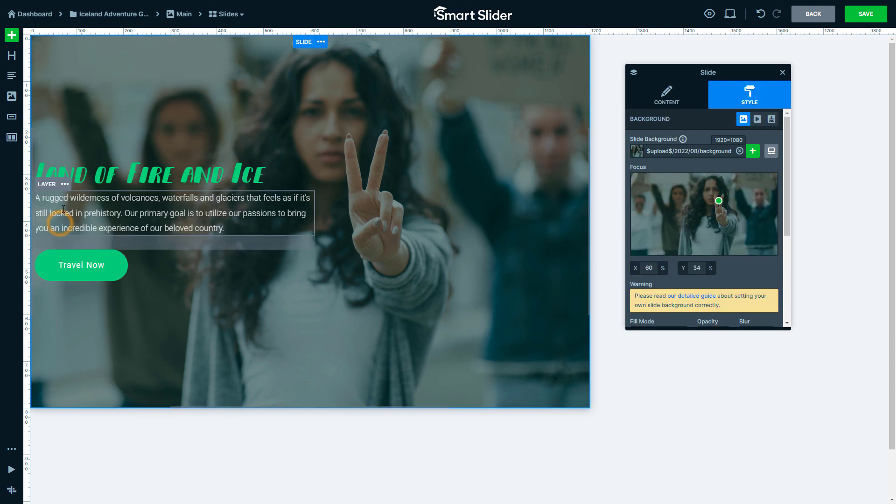
pyautogui.click(64, 157)
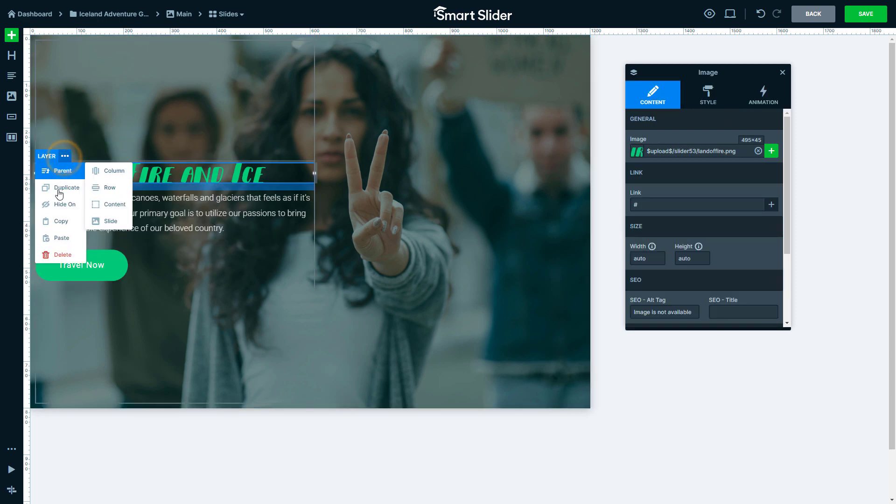
pyautogui.click(62, 255)
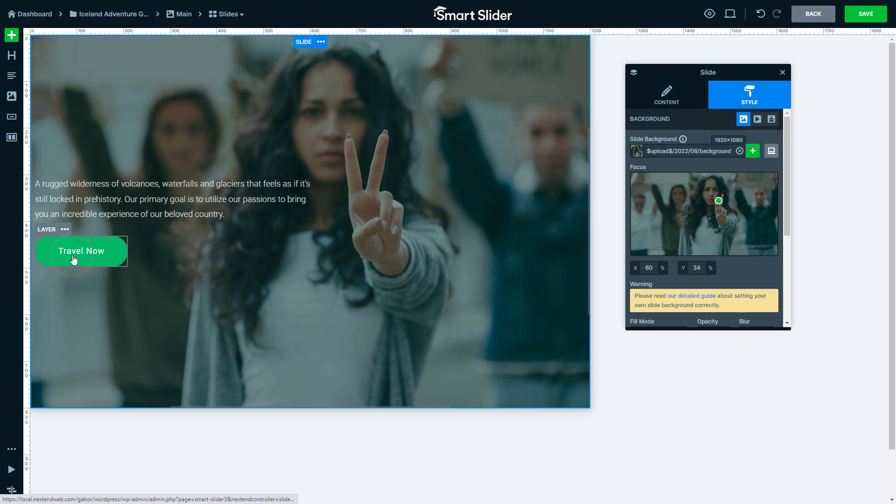
# Add a heading layer above the paragraph with the text "Fighting for a better future for every people".
pyautogui.moveTo(11, 55); pyautogui.dragTo(117, 174)
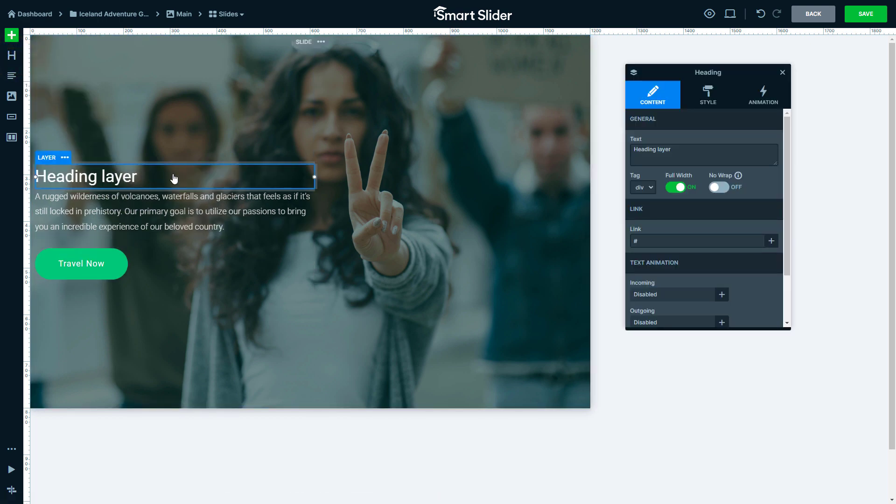
pyautogui.tripleClick(687, 150)
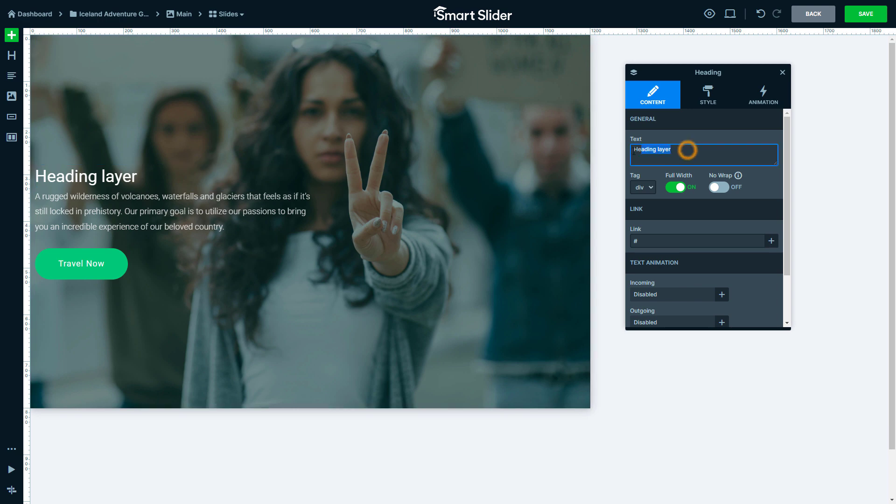
pyautogui.write('Fighting for a better future for every people')
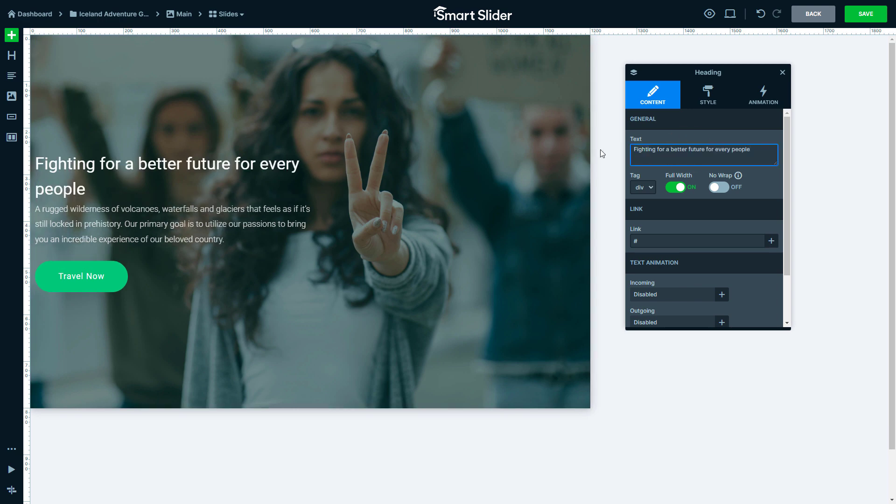
# Set the heading's font family to Yeseva One, Arial and its size to 68 px.
pyautogui.click(703, 110)
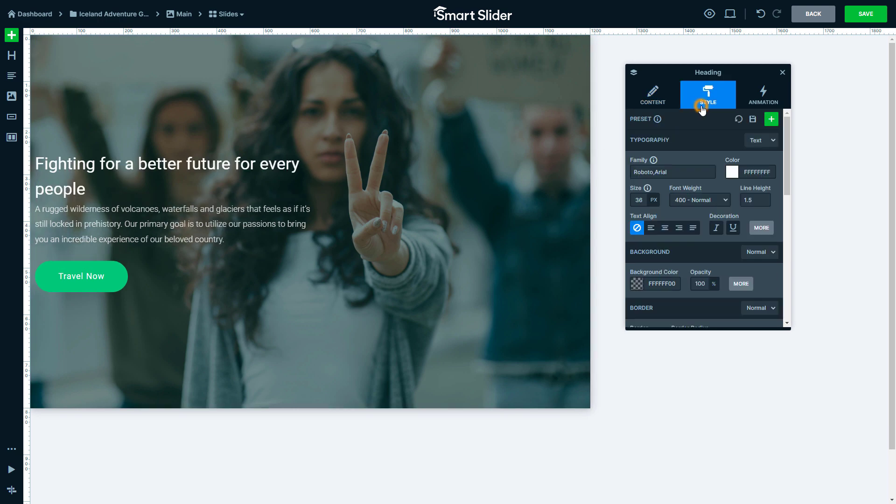
pyautogui.click(683, 171)
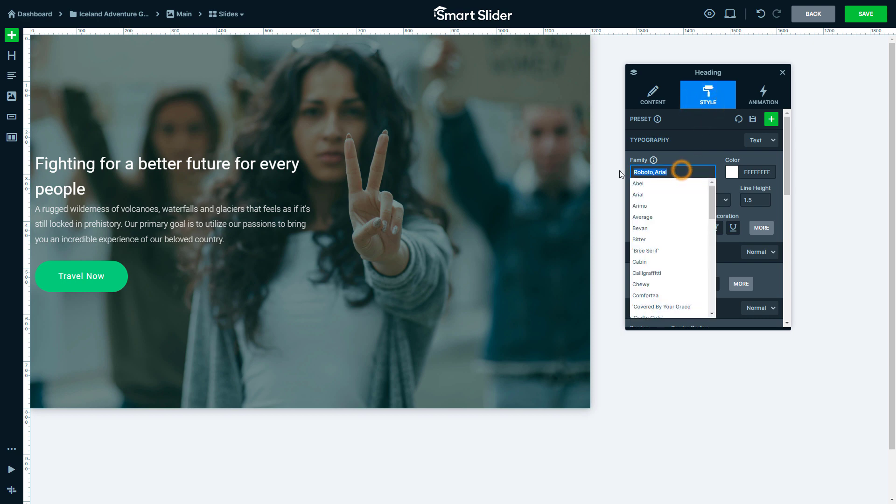
pyautogui.write('Yeseva One, Arial')
pyautogui.click(671, 157)
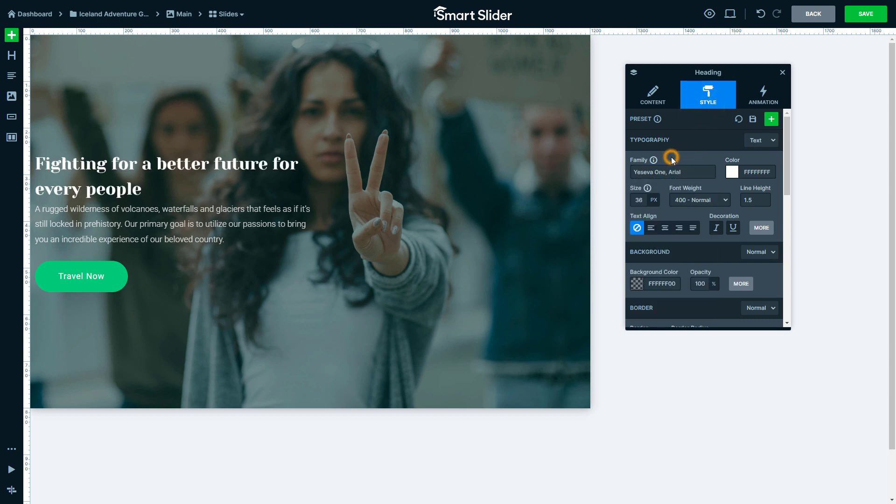
pyautogui.doubleClick(639, 200)
pyautogui.write('68')
pyautogui.click(656, 185)
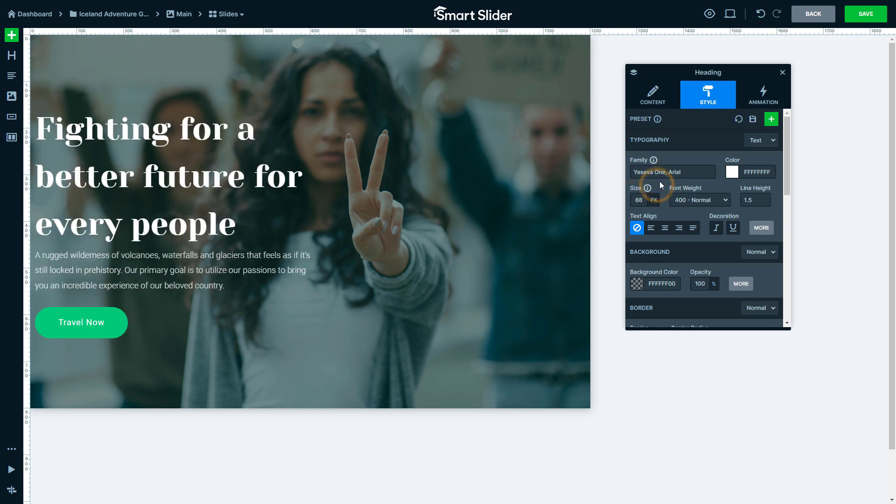
# Set the heading's line height to 1 and slightly increase the margin below it.
pyautogui.doubleClick(755, 200)
pyautogui.write('1')
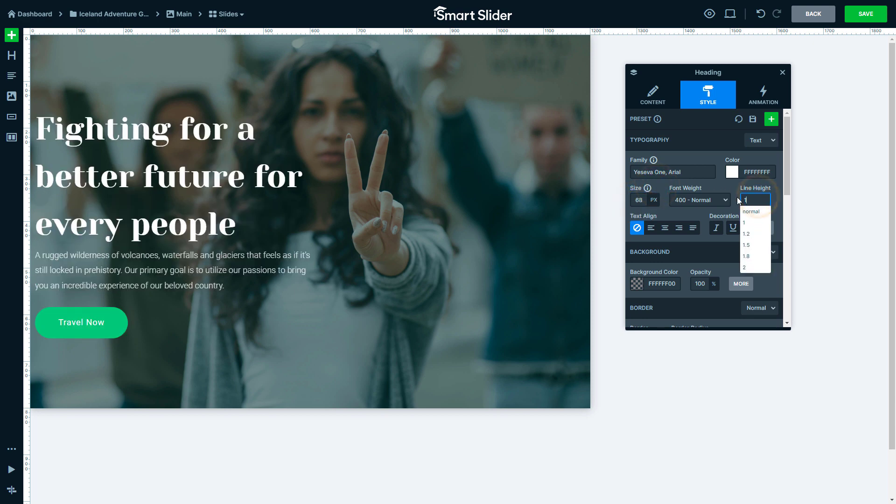
pyautogui.click(738, 199)
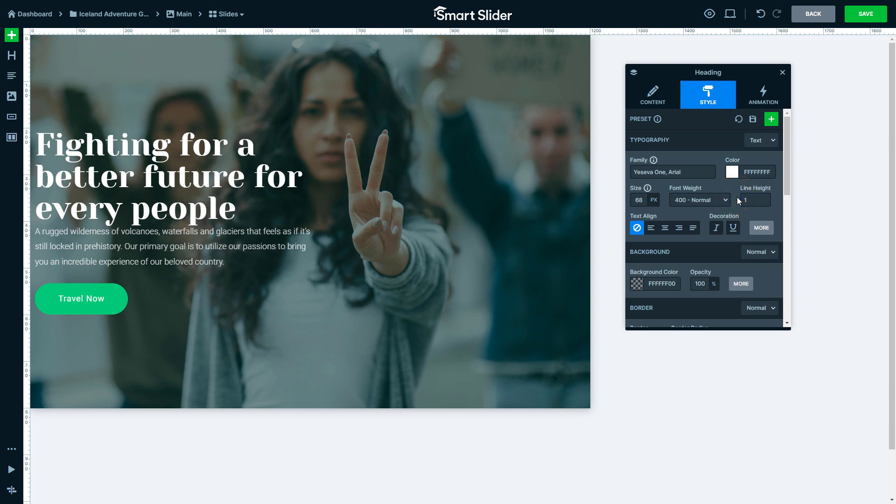
pyautogui.moveTo(272, 223); pyautogui.dragTo(272, 228)
# Set the paragraph's font size to 20 px and its font weight to Normal.
pyautogui.click(256, 244)
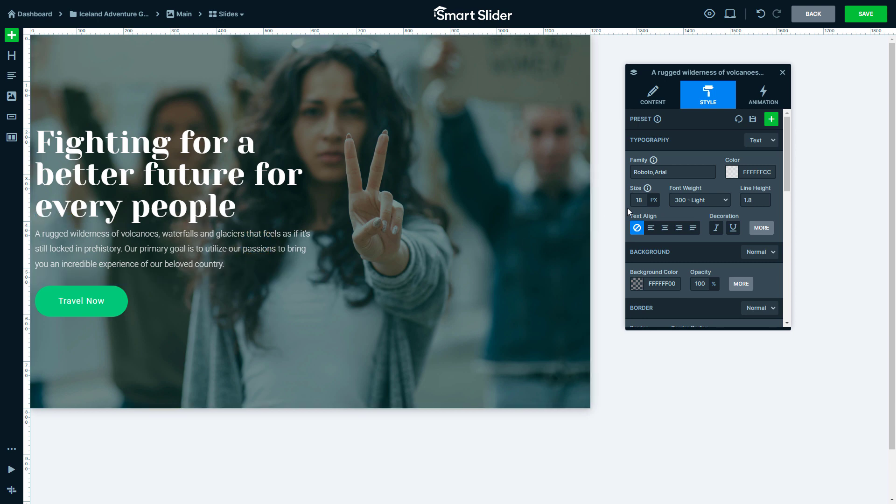
pyautogui.write('20')
pyautogui.moveTo(656, 197)
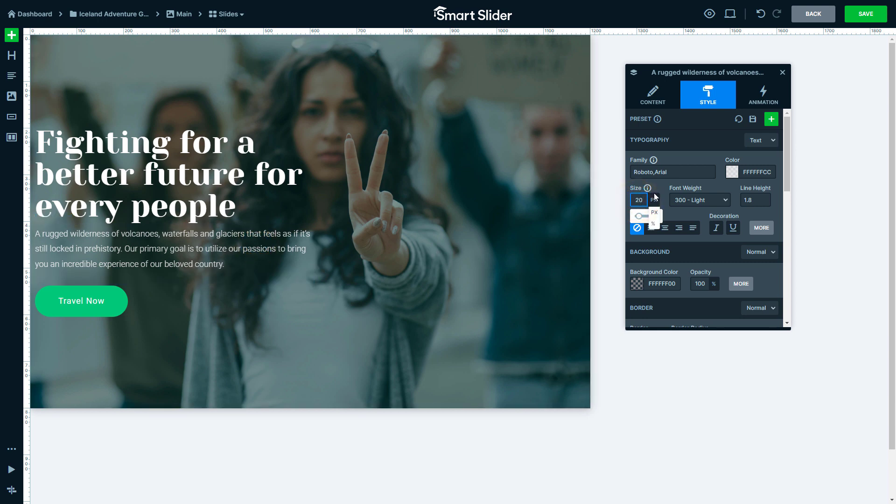
pyautogui.click(696, 206)
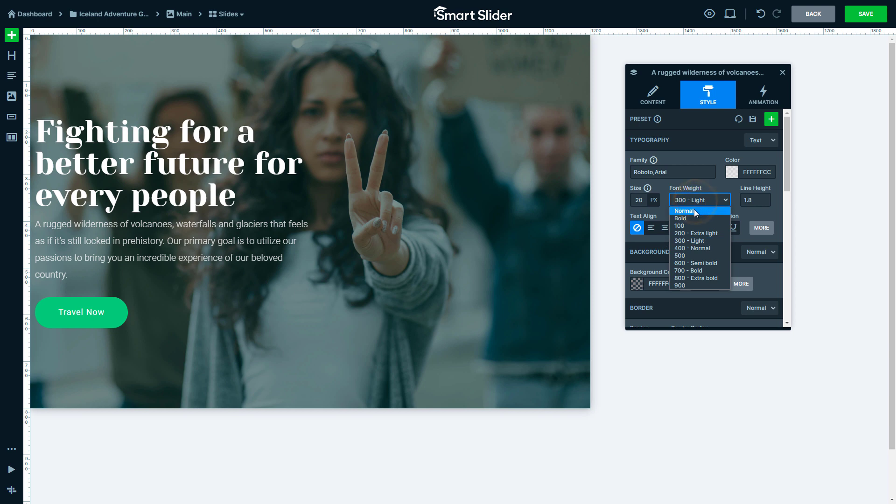
pyautogui.click(694, 209)
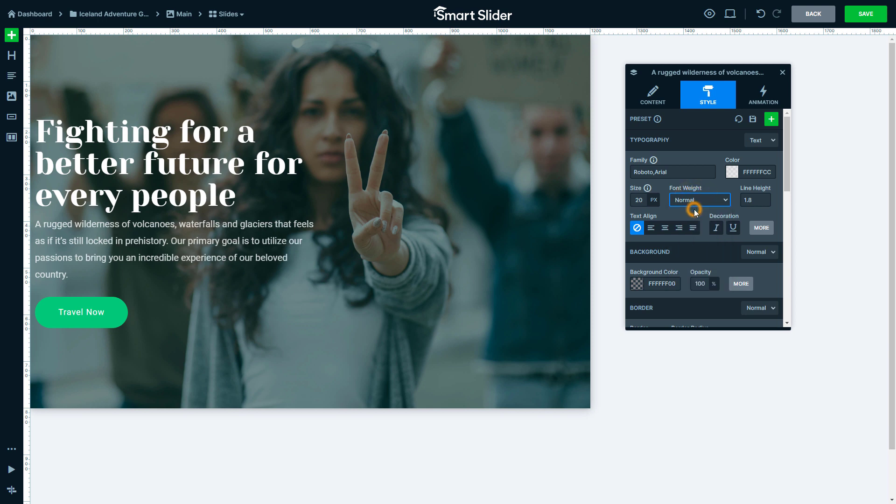
# Replace the paragraph with "We believe all people are equal and deserve a livable future. We are ready to fight for our people and our environment.".
pyautogui.click(660, 105)
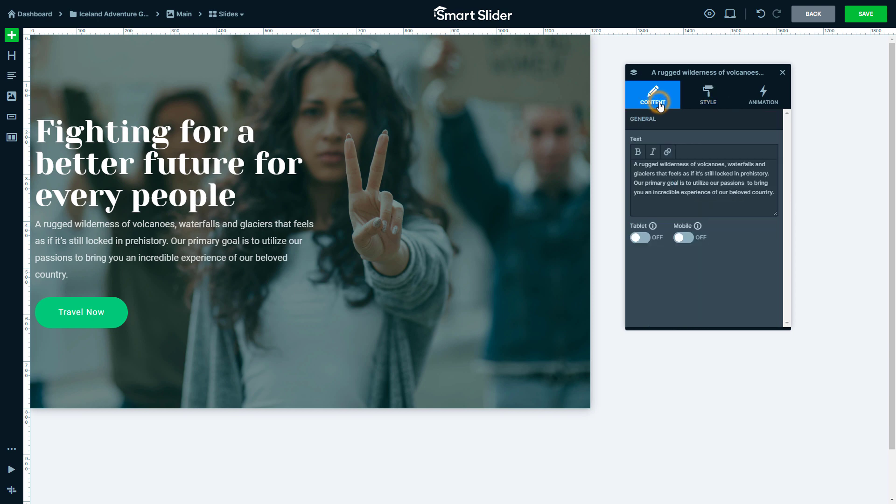
pyautogui.click(679, 173)
pyautogui.hotkey('ctrl', 'a')
pyautogui.write('We believe all people are equal and deserve a livable future. We are ready to fight for our people and our environment.')
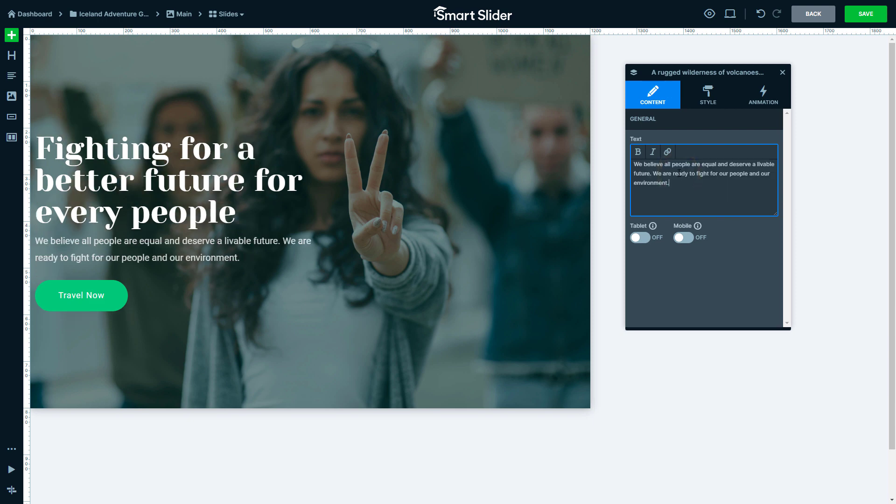
pyautogui.click(691, 136)
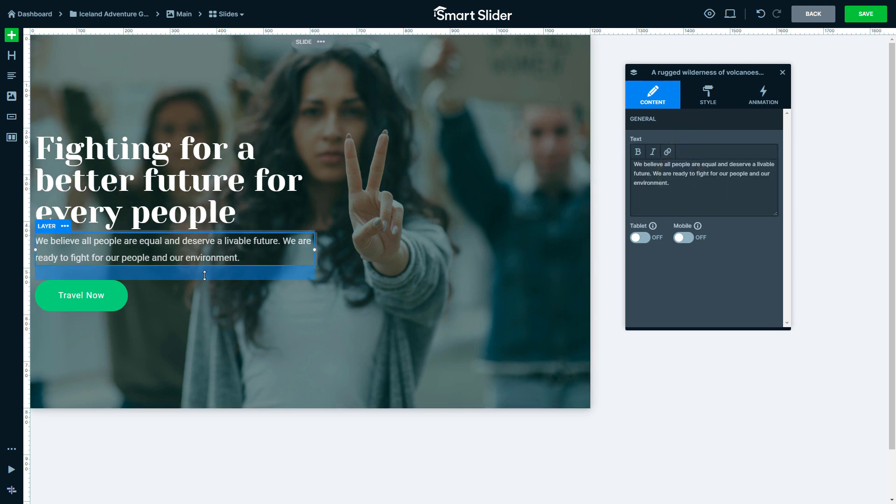
# Change the label of the Travel Now button to "Join us Today".
pyautogui.click(103, 305)
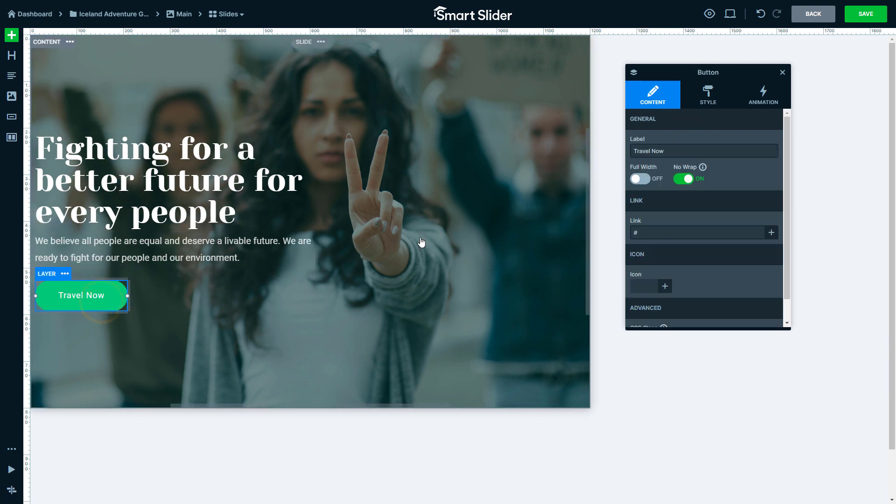
pyautogui.tripleClick(675, 151)
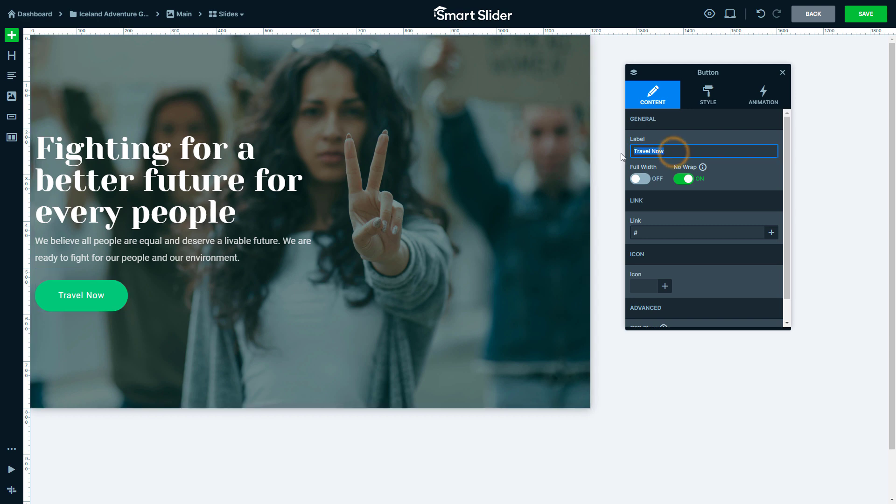
pyautogui.write('Join us Today')
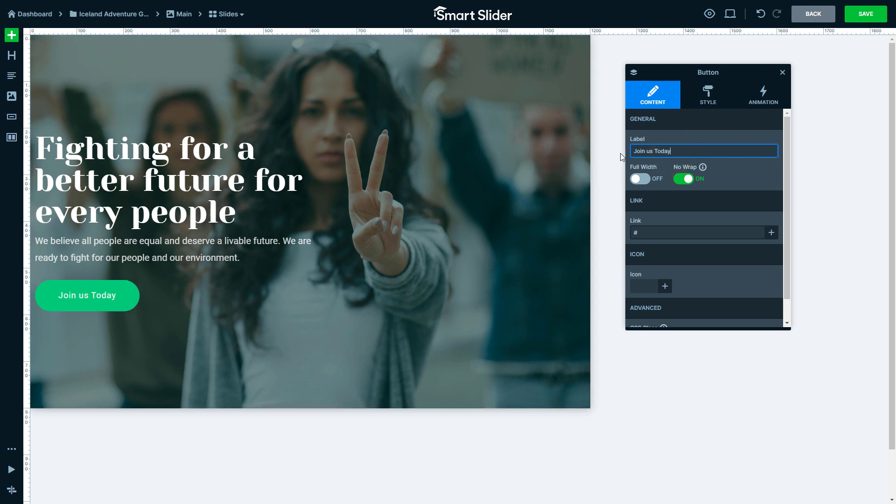
# Set the Join us Today button's font size to 16 px and its font weight to Bold.
pyautogui.click(694, 109)
pyautogui.click(643, 201)
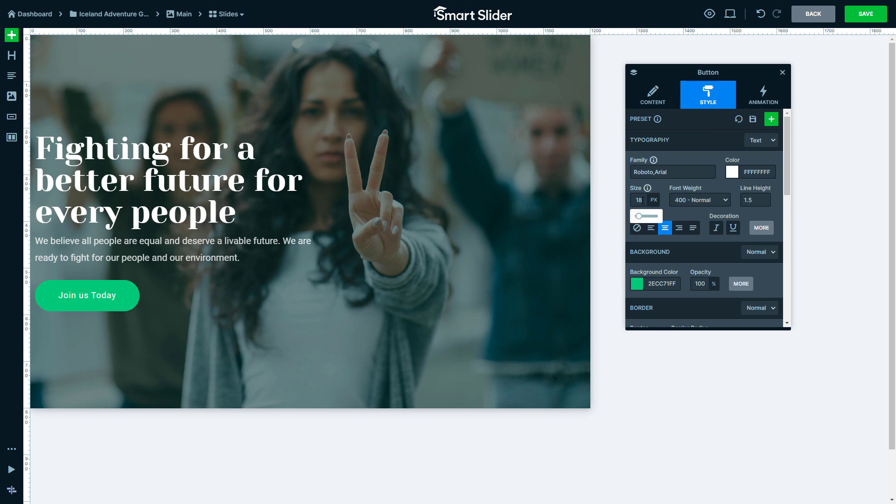
pyautogui.write('16')
pyautogui.click(684, 201)
pyautogui.click(685, 218)
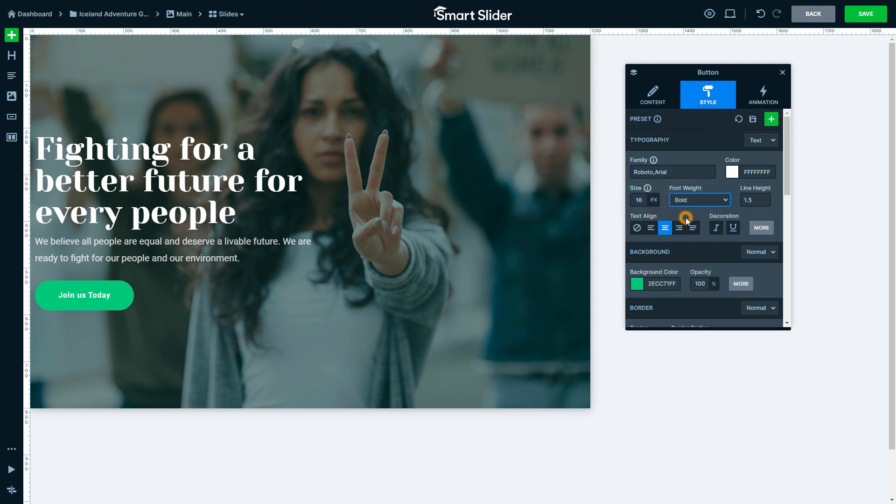
# Set the button's normal background color to 1C6452FF.
pyautogui.doubleClick(663, 283)
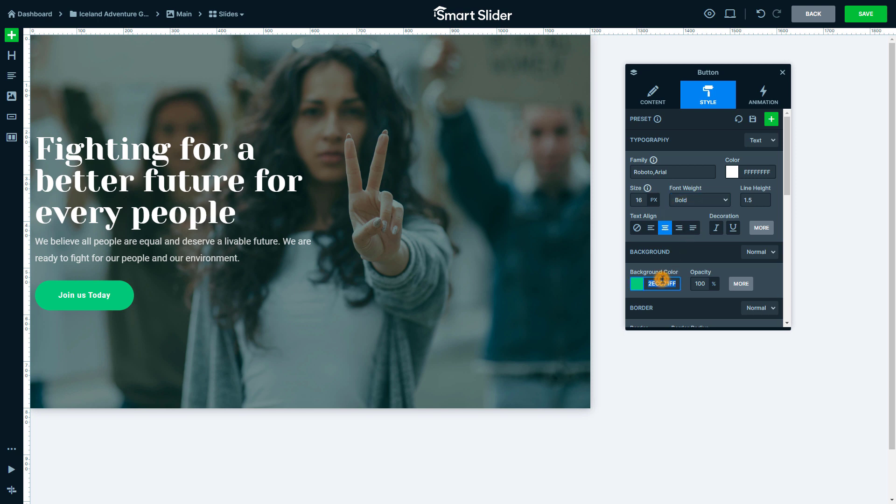
pyautogui.write('1C6452FF')
pyautogui.click(661, 299)
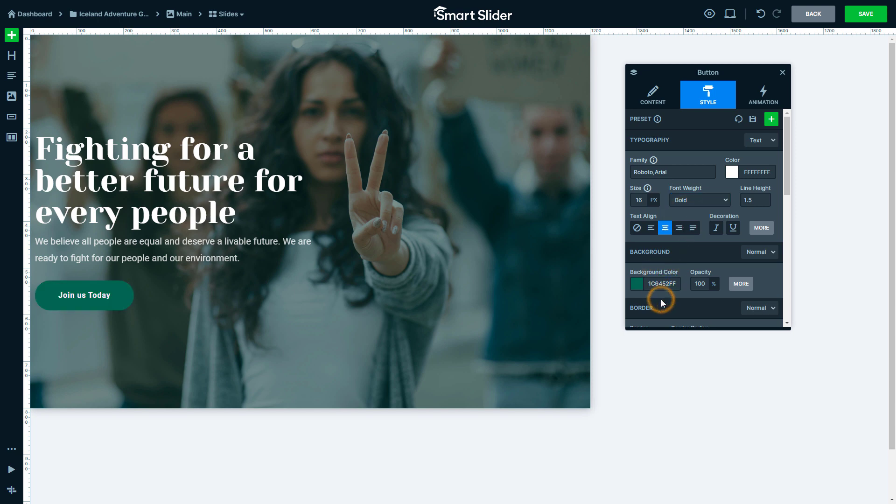
# Set the button's border radius to 4 px.
pyautogui.scroll(-1, 661, 299)
pyautogui.scroll(-1, 666, 297)
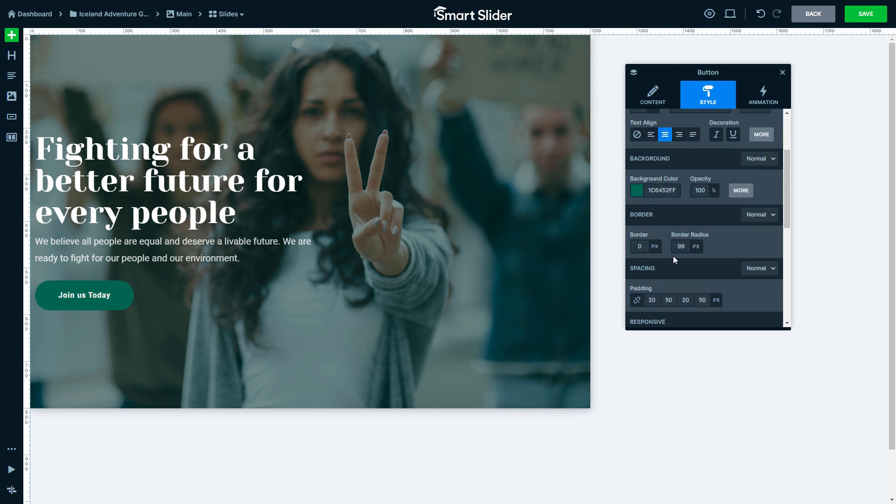
pyautogui.click(680, 246)
pyautogui.doubleClick(681, 246)
pyautogui.write('4')
pyautogui.click(727, 242)
# Set the button's padding to 1.5, 2.5, 1.5 and 2.5, with EM as the unit.
pyautogui.click(652, 299)
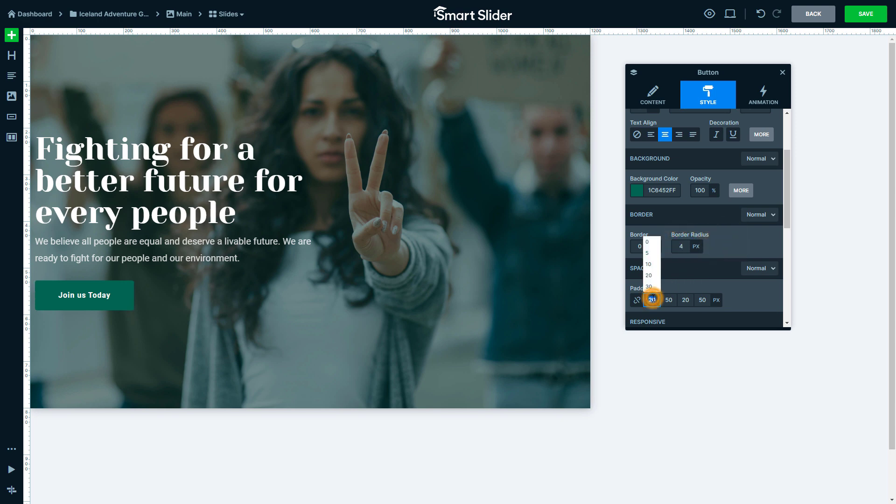
pyautogui.doubleClick(652, 298)
pyautogui.write('15')
pyautogui.press('Tab')
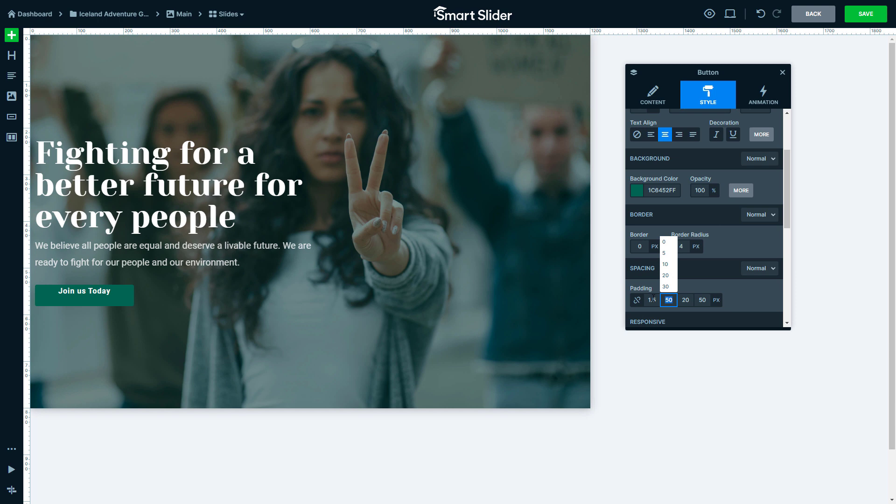
pyautogui.write('2.5')
pyautogui.press('Tab')
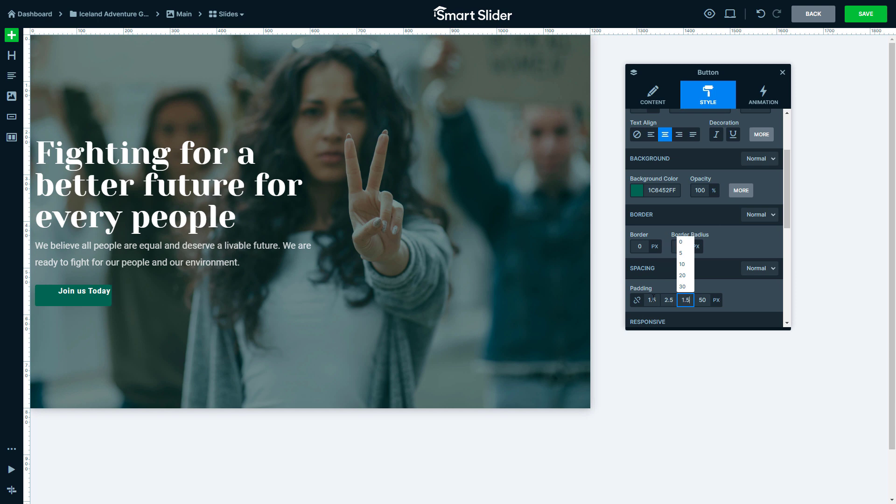
pyautogui.write('1.5')
pyautogui.press('Tab')
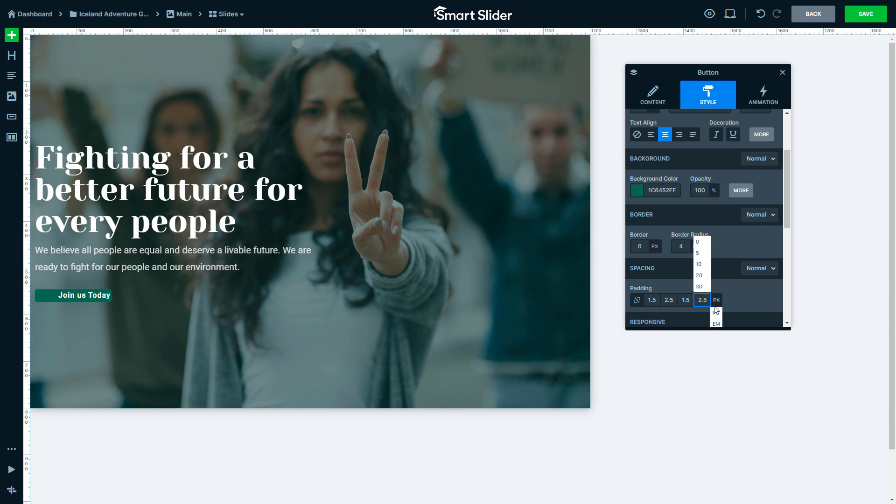
pyautogui.click(715, 324)
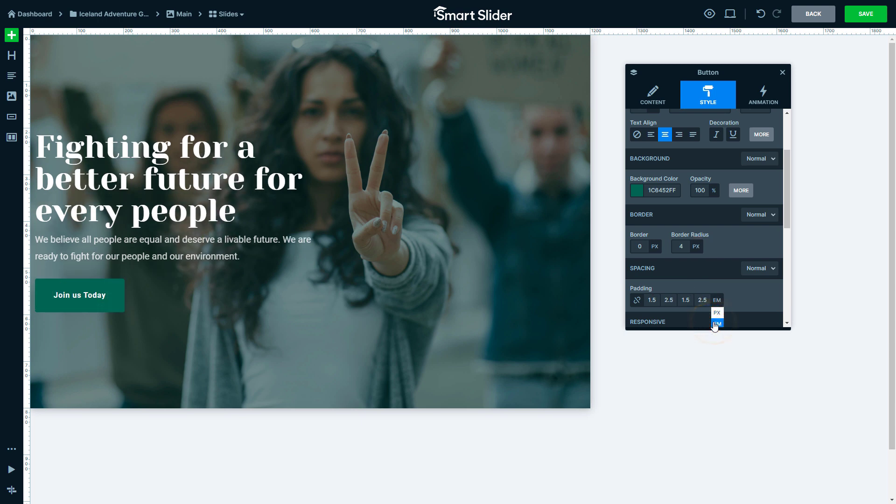
# Set the button's hover background color to white, FFFFFFFF.
pyautogui.click(771, 161)
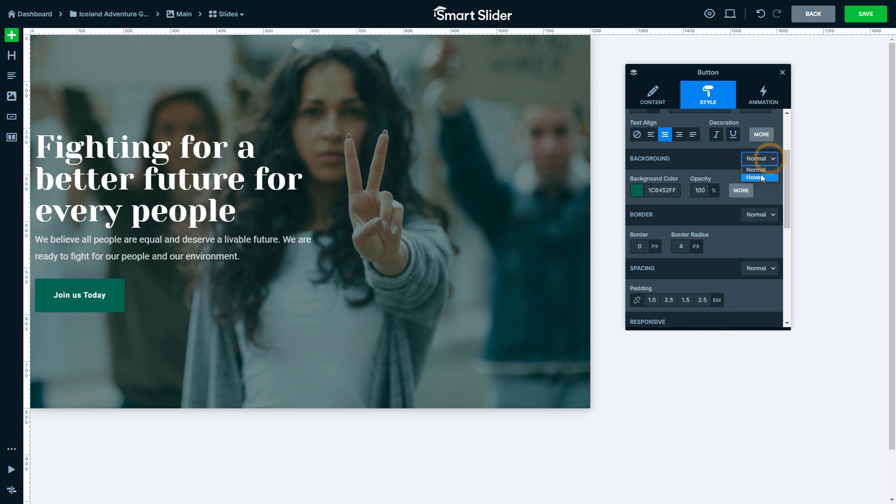
pyautogui.click(761, 178)
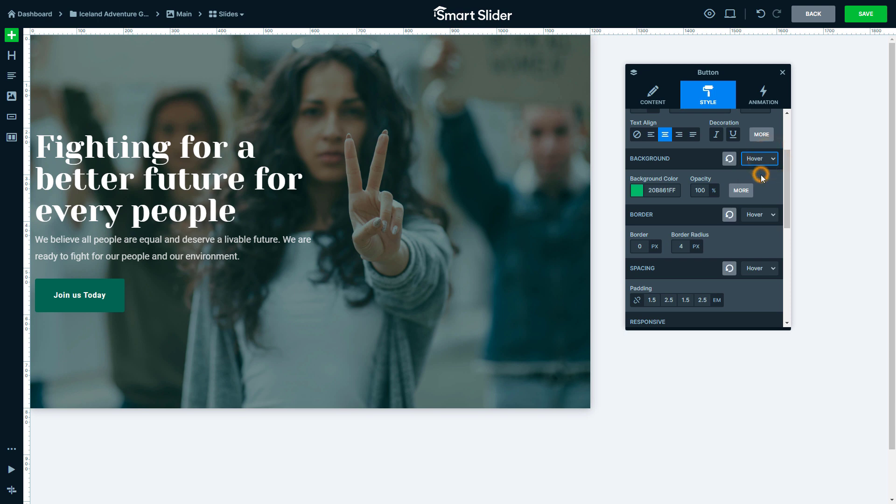
pyautogui.click(637, 191)
pyautogui.click(678, 207)
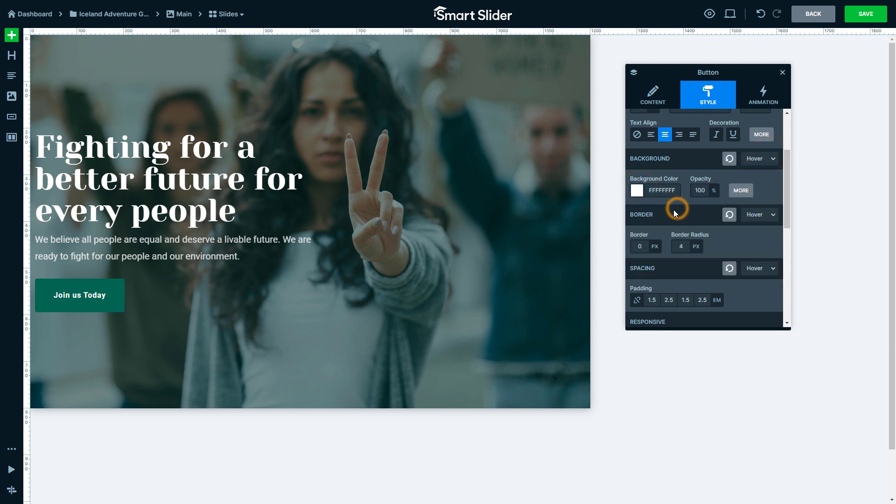
# Set the button's hover text color to 1C6452FF.
pyautogui.scroll(2, 677, 213)
pyautogui.click(757, 141)
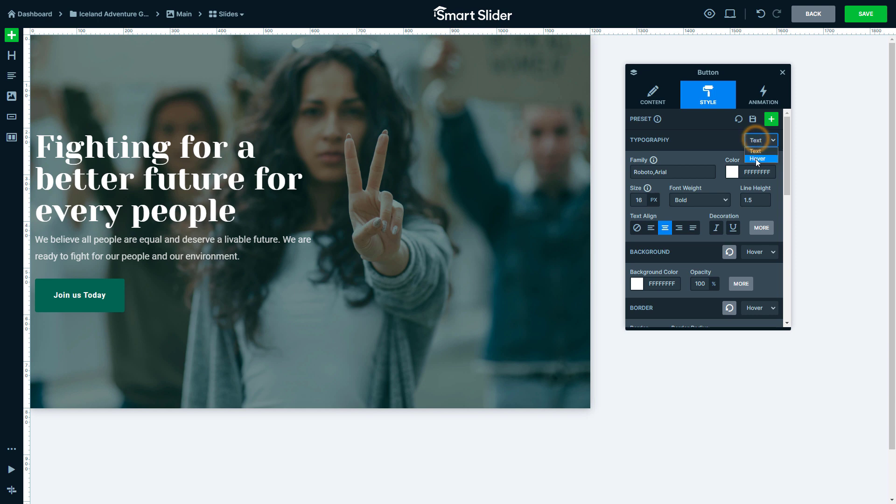
pyautogui.click(757, 159)
pyautogui.click(755, 172)
pyautogui.write('1C6452FF')
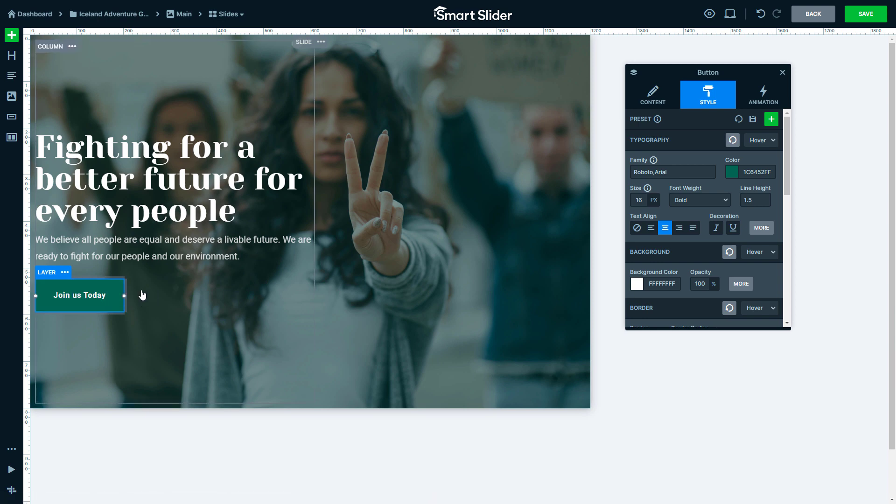
# Add a two-column row at the bottom of the slide and remove the content area's bottom padding.
pyautogui.moveTo(12, 138); pyautogui.dragTo(244, 410)
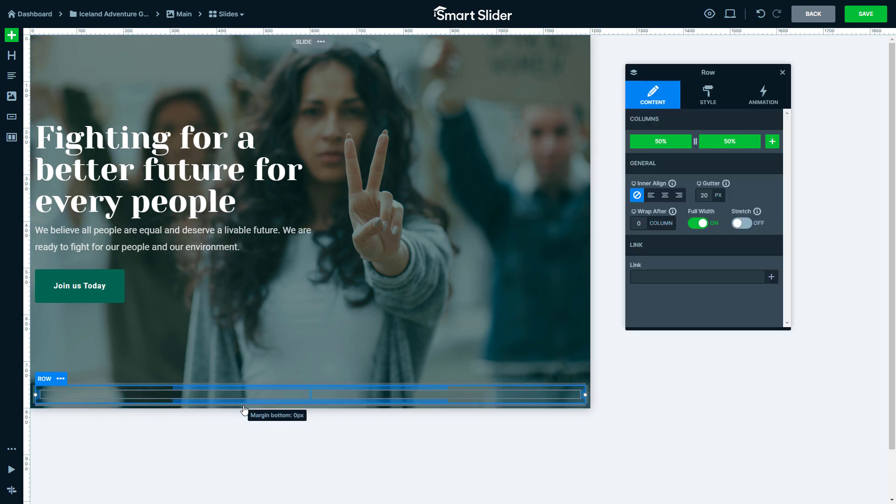
pyautogui.click(244, 407)
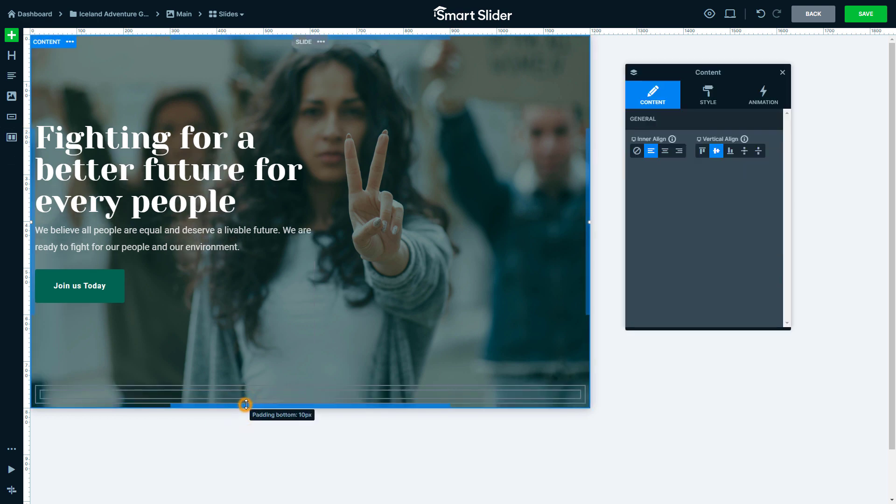
pyautogui.moveTo(246, 405); pyautogui.dragTo(246, 406)
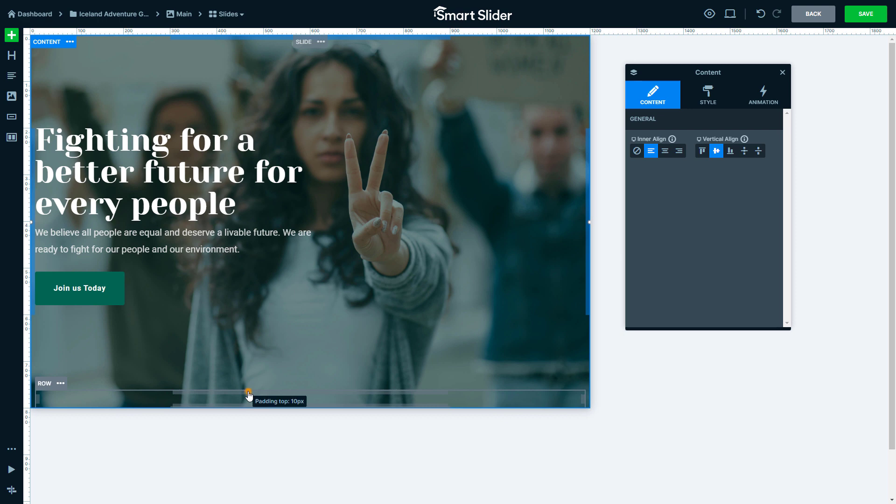
# Center the new bottom row's inner alignment and give the row a white FFFFFFFF background.
pyautogui.click(248, 396)
pyautogui.moveTo(643, 219)
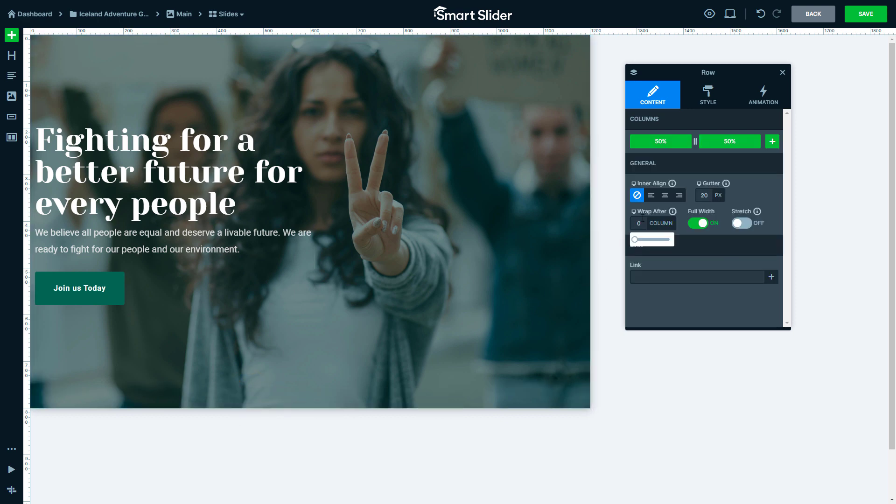
pyautogui.click(663, 196)
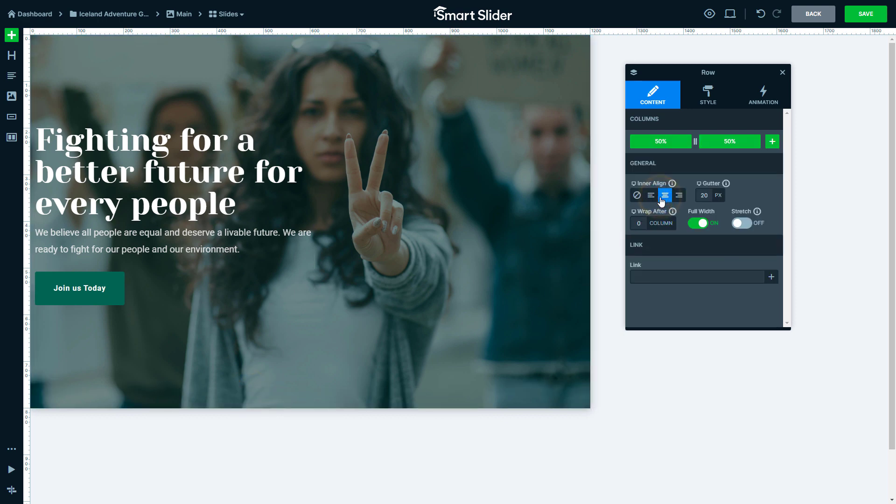
pyautogui.click(700, 104)
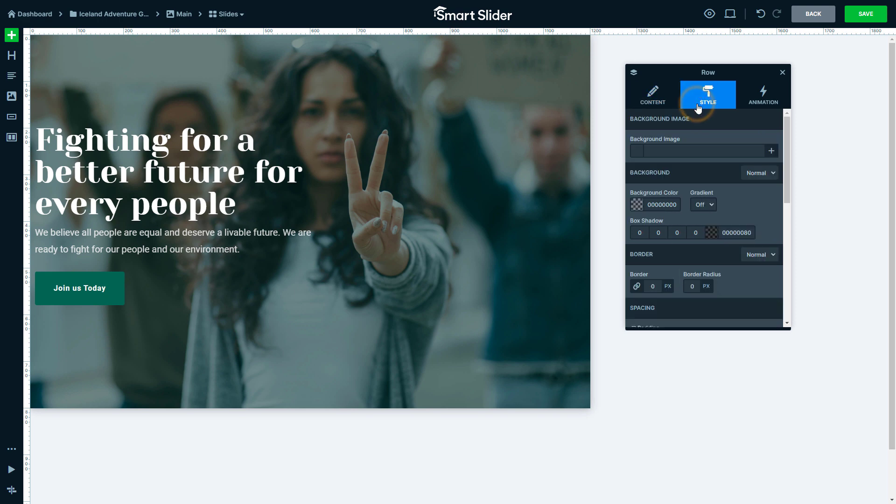
pyautogui.click(637, 204)
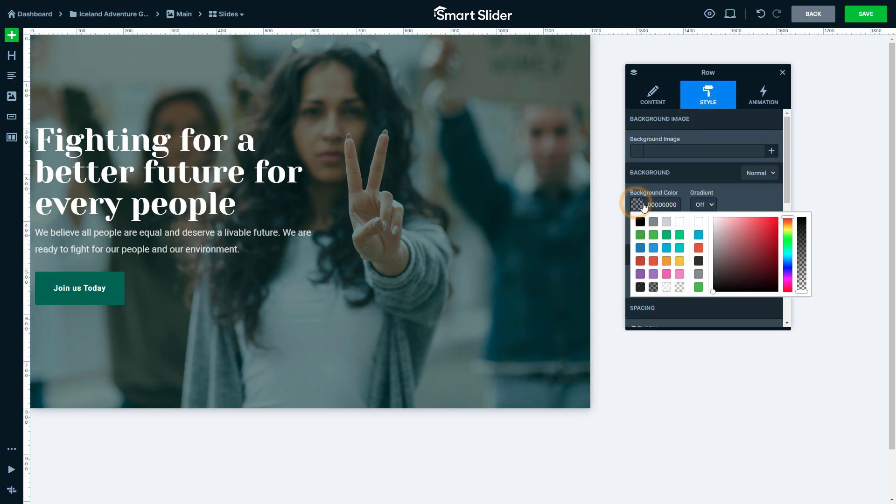
pyautogui.click(679, 228)
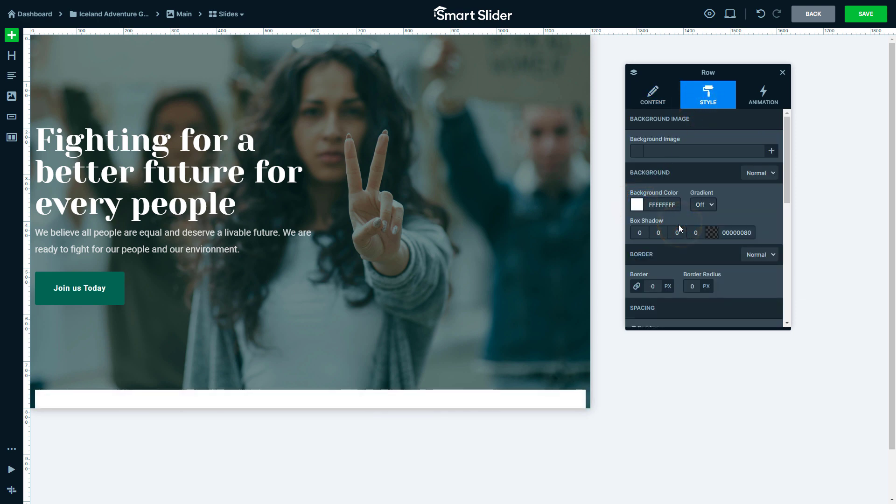
# Set the white row's padding to 20 px.
pyautogui.scroll(-2, 680, 224)
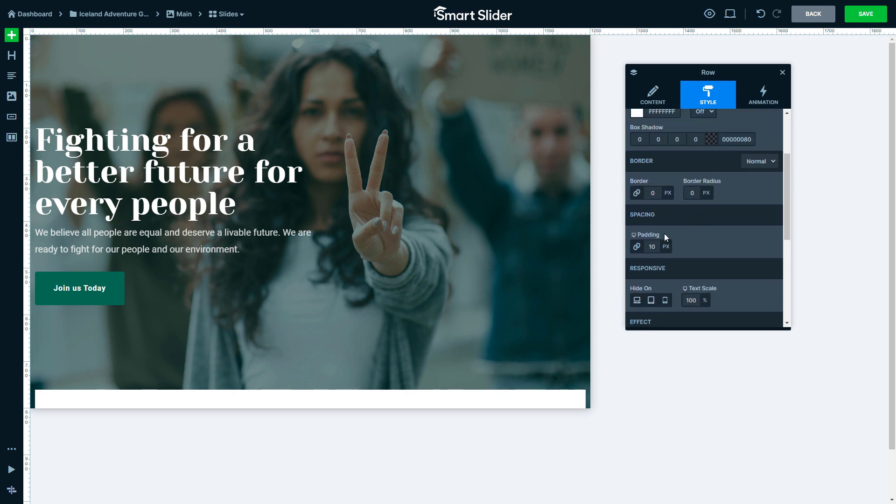
pyautogui.click(665, 236)
pyautogui.write('20')
pyautogui.click(666, 234)
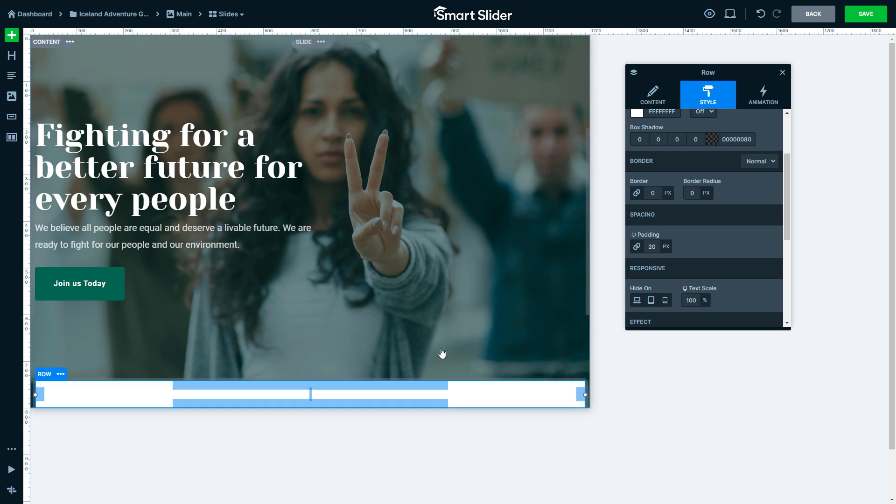
# Delete the second column of the white row.
pyautogui.moveTo(417, 379); pyautogui.dragTo(417, 380)
pyautogui.click(353, 384)
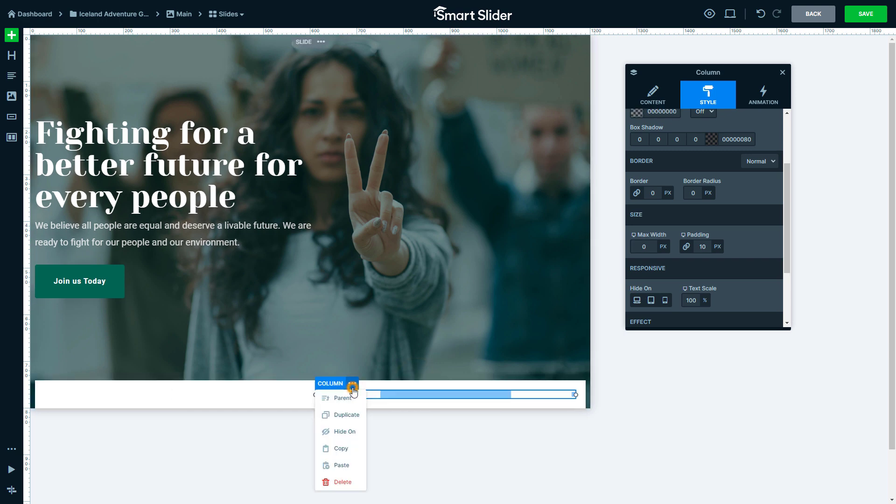
pyautogui.click(343, 484)
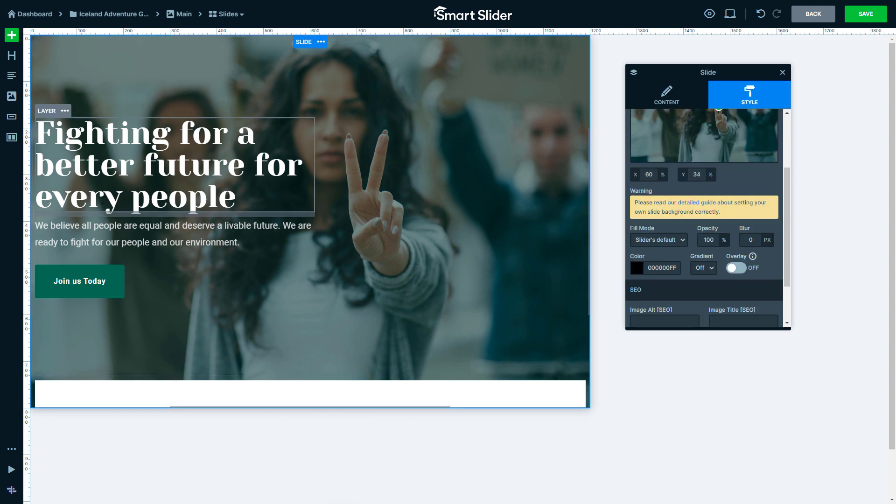
# Add an image layer to the white row, using icon1-1.png from the media library.
pyautogui.moveTo(11, 96); pyautogui.dragTo(219, 395)
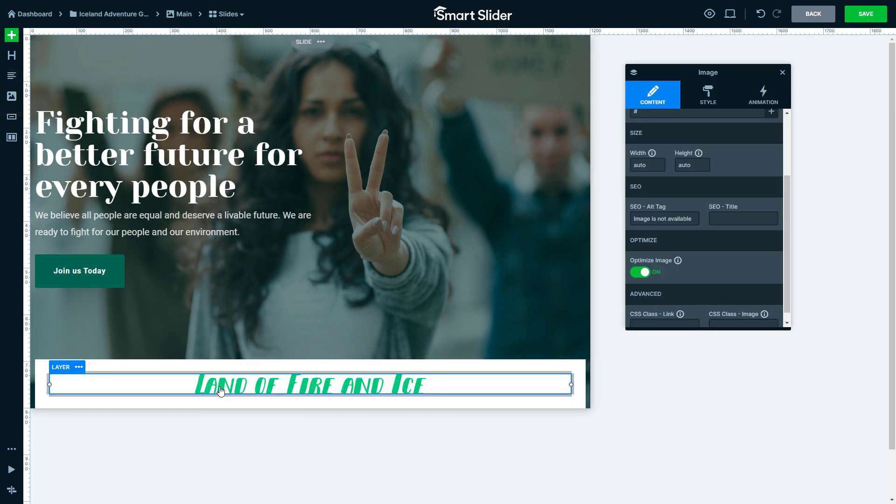
pyautogui.doubleClick(220, 390)
pyautogui.click(74, 281)
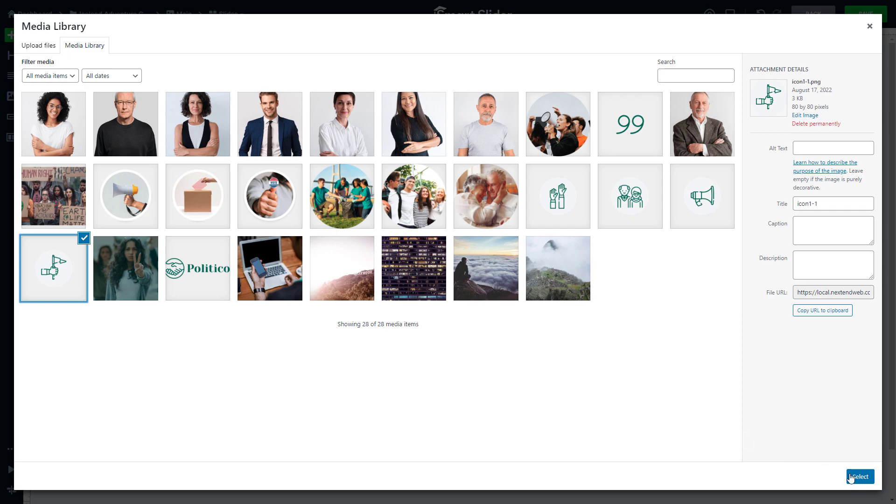
pyautogui.click(850, 477)
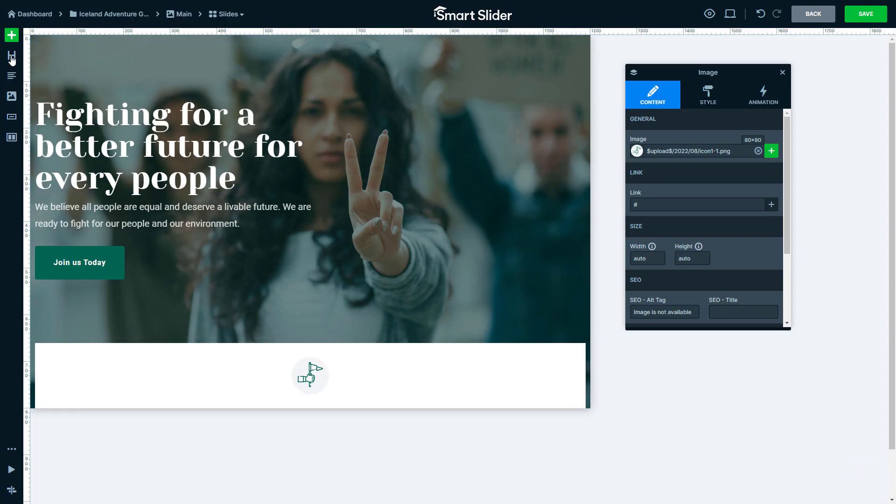
# Add a heading layer below the icon with the text "Campaign".
pyautogui.moveTo(11, 56); pyautogui.dragTo(327, 395)
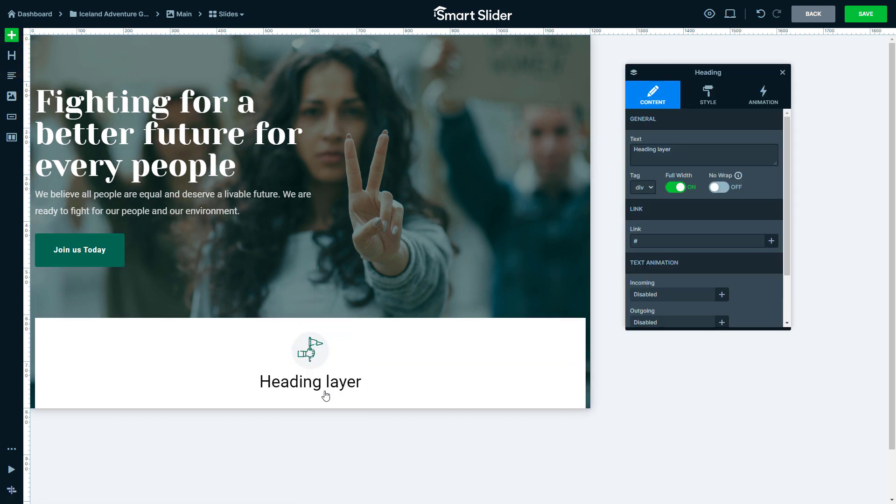
pyautogui.tripleClick(678, 149)
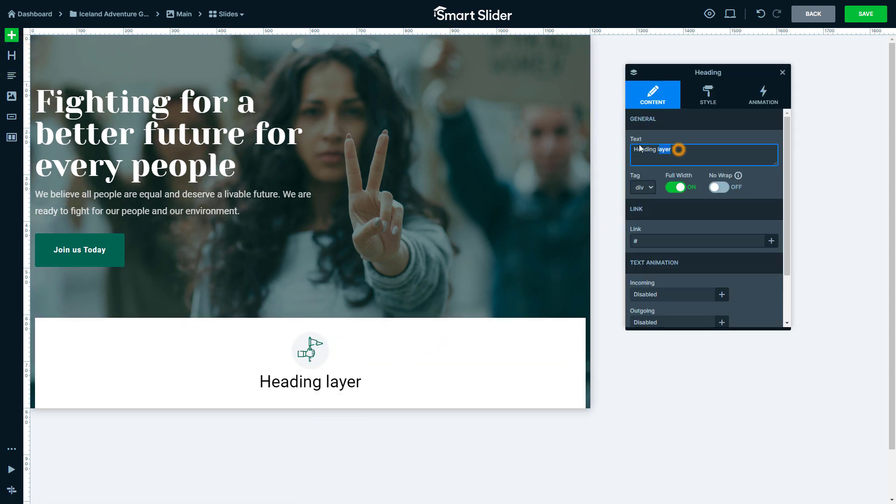
pyautogui.write('Campaign')
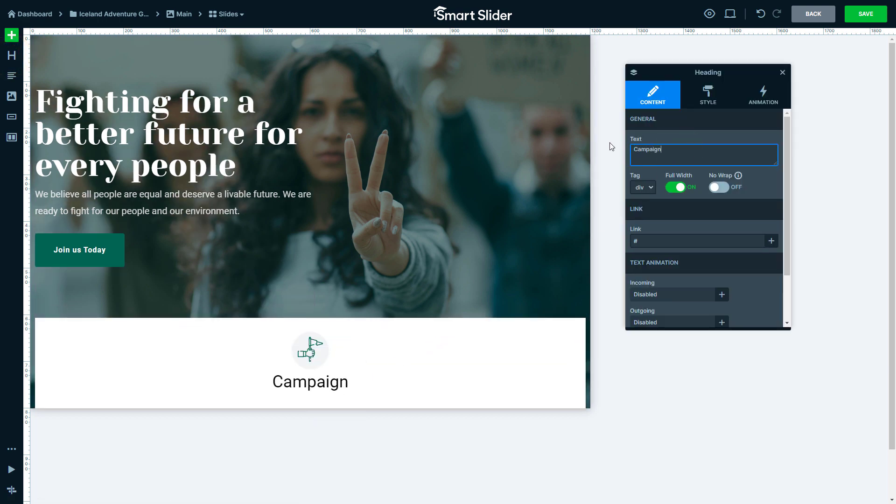
# Set the Campaign heading's text color to 1C6452FF.
pyautogui.click(693, 106)
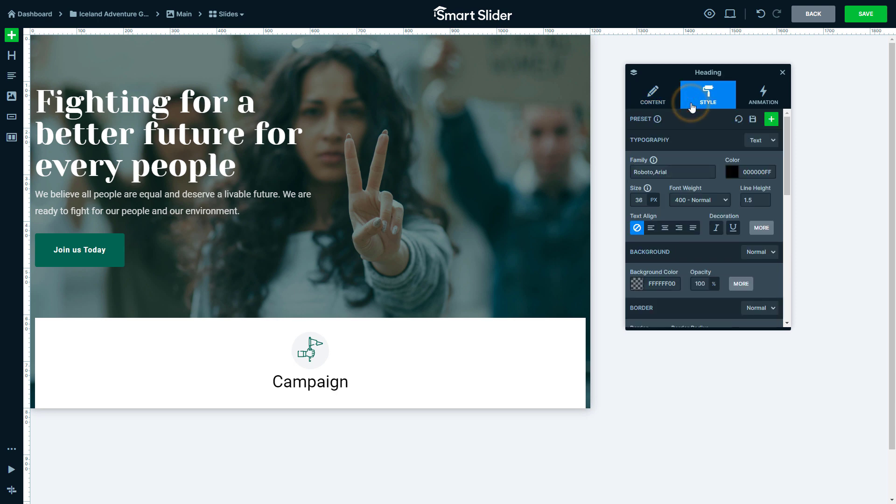
pyautogui.click(754, 171)
pyautogui.write('1C6452FF')
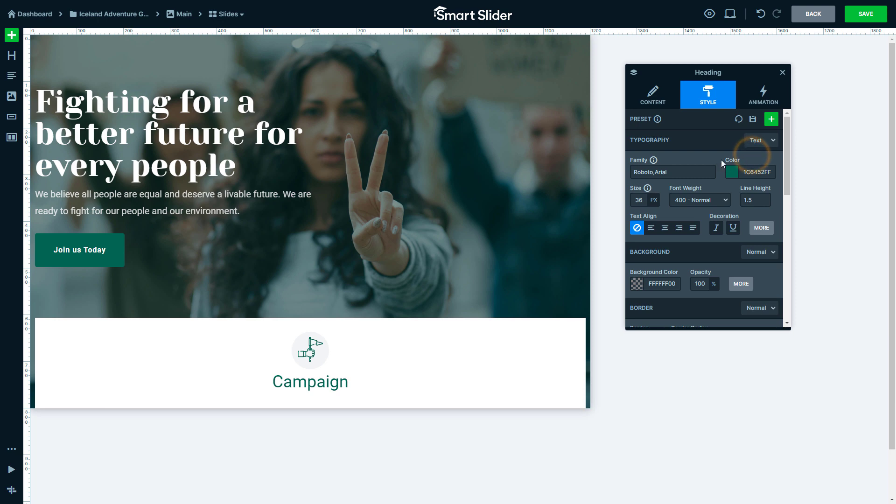
# Set the Campaign heading's font size to 14 px, weight to Bold and line height to 1.
pyautogui.click(638, 200)
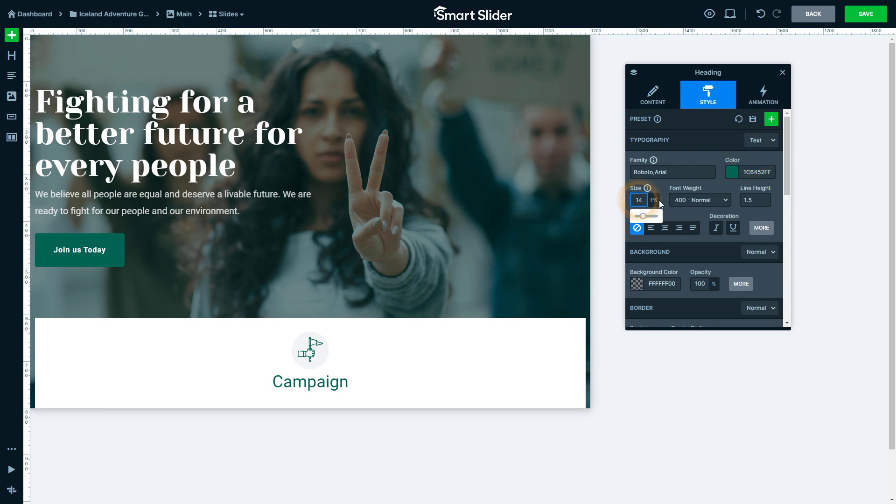
pyautogui.click(684, 205)
pyautogui.click(691, 217)
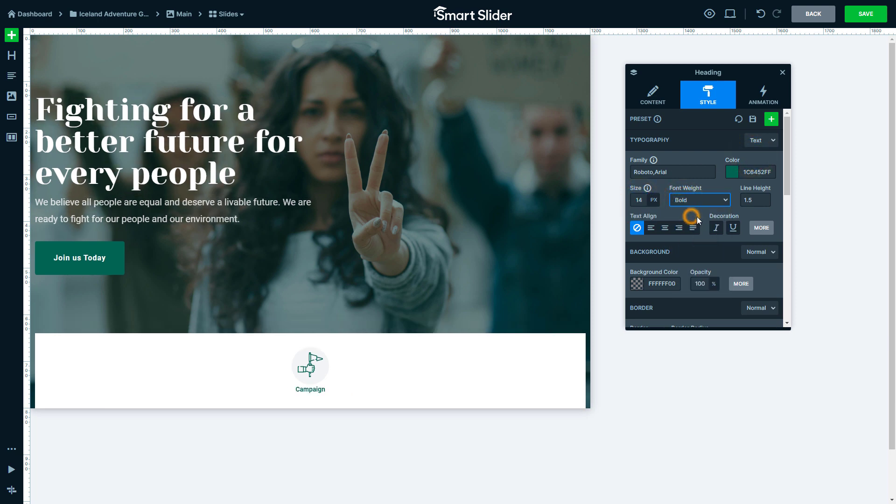
pyautogui.click(755, 201)
pyautogui.click(750, 223)
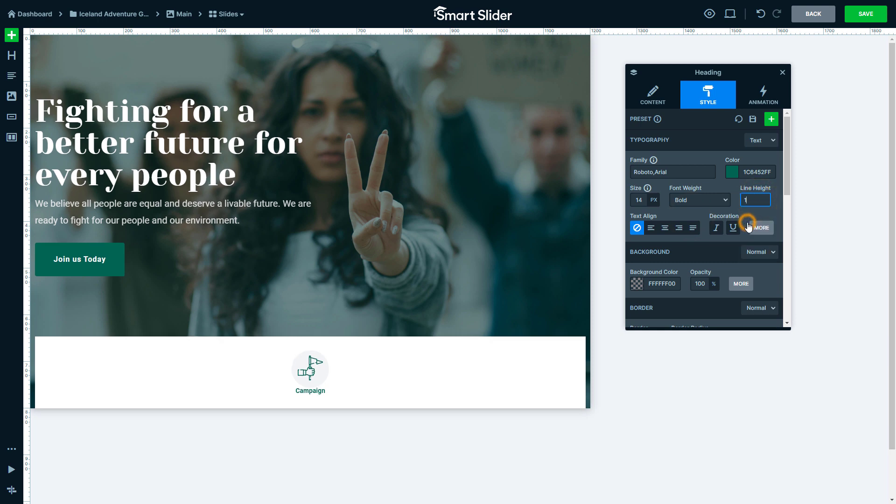
# Give the Campaign heading 1px letter spacing and uppercase transform, and add some space above it.
pyautogui.click(759, 228)
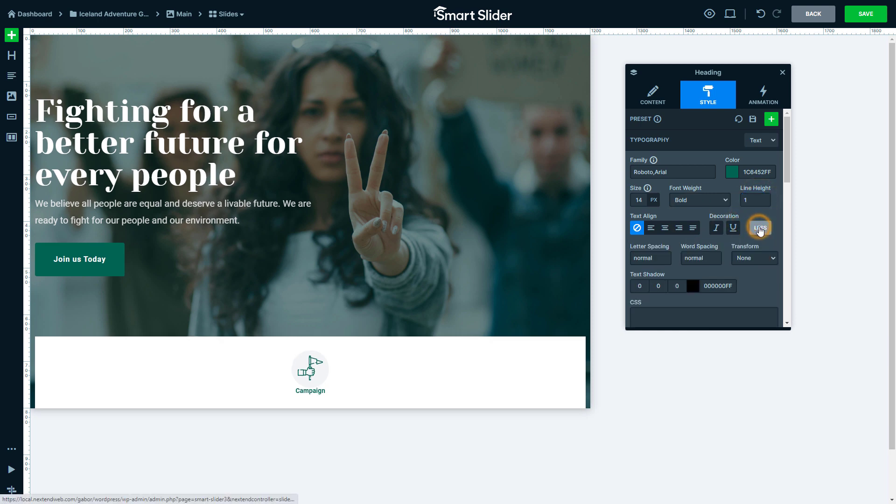
pyautogui.click(653, 257)
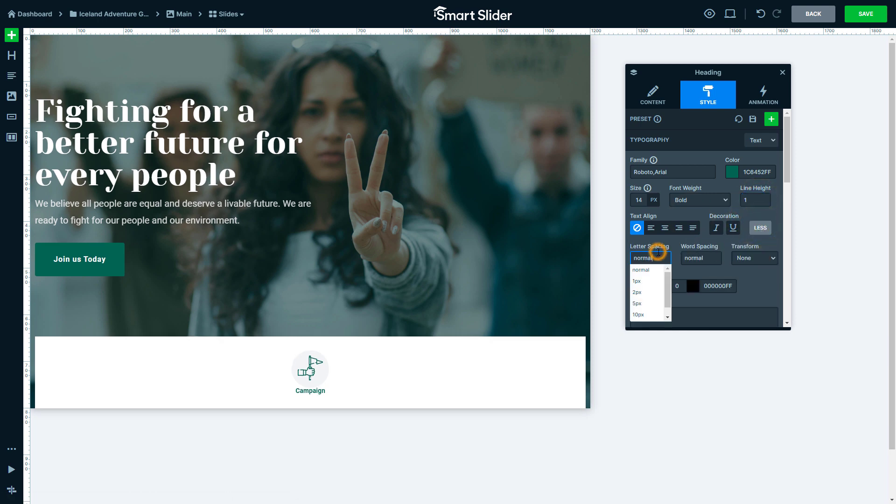
pyautogui.click(649, 282)
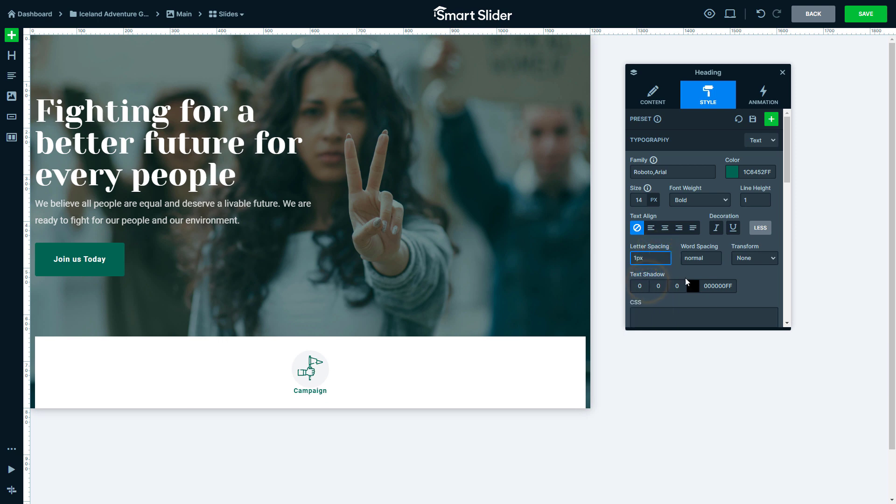
pyautogui.click(754, 263)
pyautogui.click(752, 285)
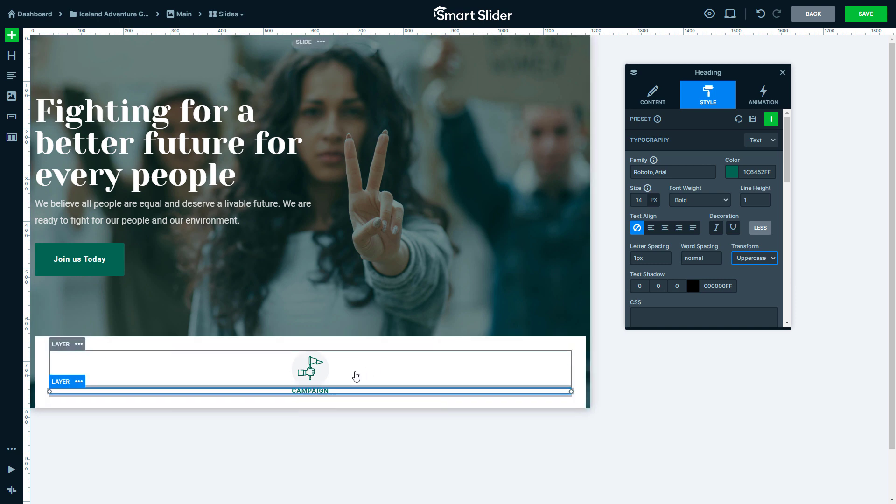
pyautogui.click(333, 392)
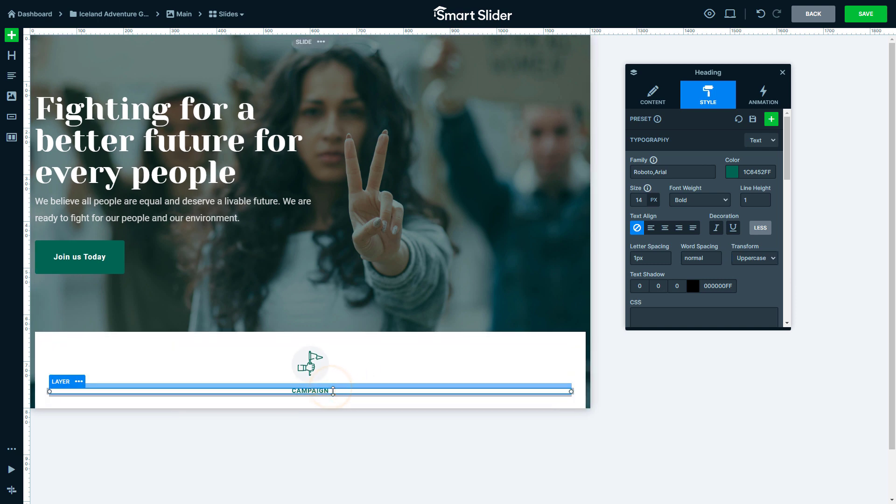
# Duplicate the Campaign column three times to fill the white row with four columns.
pyautogui.click(83, 339)
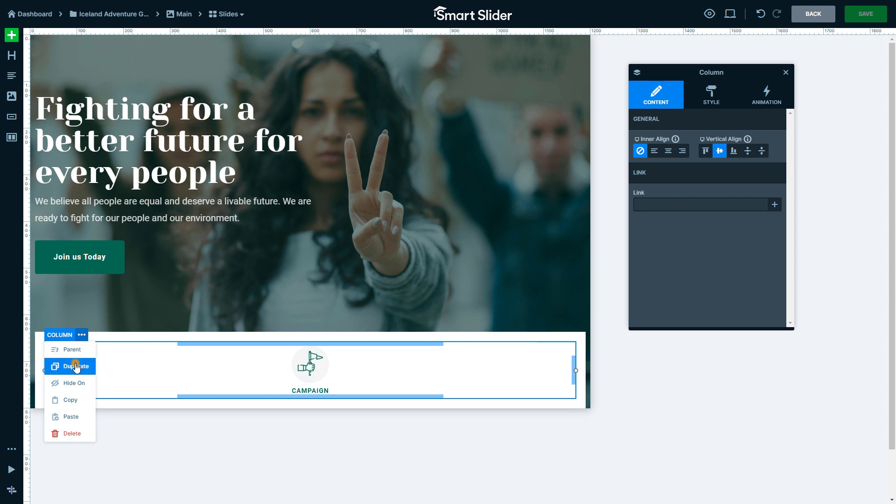
pyautogui.click(75, 367)
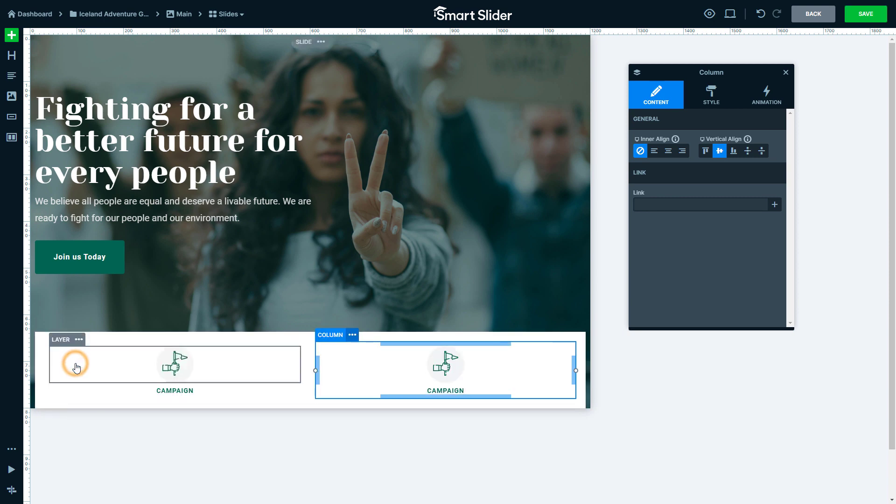
pyautogui.click(352, 335)
pyautogui.click(348, 363)
pyautogui.click(441, 335)
pyautogui.click(436, 366)
# Change the text of the second, third and fourth column headings to "Manifesto", "Staff" and "Contribute".
pyautogui.click(252, 391)
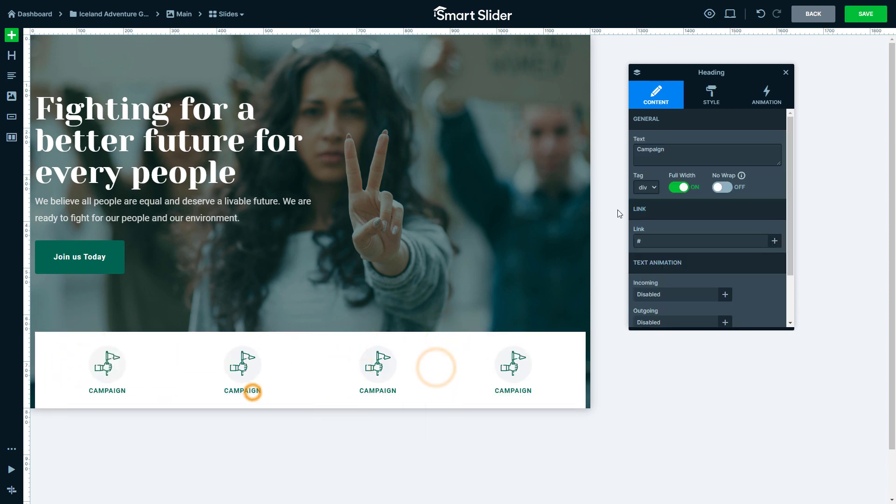
pyautogui.doubleClick(675, 146)
pyautogui.write('Manifesto')
pyautogui.click(372, 390)
pyautogui.doubleClick(683, 151)
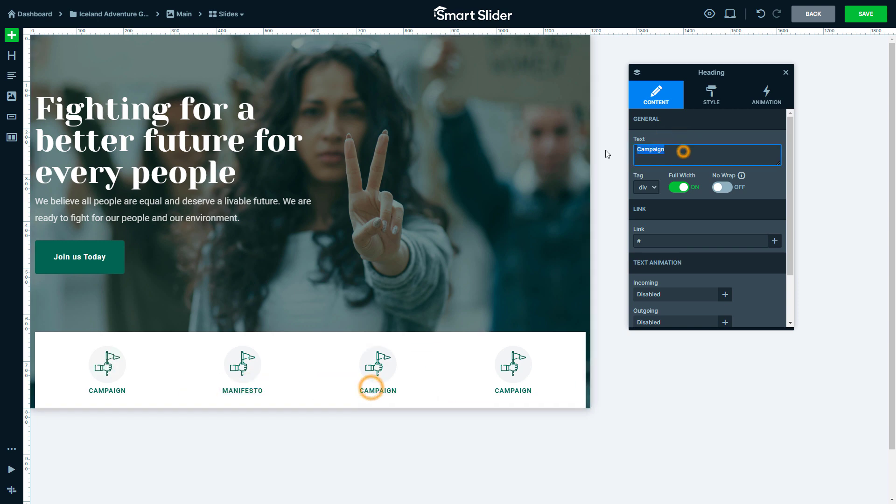
pyautogui.write('Staff')
pyautogui.click(509, 391)
pyautogui.doubleClick(681, 149)
pyautogui.write('Contribute')
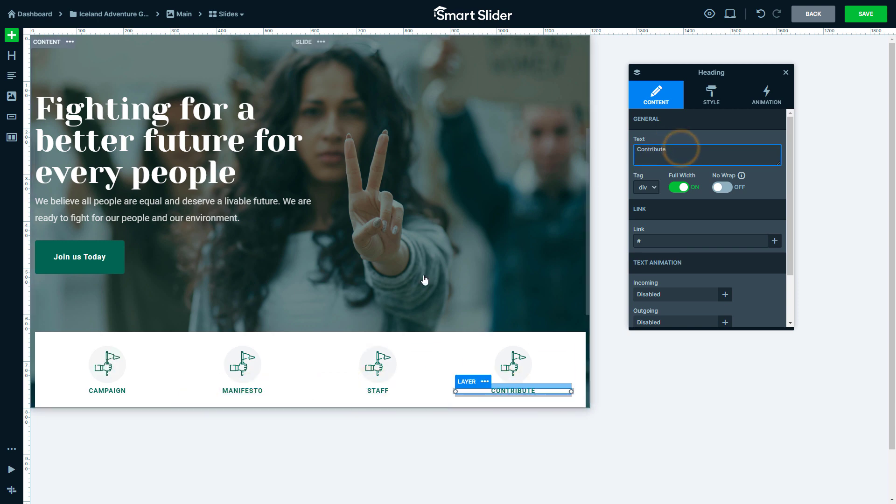
# Replace the Manifesto, Staff and Contribute icons with the megaphone, people and raised-hands (icon4-1.png) images from the media library.
pyautogui.doubleClick(248, 369)
pyautogui.click(703, 198)
pyautogui.doubleClick(377, 364)
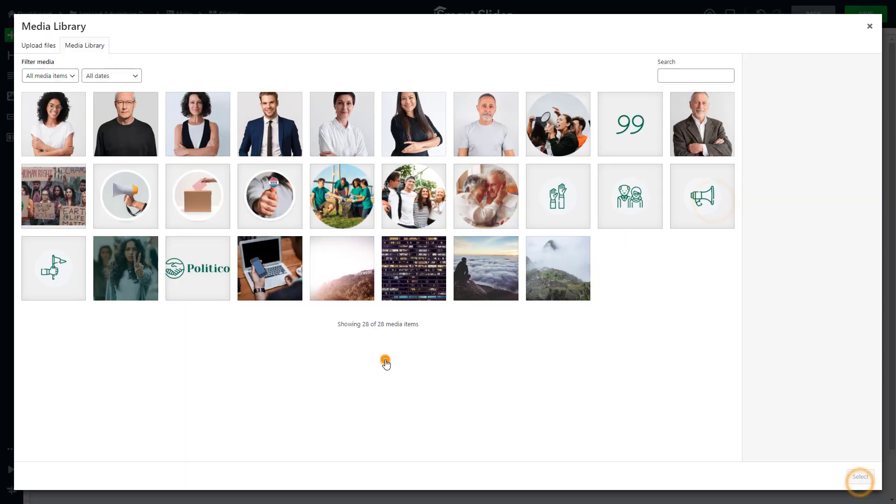
pyautogui.click(631, 197)
pyautogui.click(861, 476)
pyautogui.doubleClick(513, 365)
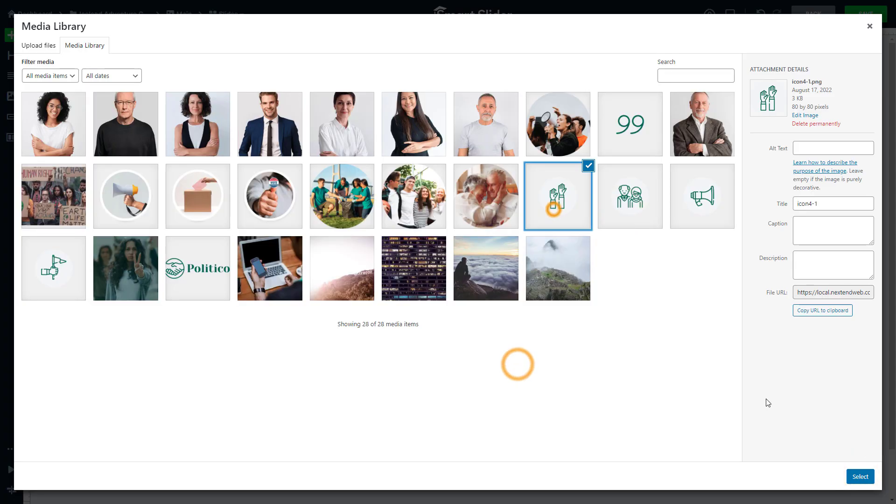
pyautogui.click(859, 475)
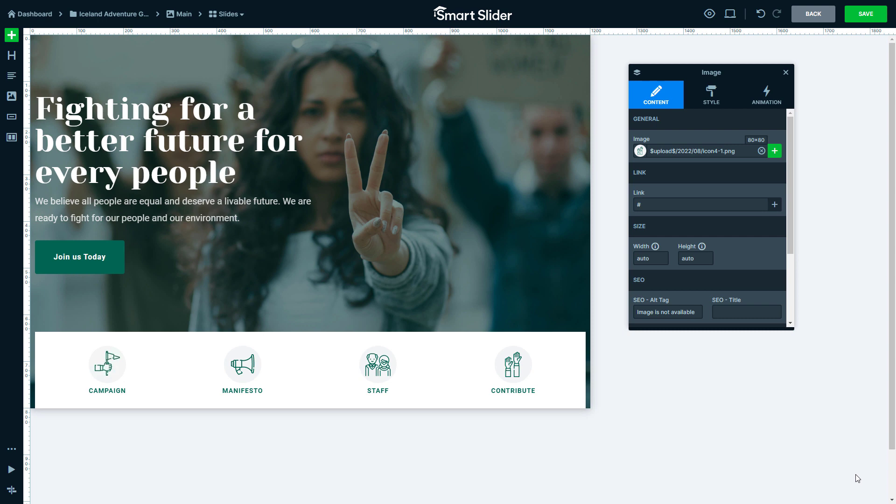
# Replace the "Join us Today" button's incoming animation with Bounce in, delayed by 500 ms.
pyautogui.click(115, 267)
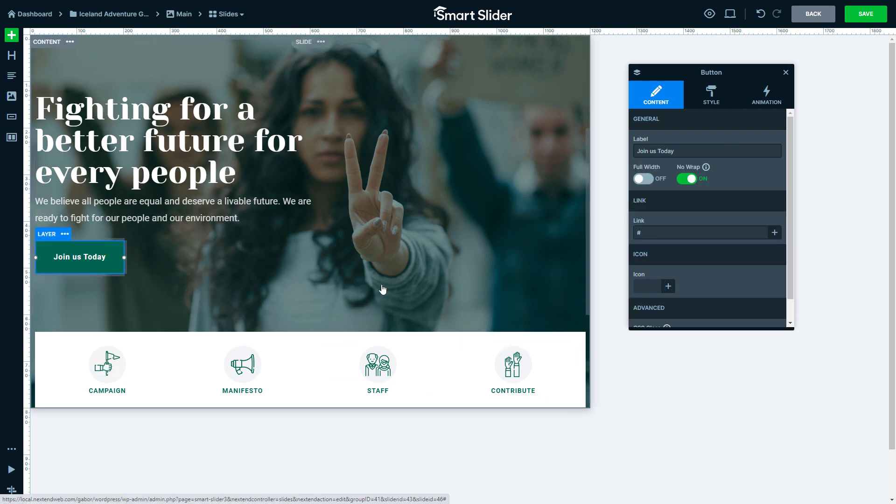
pyautogui.click(754, 107)
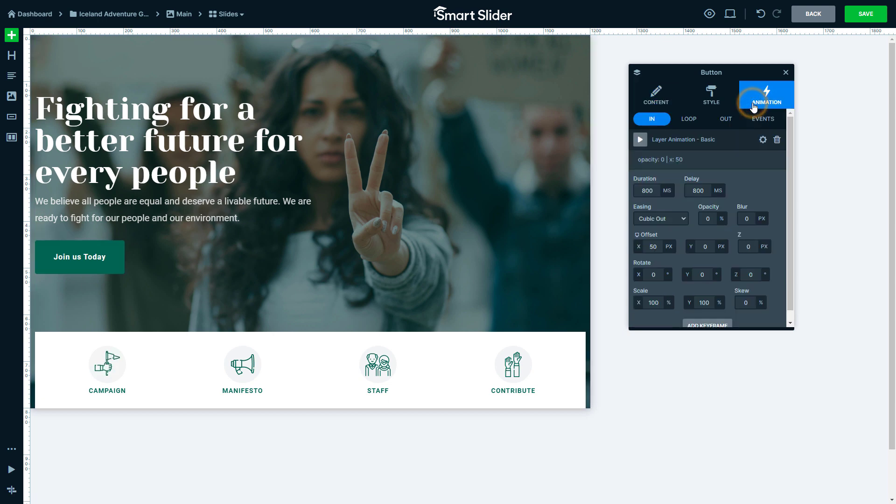
pyautogui.click(777, 141)
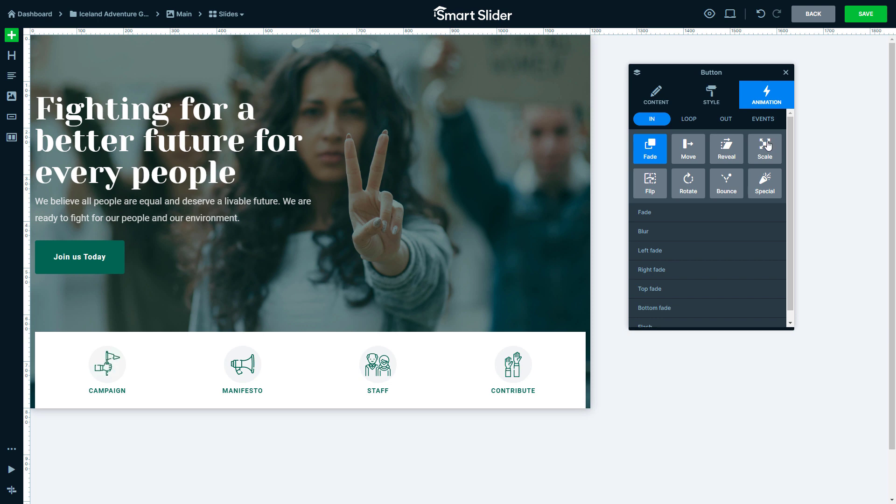
pyautogui.click(731, 191)
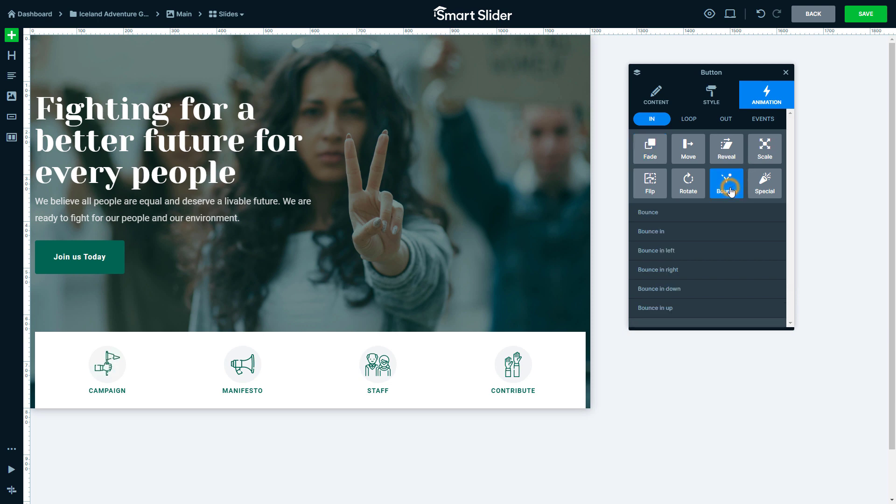
pyautogui.click(694, 234)
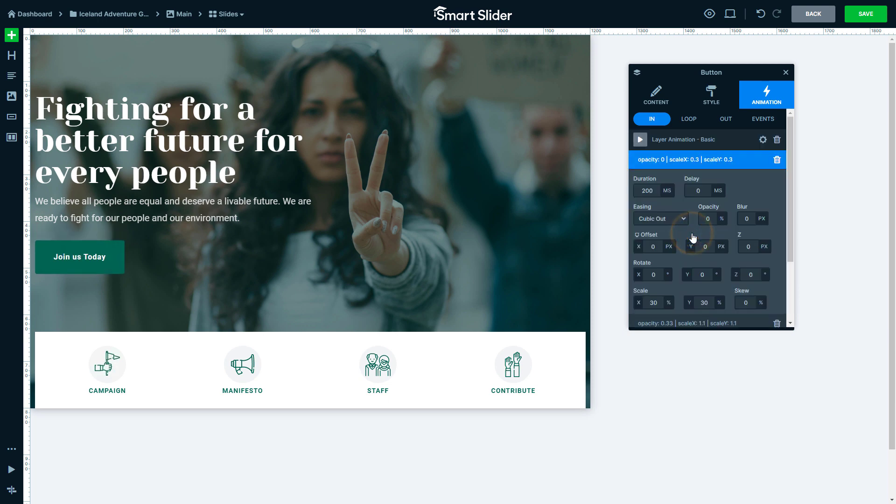
pyautogui.click(696, 189)
pyautogui.write('500')
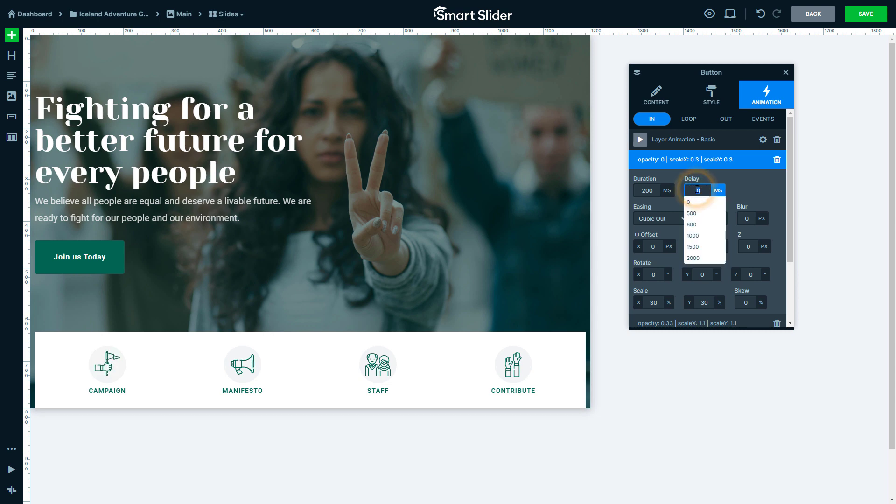
pyautogui.click(740, 190)
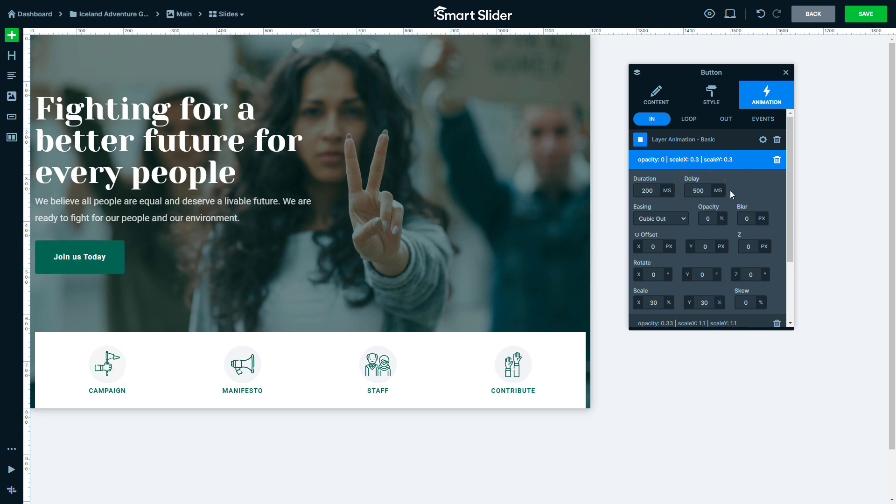
# Remove the incoming animation from the paragraph below the hero heading.
pyautogui.click(265, 205)
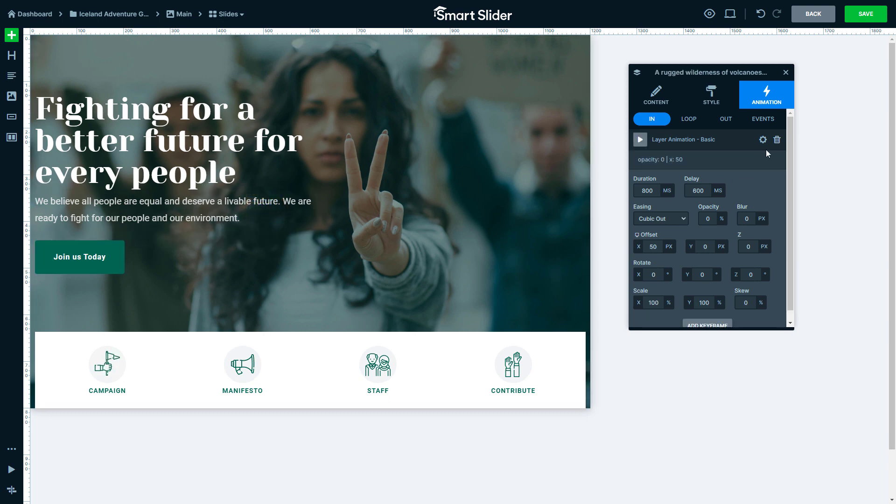
pyautogui.click(776, 141)
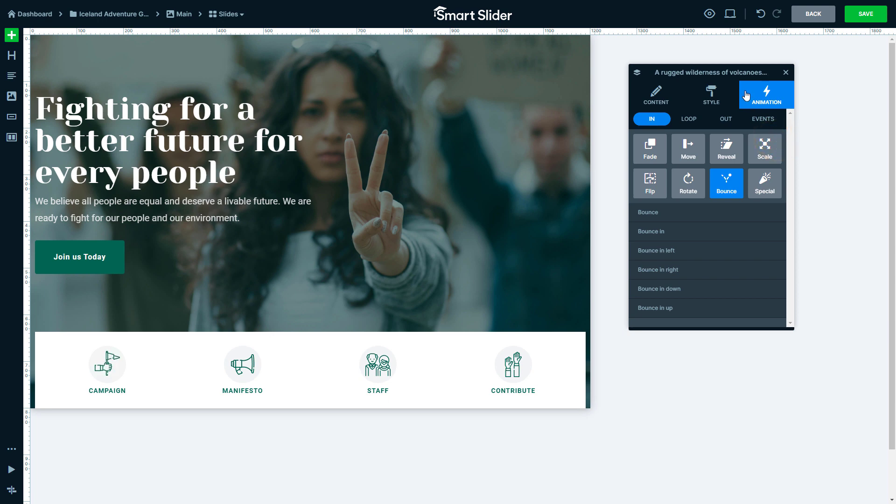
# Switch to the tablet layout and remove the space below the white icon row.
pyautogui.click(731, 15)
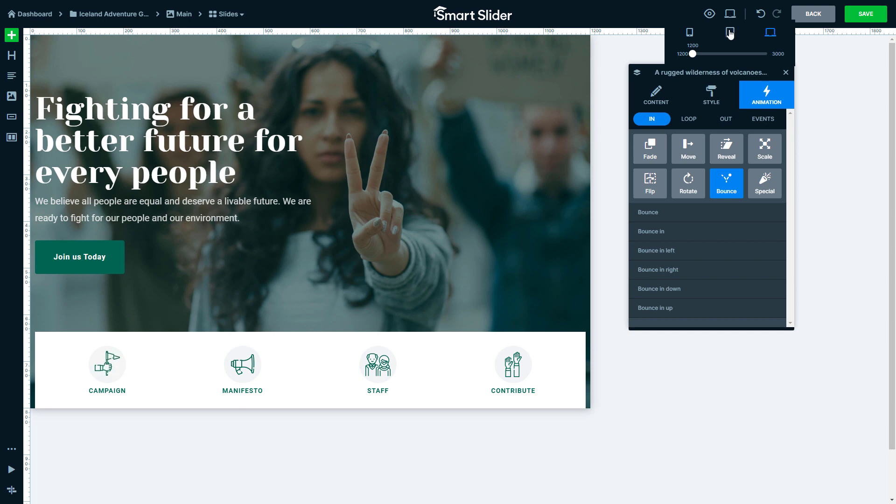
pyautogui.click(731, 32)
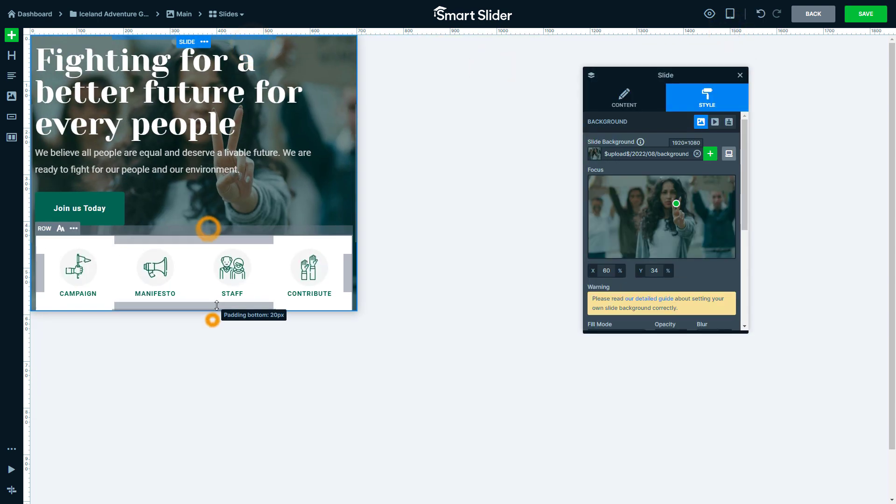
# Switch to the mobile layout and adjust the text scale of the hero heading, paragraph and button.
pyautogui.click(731, 15)
pyautogui.click(690, 32)
pyautogui.click(126, 56)
pyautogui.click(99, 144)
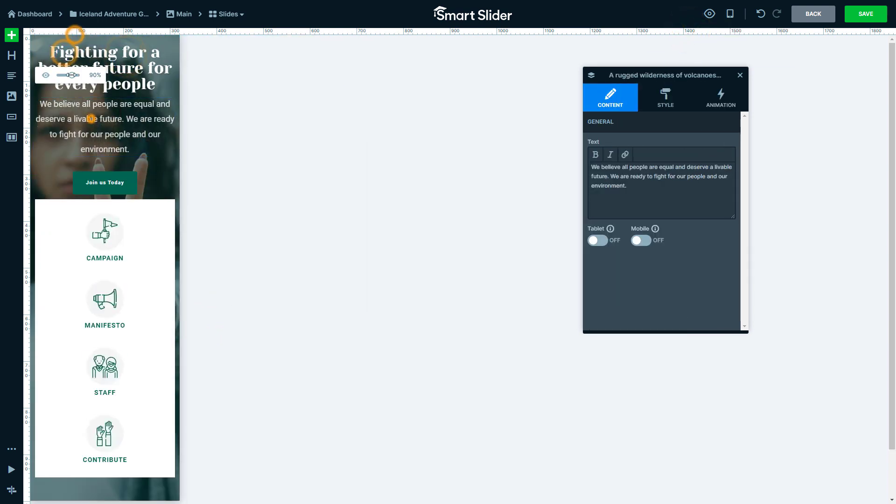
pyautogui.click(101, 167)
# Arrange the mobile icon columns two per line with tighter spacing, and save the slide.
pyautogui.click(651, 73)
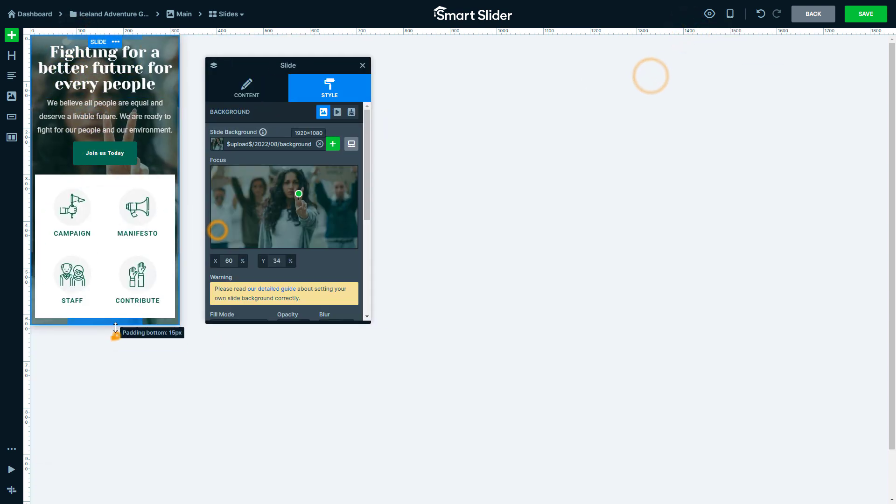
pyautogui.click(61, 233)
pyautogui.click(128, 239)
pyautogui.click(84, 244)
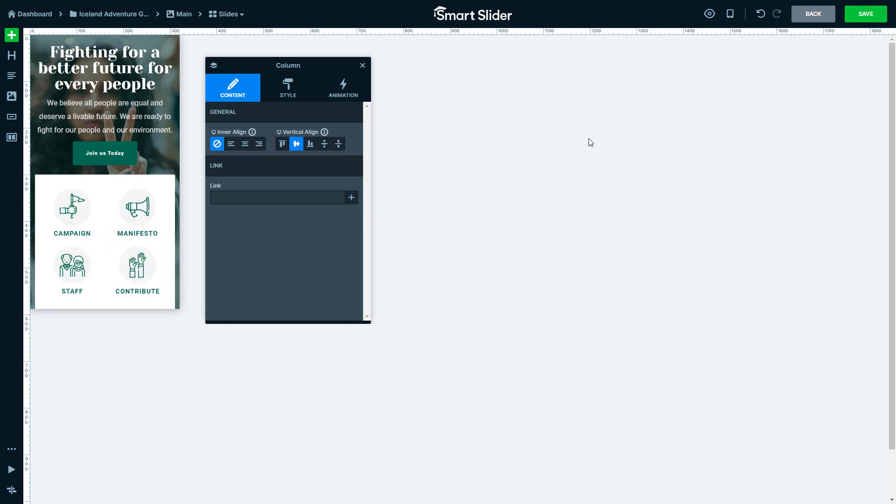
pyautogui.click(859, 18)
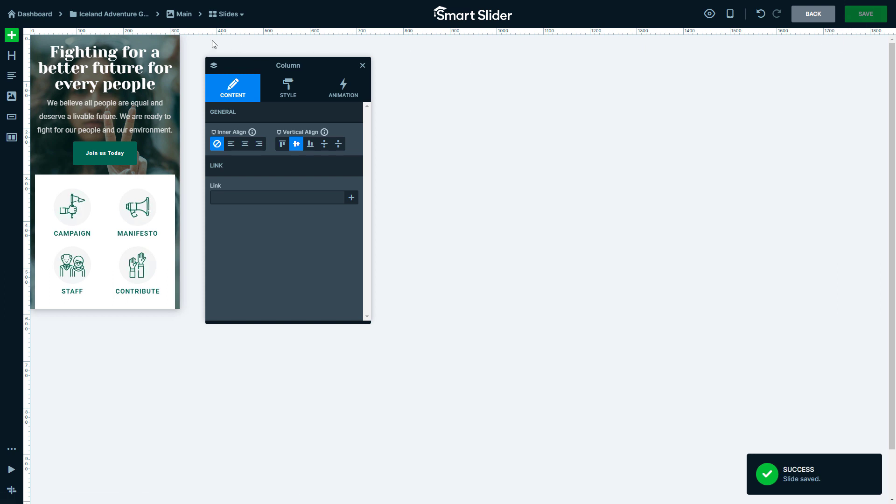
# Open the Features slider from the Iceland Adventure Group project and set its height to 800 px.
pyautogui.click(126, 14)
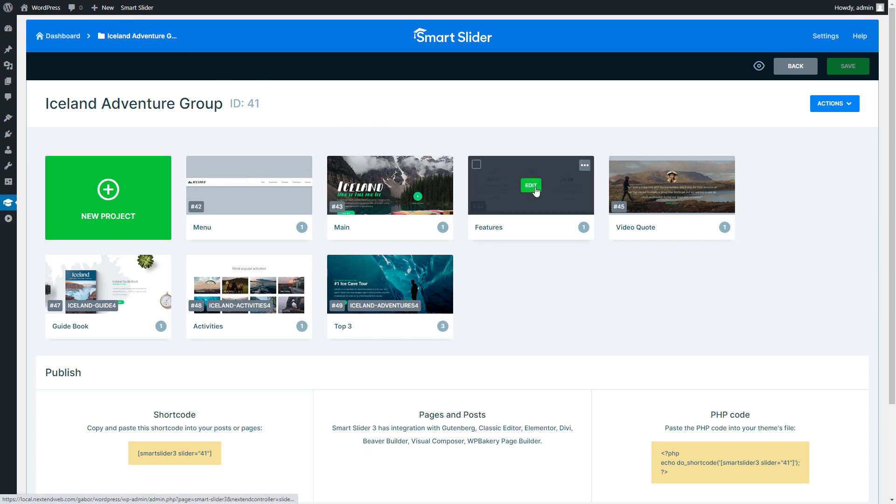
pyautogui.click(536, 190)
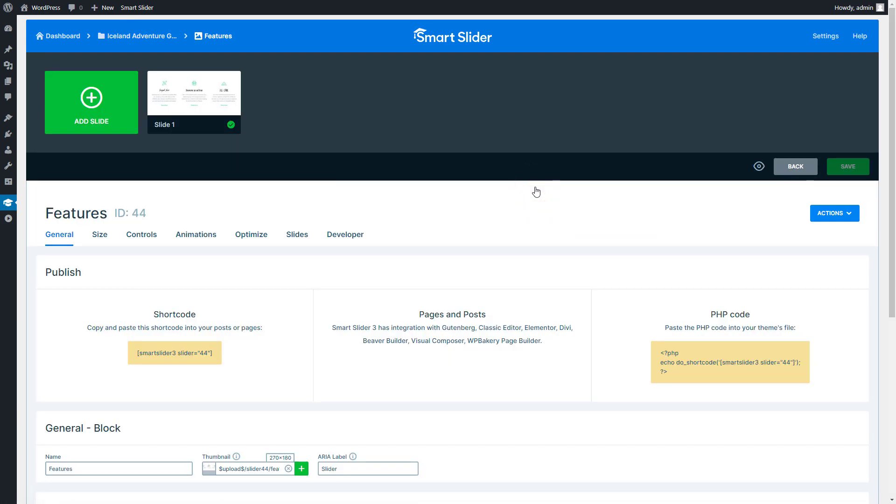
pyautogui.click(98, 242)
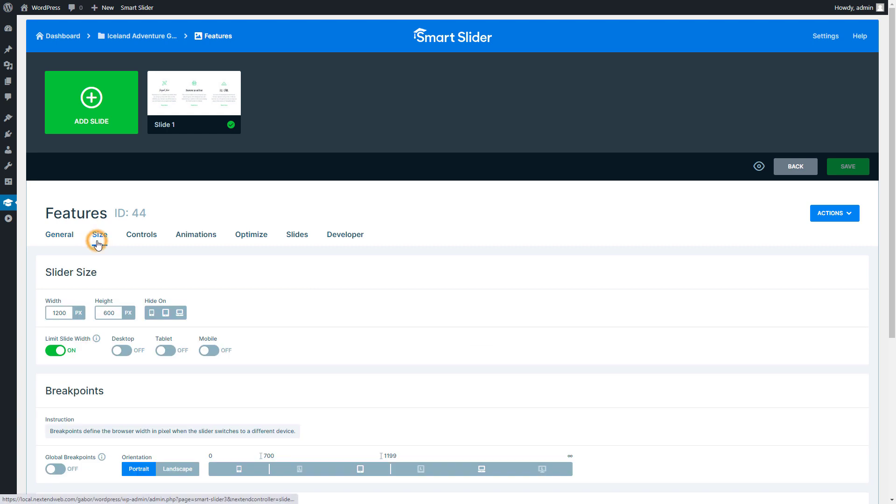
pyautogui.click(104, 313)
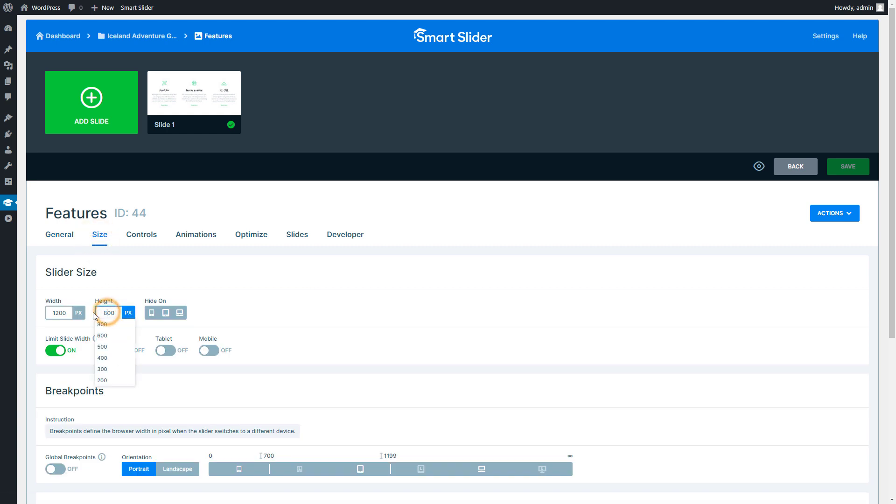
# Save the Features slider's size settings and open Slide 1 for editing.
pyautogui.click(136, 293)
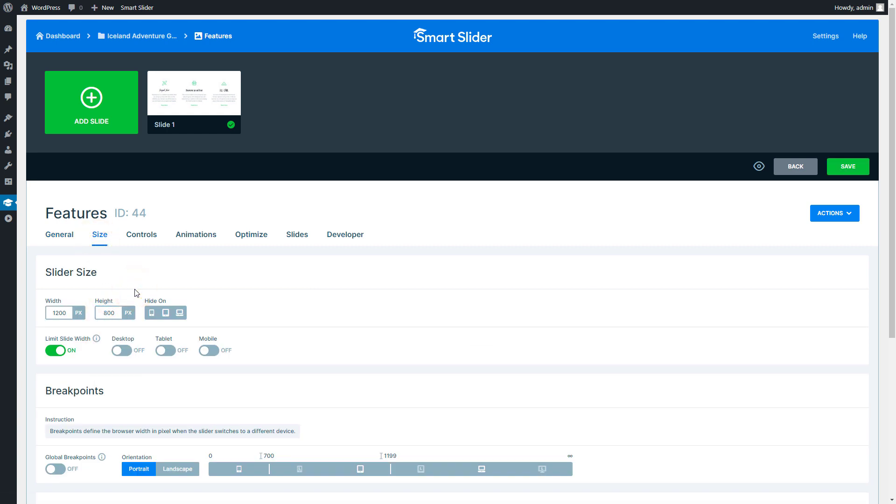
pyautogui.click(841, 166)
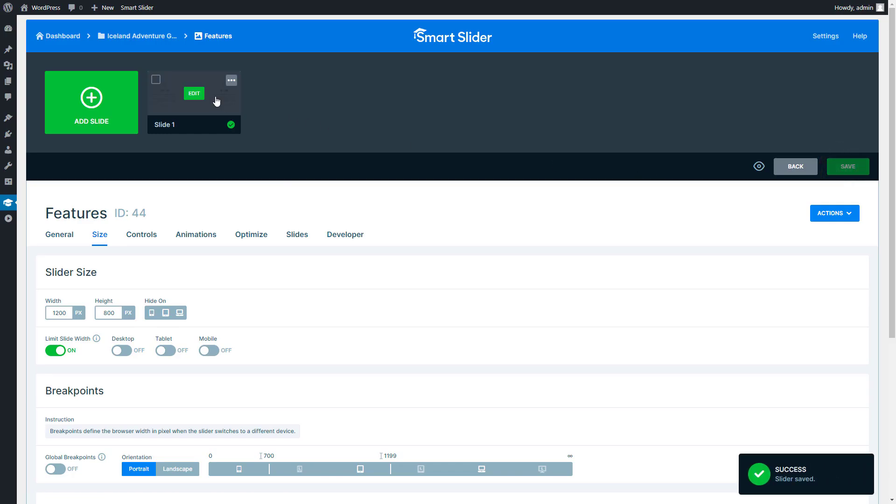
pyautogui.click(195, 96)
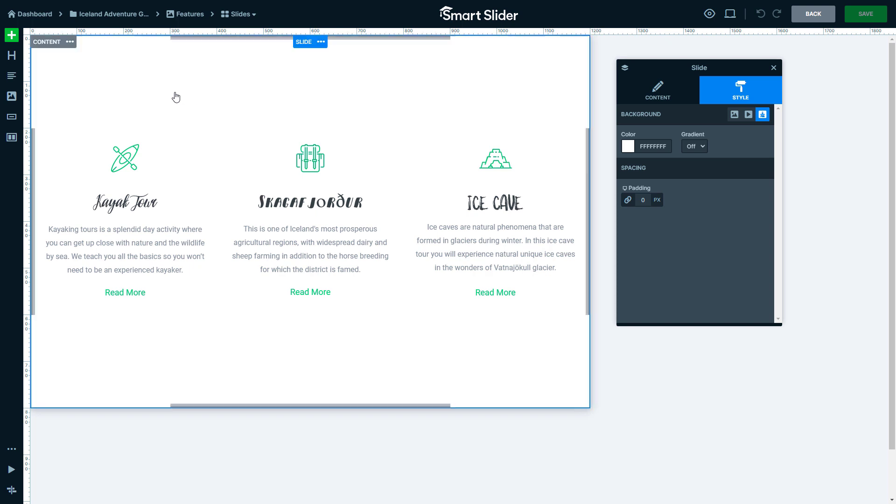
# Add a heading layer above the three-column row with the text "Campaign Issues".
pyautogui.moveTo(12, 56); pyautogui.dragTo(282, 123)
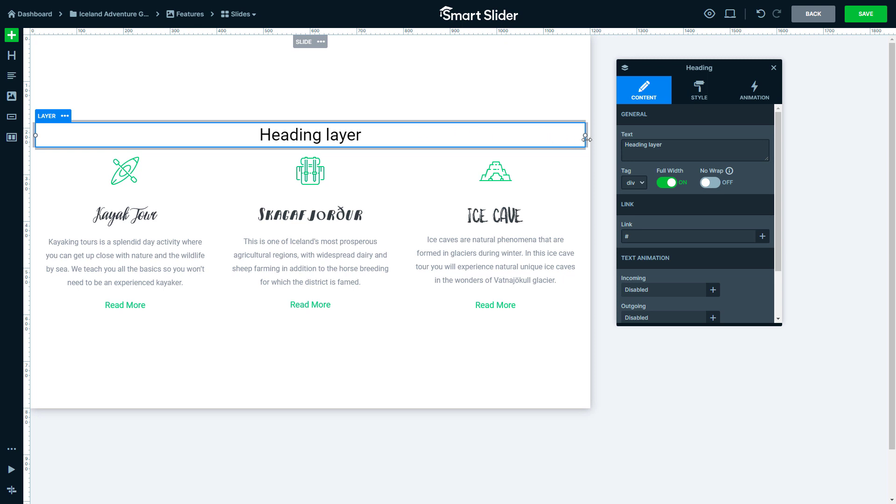
pyautogui.click(672, 145)
pyautogui.hotkey('ctrl', 'a')
pyautogui.write('Campaign Issues')
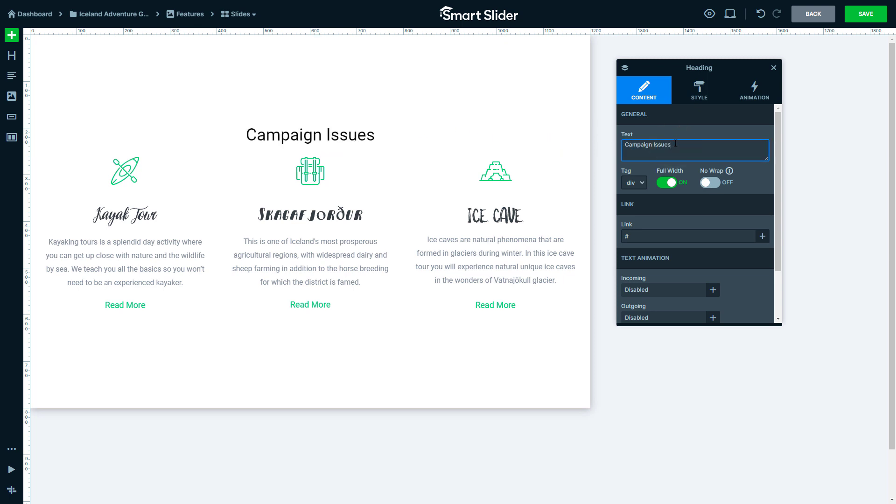
pyautogui.click(683, 128)
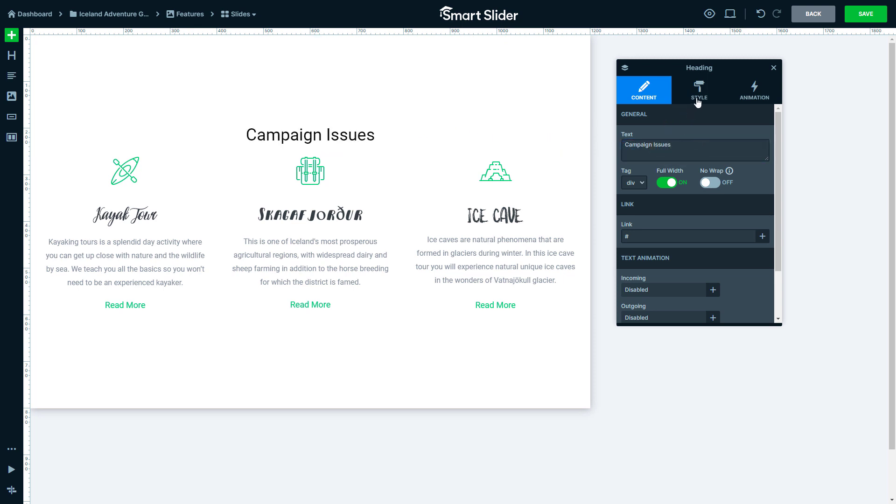
# Style the Campaign Issues heading with the font family "Yeseva One, Arial" and color 383F45FF.
pyautogui.click(698, 99)
pyautogui.click(679, 166)
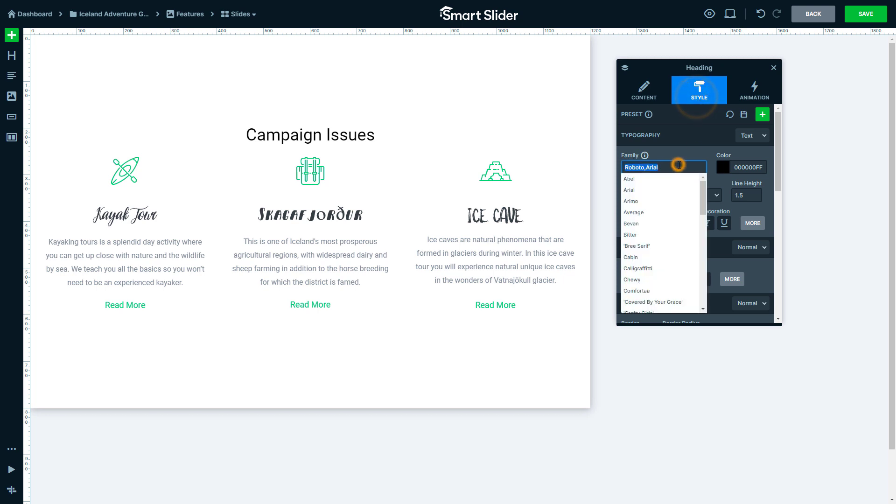
pyautogui.write('Yeseva One, Arial')
pyautogui.click(749, 163)
pyautogui.write('383F45FF')
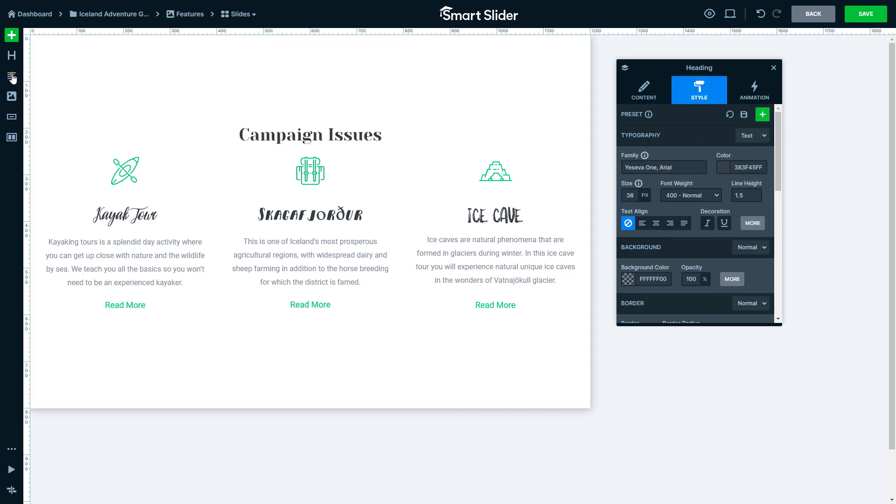
# Add a text layer below the heading reading "We want to create a better future for every people and we have three main goals.".
pyautogui.moveTo(12, 78); pyautogui.dragTo(270, 148)
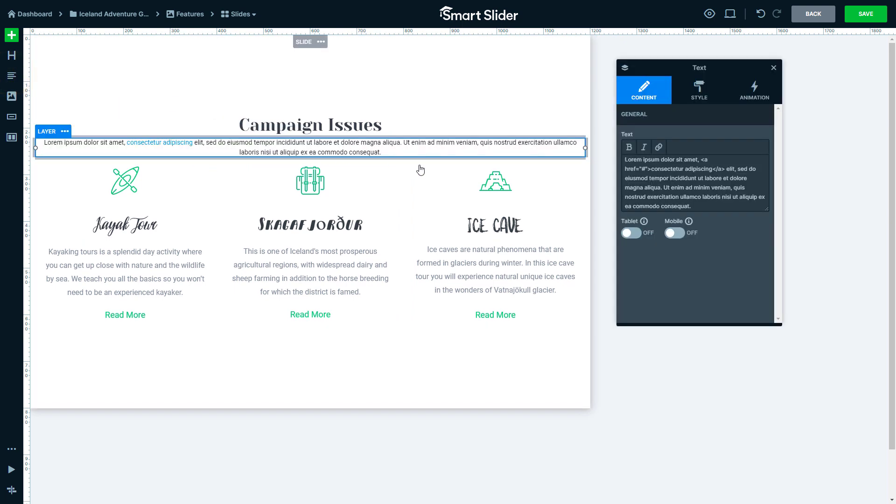
pyautogui.click(659, 192)
pyautogui.hotkey('ctrl', 'a')
pyautogui.write('We want to create a better future for every people and we have three main goals.')
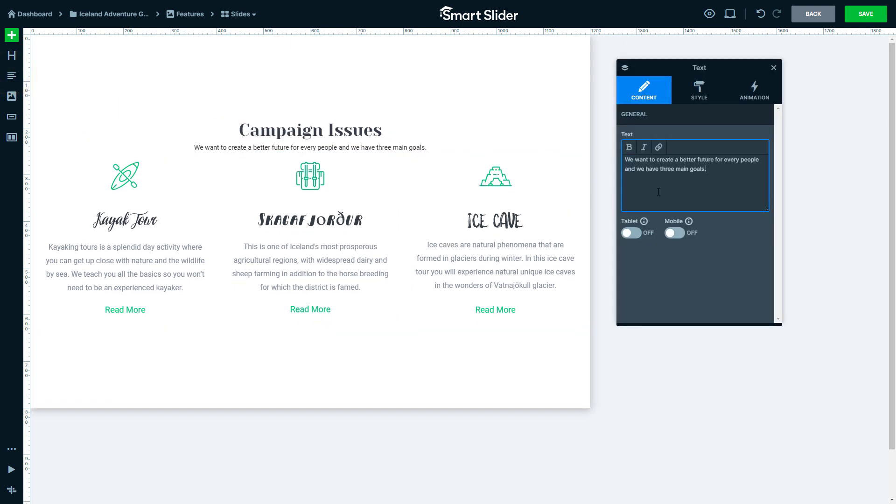
pyautogui.click(686, 126)
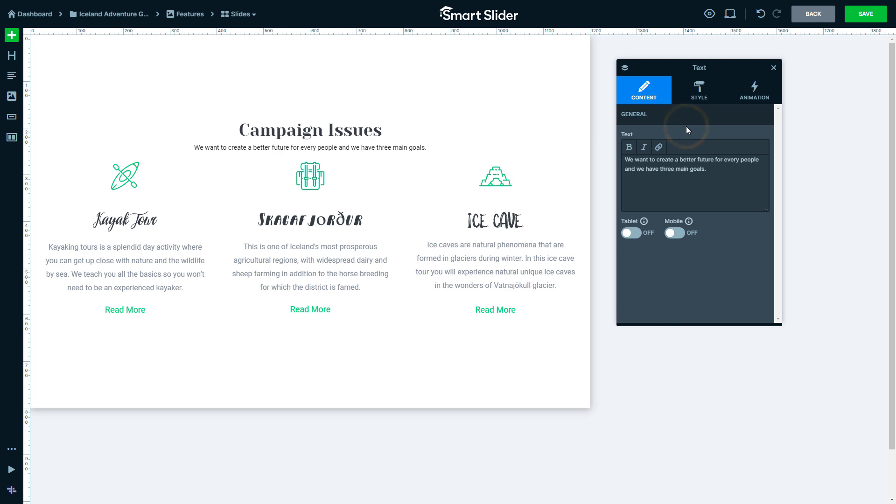
# Style the intro text with color 808B95FF, size 20 px and line height 1.8, narrow it to about 600 px and add space below.
pyautogui.click(695, 100)
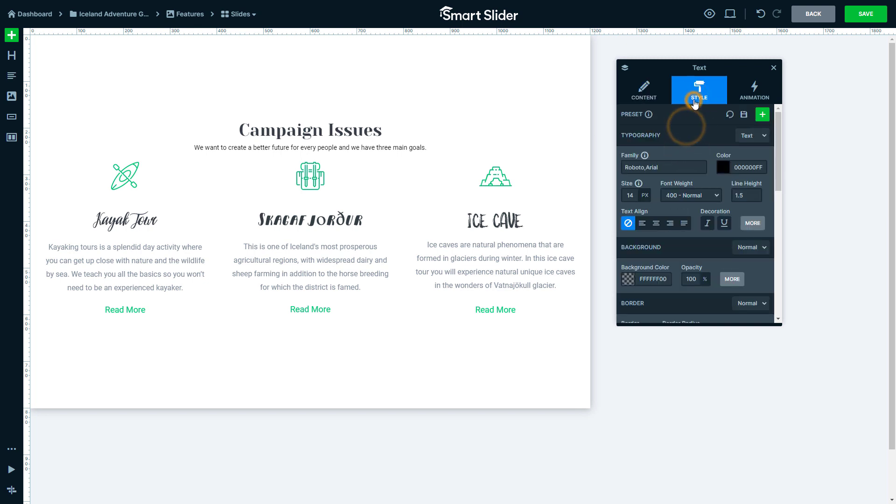
pyautogui.click(747, 168)
pyautogui.hotkey('ctrl', 'a')
pyautogui.write('808B95FF')
pyautogui.click(630, 195)
pyautogui.write('20')
pyautogui.click(746, 193)
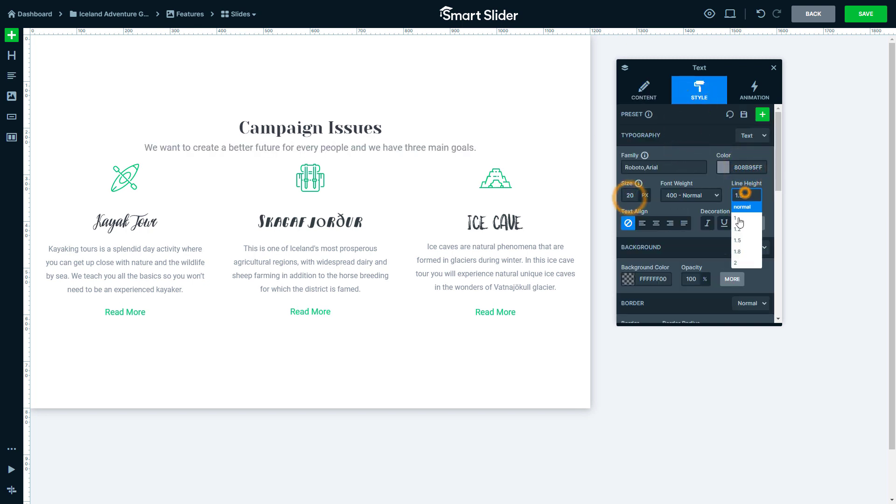
pyautogui.click(737, 252)
pyautogui.moveTo(584, 147); pyautogui.dragTo(431, 184)
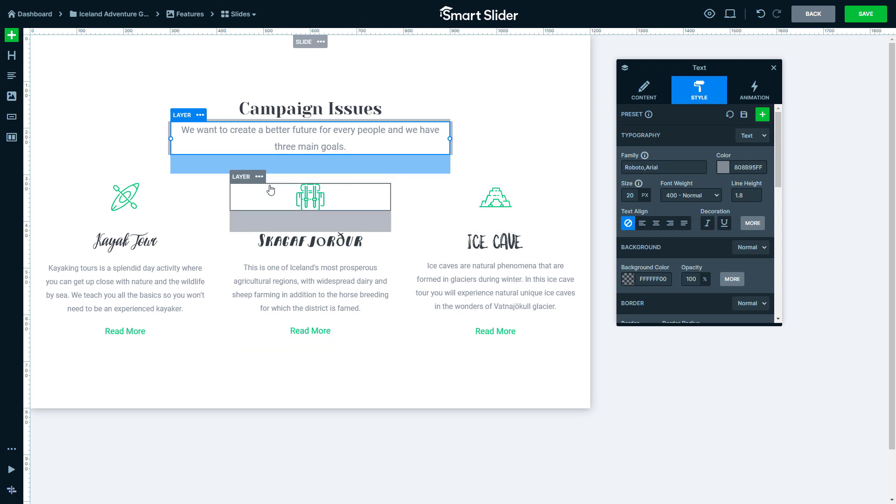
# Center the first column's content vertically and increase the padding on all its sides.
pyautogui.click(208, 193)
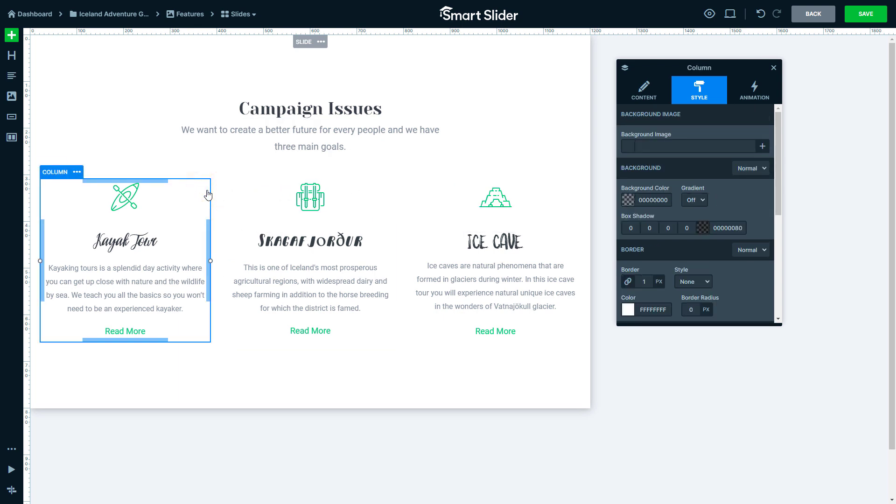
pyautogui.click(650, 99)
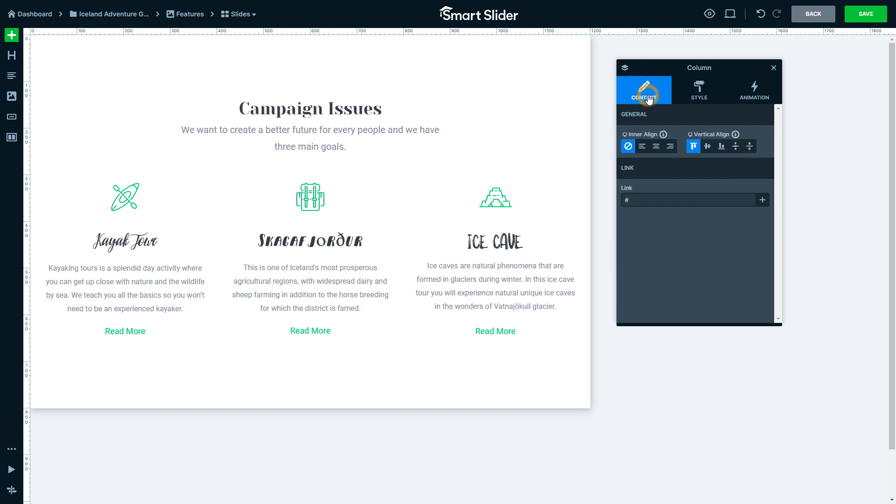
pyautogui.click(708, 146)
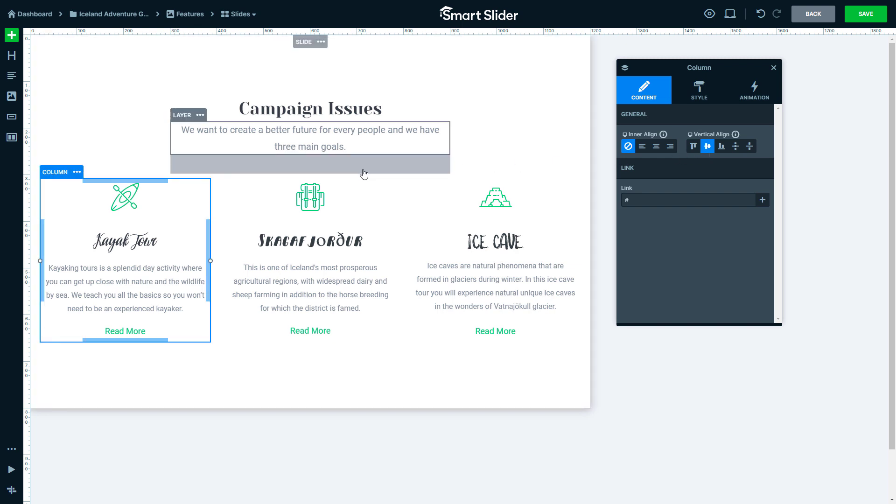
pyautogui.moveTo(162, 183); pyautogui.dragTo(163, 185)
pyautogui.moveTo(207, 226); pyautogui.dragTo(200, 226)
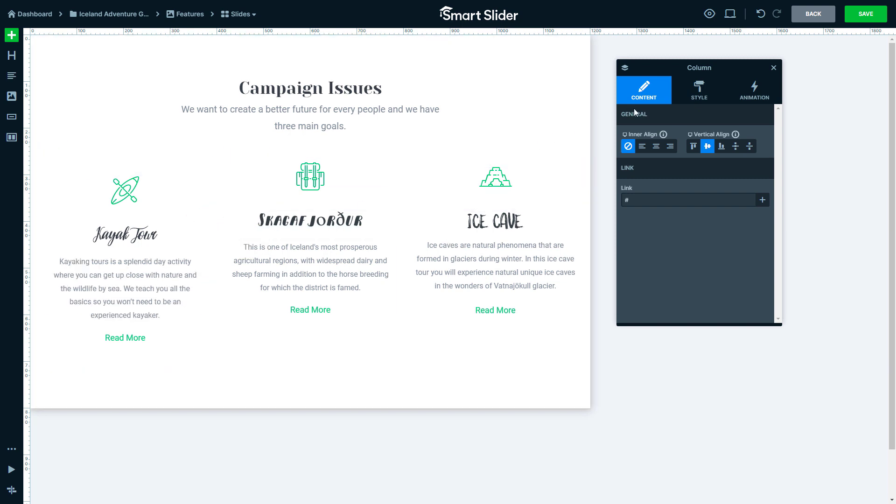
# Give the first column a box shadow of 0, 1, 10, 0 in color 00000010 and a 5 px border radius.
pyautogui.click(693, 102)
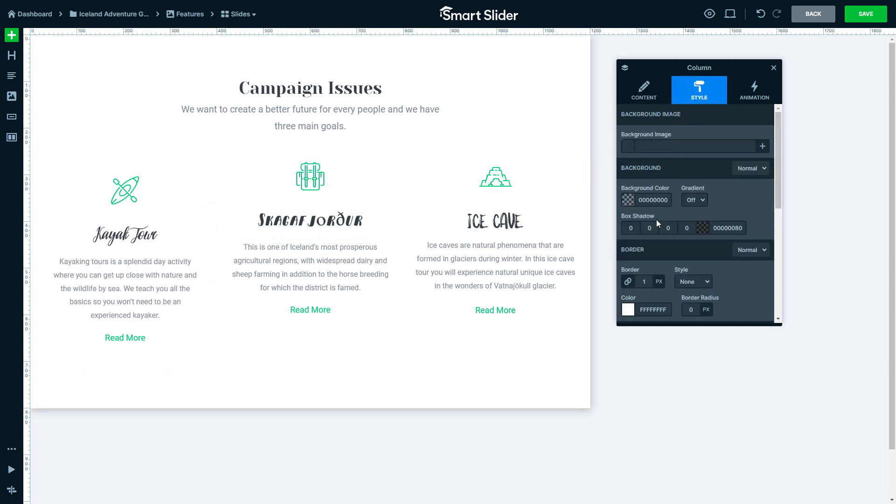
pyautogui.write('1')
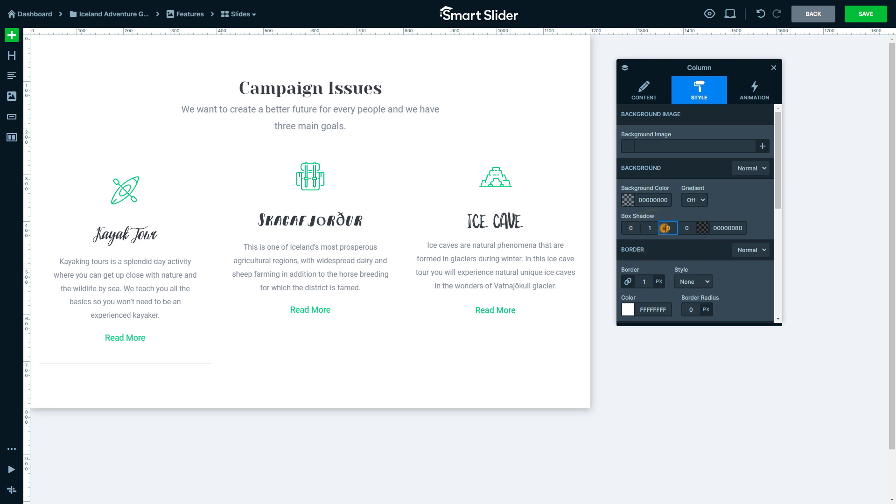
pyautogui.click(668, 228)
pyautogui.write('10')
pyautogui.click(735, 229)
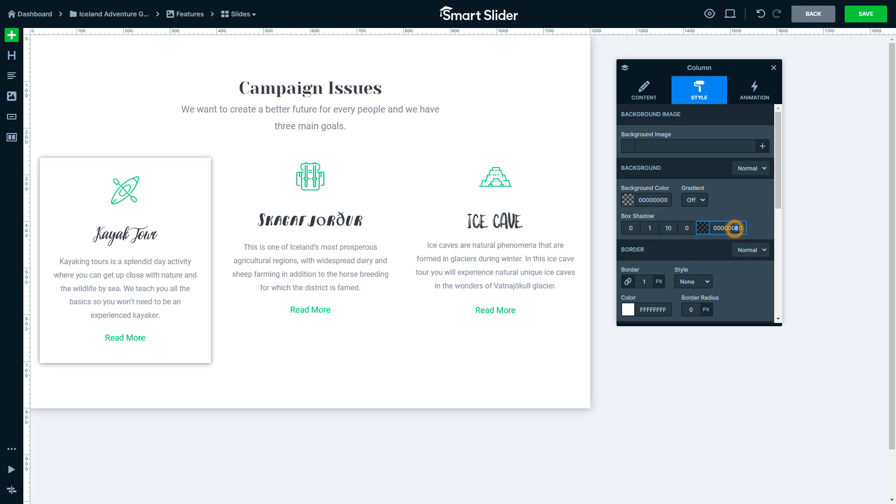
pyautogui.press('Delete')
pyautogui.write('1')
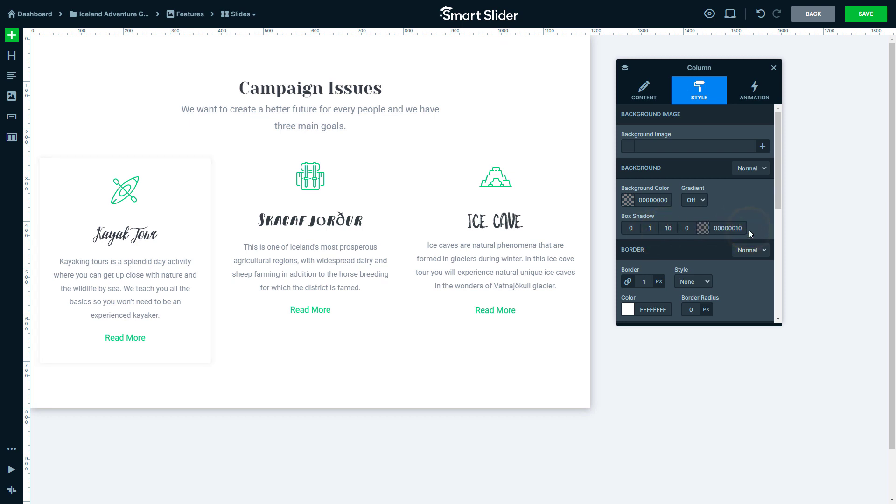
pyautogui.click(695, 310)
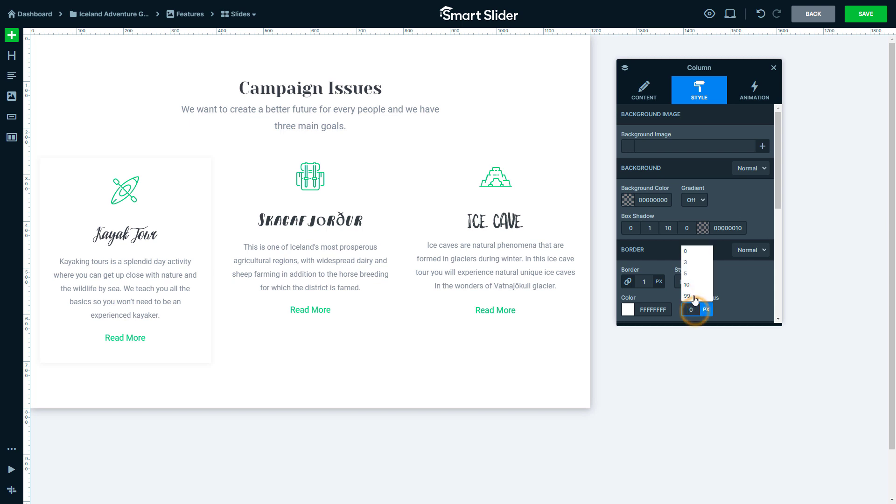
pyautogui.click(698, 274)
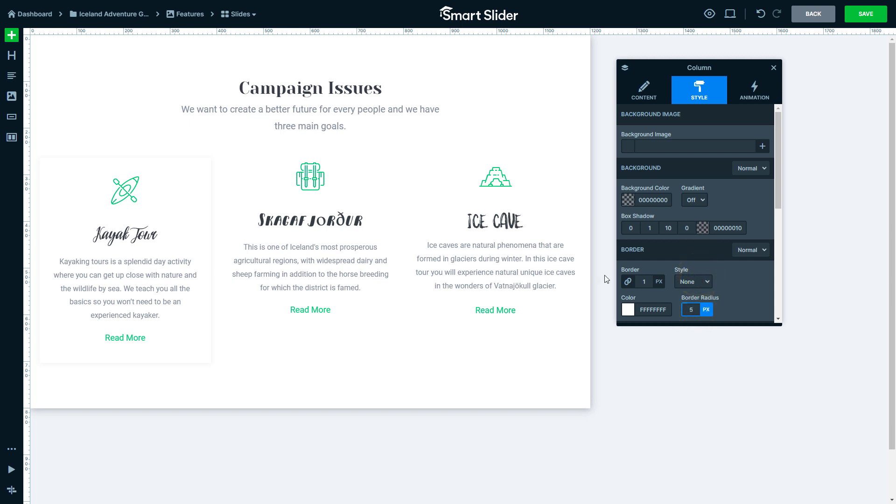
# Replace the kayak icon in the first column with campaign1.png and slightly reduce the spacing below it.
pyautogui.doubleClick(134, 199)
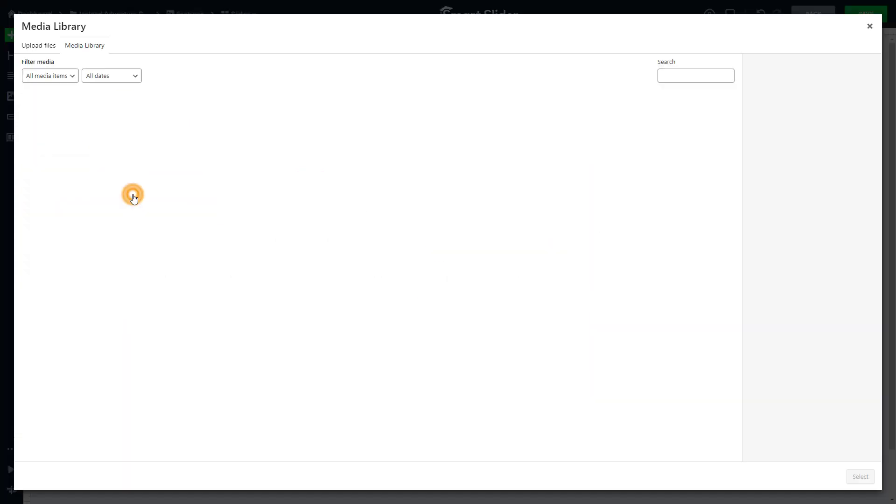
pyautogui.click(469, 206)
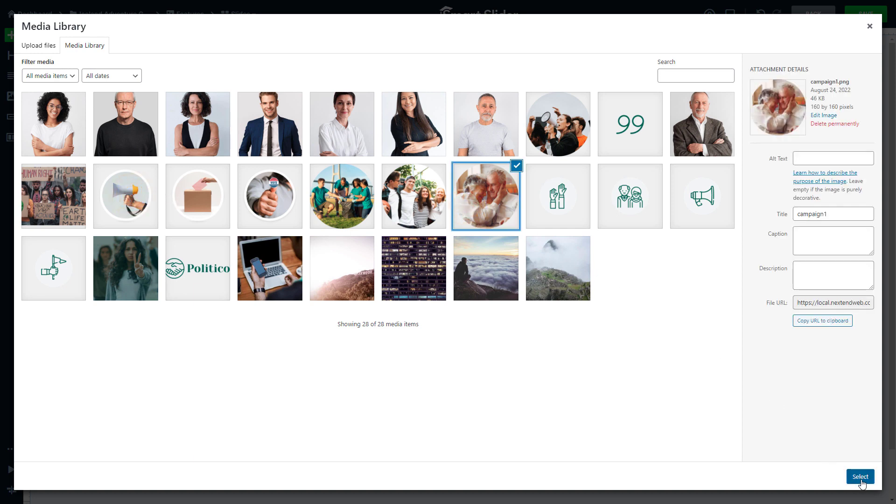
pyautogui.click(860, 476)
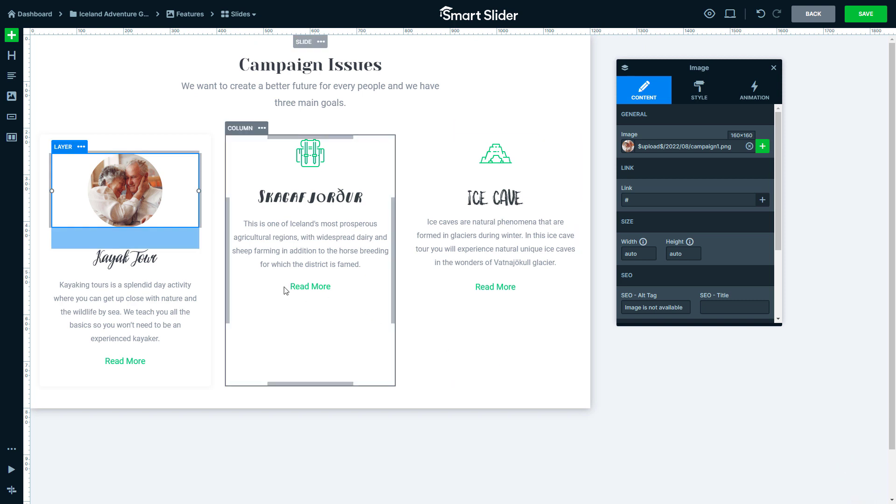
pyautogui.moveTo(165, 245); pyautogui.dragTo(169, 244)
# Replace the Kayak Tour title image in the first column with a heading layer reading "Senior Care".
pyautogui.click(82, 243)
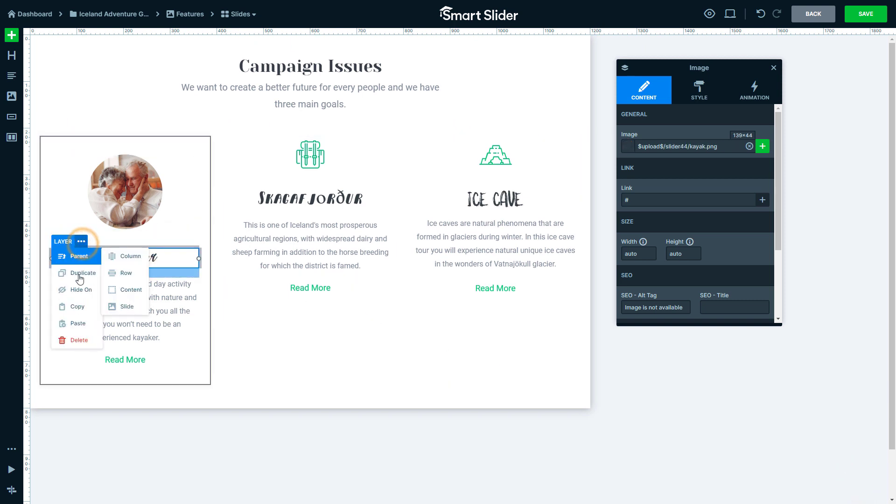
pyautogui.click(75, 341)
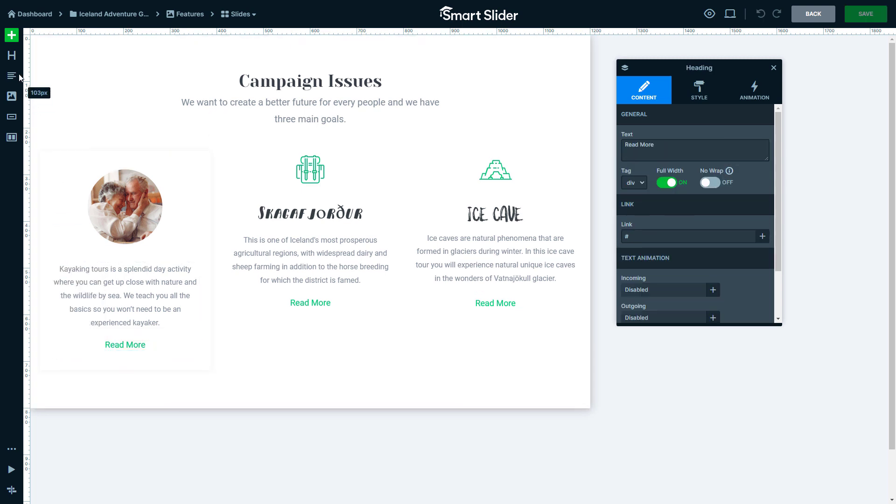
pyautogui.moveTo(12, 58); pyautogui.dragTo(121, 262)
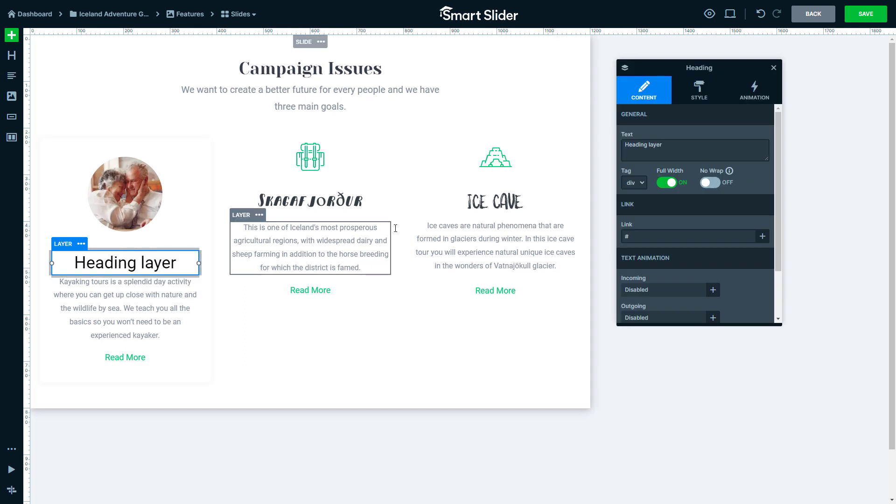
pyautogui.tripleClick(682, 149)
pyautogui.write('Senior Care')
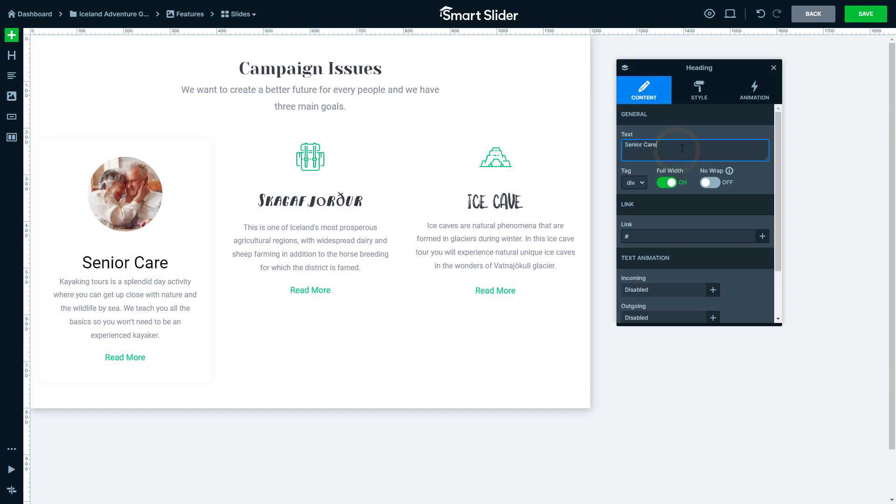
pyautogui.click(686, 132)
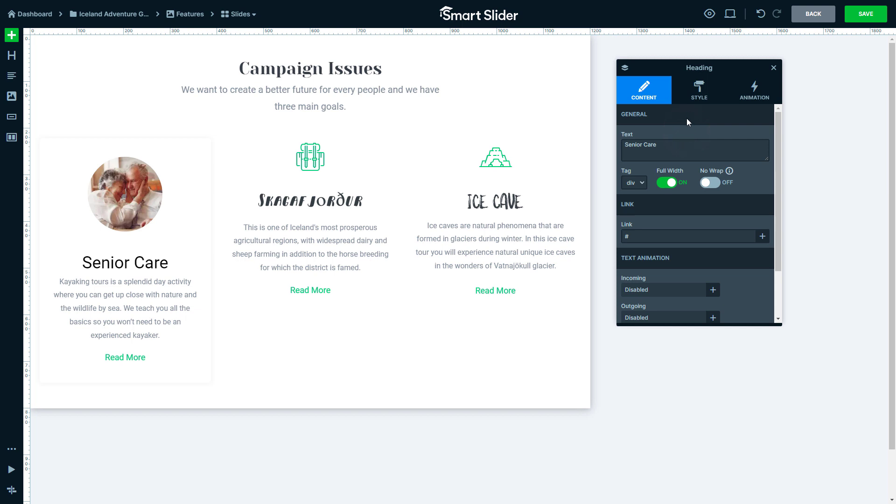
# Style the Senior Care heading with color 1C6452FF, size 14 px, bold weight and line height 1.
pyautogui.click(694, 98)
pyautogui.click(748, 167)
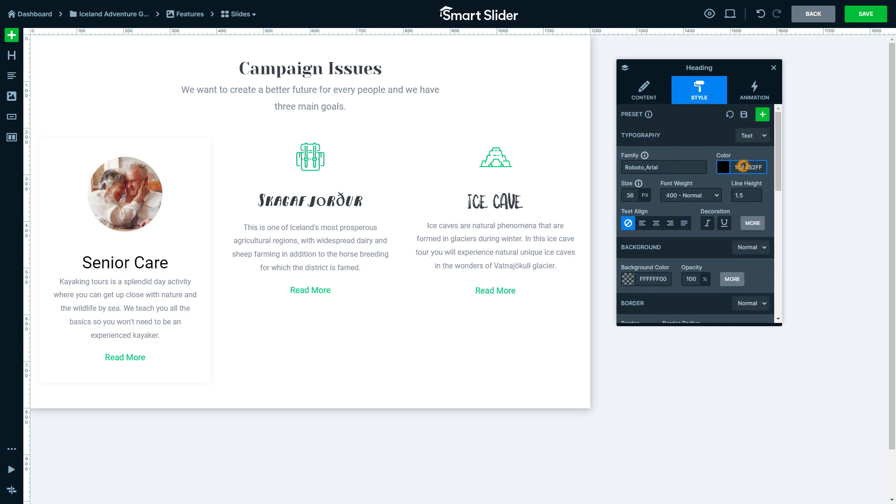
pyautogui.write('1C6452')
pyautogui.click(630, 195)
pyautogui.write('14')
pyautogui.click(686, 195)
pyautogui.click(678, 214)
pyautogui.click(747, 195)
pyautogui.write('1')
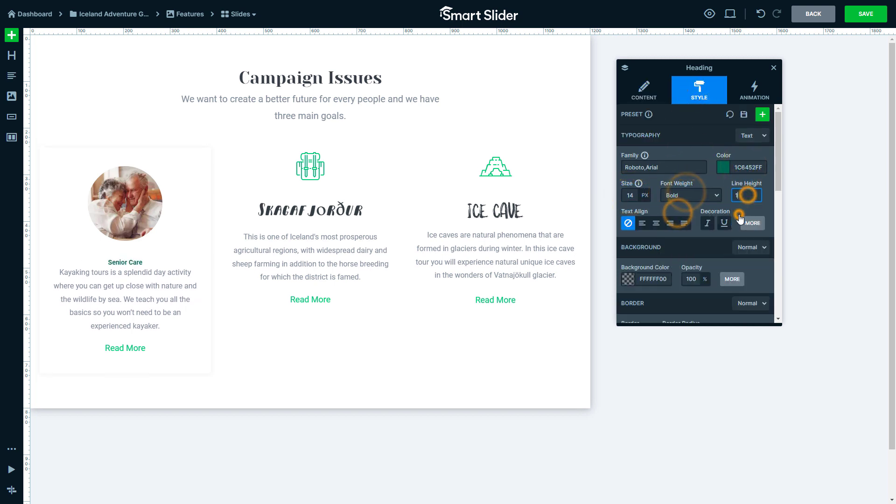
# Set the Senior Care heading's letter spacing to 1px and its text transform to Uppercase.
pyautogui.click(753, 223)
pyautogui.click(642, 254)
pyautogui.write('1px')
pyautogui.click(746, 254)
pyautogui.click(740, 280)
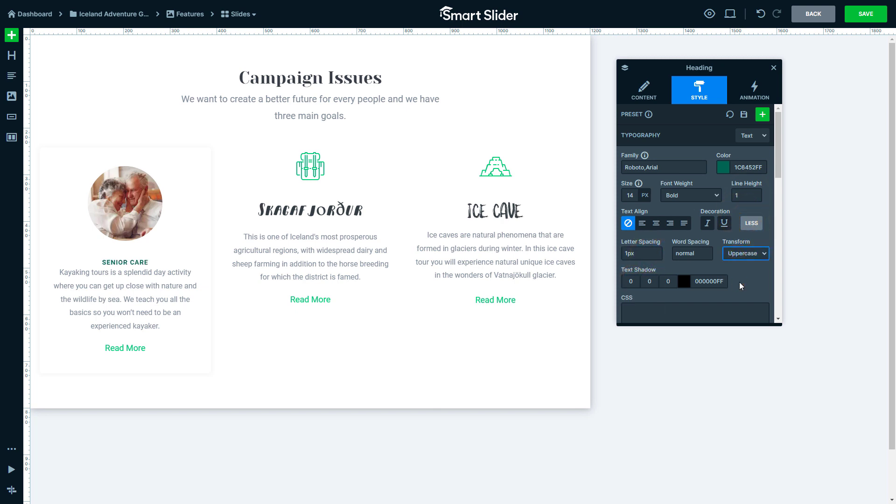
# Replace the Senior Care card's description with "Take care of needs of our senior citizens, which involces assisted living, adult daycare or nursing homes.".
pyautogui.click(170, 293)
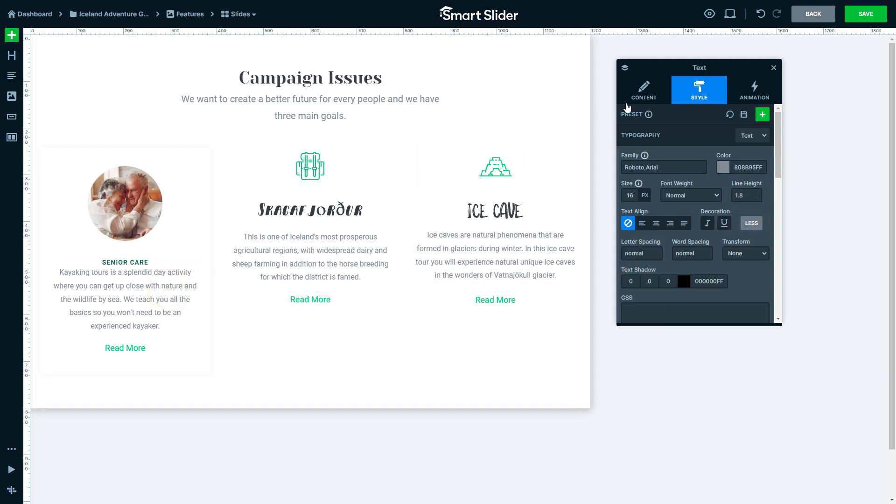
pyautogui.click(642, 98)
pyautogui.click(689, 175)
pyautogui.hotkey('ctrl', 'a')
pyautogui.write('Take care of needs of our senior citizens, which involces assisted living, adult daycare or nursing homes.')
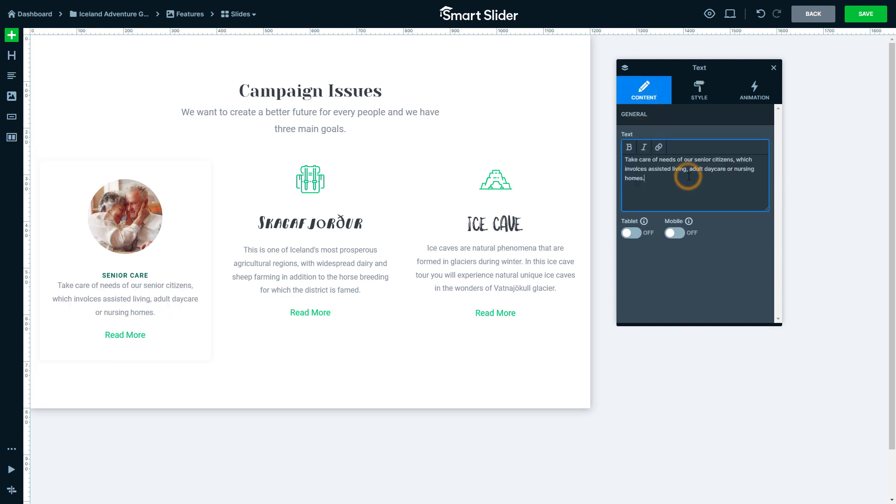
# Set the Senior Care description's line height to 1.5 and add a small margin above it.
pyautogui.click(699, 94)
pyautogui.click(746, 195)
pyautogui.click(745, 237)
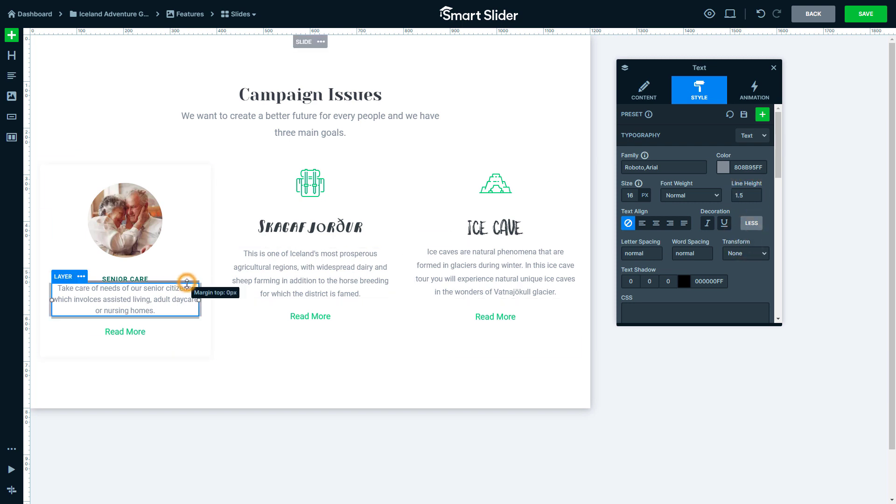
pyautogui.moveTo(187, 283); pyautogui.dragTo(186, 286)
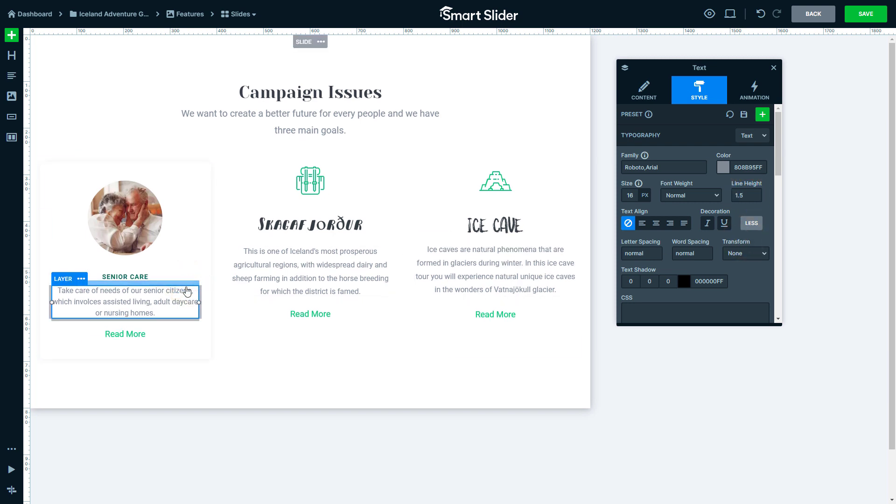
# Style the Senior Care card's Read More heading with color 1C6452FF and size 16 px, and slightly reduce the spacing above it.
pyautogui.click(168, 332)
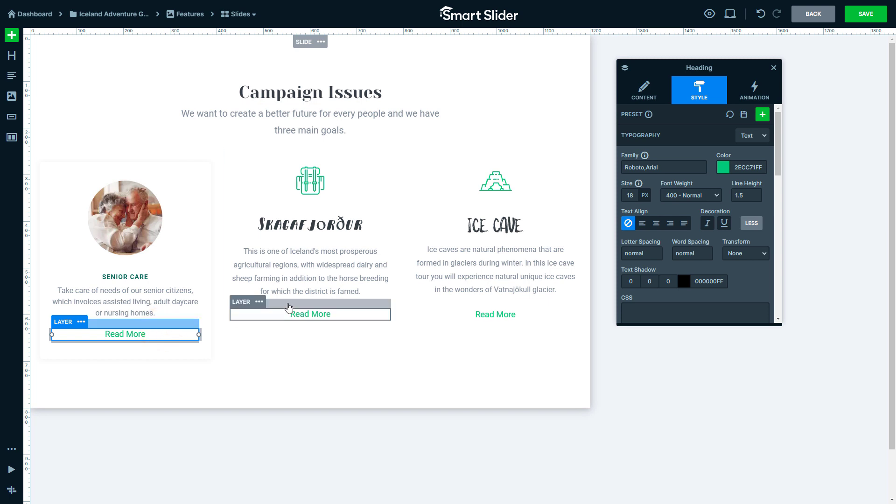
pyautogui.click(161, 330)
pyautogui.click(747, 167)
pyautogui.write('1C6452FF')
pyautogui.click(630, 195)
pyautogui.write('16')
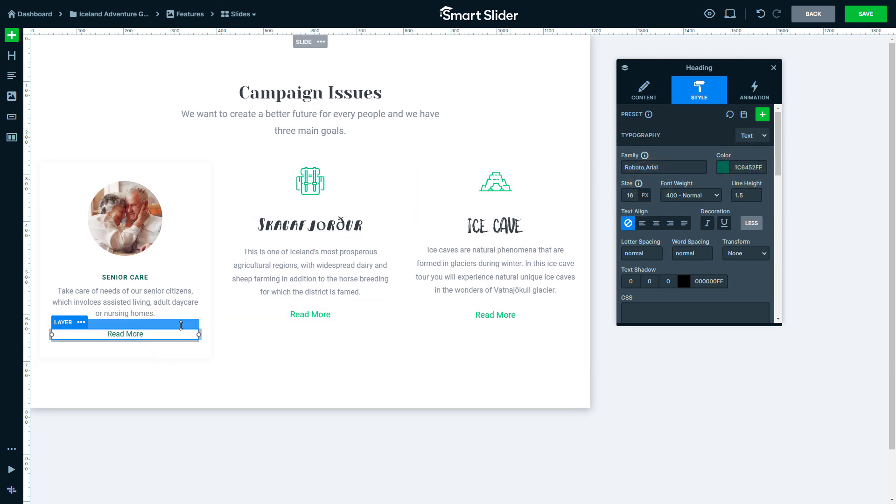
pyautogui.moveTo(181, 326); pyautogui.dragTo(181, 326)
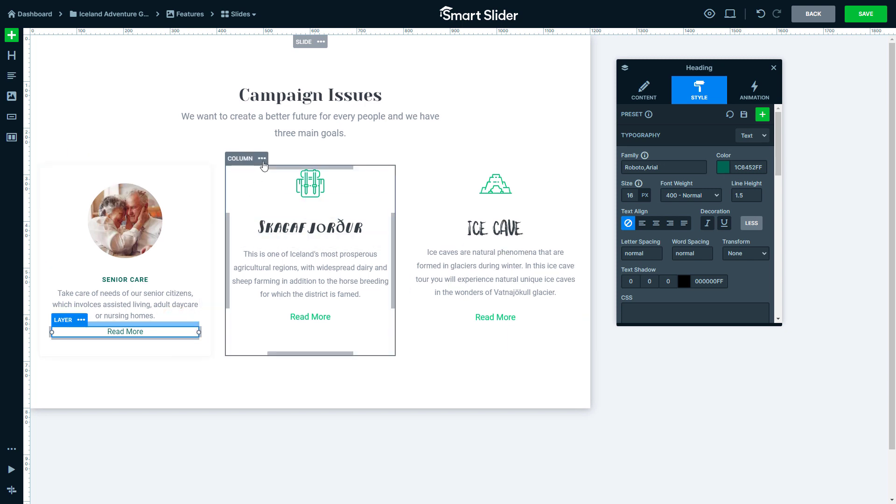
# Delete the Skagafjörður and Ice Cave columns from the row.
pyautogui.click(262, 159)
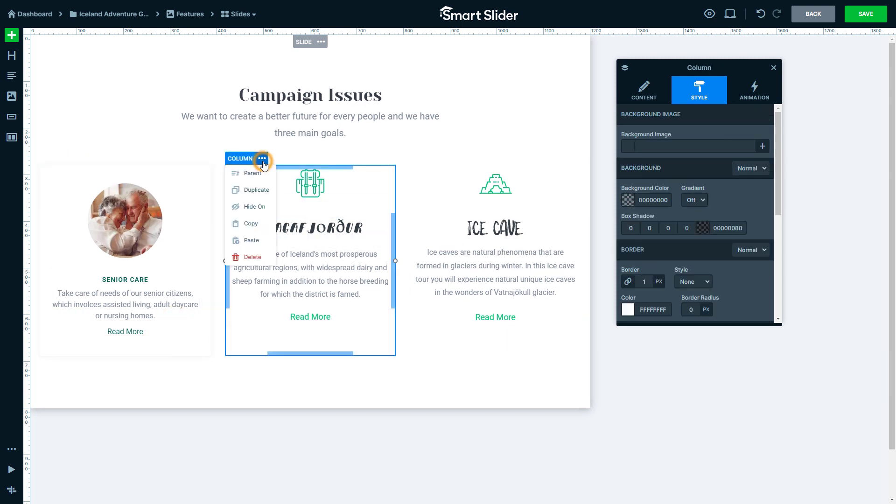
pyautogui.click(247, 257)
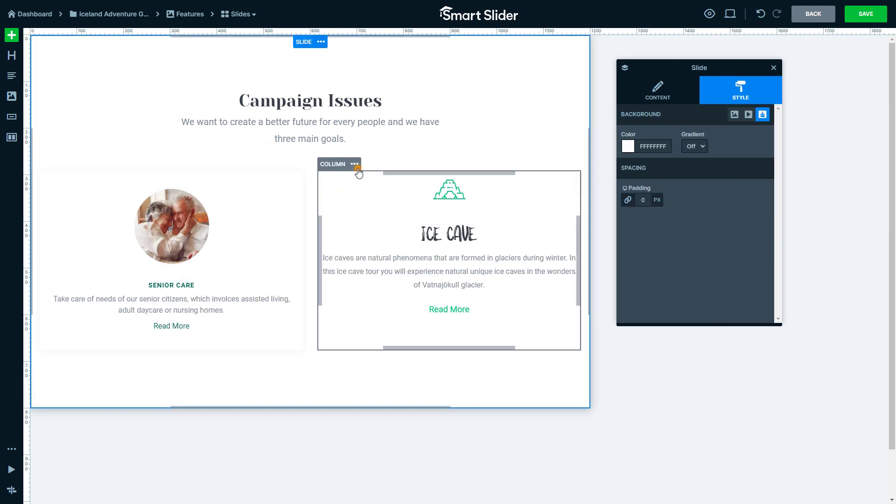
pyautogui.click(357, 166)
pyautogui.click(348, 262)
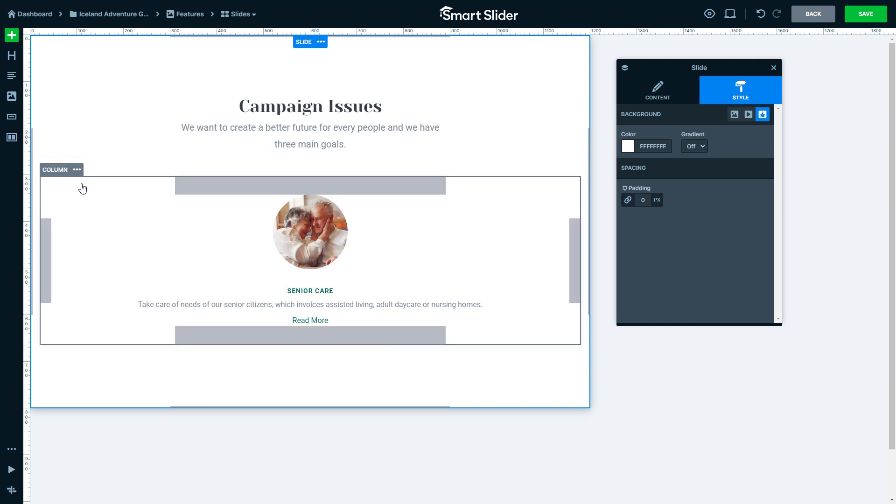
# Duplicate the Senior Care column twice to make a row of three cards.
pyautogui.click(77, 171)
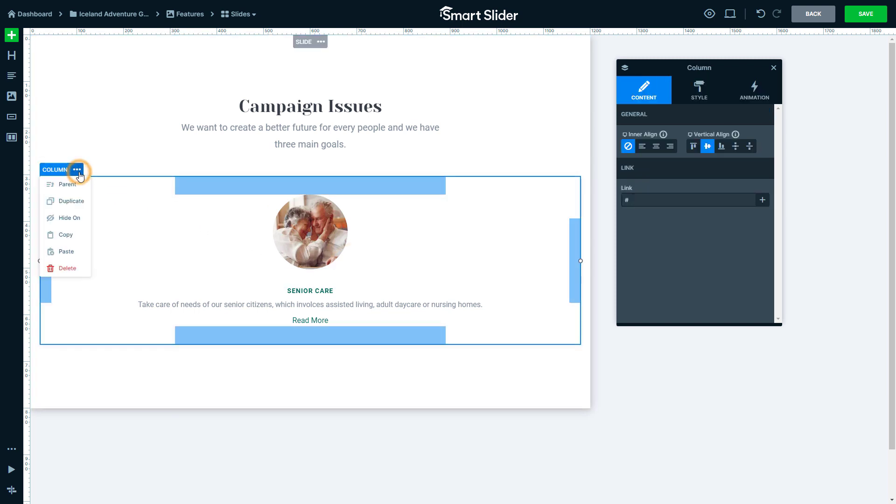
pyautogui.click(70, 200)
pyautogui.click(356, 164)
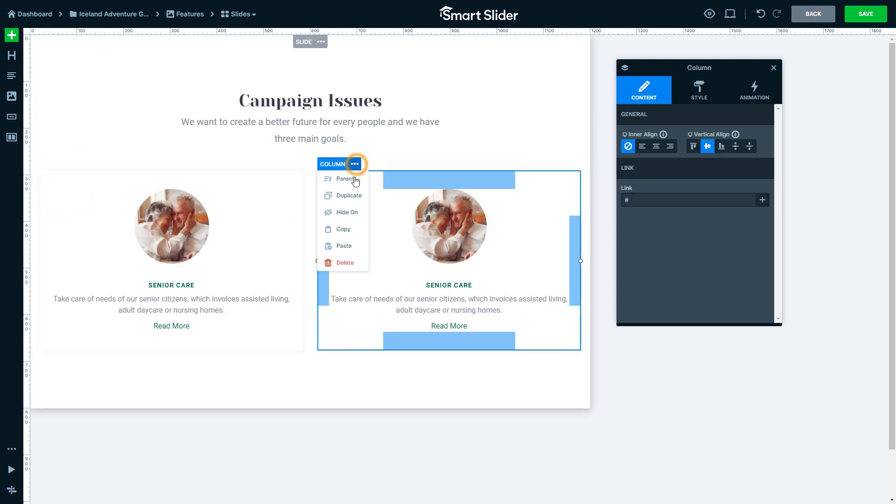
pyautogui.click(352, 196)
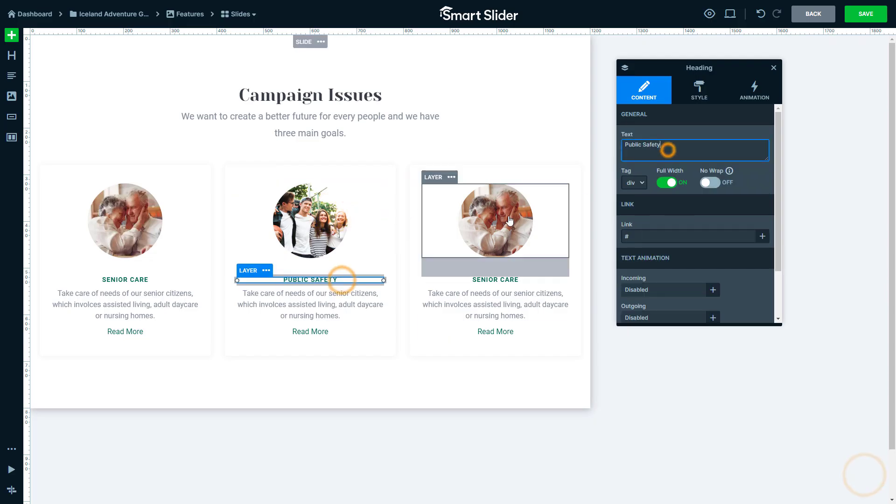
# Replace the second card's description with "Our public safety campaigns involve non-enforcement based approaches to increase safety for all citizens.".
pyautogui.click(300, 294)
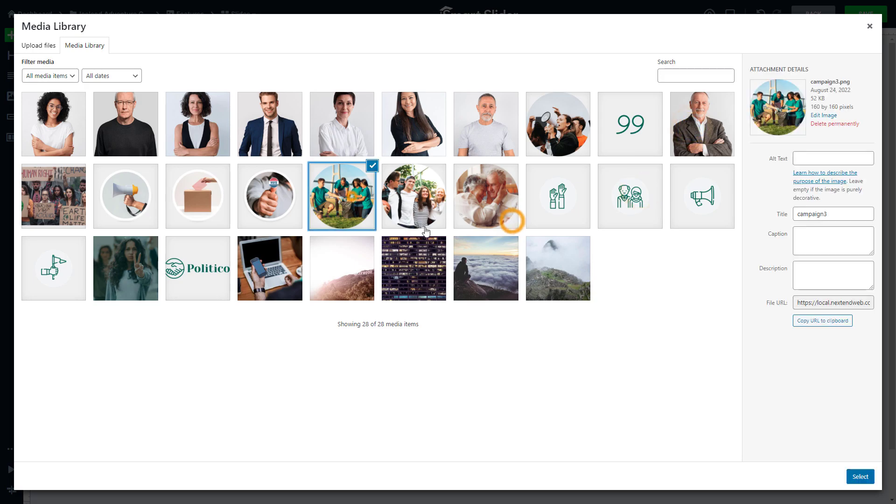
# Set the third card's image to campaign3.png and change its heading to "Environment protection".
pyautogui.click(860, 476)
pyautogui.click(496, 279)
pyautogui.write('Environment Protection')
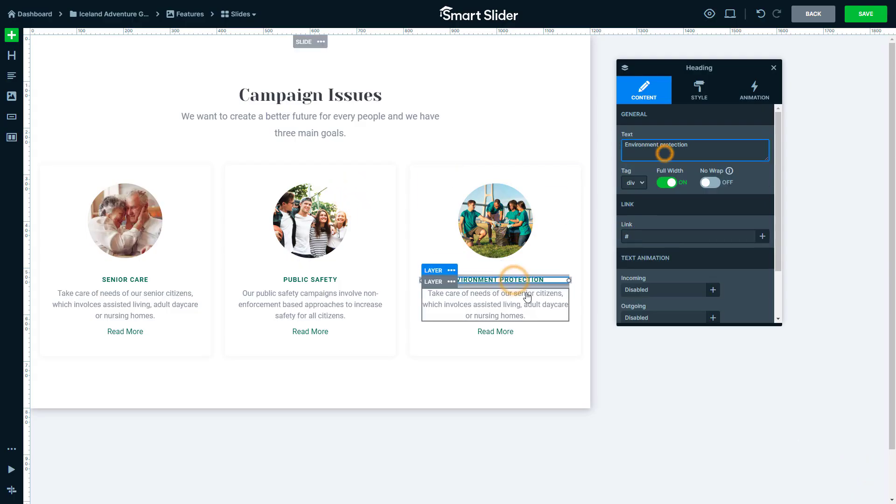
# Replace the third card's description with "It is our duty to conserve natural resources, protect the existing natural environment and repair damage.".
pyautogui.click(522, 296)
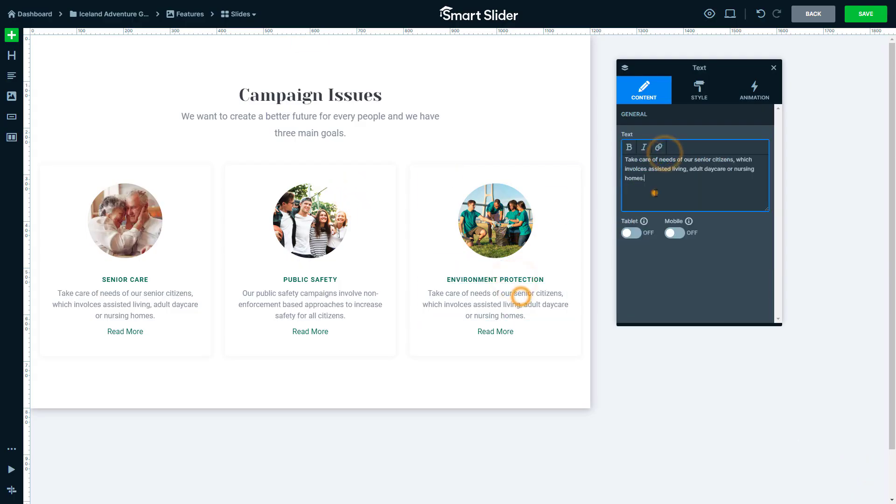
pyautogui.hotkey('ctrl', 'a')
pyautogui.write('It is our duty to conserve natural resources, protect the existing natural environment and repair damage.')
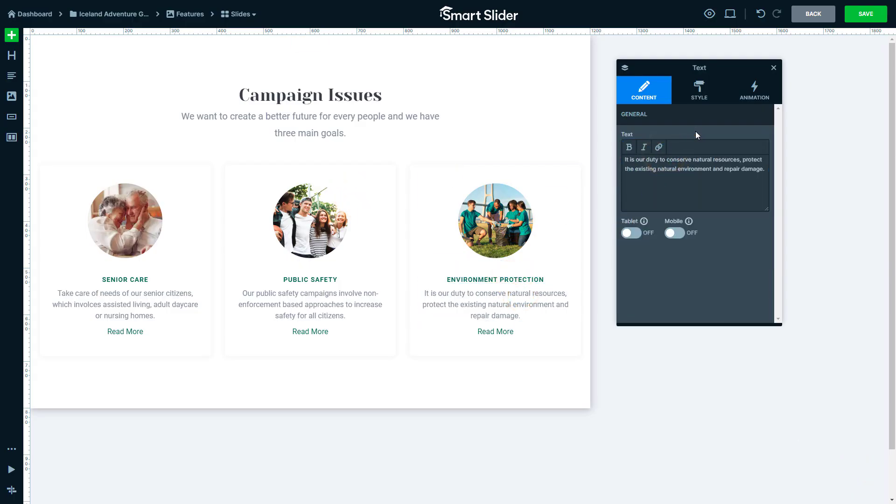
# Set the gutter of the row holding the three cards to 40 px and its padding to 0 px.
pyautogui.click(404, 199)
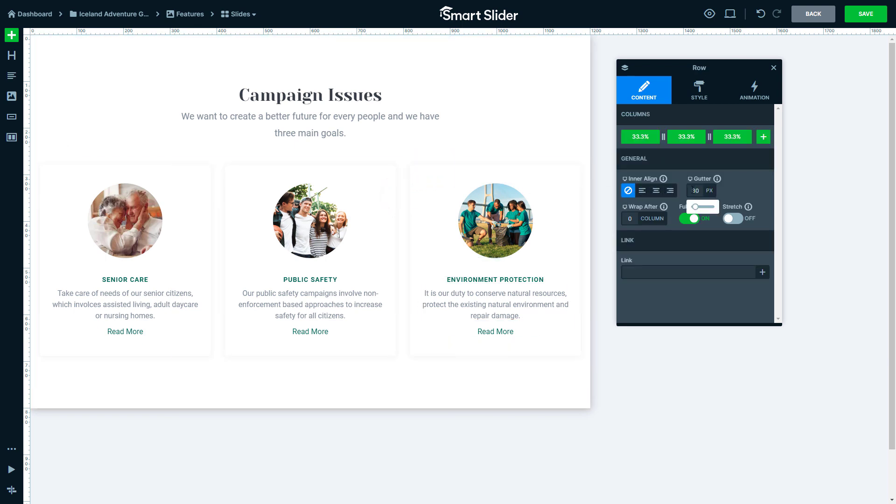
pyautogui.click(704, 167)
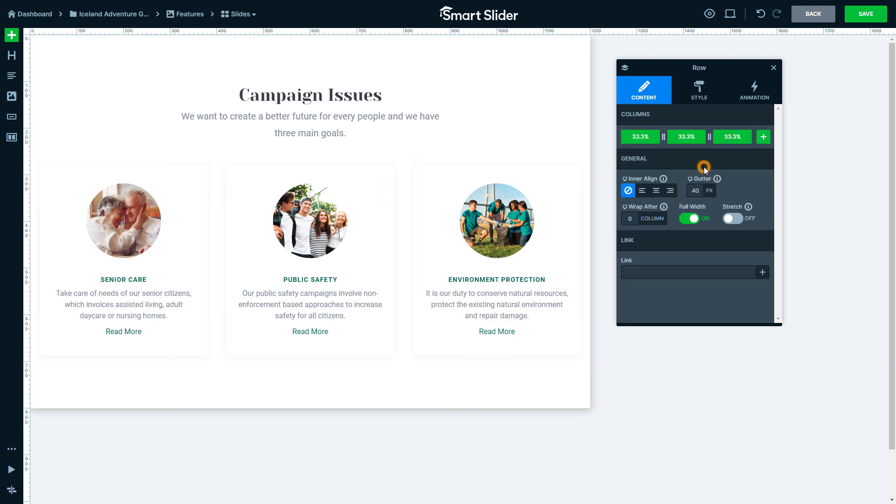
pyautogui.click(696, 99)
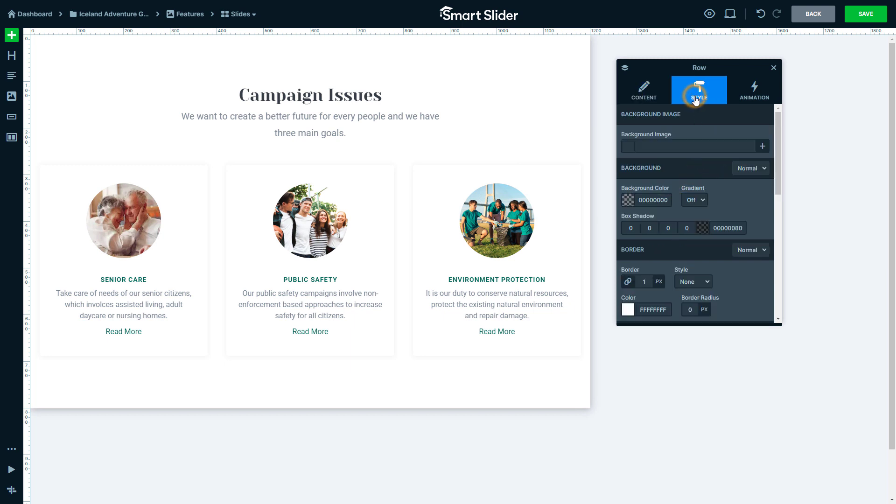
pyautogui.scroll(-4, 703, 140)
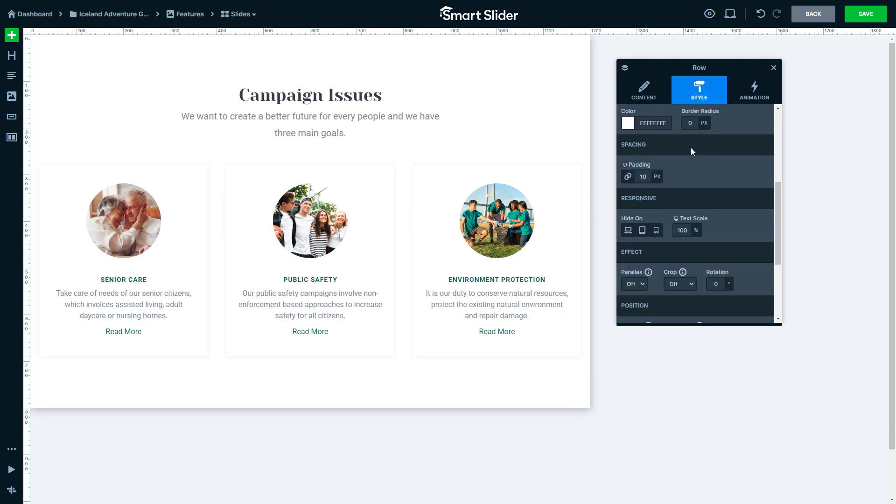
pyautogui.click(646, 177)
pyautogui.click(663, 162)
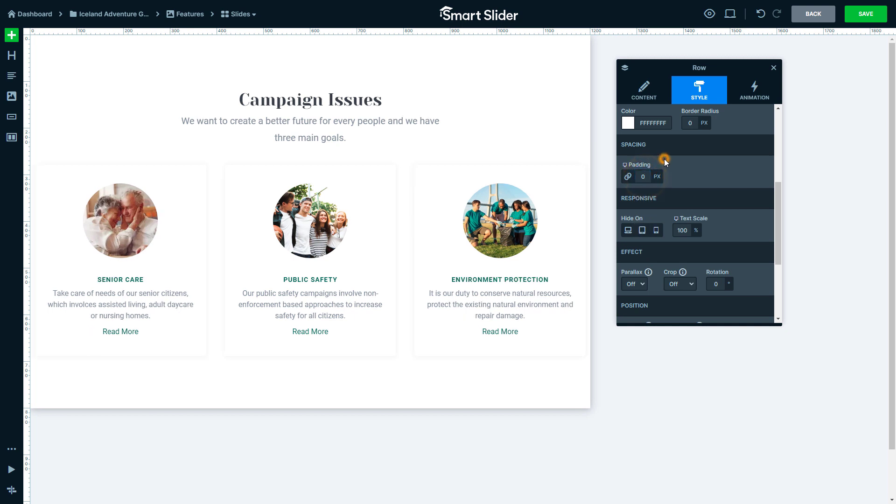
# Give the Campaign Issues heading a Top fade incoming animation with a Y offset of 50 px.
pyautogui.click(380, 105)
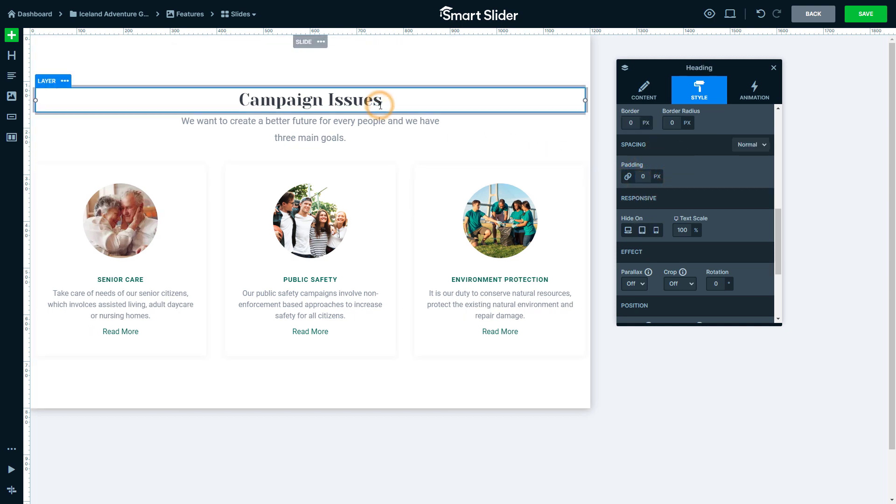
pyautogui.click(738, 102)
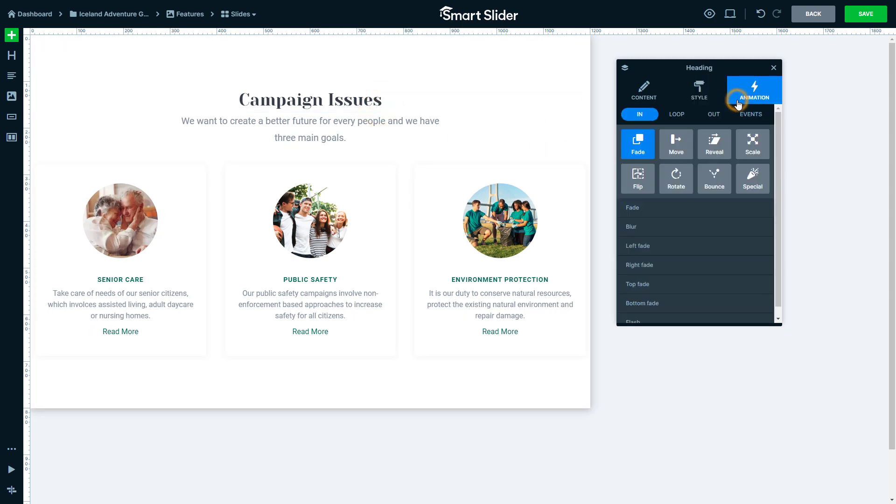
pyautogui.click(763, 286)
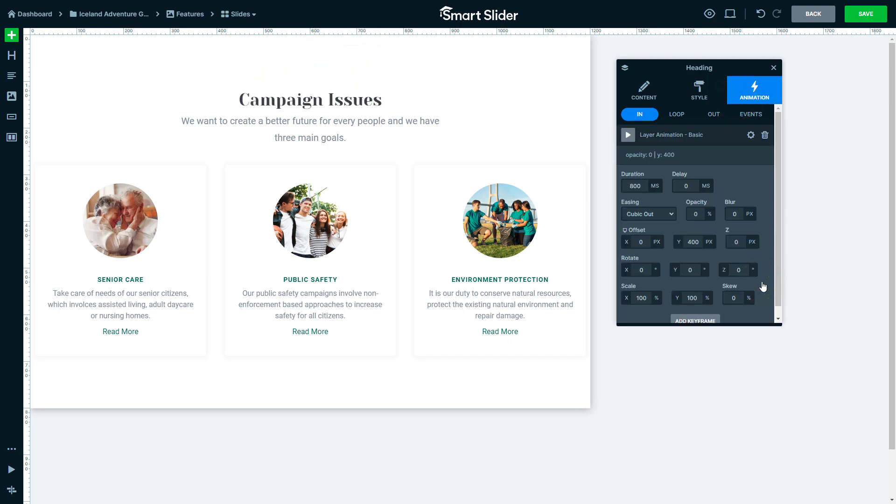
pyautogui.click(704, 251)
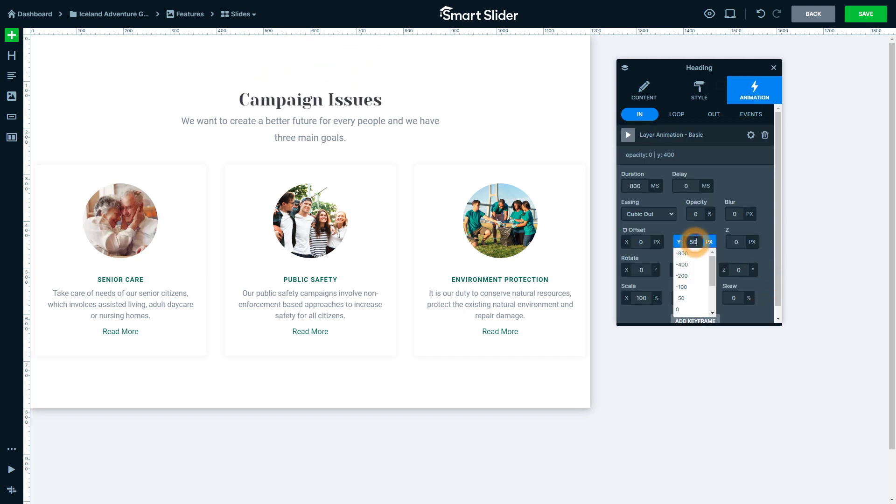
pyautogui.click(700, 230)
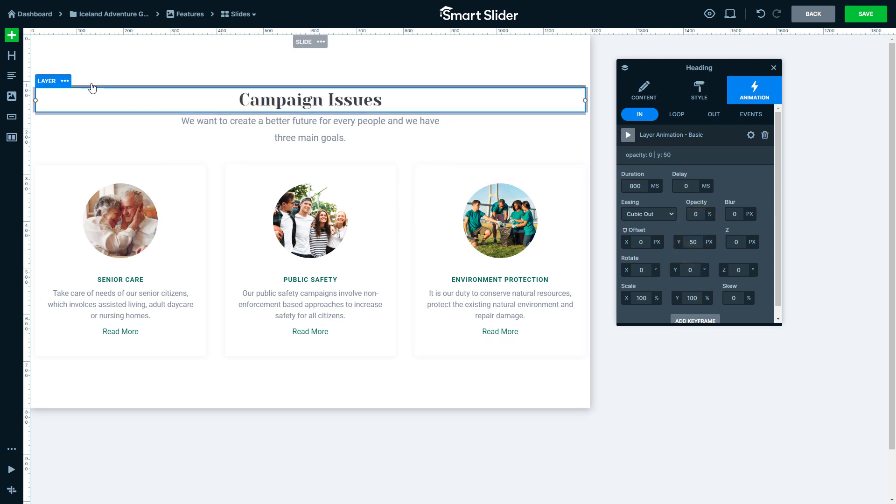
# Copy the Campaign Issues heading's animation and paste it onto the intro text below the heading.
pyautogui.click(63, 81)
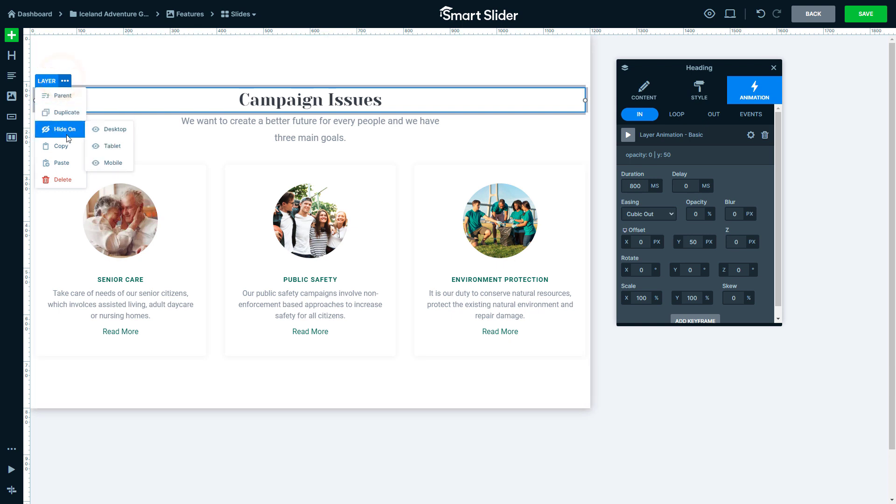
pyautogui.moveTo(63, 146)
pyautogui.click(118, 168)
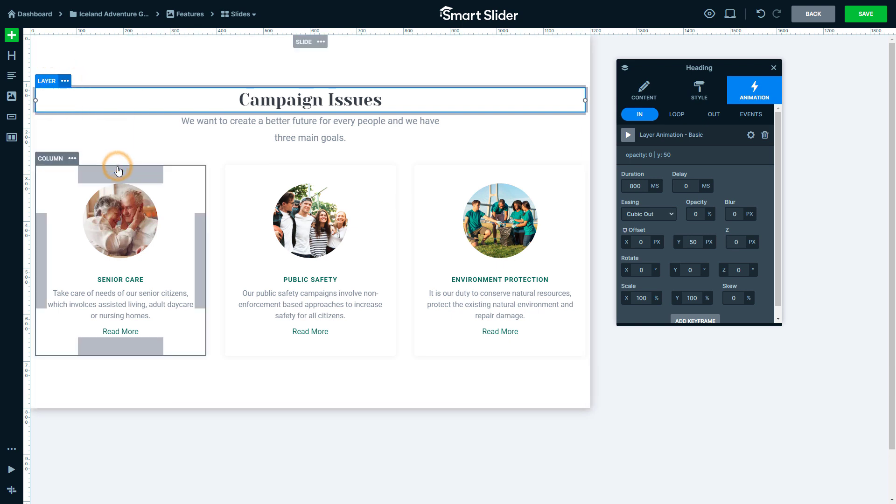
pyautogui.click(181, 133)
pyautogui.click(201, 107)
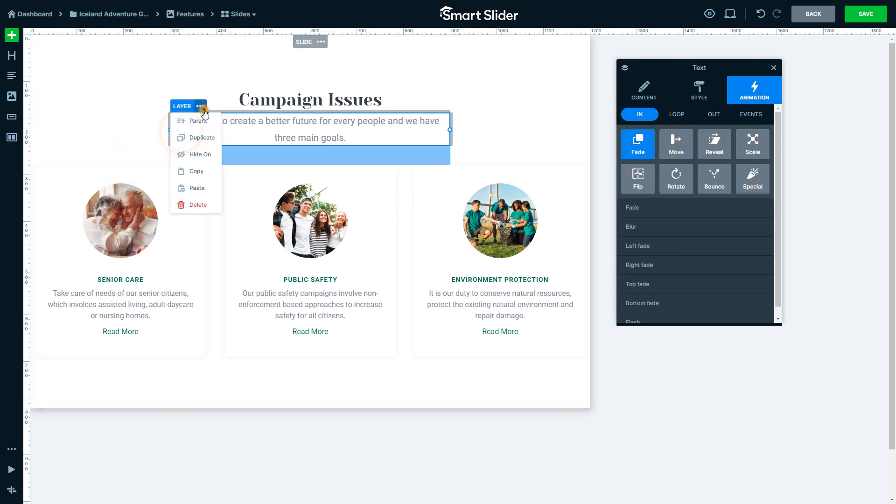
pyautogui.moveTo(203, 187)
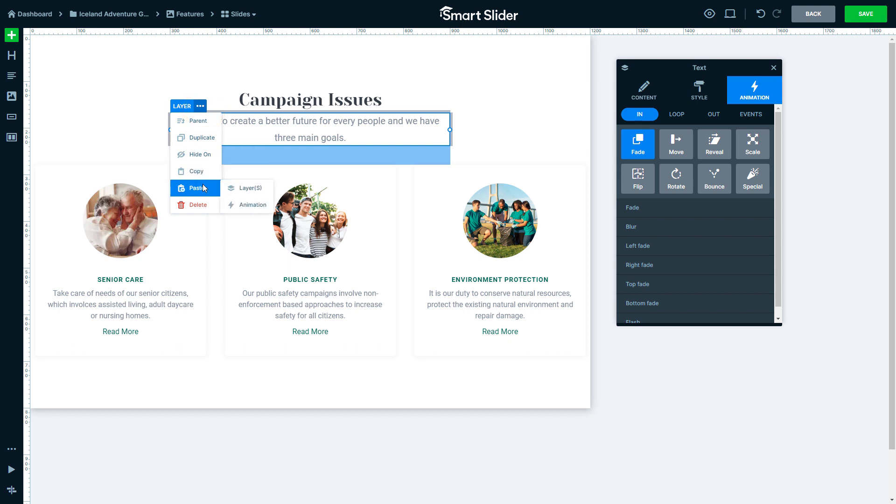
pyautogui.click(237, 202)
# Paste the copied heading animation onto the Senior Care, Public Safety and Environment Protection columns.
pyautogui.click(72, 159)
pyautogui.moveTo(61, 236)
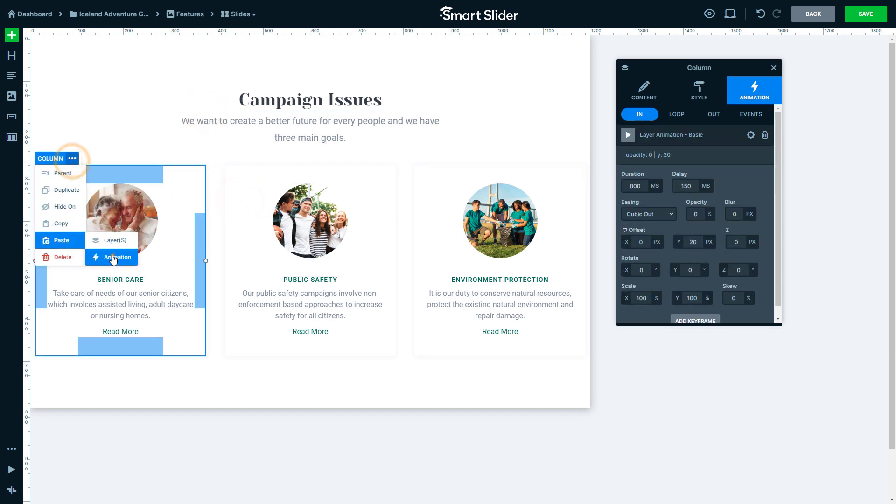
pyautogui.click(112, 254)
pyautogui.click(263, 158)
pyautogui.moveTo(253, 240)
pyautogui.click(301, 256)
pyautogui.click(452, 159)
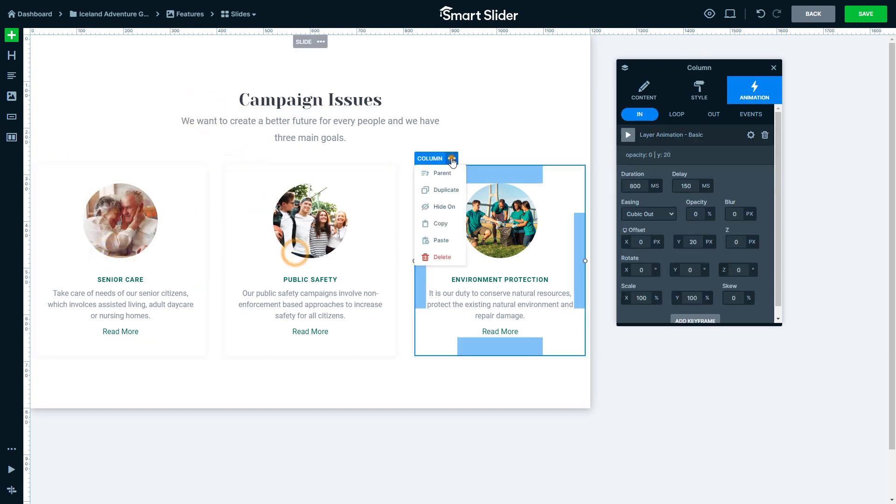
pyautogui.moveTo(452, 242)
pyautogui.click(487, 257)
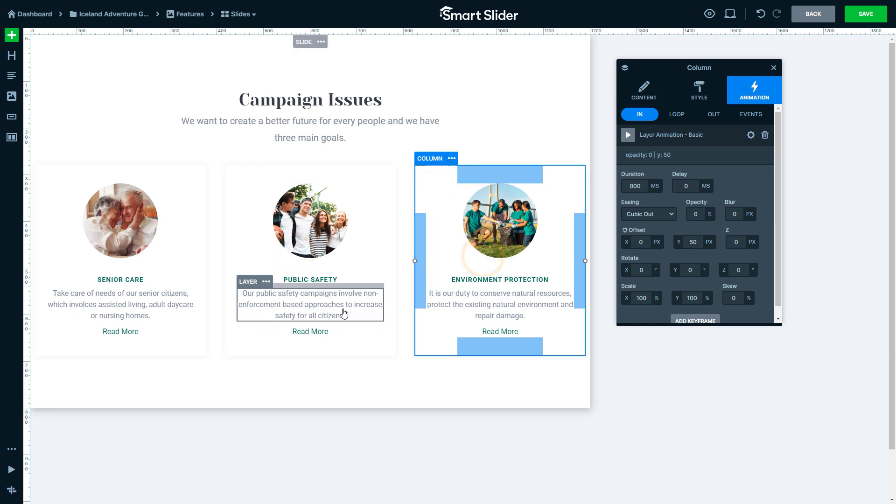
# Stagger the incoming animations by delaying the intro text and starting the three columns at 1000, 1600 and 2200 ms, and preview them.
pyautogui.click(13, 491)
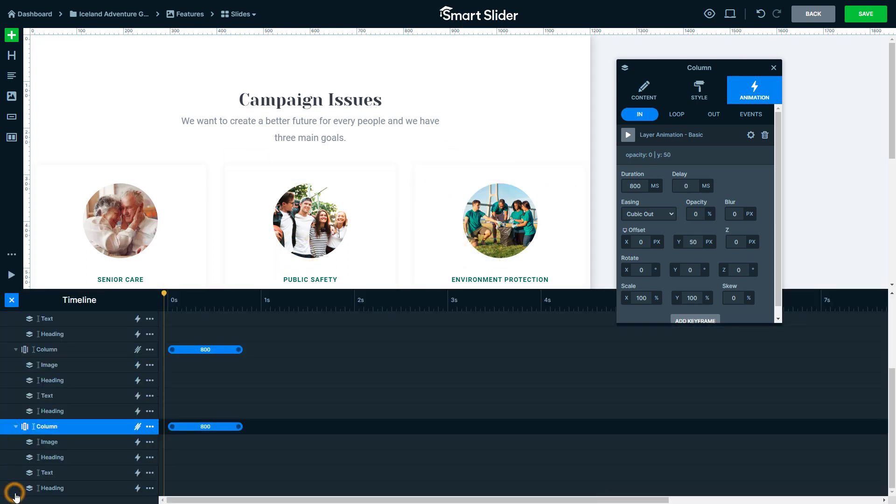
pyautogui.scroll(3, 62, 457)
pyautogui.moveTo(198, 349); pyautogui.dragTo(235, 365)
pyautogui.moveTo(198, 396); pyautogui.dragTo(290, 391)
pyautogui.scroll(-2, 287, 392)
pyautogui.moveTo(204, 396); pyautogui.dragTo(353, 396)
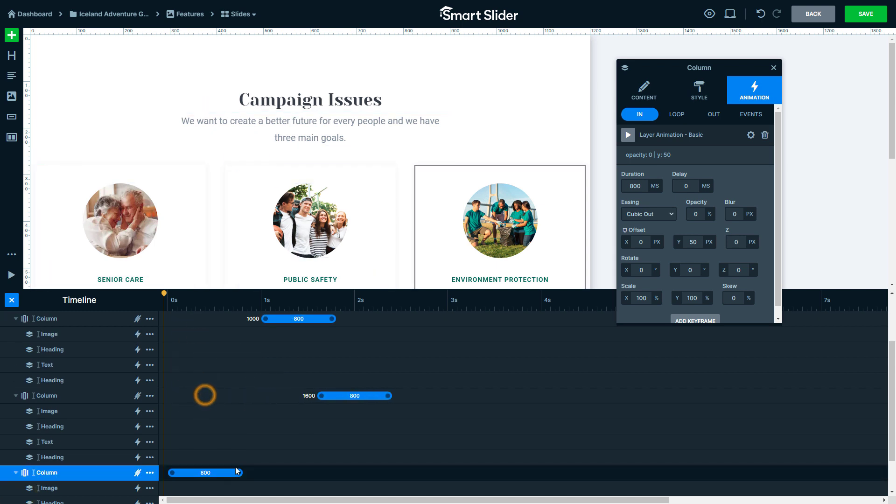
pyautogui.moveTo(205, 473); pyautogui.dragTo(406, 473)
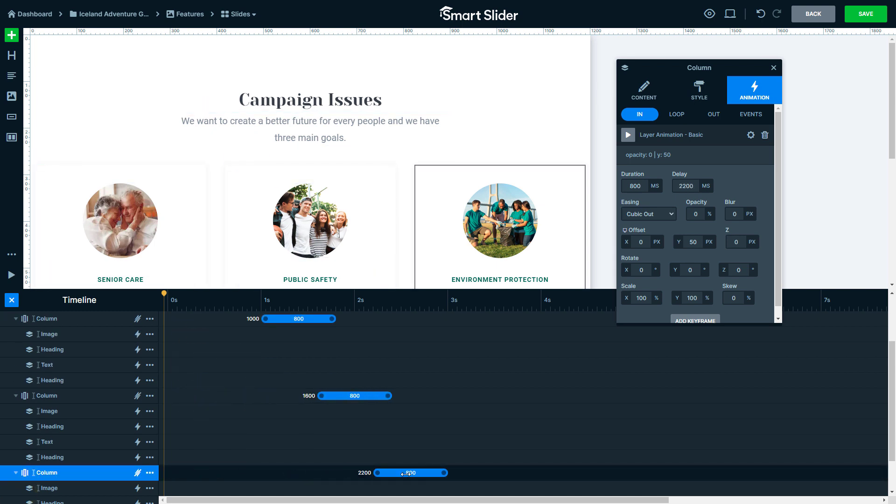
pyautogui.click(12, 304)
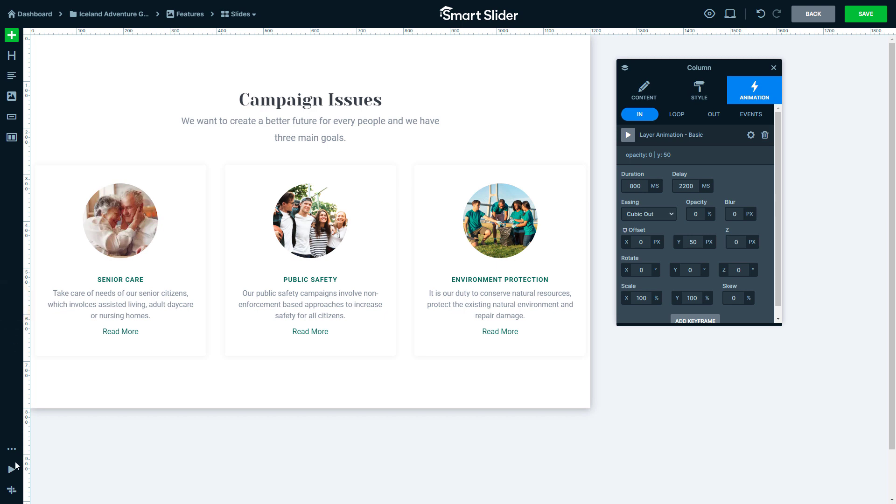
pyautogui.click(11, 471)
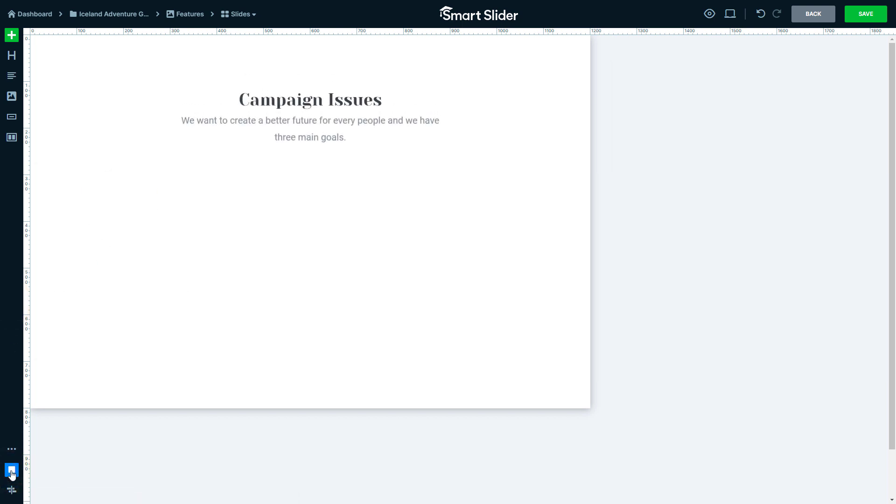
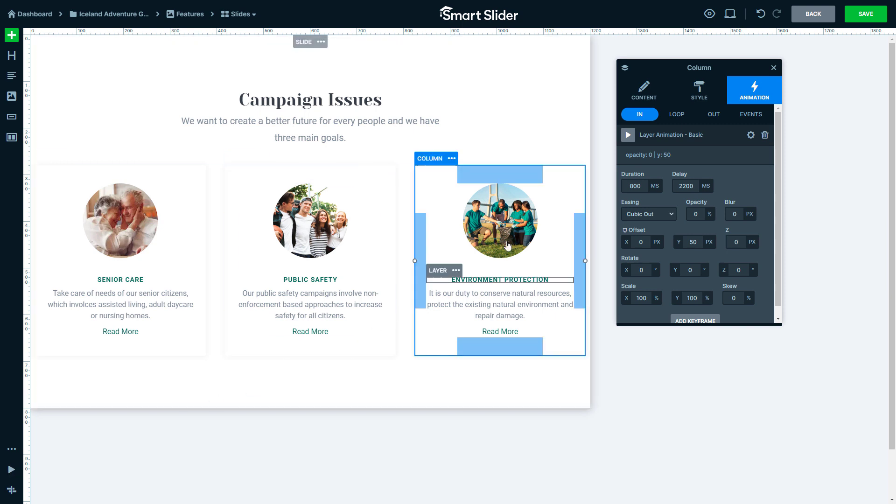
# Adjust the content's top and bottom padding for the tablet layout and reduce the padding of the three issue columns.
pyautogui.click(732, 15)
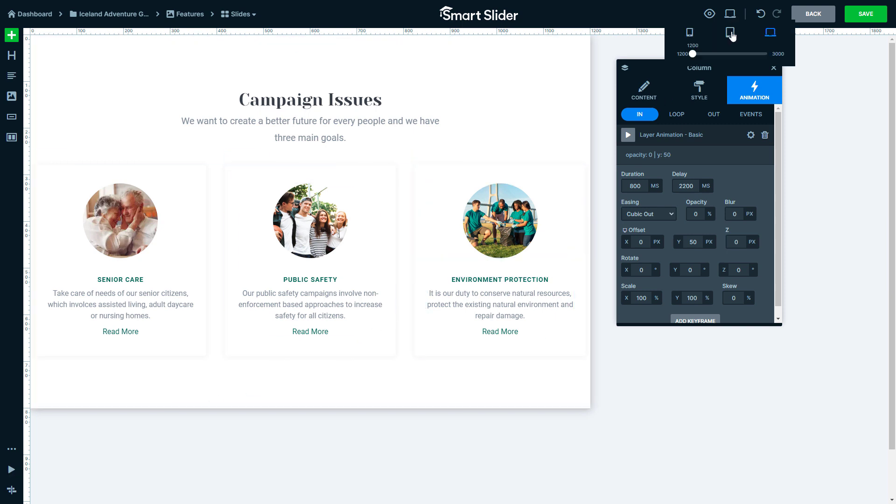
pyautogui.click(731, 32)
pyautogui.click(260, 41)
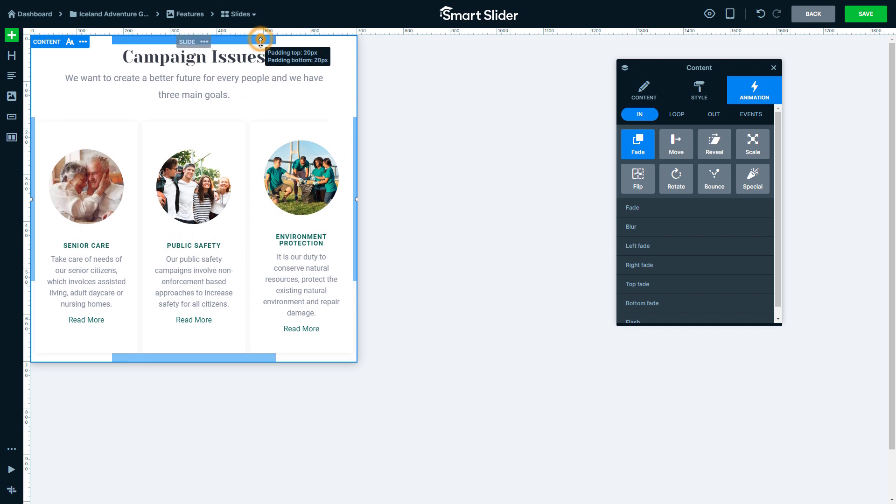
pyautogui.click(97, 136)
pyautogui.click(211, 137)
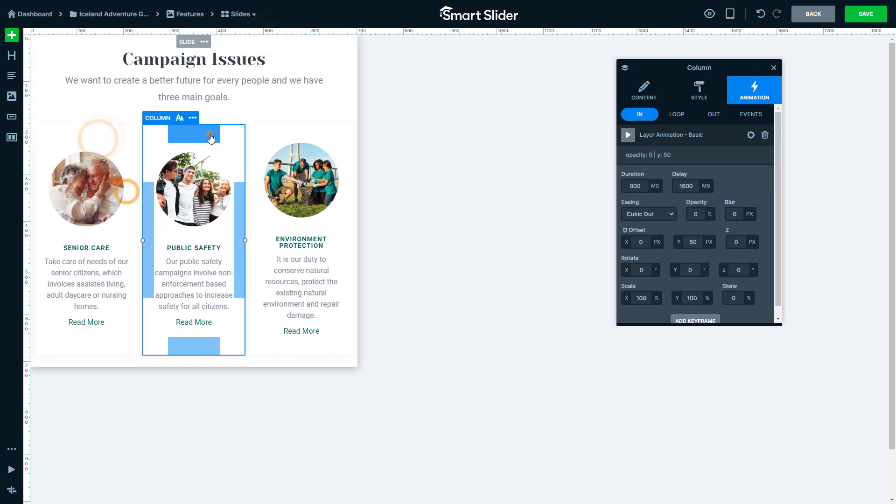
pyautogui.click(318, 135)
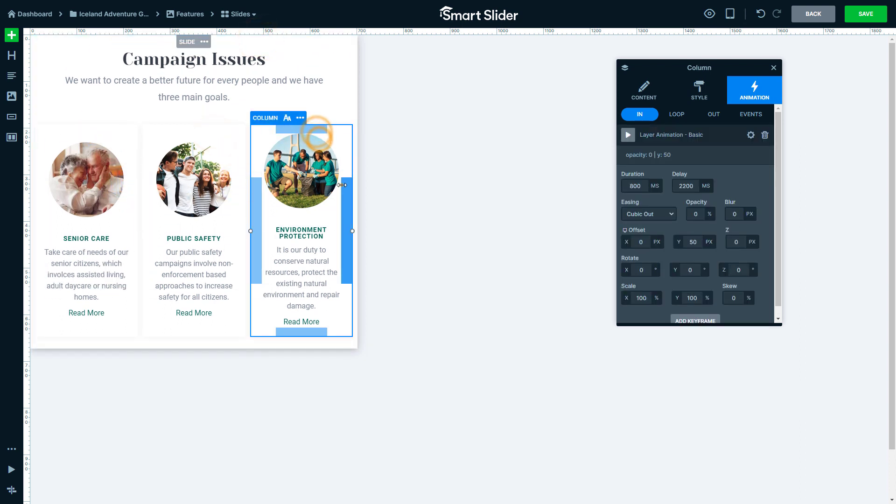
pyautogui.click(300, 118)
pyautogui.click(326, 131)
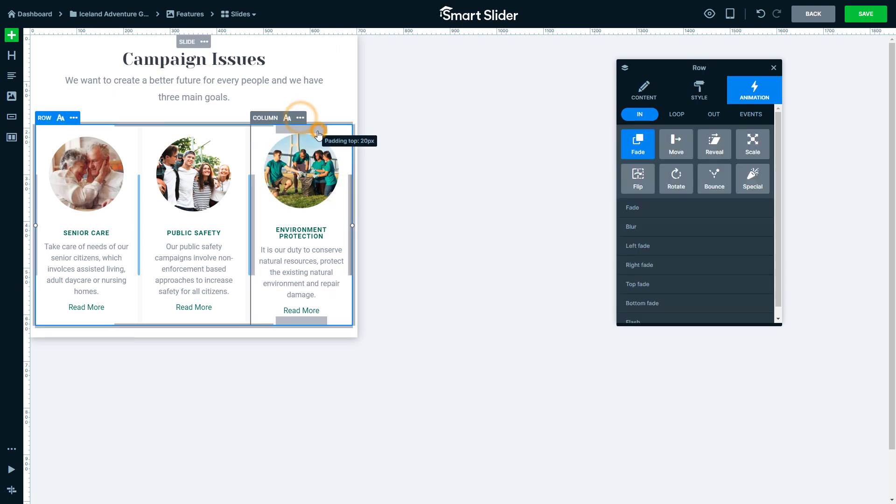
pyautogui.click(644, 91)
# For the mobile layout, set the content's top padding to 50 px, shrink the Campaign Issues heading and scale the intro text to 70%.
pyautogui.click(730, 13)
pyautogui.click(690, 34)
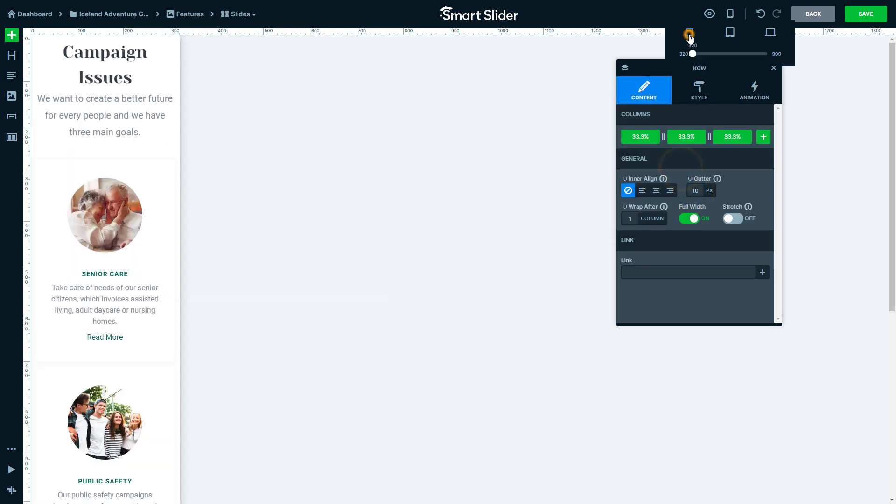
pyautogui.click(105, 51)
pyautogui.moveTo(125, 37); pyautogui.dragTo(125, 57)
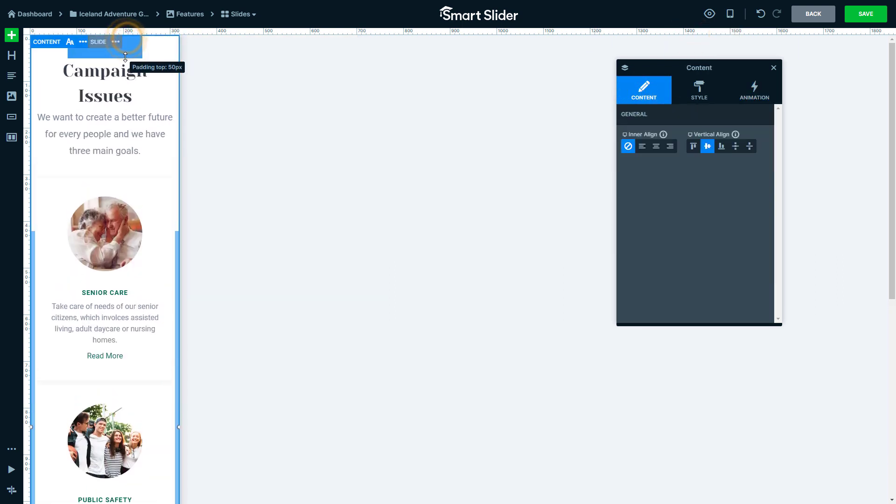
pyautogui.click(105, 77)
pyautogui.click(83, 96)
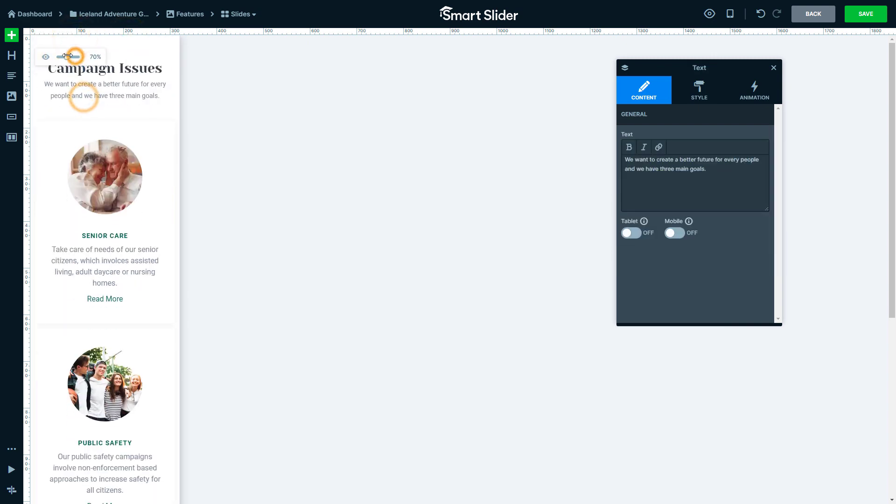
# Reduce the inner padding of the Senior Care, Public Safety and Environment Protection columns for the mobile layout.
pyautogui.click(110, 122)
pyautogui.moveTo(172, 187); pyautogui.dragTo(164, 215)
pyautogui.scroll(-3, 135, 175)
pyautogui.click(135, 176)
pyautogui.scroll(-3, 160, 213)
pyautogui.click(130, 241)
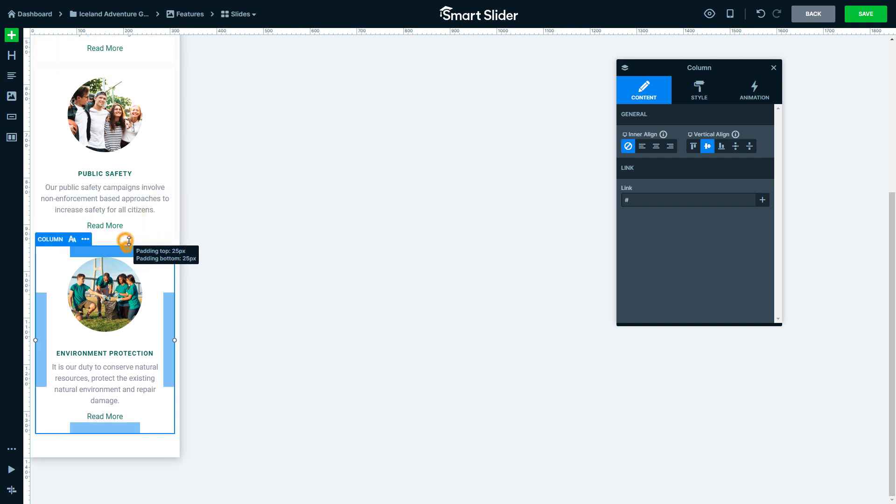
pyautogui.moveTo(166, 302); pyautogui.dragTo(164, 304)
# Set the mobile gutter of the row holding the three cards to 20 px and save the slide.
pyautogui.click(167, 257)
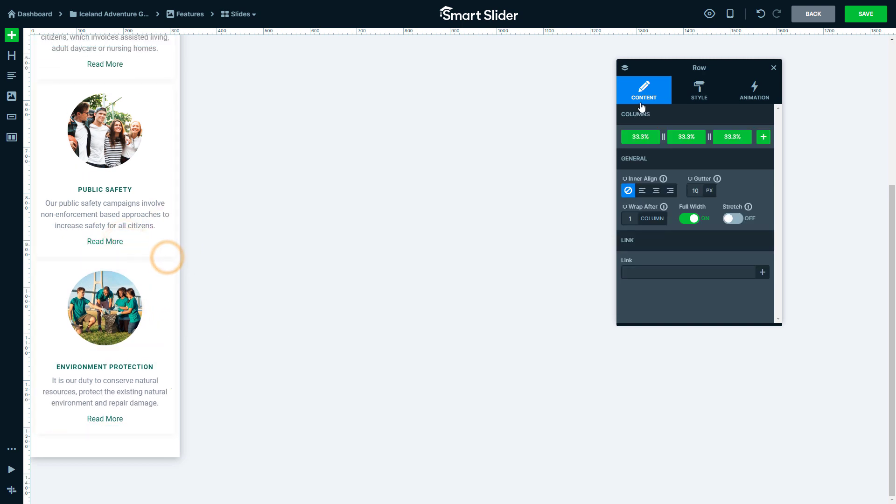
pyautogui.moveTo(687, 70); pyautogui.dragTo(302, 73)
pyautogui.moveTo(312, 193); pyautogui.dragTo(315, 169)
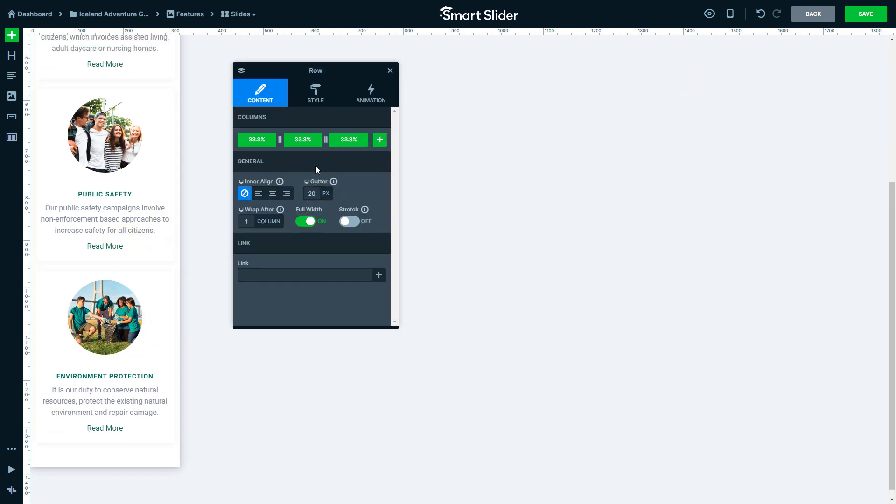
pyautogui.click(869, 15)
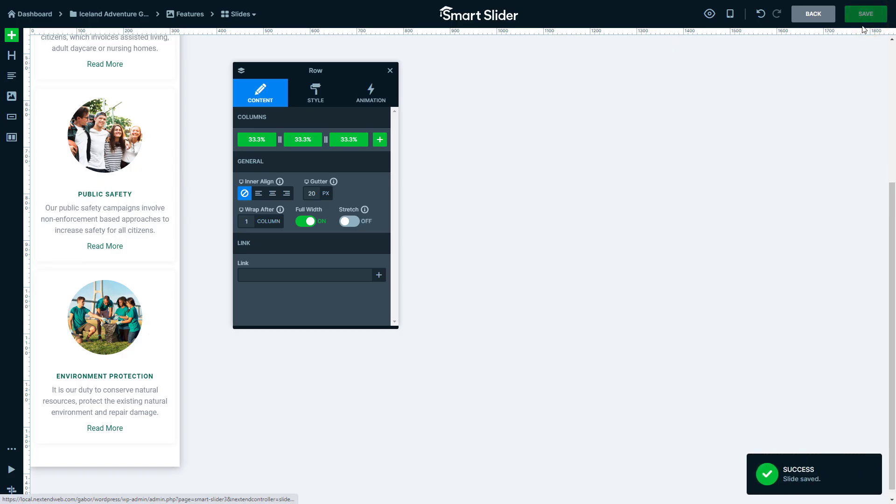
# Return to the Iceland Adventure Group project and open its Video Quote slider.
pyautogui.click(114, 15)
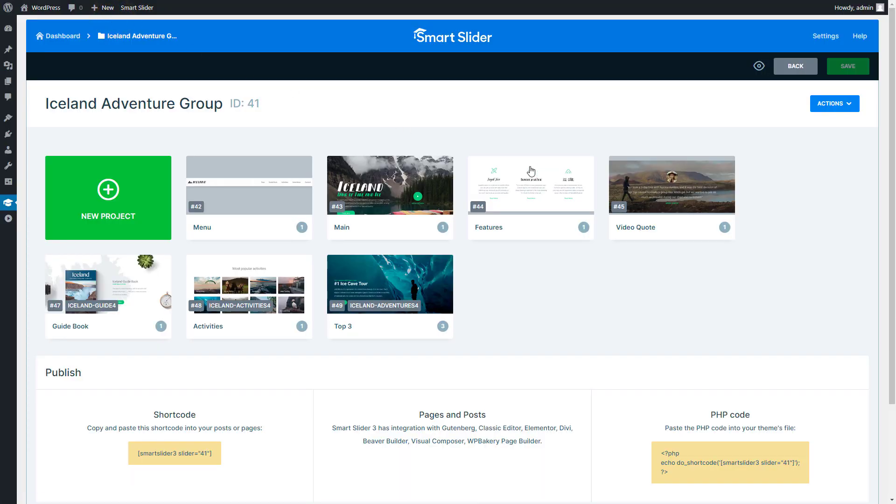
pyautogui.moveTo(672, 192)
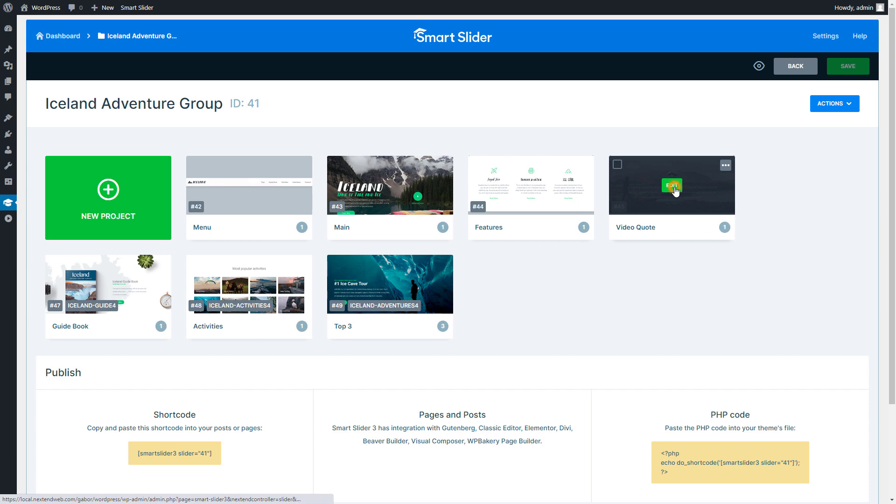
pyautogui.click(673, 186)
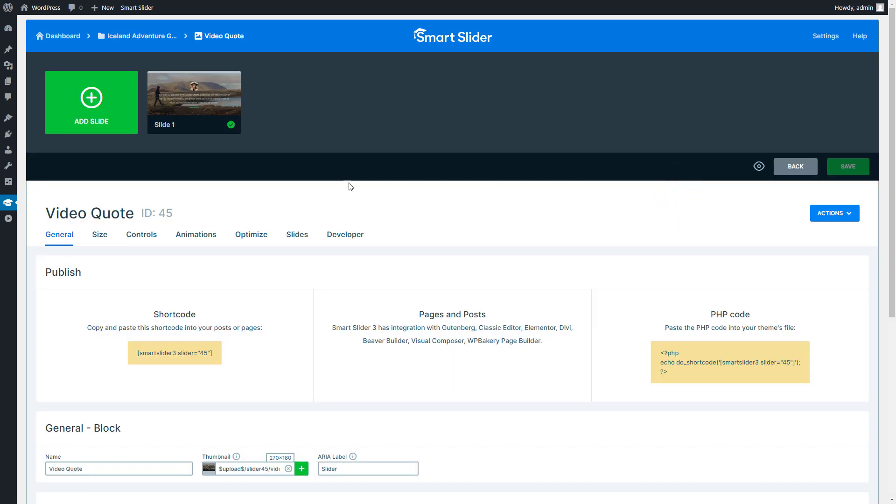
# Set the Video Quote slider's height to 500 px and save the slider.
pyautogui.click(106, 240)
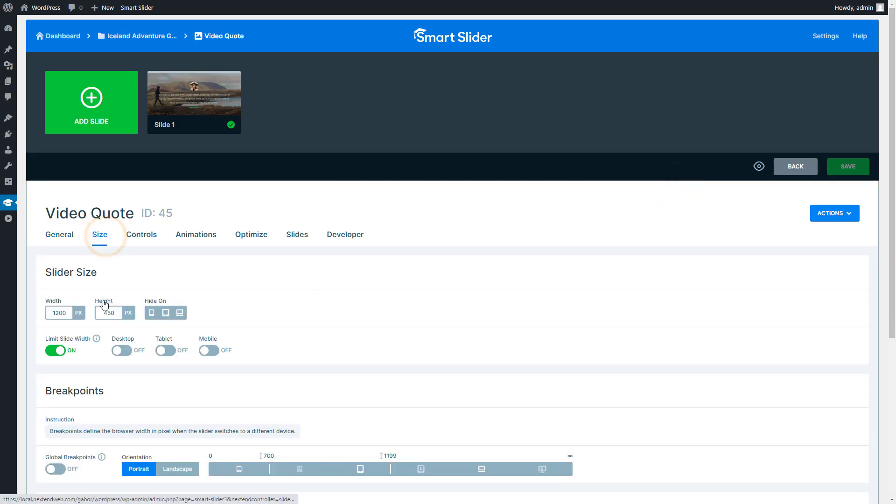
pyautogui.click(106, 313)
pyautogui.click(110, 348)
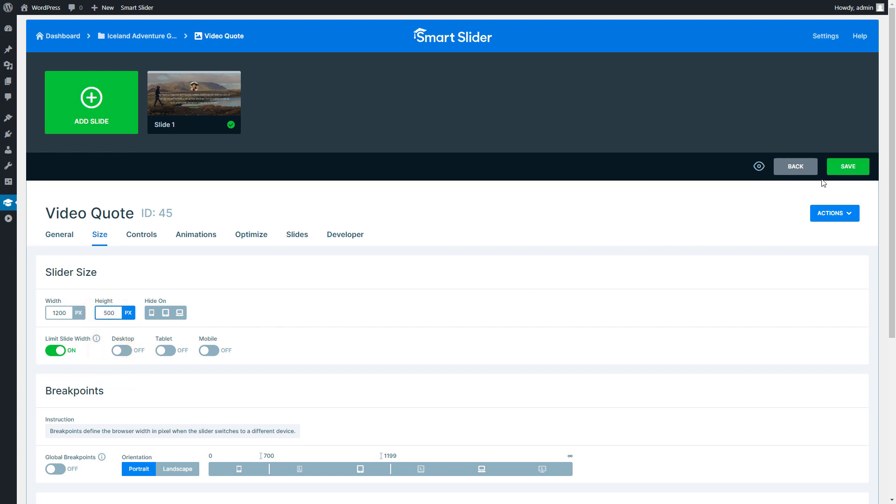
pyautogui.click(846, 171)
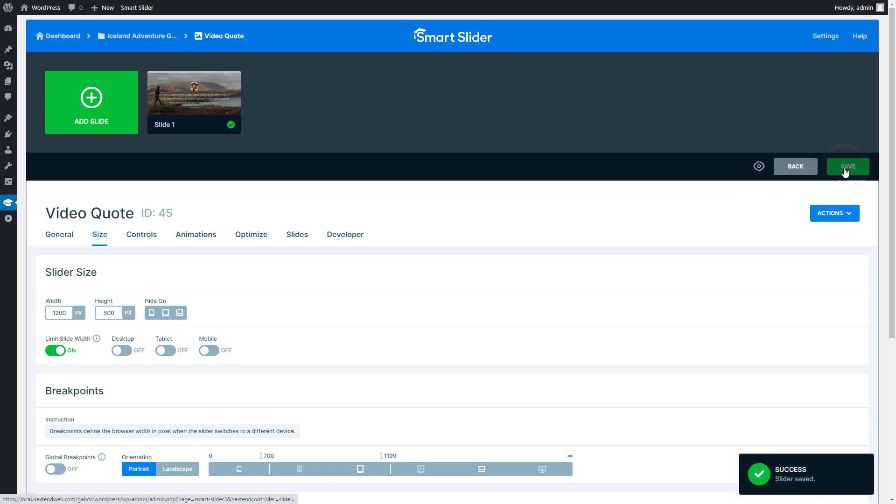
# Open Slide 1 for editing, remove its background video and set its background color to white (FFFFFFFF).
pyautogui.moveTo(226, 115)
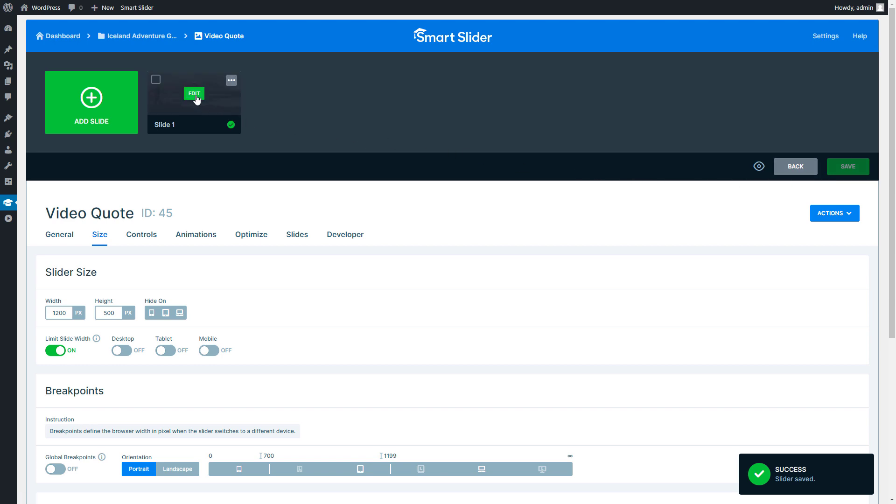
pyautogui.click(194, 95)
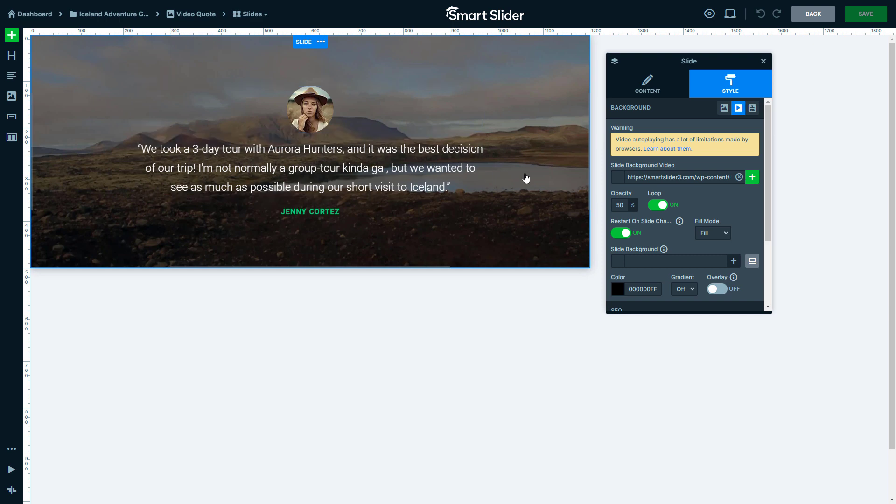
pyautogui.click(740, 177)
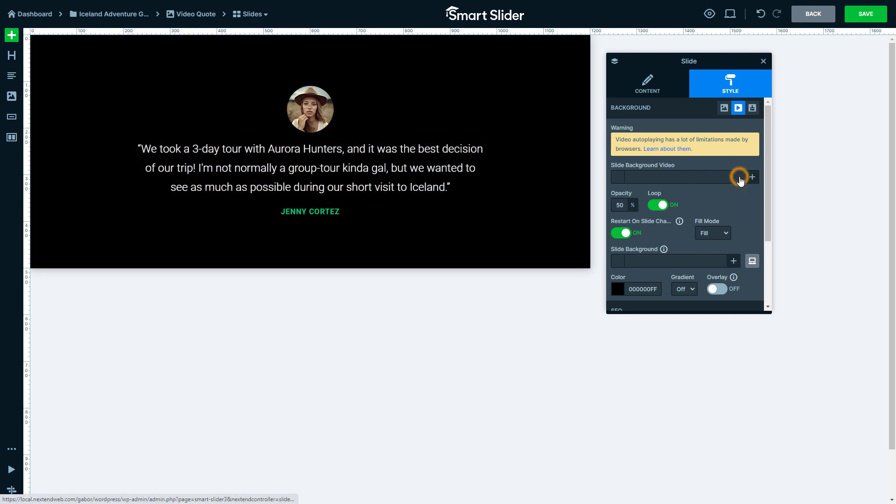
pyautogui.click(617, 291)
pyautogui.click(661, 307)
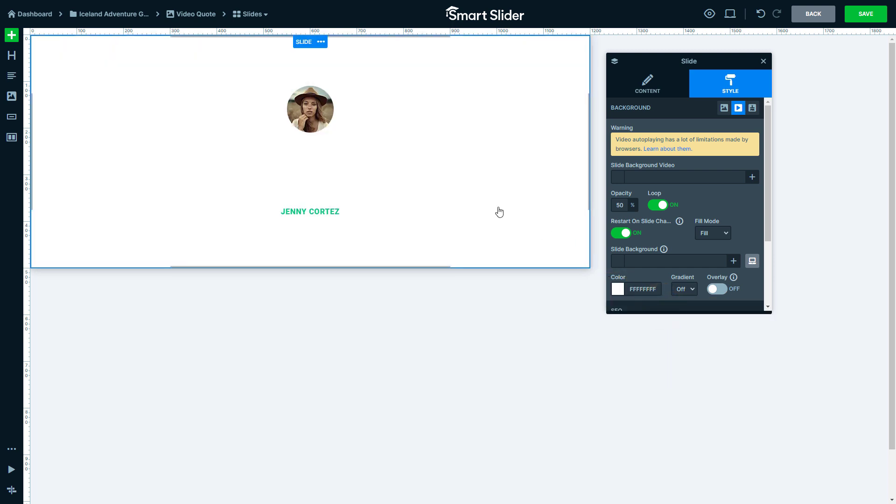
# Replace the testimonial text with the quote beginning "The ultimate measure of a man is not" and ending "at times of challenge and controversy.".
pyautogui.click(439, 181)
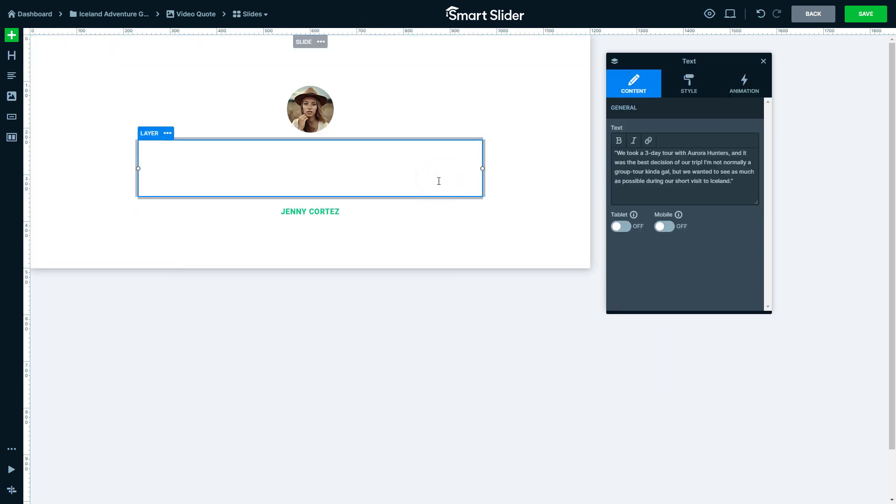
pyautogui.click(658, 168)
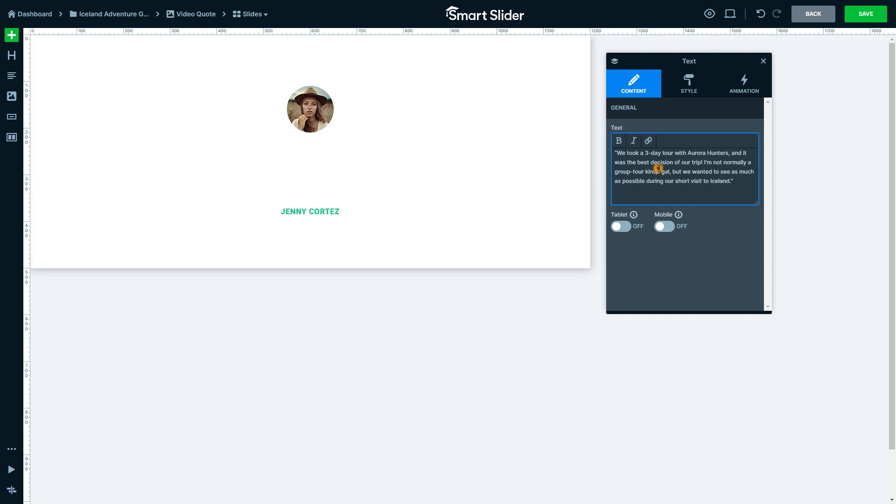
pyautogui.hotkey('ctrl', 'a')
pyautogui.write('"The ultimate measure of a man is not where he stands in moments of comfort and convenience, but where he stands at times of challenge and controversy."')
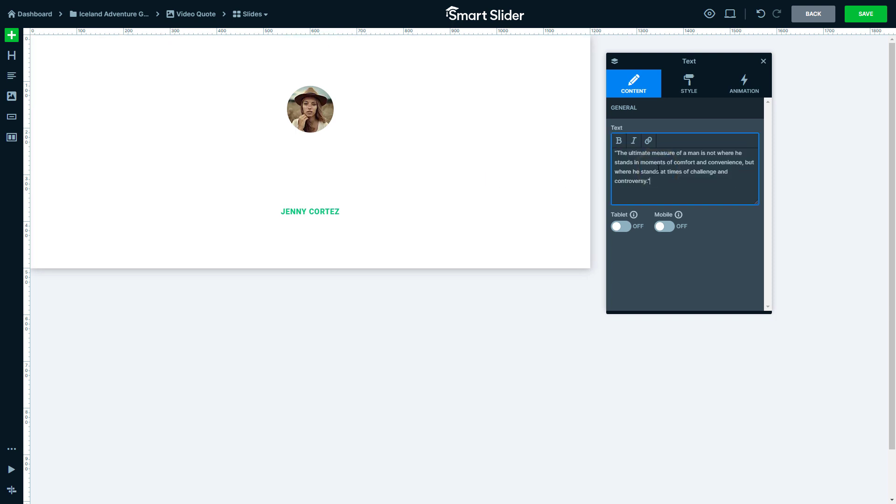
# Set the quote text's color to 313030FF and make it italic.
pyautogui.click(684, 97)
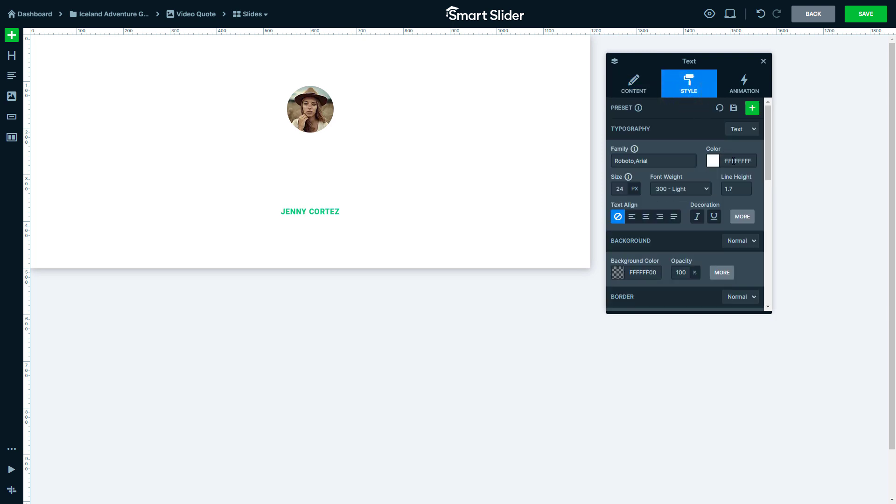
pyautogui.hotkey('ctrl', 'a')
pyautogui.write('313030FF')
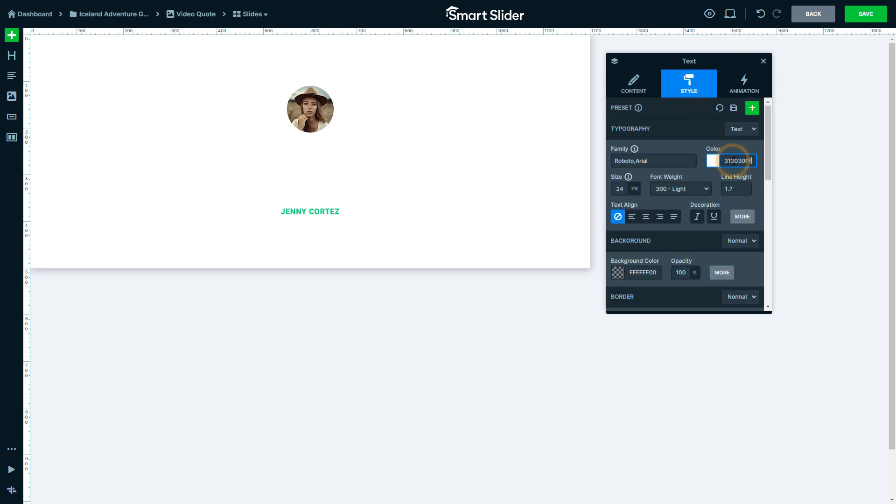
pyautogui.click(698, 218)
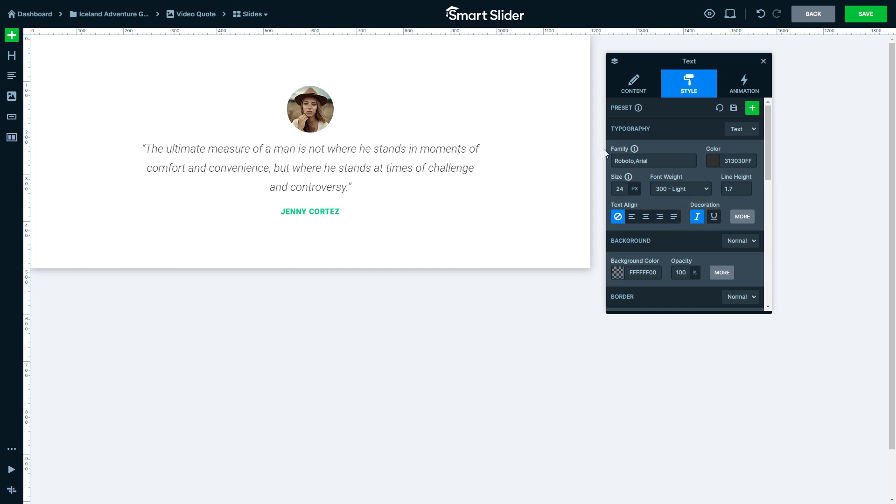
# Set the content area's background color to E6EDECFF and widen the content area and quote text until the quote fits on two lines.
pyautogui.click(452, 81)
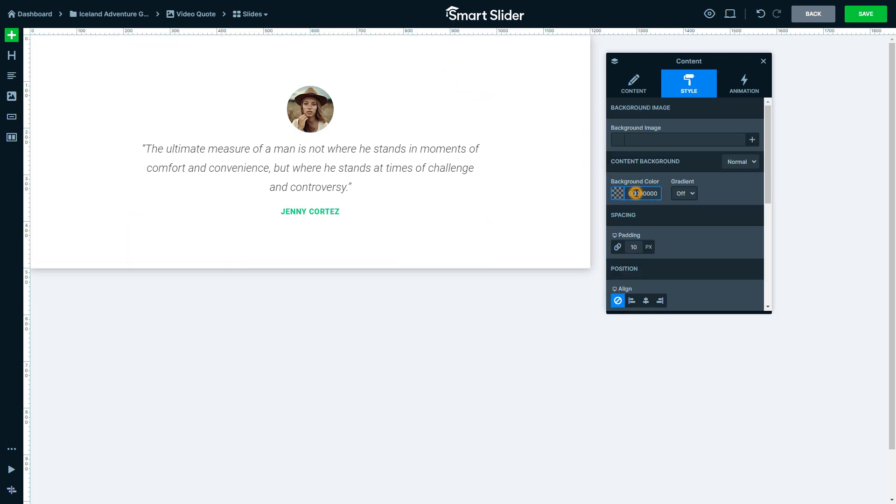
pyautogui.click(644, 208)
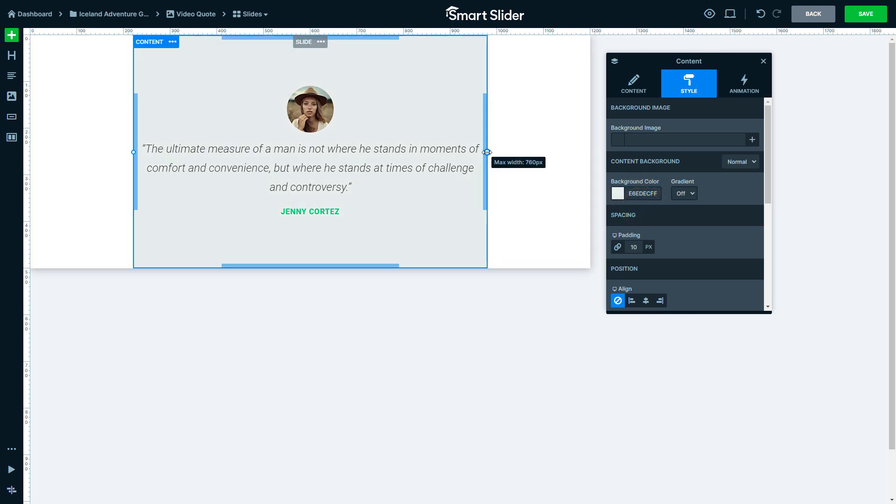
pyautogui.moveTo(487, 152); pyautogui.dragTo(482, 193)
pyautogui.click(540, 175)
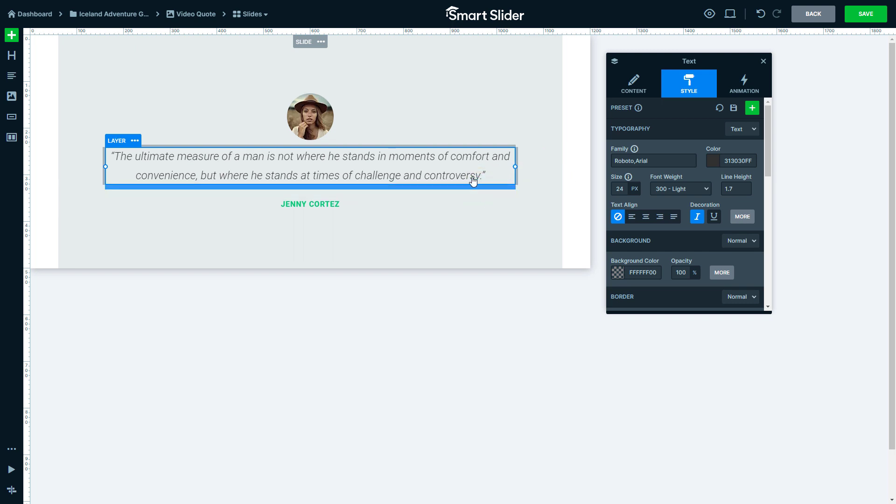
# Add equal padding of about 50 px above and below the content area on the slide.
pyautogui.click(300, 41)
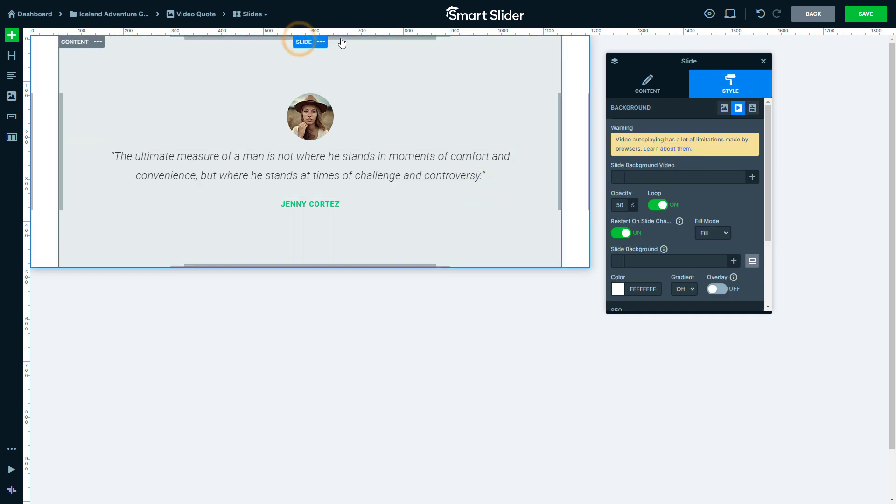
pyautogui.moveTo(344, 36); pyautogui.dragTo(341, 60)
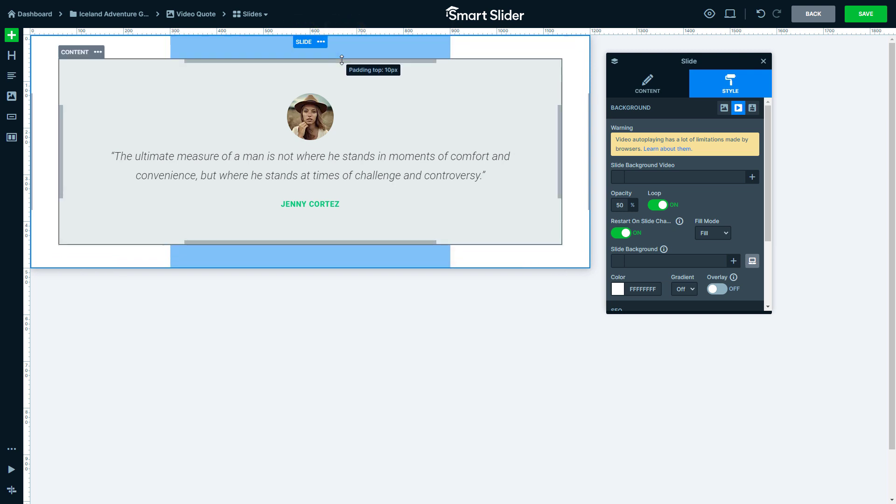
# Replace the portrait above the quote with the green quotation mark image quote.png from the media library.
pyautogui.doubleClick(317, 119)
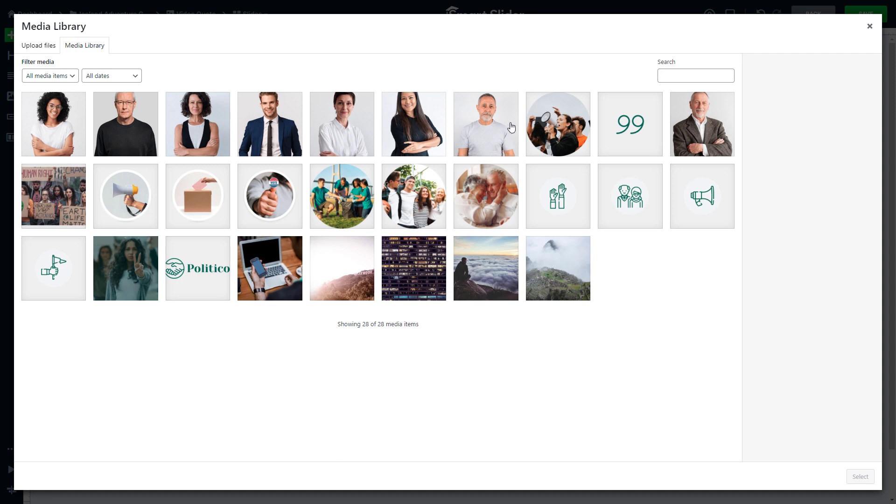
pyautogui.click(629, 139)
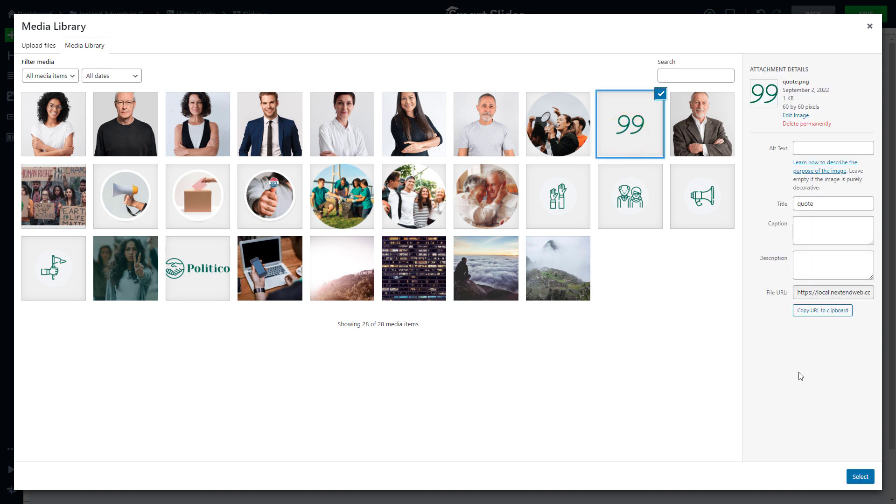
pyautogui.click(861, 477)
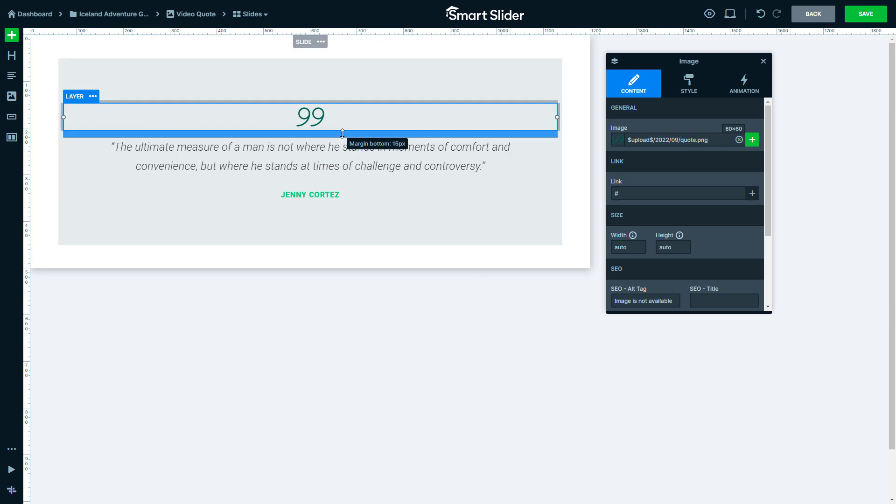
# Set the quote mark image's bottom margin to 20 px and change the attribution heading to "Martin Luther King Jr".
pyautogui.moveTo(342, 133); pyautogui.dragTo(343, 136)
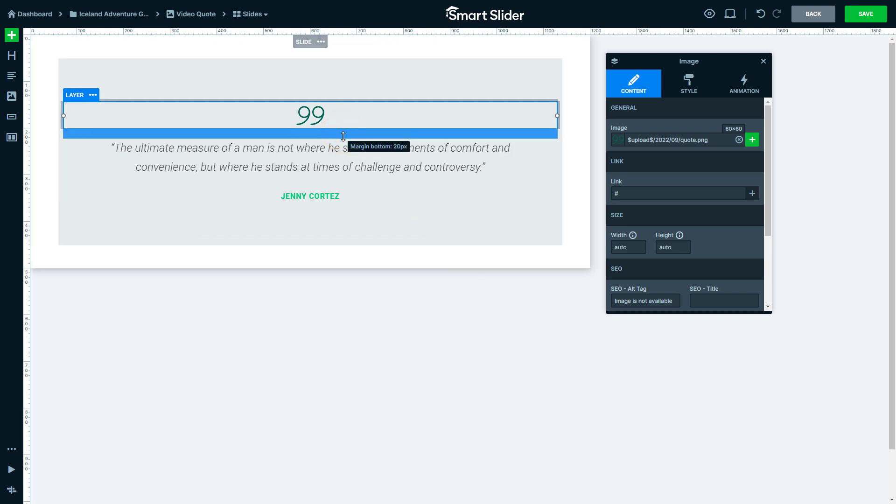
pyautogui.click(322, 197)
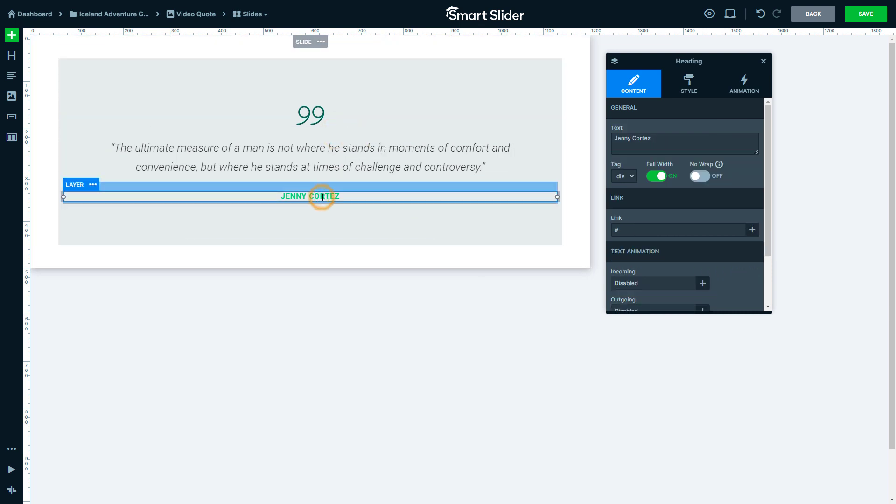
pyautogui.tripleClick(657, 141)
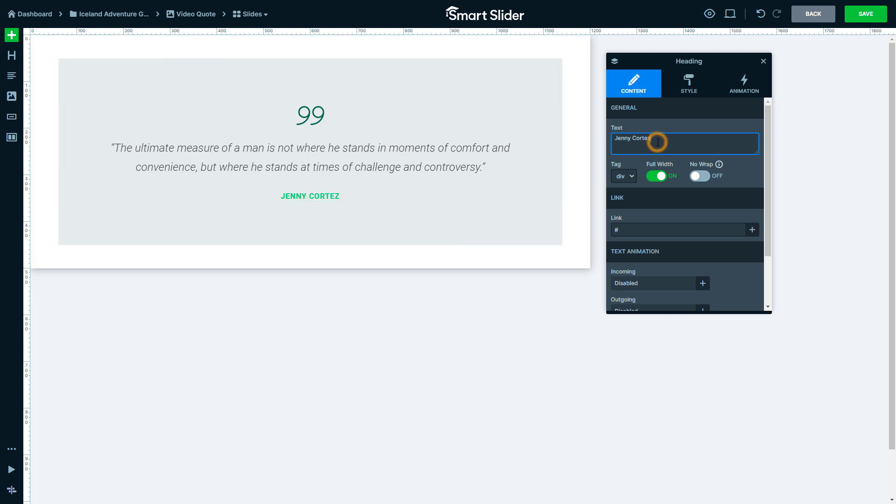
pyautogui.write('Martin Luther King Jr')
# Style the attribution heading with color 1C6452FF, a 14 px font size and a line height of 1.
pyautogui.click(679, 96)
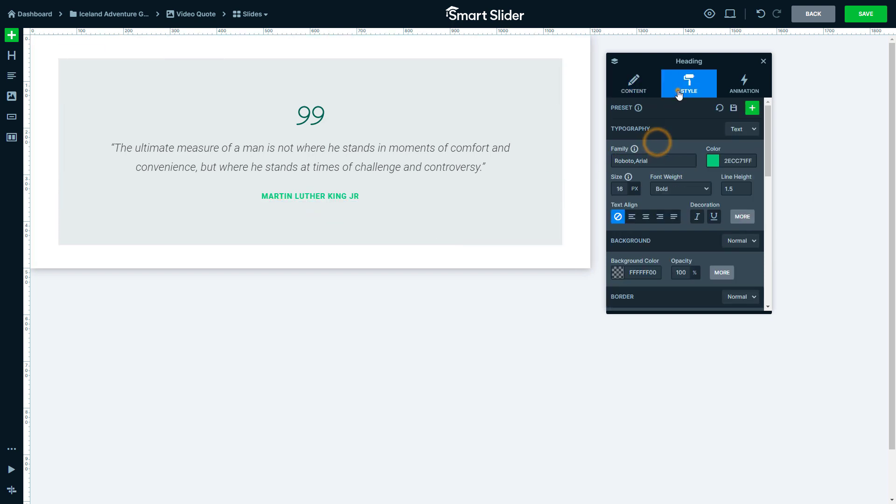
pyautogui.click(734, 161)
pyautogui.doubleClick(618, 189)
pyautogui.write('14')
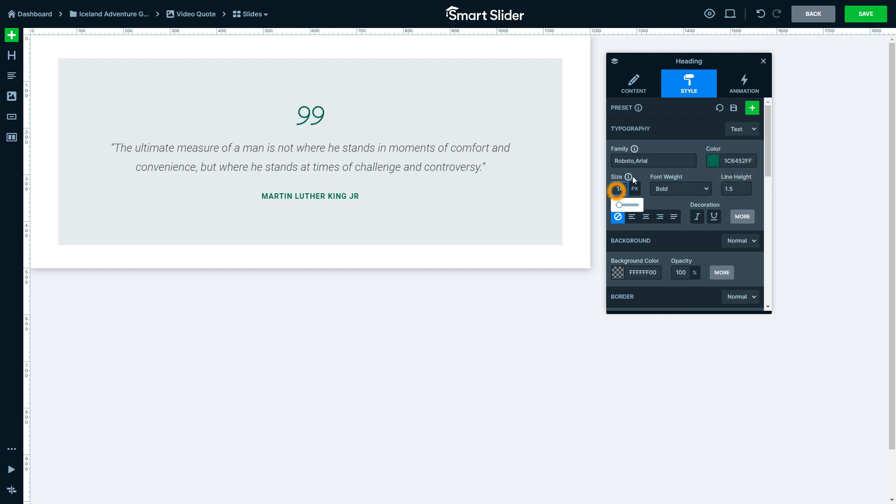
pyautogui.click(736, 189)
pyautogui.press('BackSpace')
pyautogui.press('BackSpace')
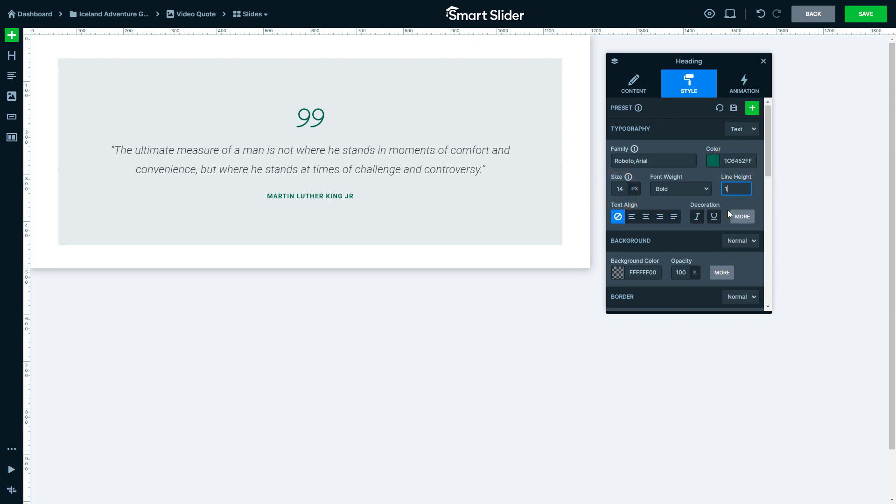
# Set the attribution heading's incoming animation to a 1300 ms delay and a Y offset of 50 px.
pyautogui.click(741, 91)
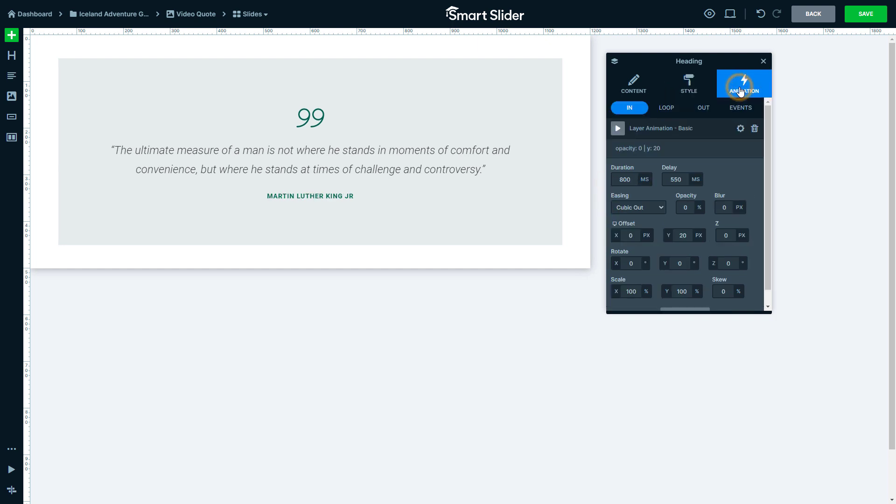
pyautogui.click(675, 179)
pyautogui.click(682, 234)
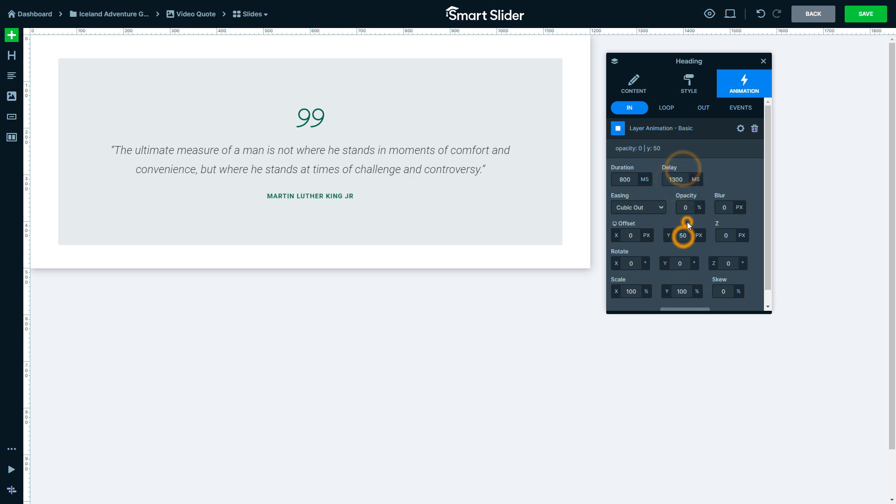
# Set the quote text's incoming animation to a 900 ms delay and a Y offset of 50 px.
pyautogui.click(496, 167)
pyautogui.click(676, 180)
pyautogui.write('900')
pyautogui.click(682, 167)
pyautogui.click(684, 237)
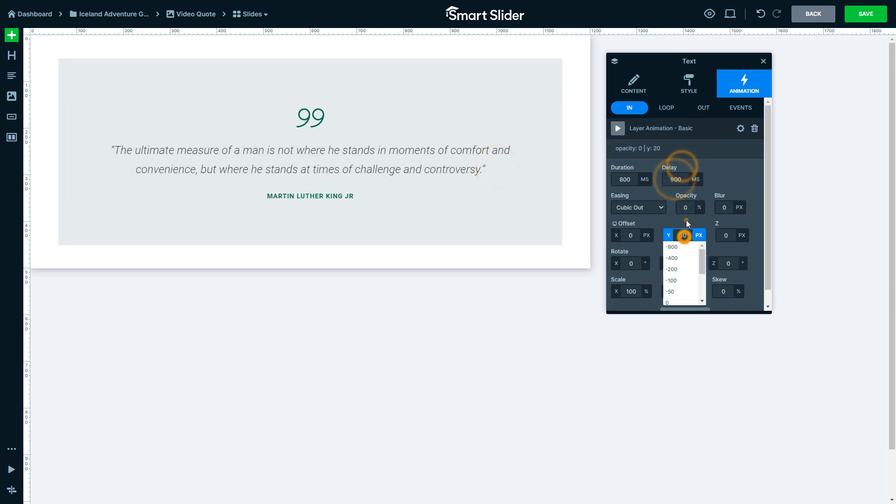
pyautogui.write('50')
pyautogui.click(686, 220)
# Set the quote mark image's incoming animation to a 500 ms delay and a Y offset of 50 px.
pyautogui.click(344, 125)
pyautogui.click(672, 179)
pyautogui.click(685, 239)
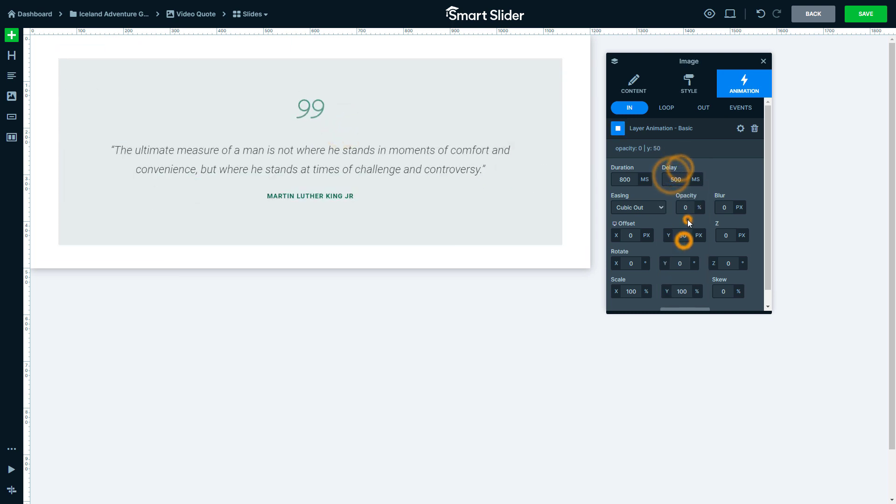
# Play back the slide's layer animations and check its layout in the tablet and mobile views.
pyautogui.click(550, 201)
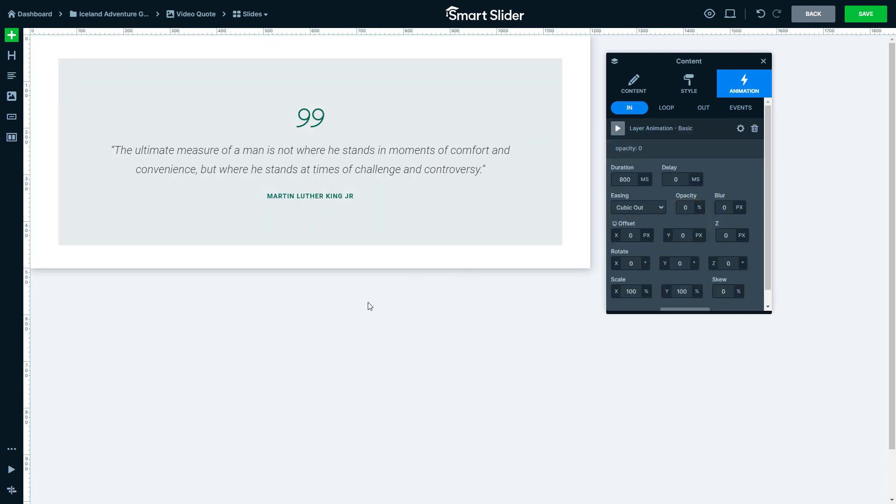
pyautogui.click(13, 476)
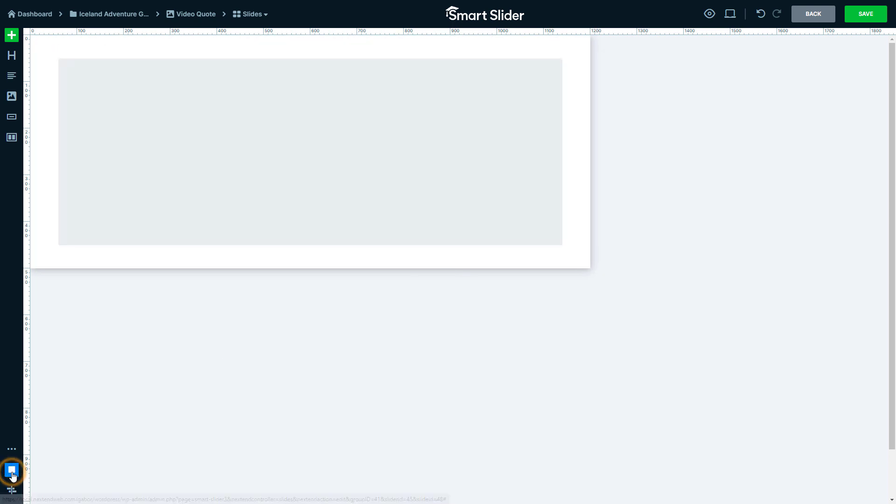
pyautogui.click(12, 472)
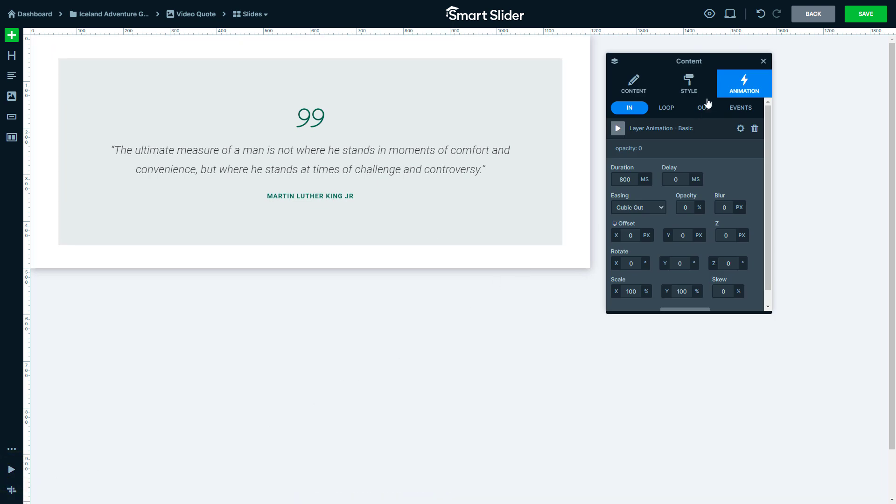
pyautogui.click(731, 14)
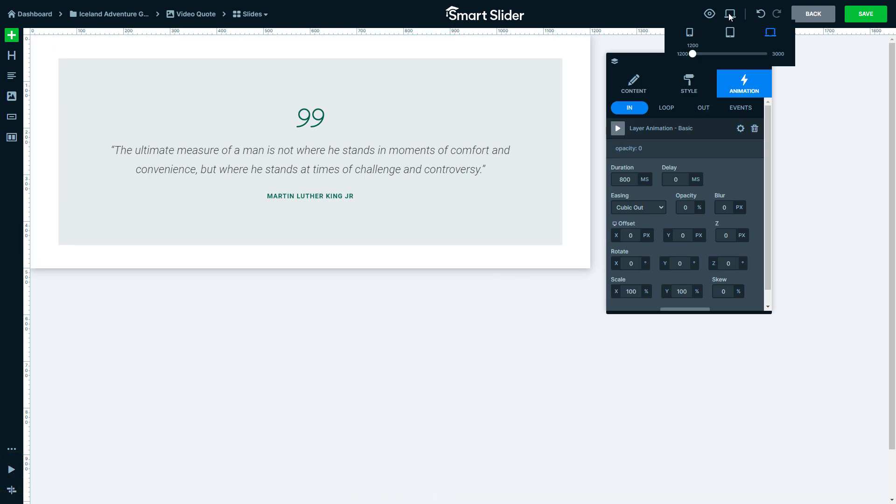
pyautogui.click(730, 33)
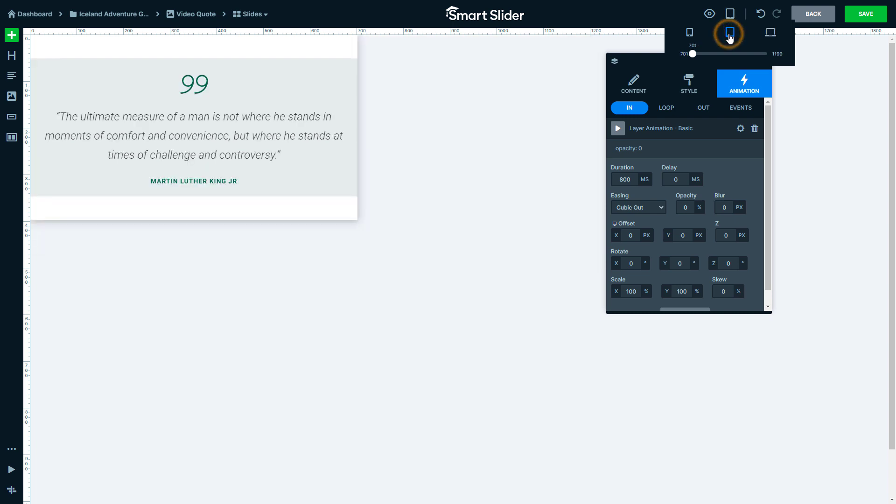
pyautogui.click(690, 33)
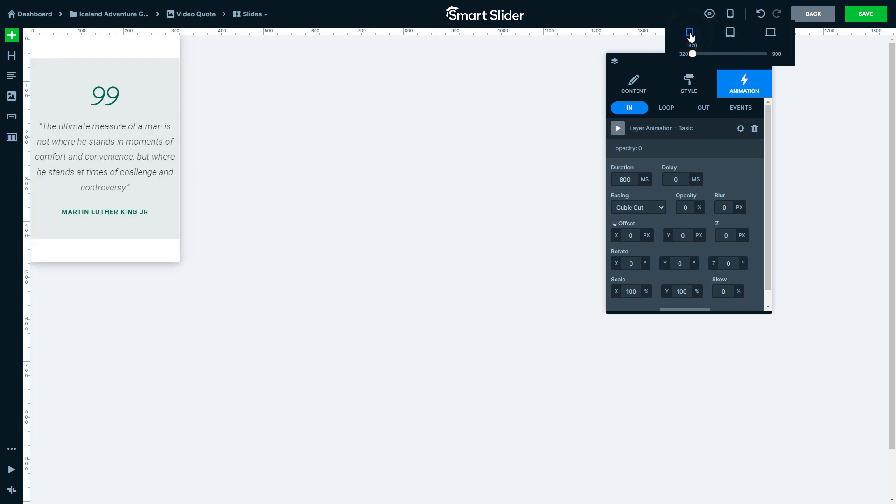
# Save the slide and open the Guide Book slider from the Iceland Adventure Group project.
pyautogui.click(864, 16)
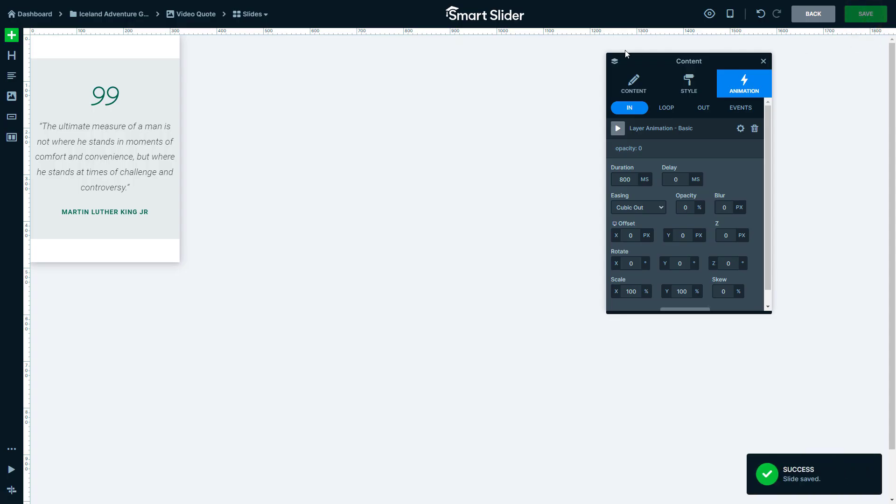
pyautogui.click(117, 15)
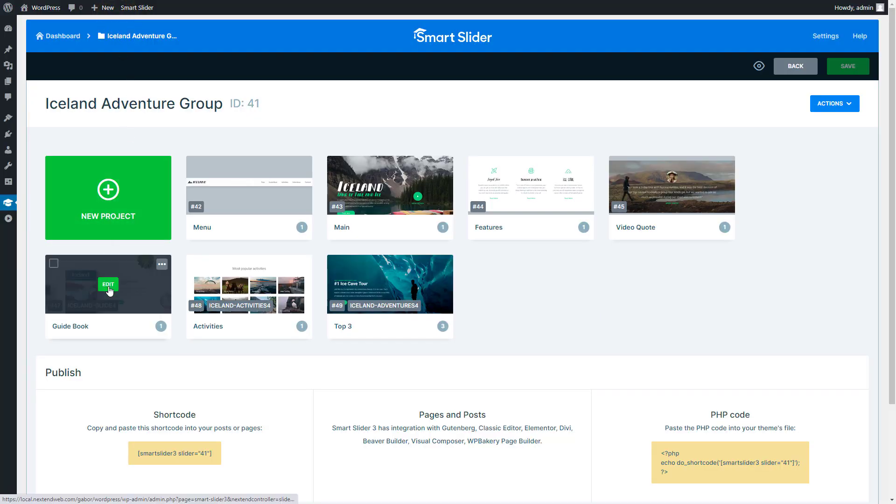
pyautogui.click(108, 286)
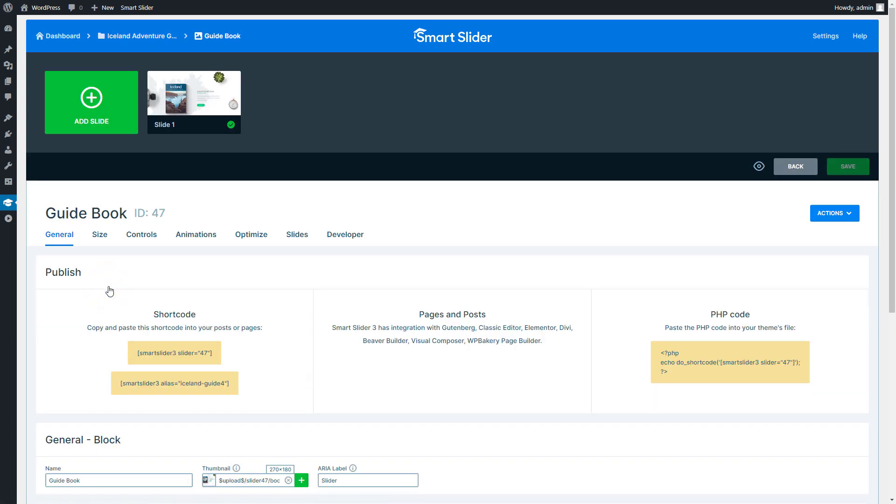
# Set the Guide Book slider's height to 800 px and save the slider.
pyautogui.click(99, 235)
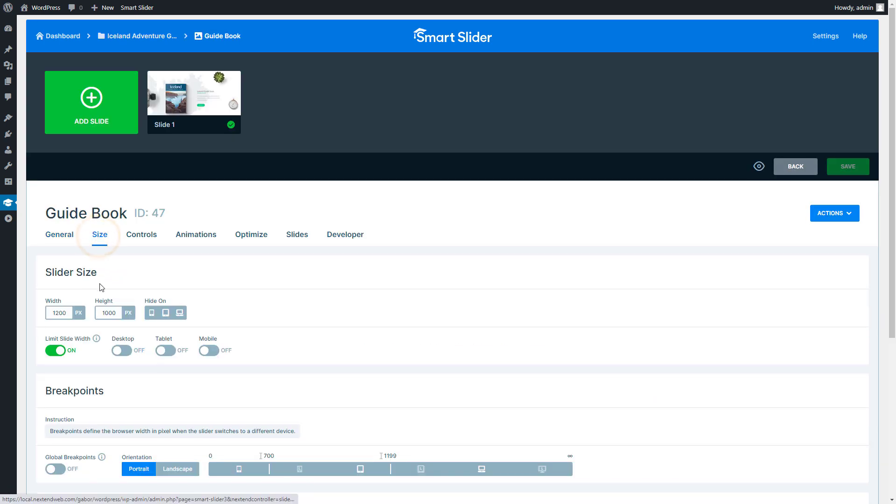
pyautogui.click(103, 313)
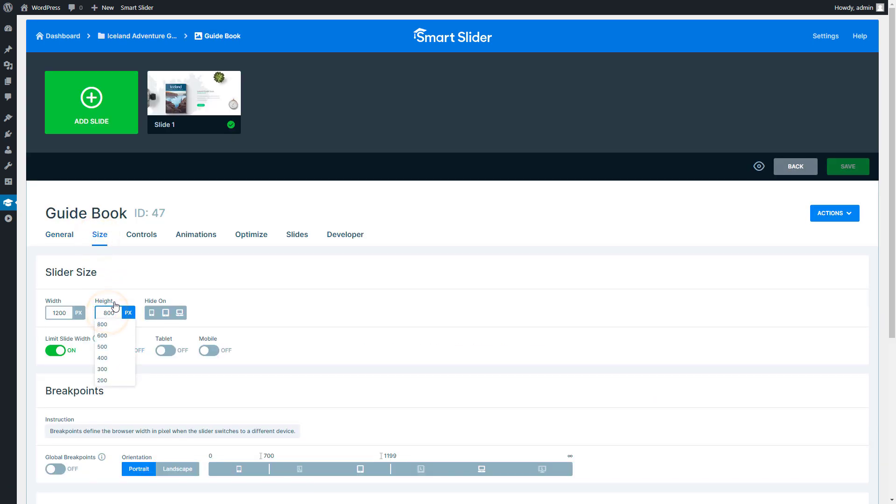
pyautogui.click(143, 274)
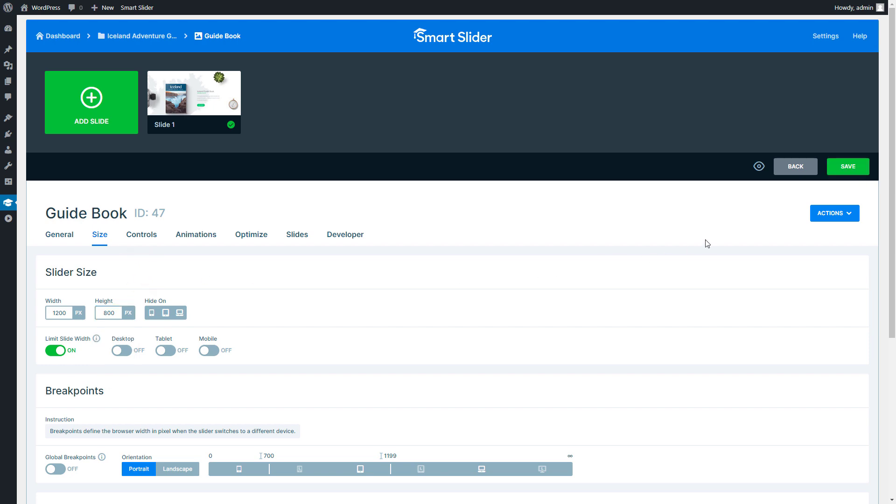
pyautogui.click(843, 170)
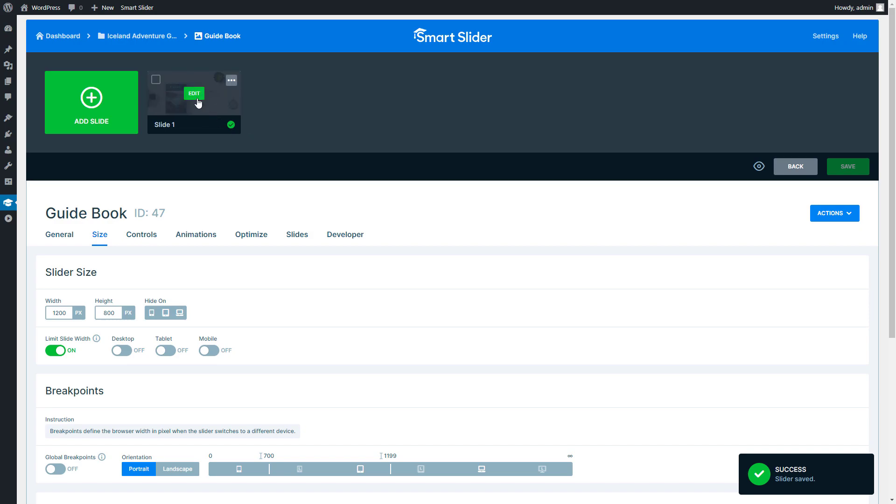
# In Slide 1 of Guide Book, remove the background image and set the background color to white, FFFFFFFF.
pyautogui.click(195, 94)
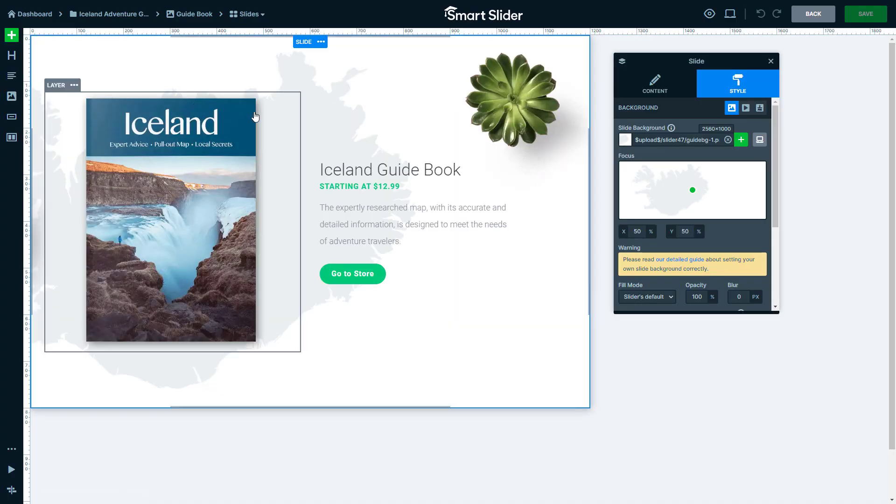
pyautogui.click(761, 111)
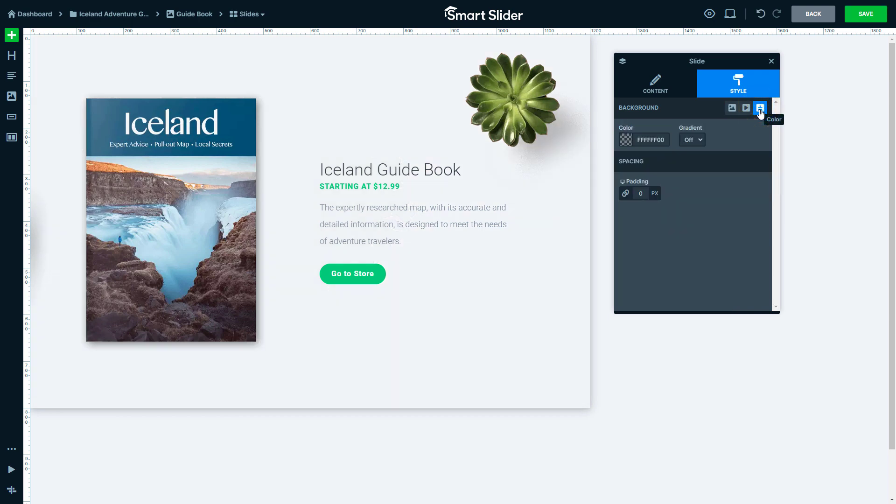
pyautogui.click(626, 141)
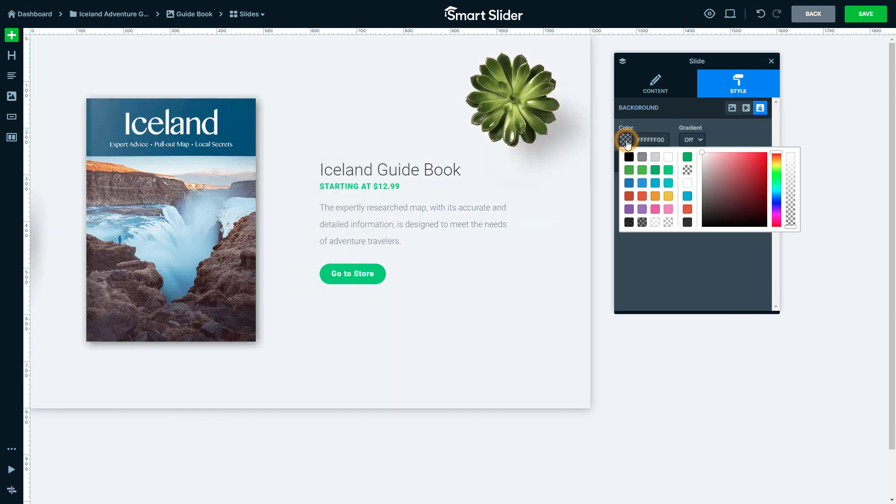
pyautogui.click(671, 160)
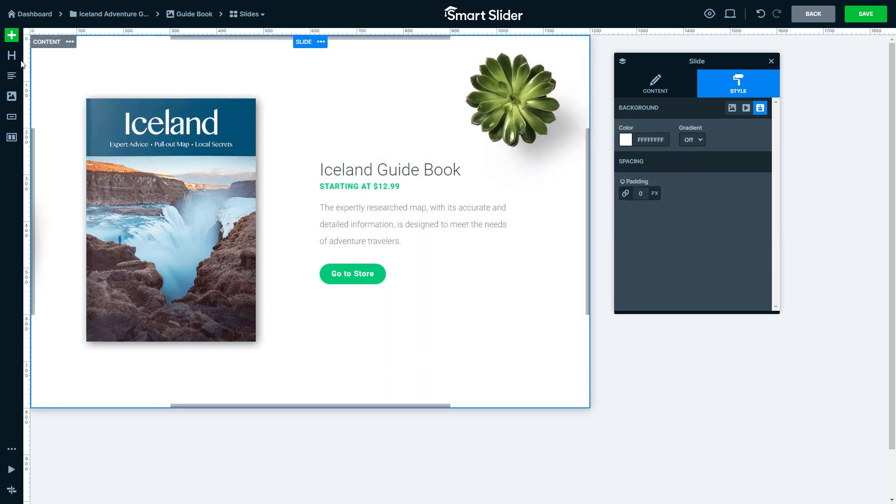
# Add a heading layer above the book and description columns with the text "Political Manifesto".
pyautogui.moveTo(12, 56); pyautogui.dragTo(215, 78)
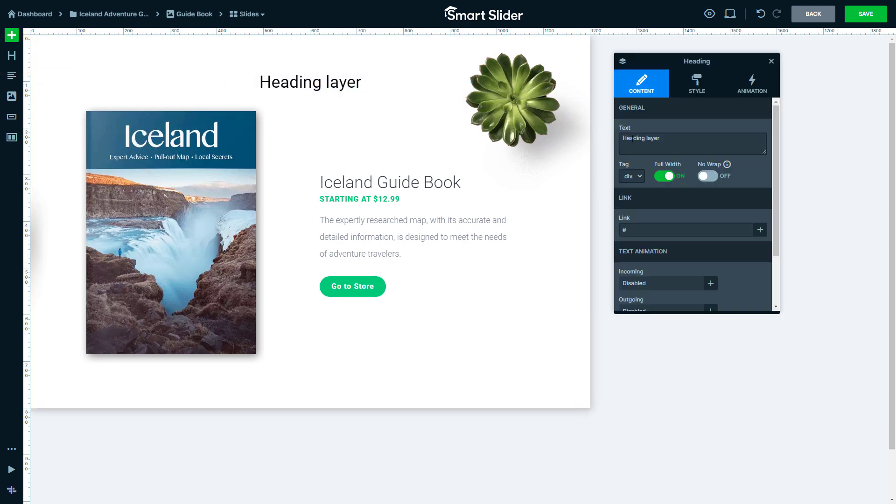
pyautogui.tripleClick(663, 141)
pyautogui.write('Political Manifesto')
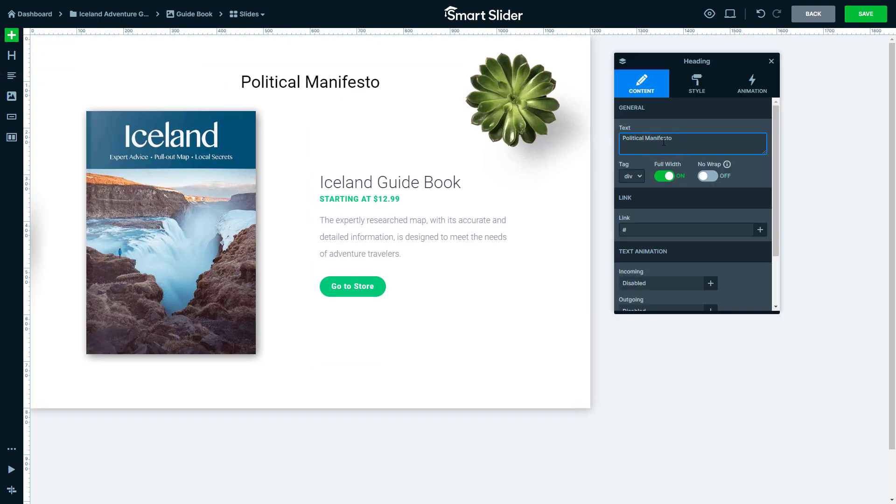
pyautogui.click(667, 126)
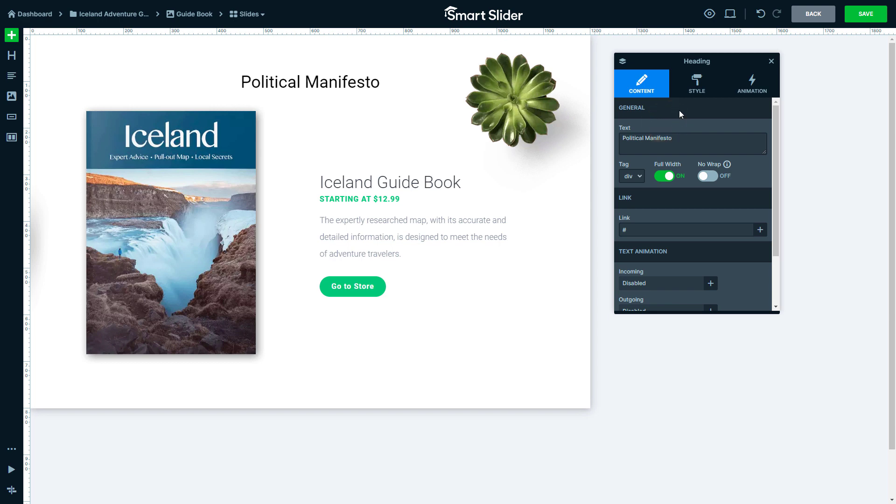
# Set the Political Manifesto heading's font family to Yeseva One, Arial and its color to 383F45FF.
pyautogui.click(694, 85)
pyautogui.click(665, 159)
pyautogui.press('Return')
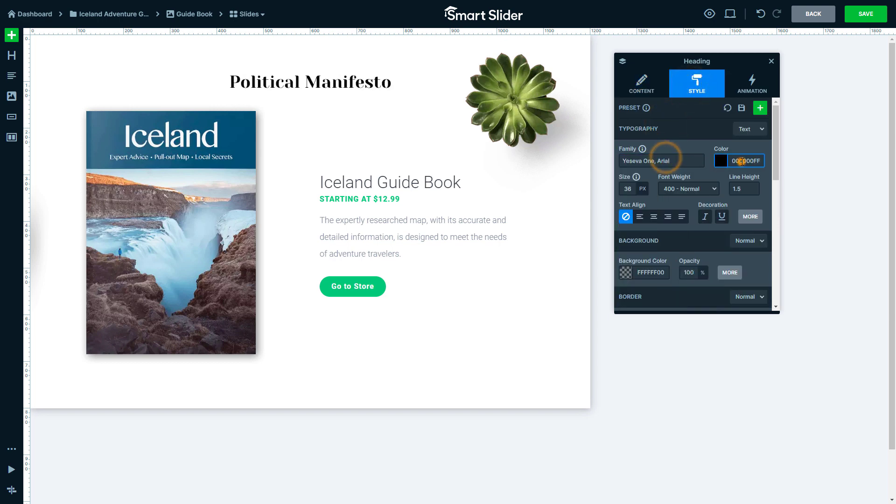
pyautogui.click(743, 161)
pyautogui.write('383F45FF')
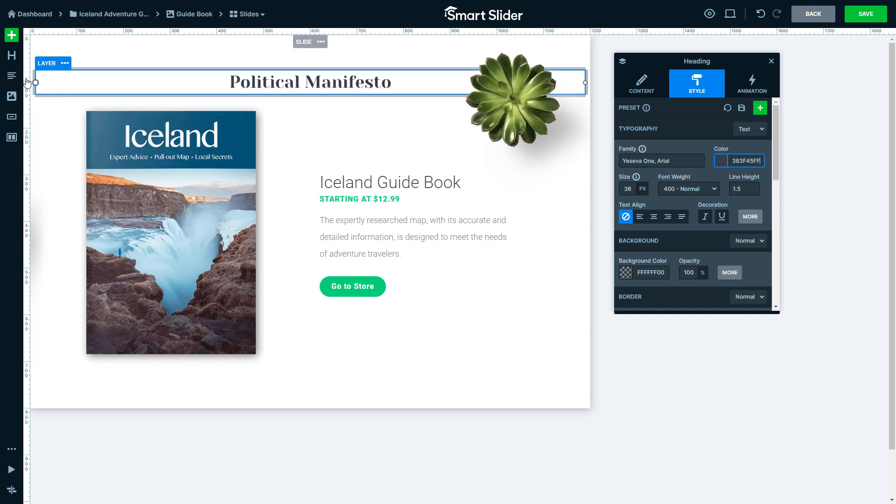
# Add a text layer below the Political Manifesto heading, beginning "Our greatest motive is to create a better future for our people.".
pyautogui.moveTo(12, 75); pyautogui.dragTo(211, 97)
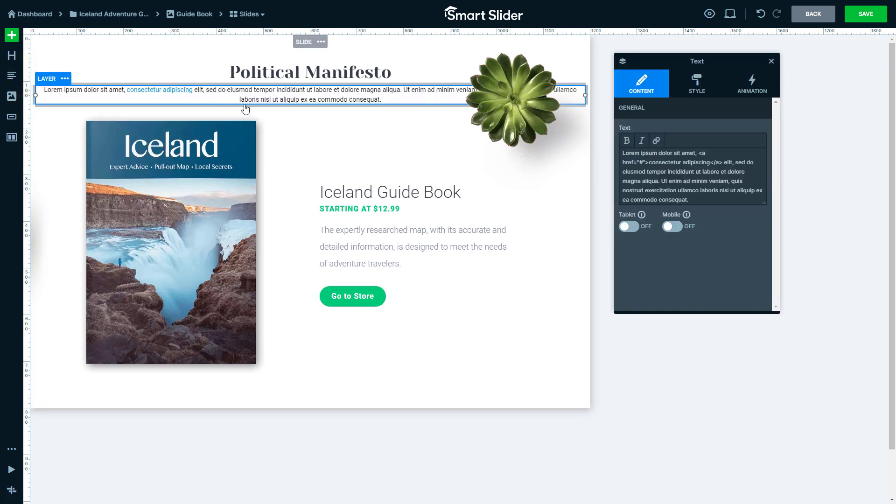
pyautogui.click(674, 179)
pyautogui.hotkey('ctrl', 'a')
pyautogui.write('Our greatest motive is to create a better future for our people. We have achieved a lot in the past years, and we want to do more.')
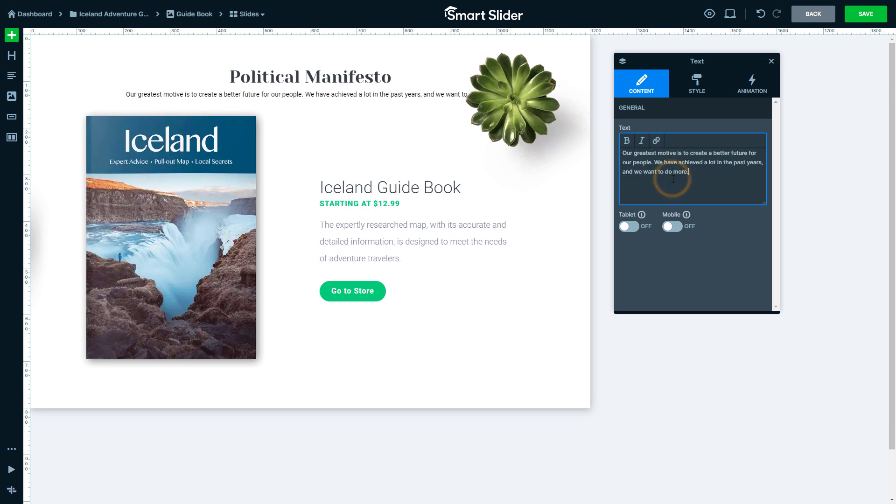
pyautogui.click(685, 122)
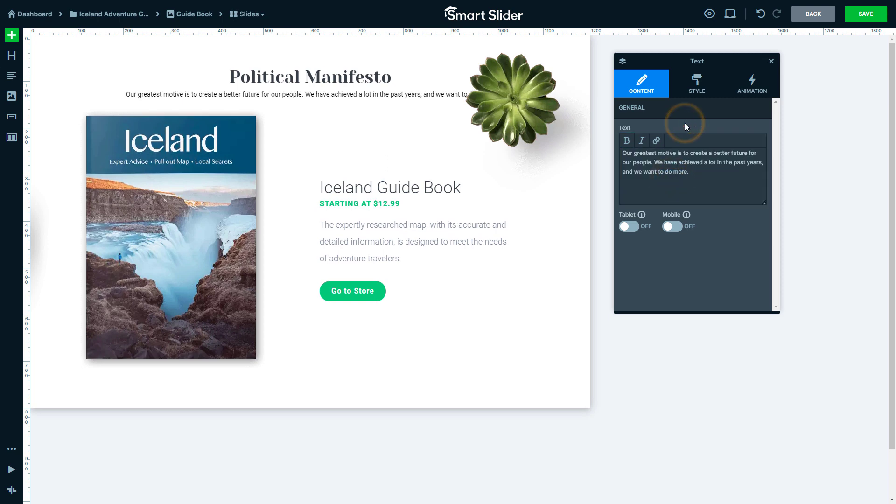
# Style the text layer below Political Manifesto with color 808B95FF, font size 20 px and line height 1.8.
pyautogui.click(697, 84)
pyautogui.click(739, 160)
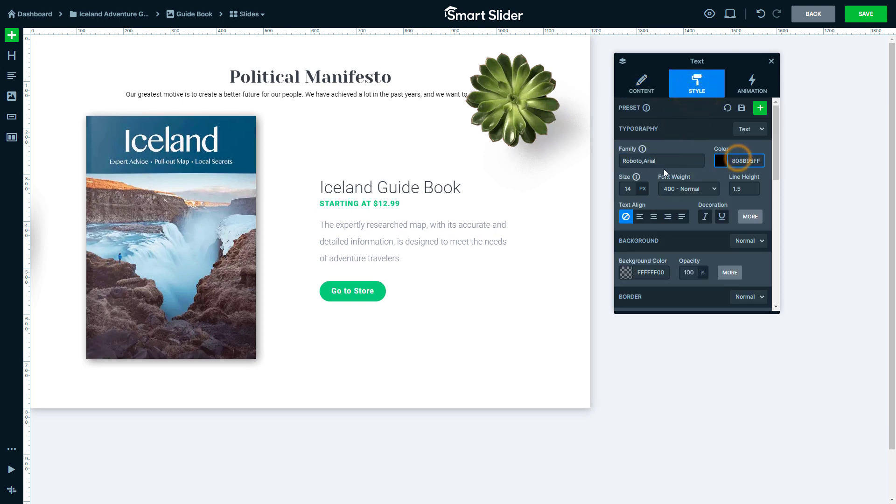
pyautogui.click(628, 189)
pyautogui.click(629, 206)
pyautogui.click(744, 188)
pyautogui.click(736, 251)
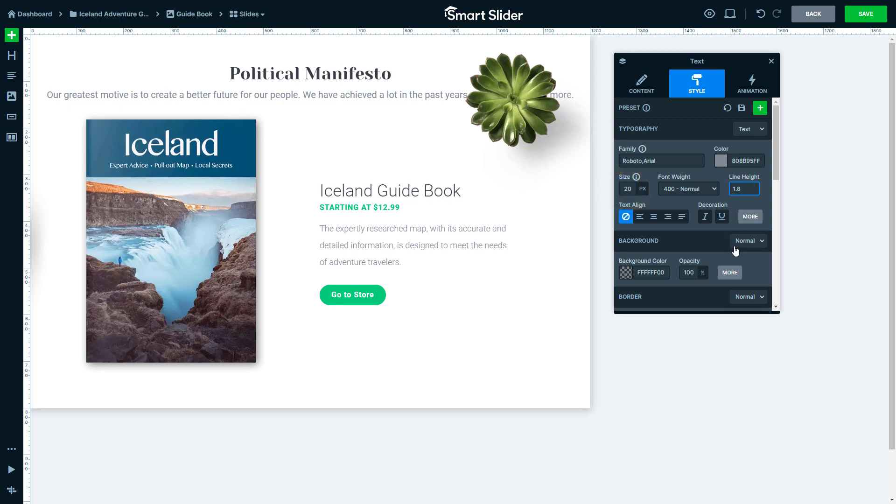
# Delete the three absolute-positioned decorative image layers from the slide, leaving only the Content layers.
pyautogui.click(625, 61)
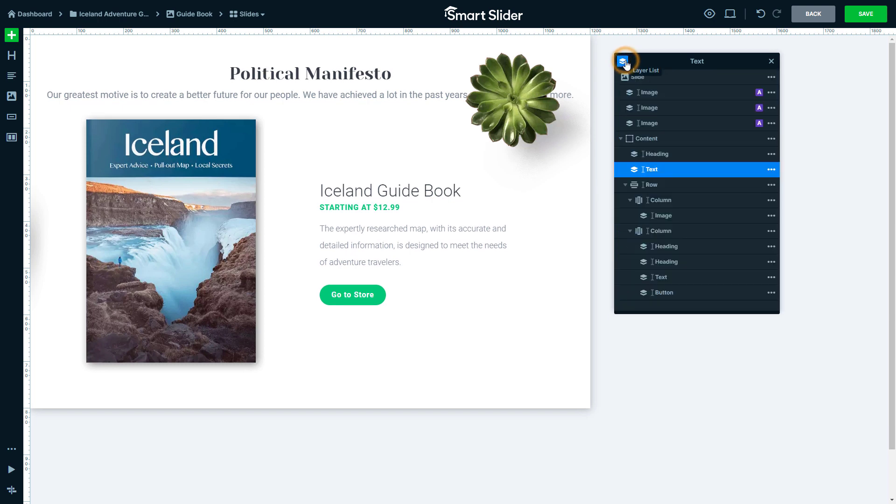
pyautogui.click(772, 92)
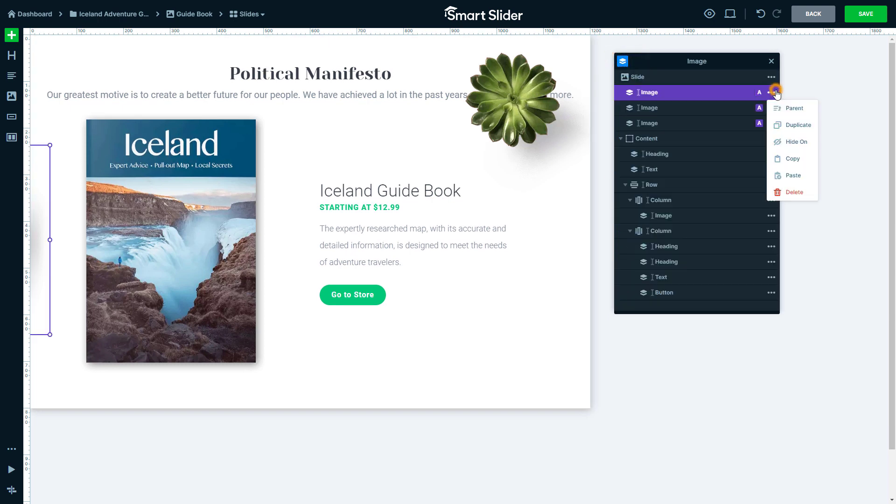
pyautogui.click(778, 193)
pyautogui.click(772, 92)
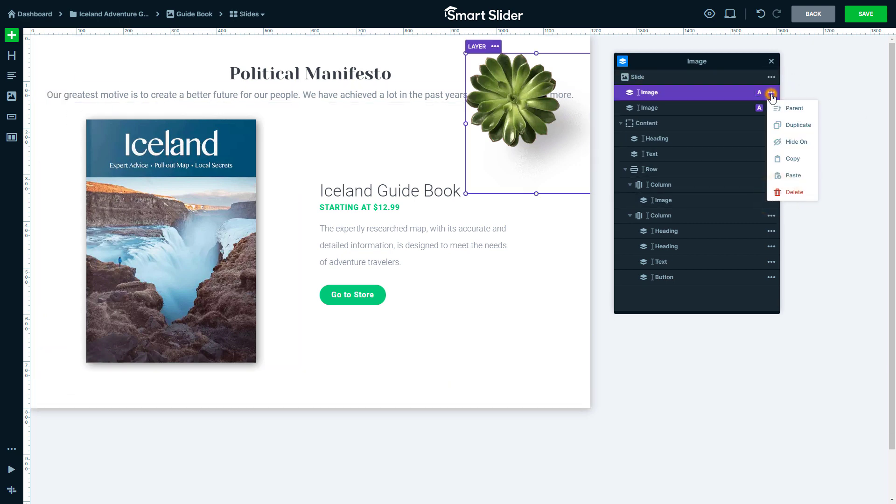
pyautogui.click(780, 192)
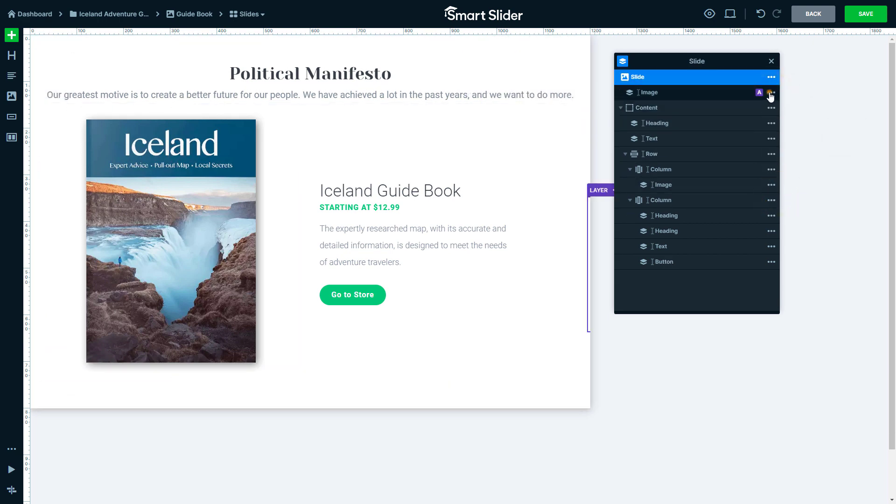
pyautogui.click(771, 92)
pyautogui.click(785, 191)
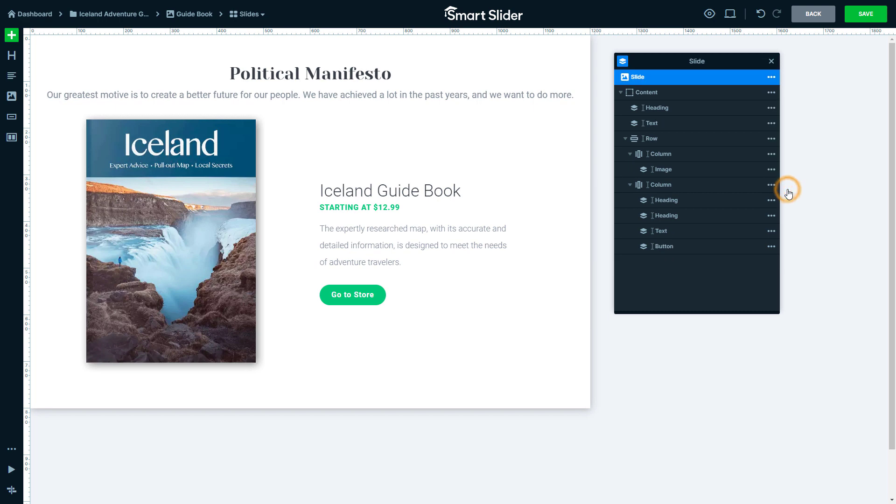
# Narrow the text layer below Political Manifesto to about 600 px with spacing beneath it, and make the slide slightly taller.
pyautogui.click(582, 100)
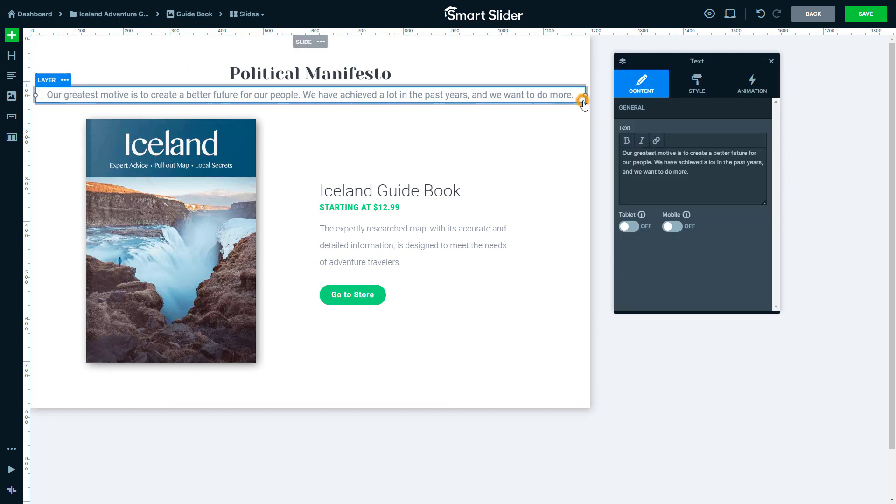
pyautogui.moveTo(585, 95); pyautogui.dragTo(439, 135)
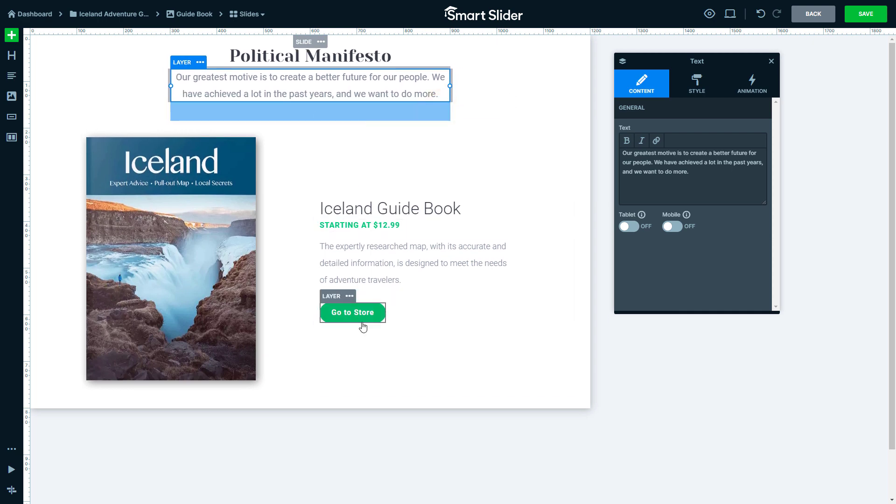
pyautogui.moveTo(320, 404); pyautogui.dragTo(320, 418)
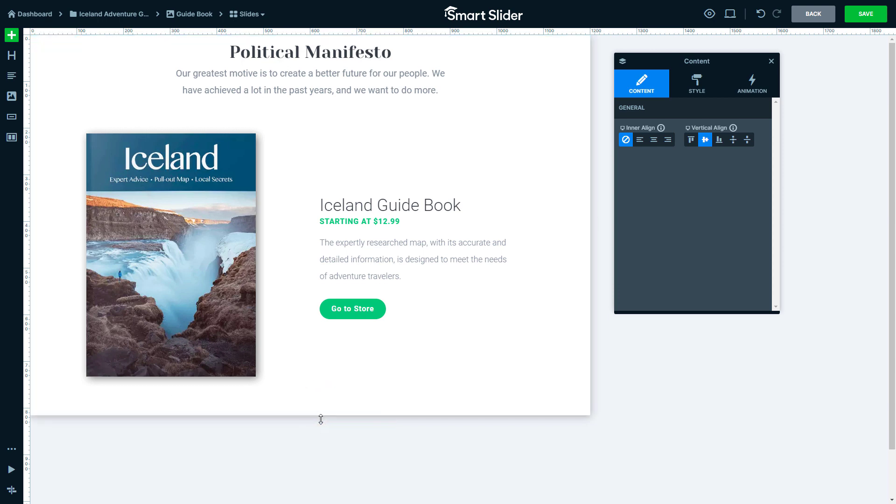
# Change the Iceland Guide Book heading's text to "Biography of Political Party".
pyautogui.click(419, 207)
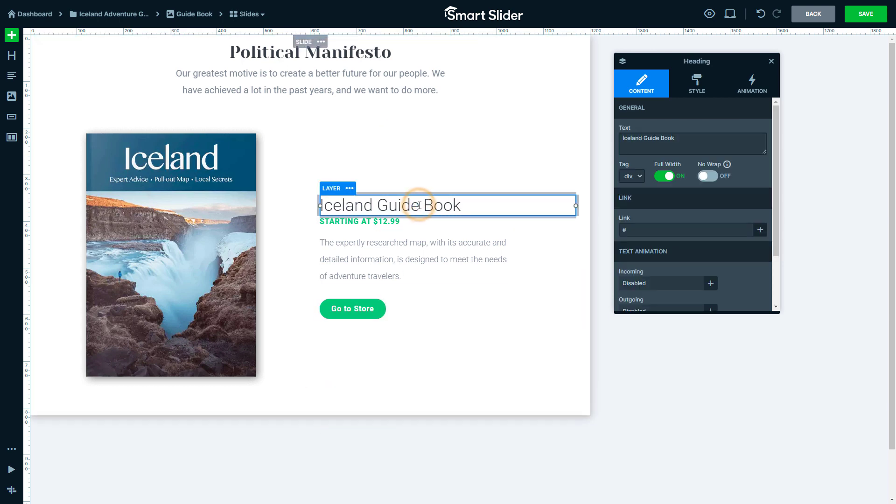
pyautogui.tripleClick(690, 138)
pyautogui.write('Biography of Political Party')
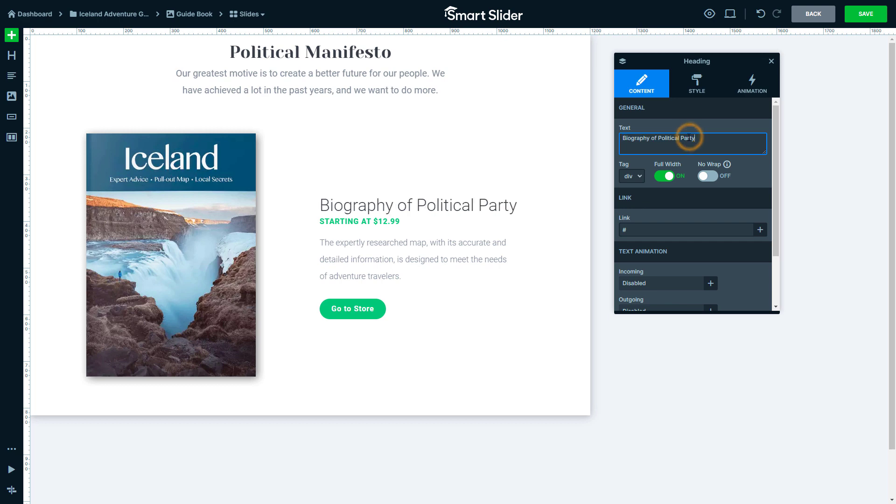
pyautogui.click(689, 127)
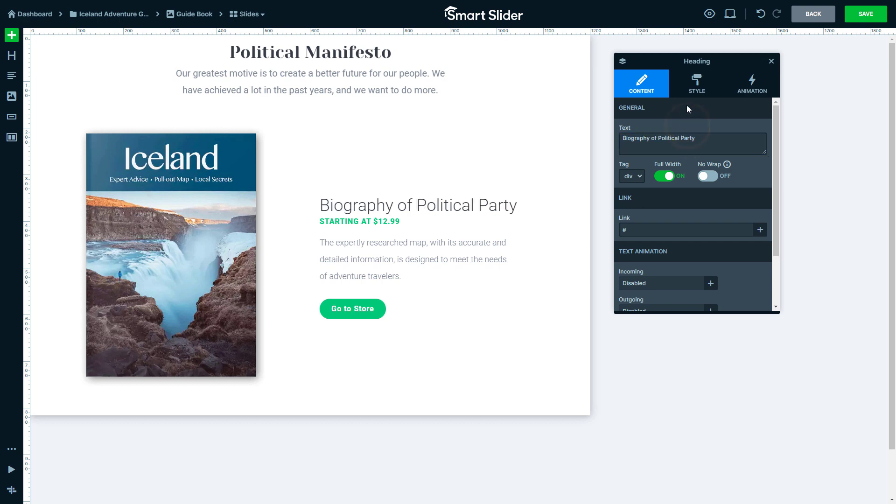
# Style the Biography heading with Yeseva One, Arial at 24 px and line height 1.5, and add spacing below it.
pyautogui.click(696, 87)
pyautogui.click(669, 161)
pyautogui.click(666, 149)
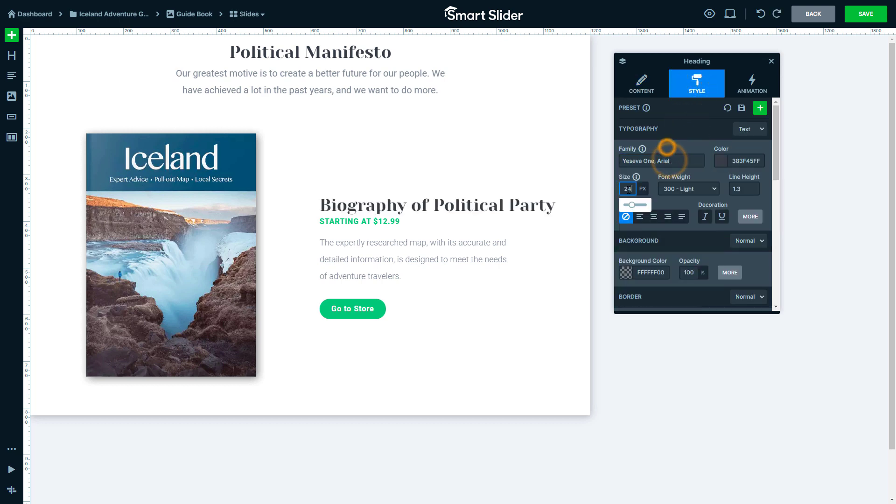
pyautogui.click(745, 189)
pyautogui.click(741, 232)
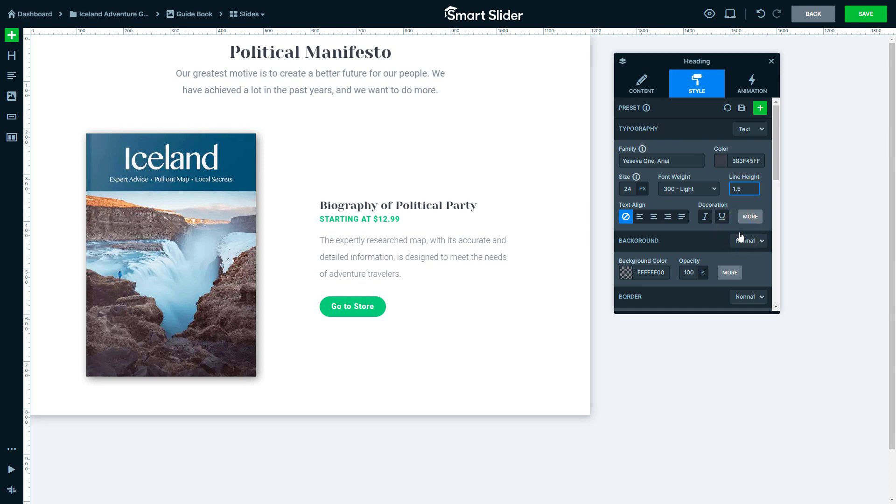
pyautogui.moveTo(517, 210); pyautogui.dragTo(514, 227)
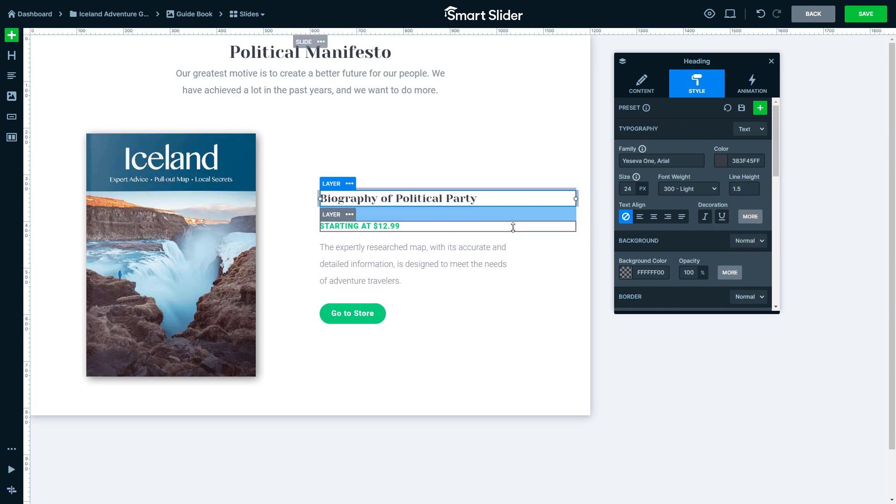
# Set the "Starting at $12.99" heading's font size to 14 px and its color to 243040FF.
pyautogui.click(514, 228)
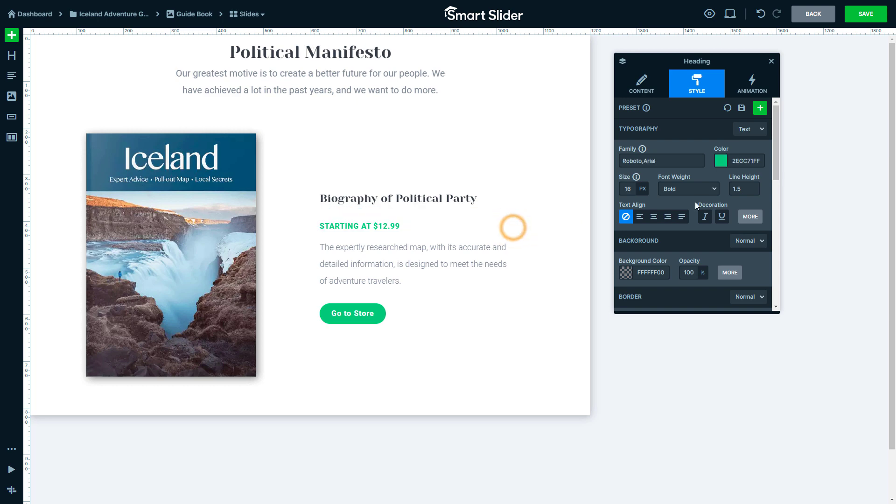
pyautogui.click(627, 189)
pyautogui.write('14')
pyautogui.click(647, 171)
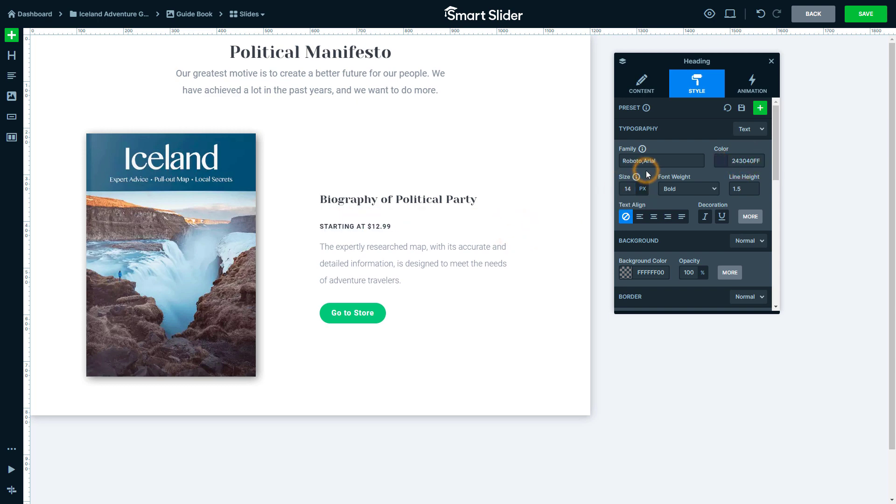
# Replace the "Starting at $12.99" heading's text with "2007-2012".
pyautogui.click(645, 91)
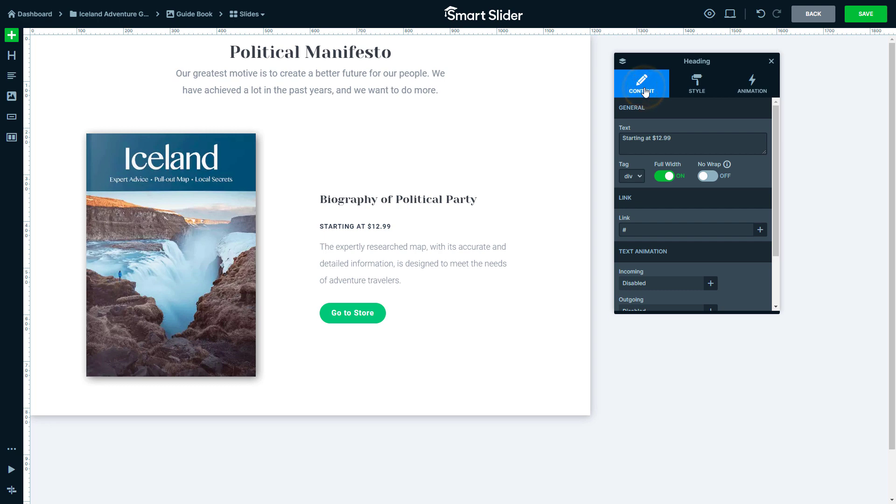
pyautogui.tripleClick(656, 134)
pyautogui.write('2007-2012')
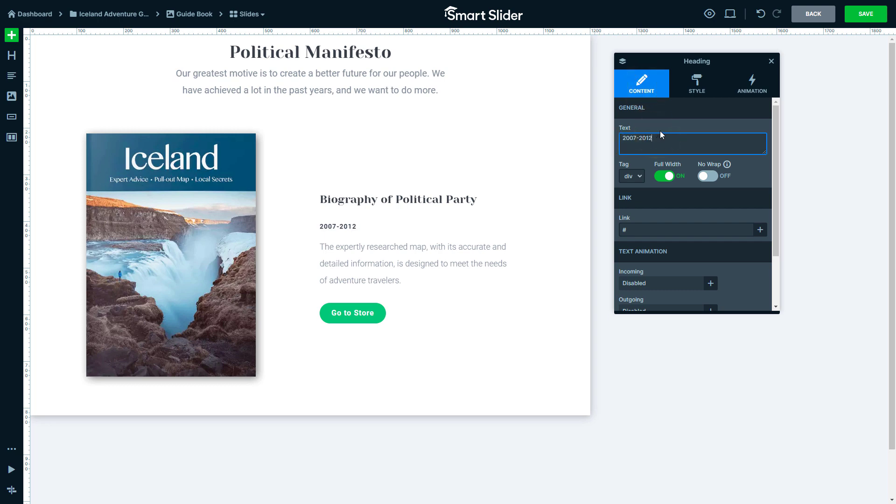
pyautogui.click(663, 129)
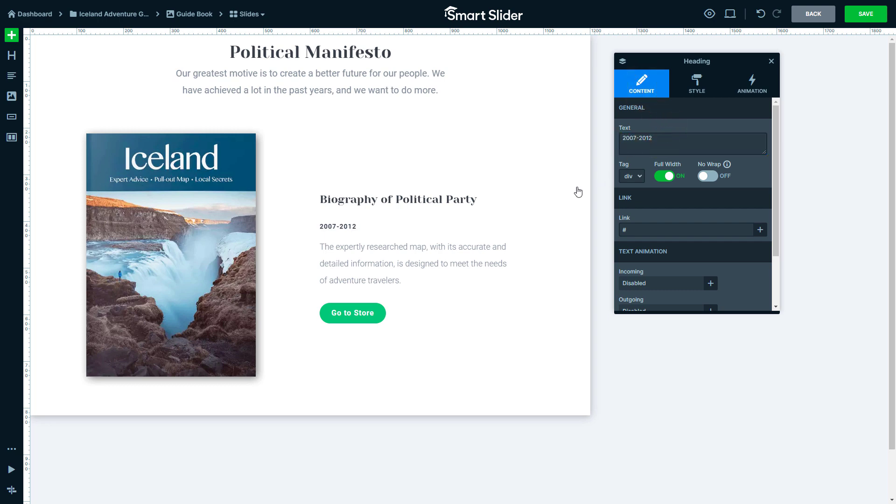
# Replace the book description with "The party helped to prepare many laws to increase public safety and to support elderly people.".
pyautogui.click(453, 257)
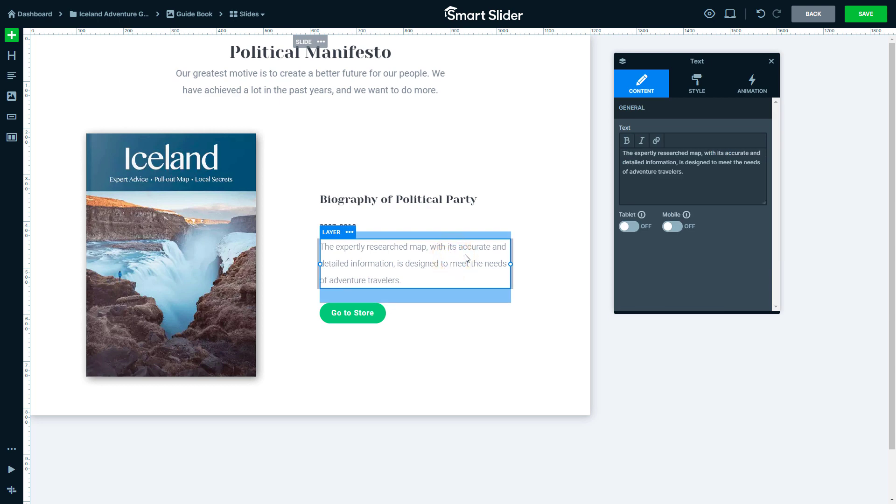
pyautogui.click(646, 172)
pyautogui.tripleClick(646, 173)
pyautogui.write('The party helped to prepare many laws to increase public safety and to support elderly people.')
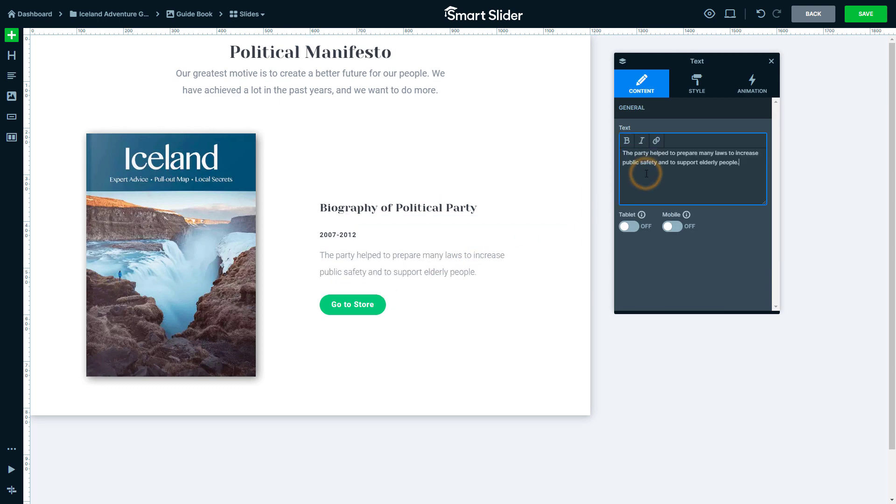
pyautogui.click(666, 125)
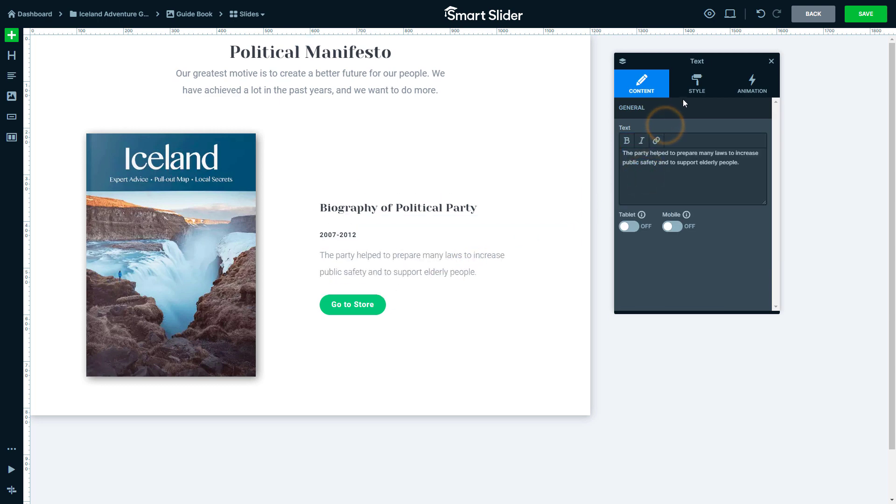
# Set the party description's font size to 16 px, font weight to Normal and line height to 1.5.
pyautogui.click(697, 83)
pyautogui.click(678, 187)
pyautogui.click(672, 199)
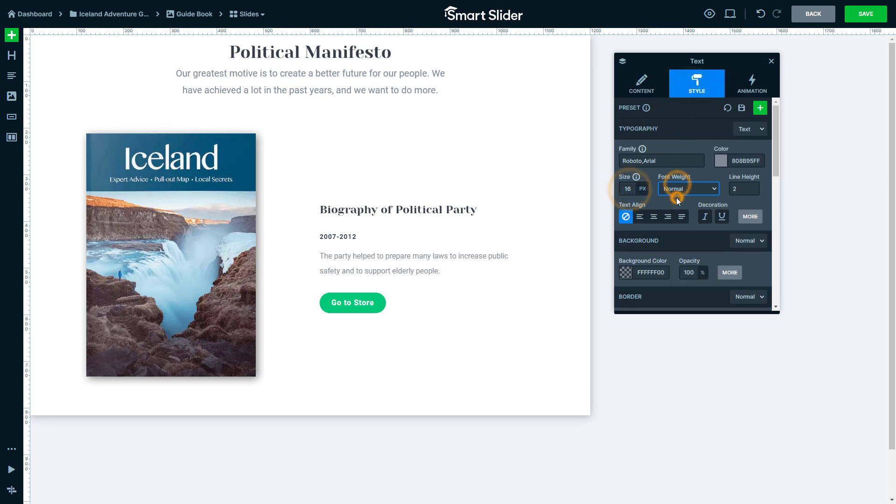
pyautogui.click(745, 189)
pyautogui.click(739, 237)
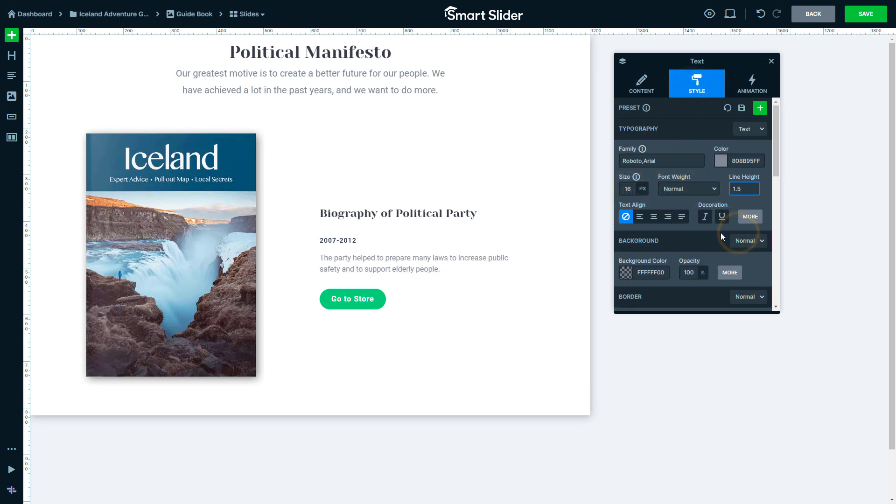
# Reduce the spacing above the party description and widen the layer to a maximum width of 500px.
pyautogui.click(424, 250)
pyautogui.moveTo(424, 251); pyautogui.dragTo(462, 243)
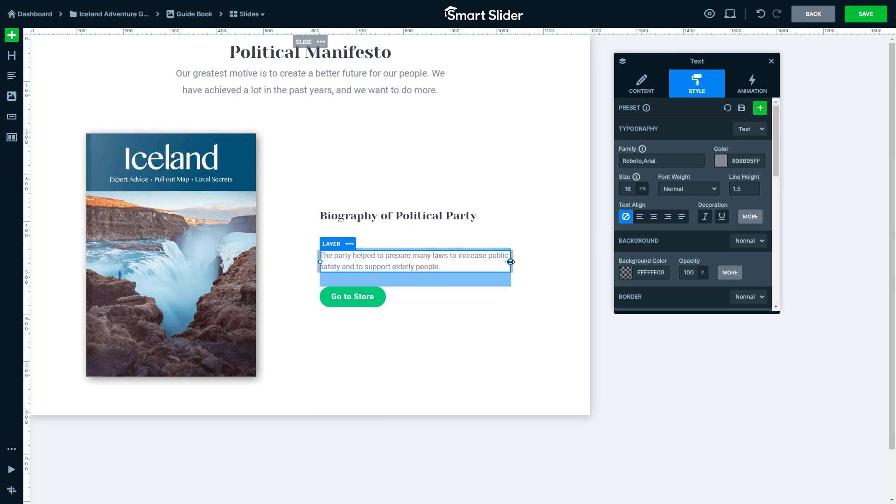
pyautogui.moveTo(509, 262); pyautogui.dragTo(552, 264)
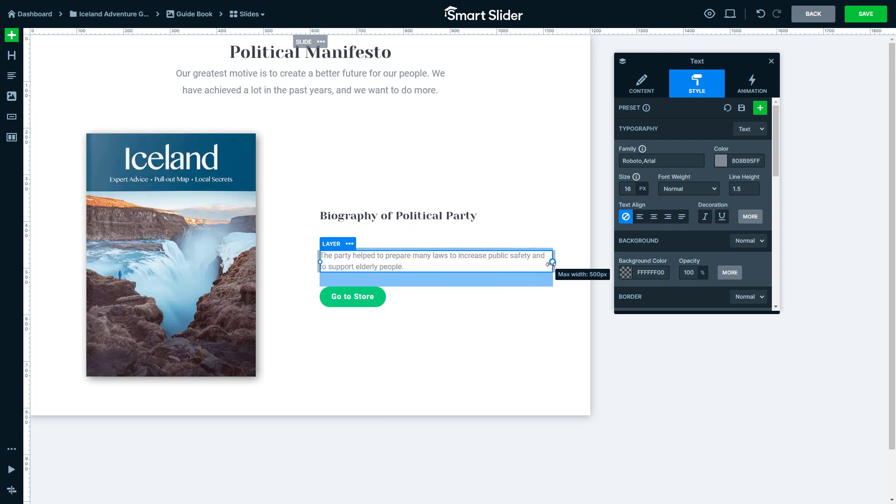
# Delete the Go to Store button layer from the book description column.
pyautogui.click(379, 300)
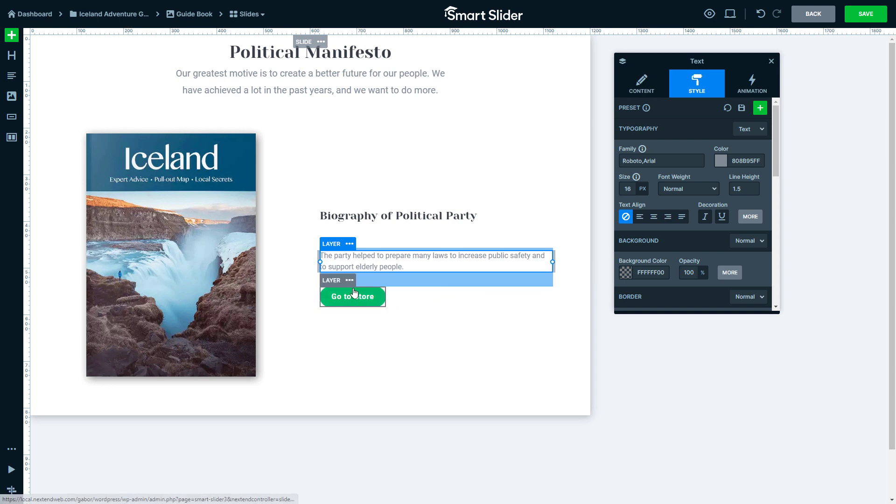
pyautogui.click(350, 280)
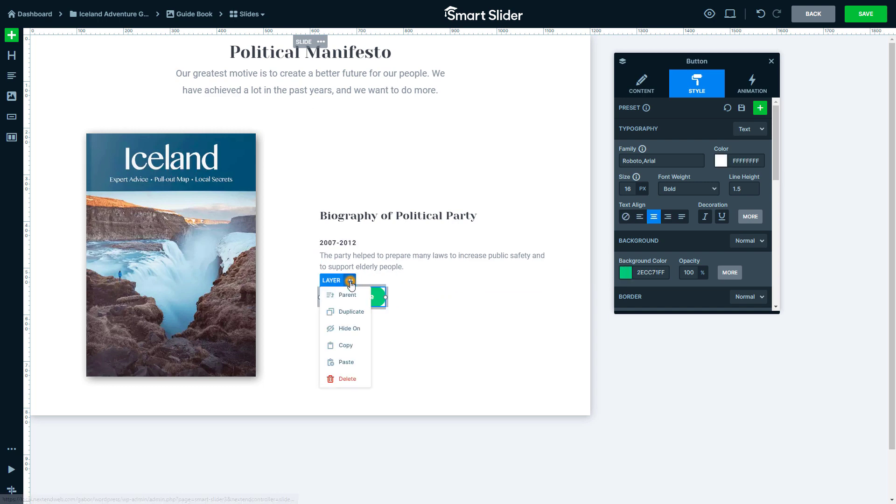
pyautogui.click(350, 378)
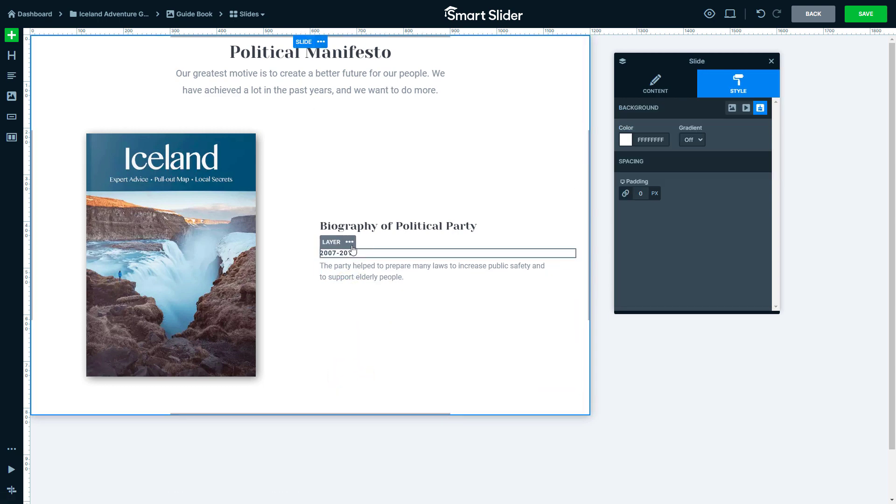
# Duplicate the 2007-2012 heading layer twice to get three date headings in the column.
pyautogui.click(350, 243)
pyautogui.click(351, 273)
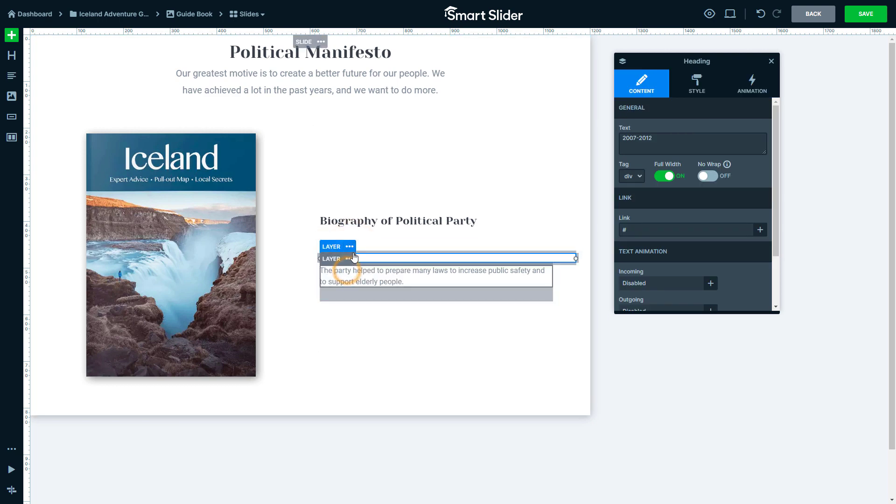
pyautogui.click(350, 247)
pyautogui.click(350, 278)
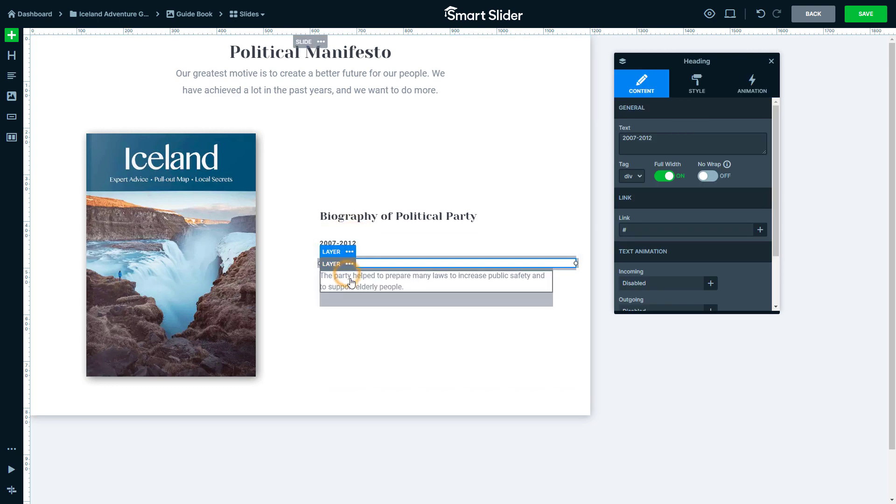
# Duplicate the party description twice and move the spare 2007-2012 headings so each description has a date above it.
pyautogui.click(351, 282)
pyautogui.click(350, 263)
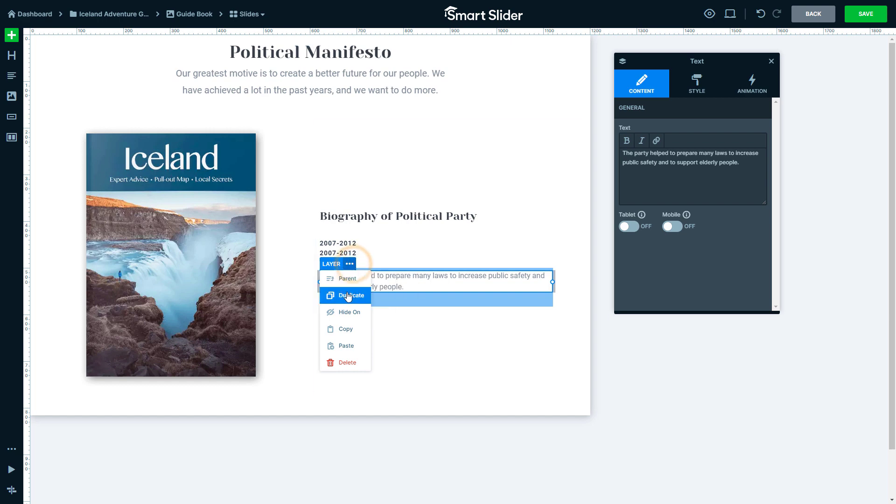
pyautogui.click(348, 296)
pyautogui.click(351, 284)
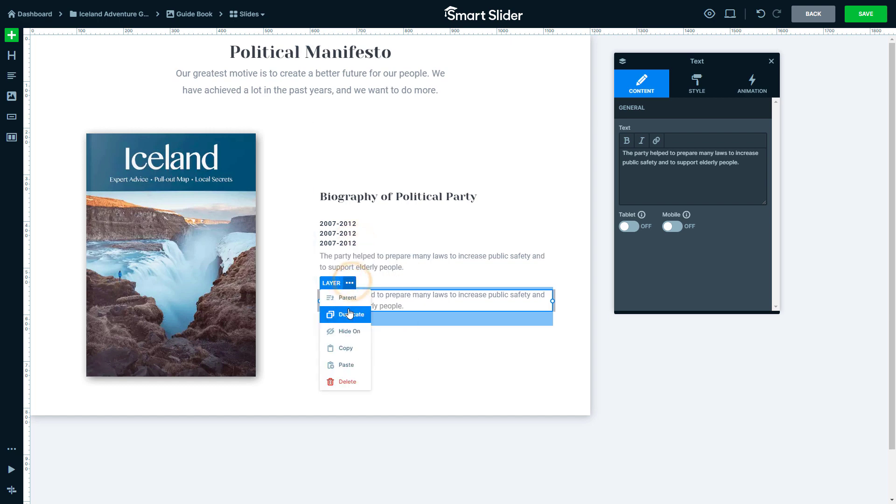
pyautogui.click(350, 314)
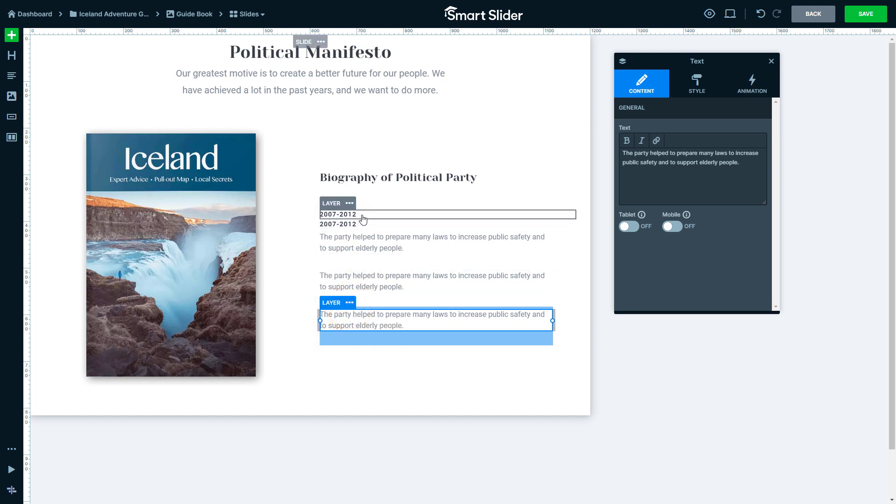
pyautogui.moveTo(363, 229); pyautogui.dragTo(366, 301)
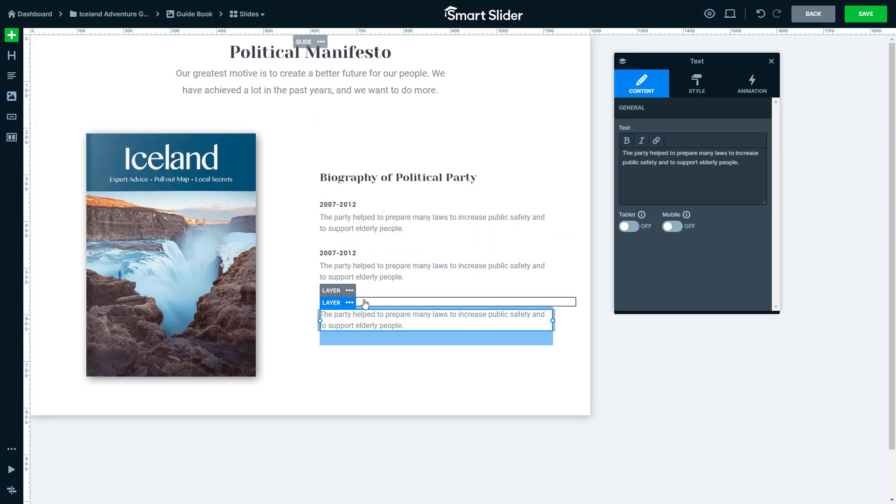
# Change the second entry's heading to 2012-2017 and its text to "We continued to pursue our goals and fought for a better future for everyone.".
pyautogui.click(366, 250)
pyautogui.tripleClick(660, 140)
pyautogui.write('2012-2017')
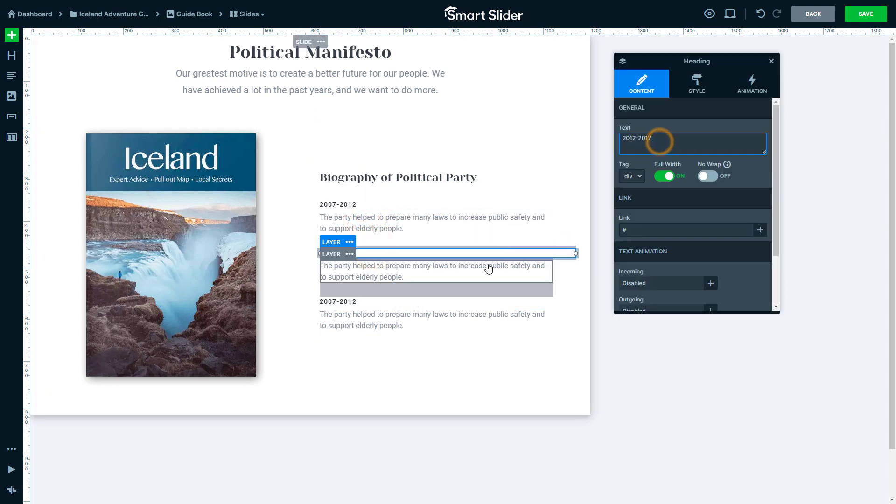
pyautogui.click(482, 270)
pyautogui.click(685, 164)
pyautogui.hotkey('ctrl', 'a')
pyautogui.write('We continued to pursue our goals and fought for a better future for everyone.')
# Make the third entry 2017-2022, "We made several law proposals to protect our environment. Many of the proposals were accepted.", and reduce the spacing below.
pyautogui.click(352, 301)
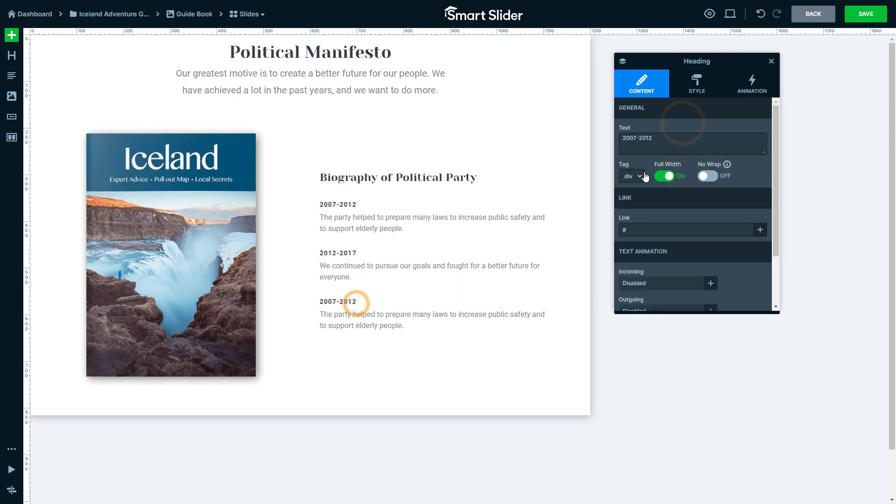
pyautogui.tripleClick(663, 146)
pyautogui.write('2017-2022')
pyautogui.click(542, 317)
pyautogui.click(632, 174)
pyautogui.hotkey('ctrl', 'a')
pyautogui.write('We made several law proposals to protect our environment. Many of the proposals were accepted.')
pyautogui.click(705, 226)
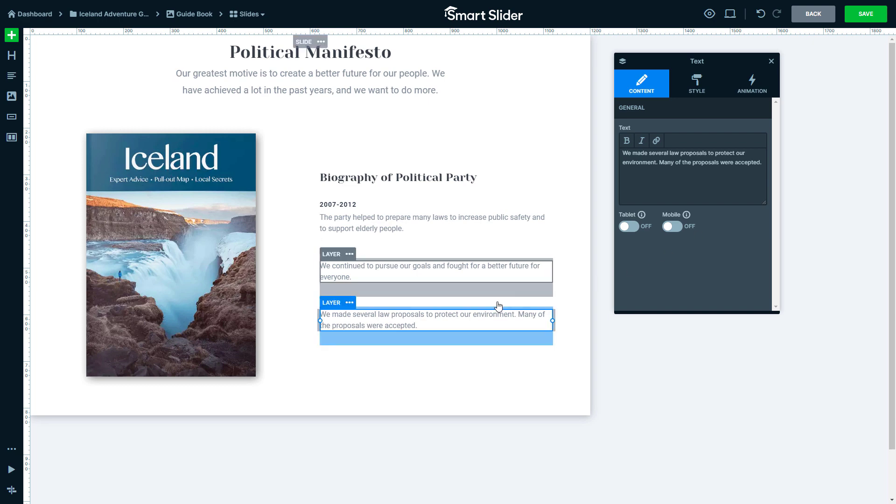
pyautogui.moveTo(444, 340); pyautogui.dragTo(455, 330)
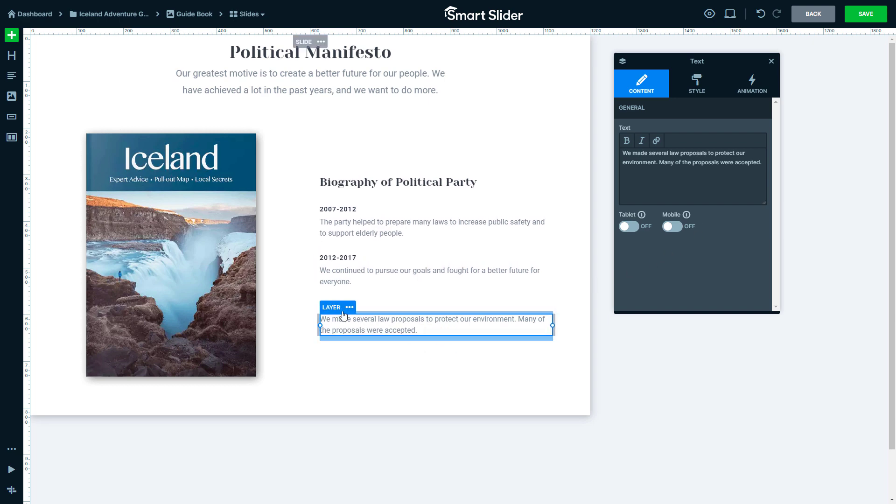
# Replace the Iceland book cover with the circular protest image manifesto-1.png from the media library.
pyautogui.doubleClick(230, 246)
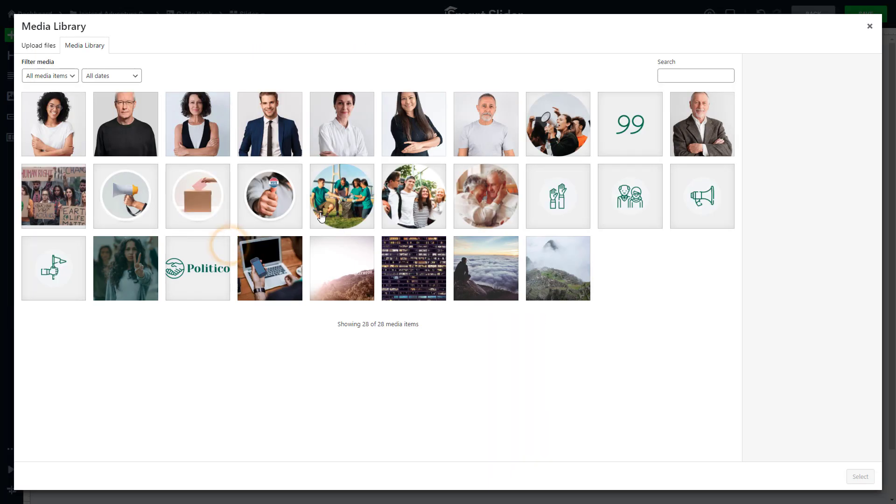
pyautogui.click(548, 128)
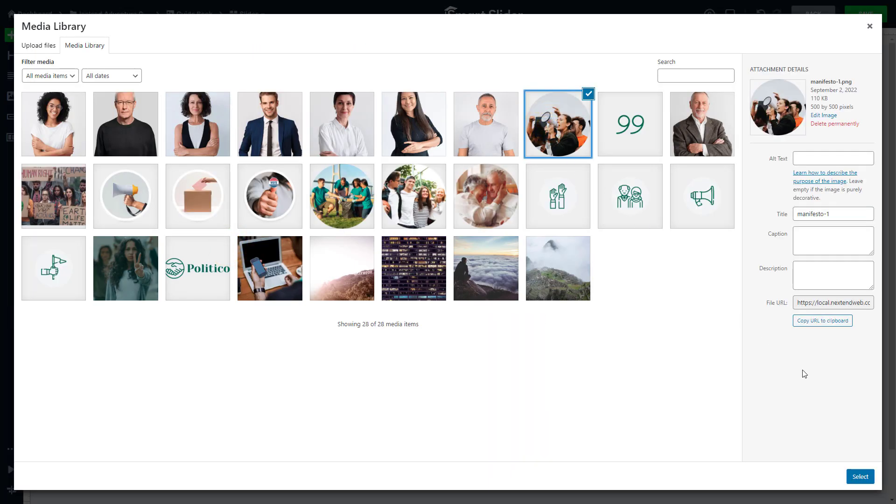
pyautogui.click(861, 476)
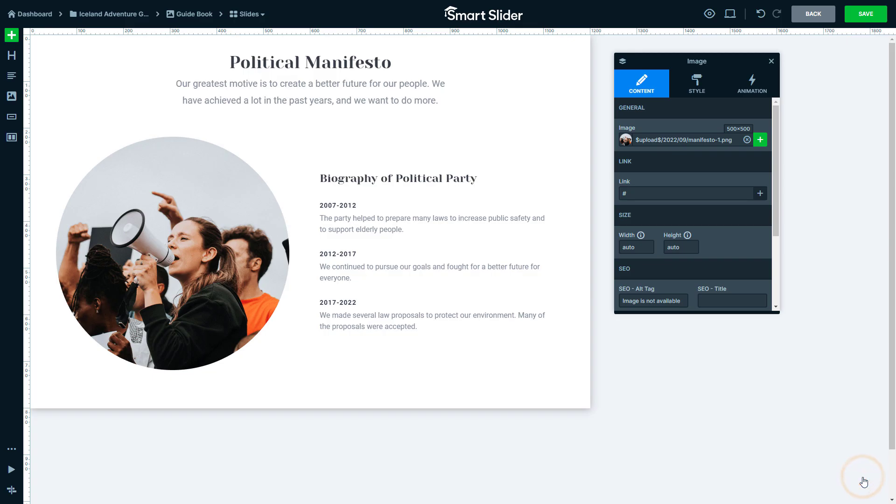
# Reduce the padding of the column holding the protest image to 0px on all sides.
pyautogui.click(303, 324)
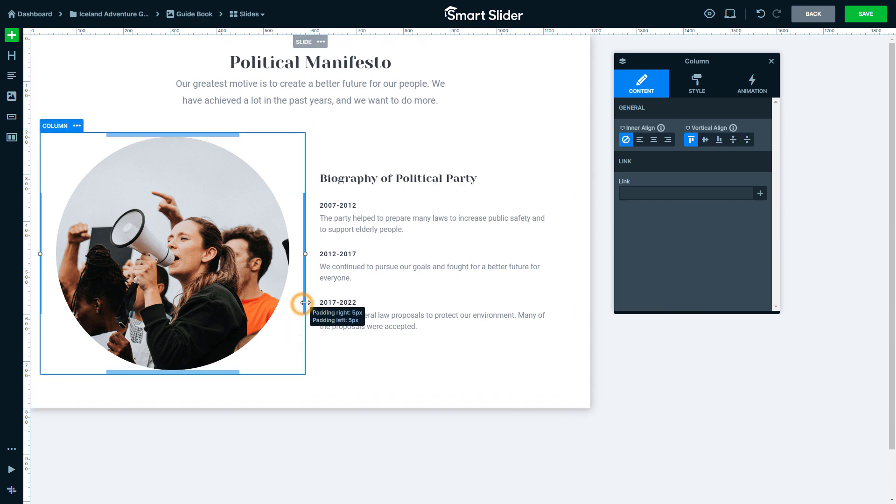
pyautogui.click(303, 304)
pyautogui.click(229, 371)
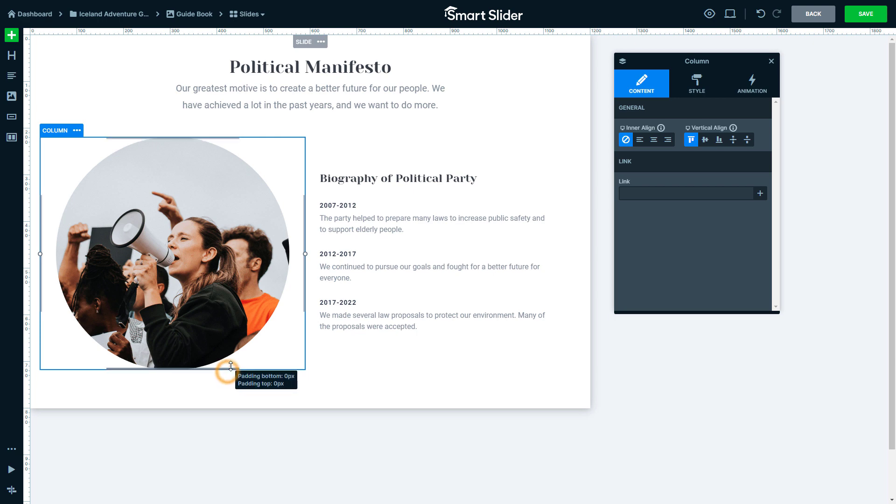
# Set the gutter of the row holding the image and biography columns to 40 px.
pyautogui.click(95, 135)
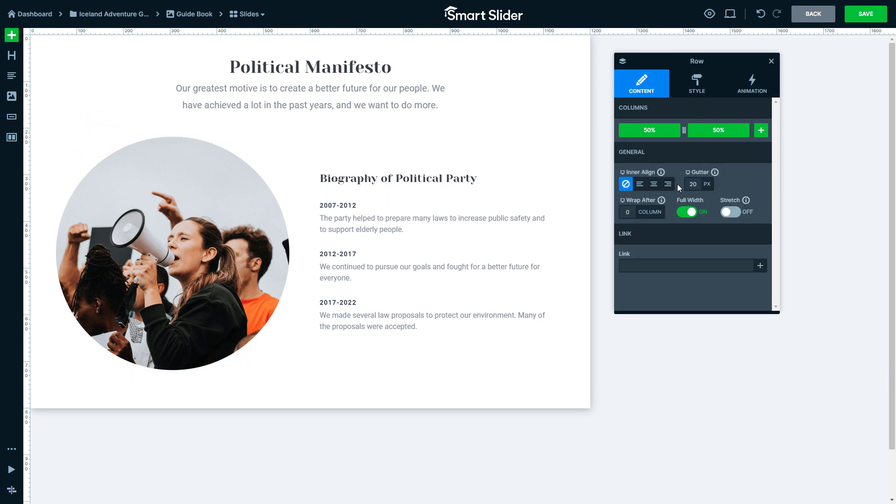
pyautogui.doubleClick(696, 184)
pyautogui.write('40')
pyautogui.click(700, 161)
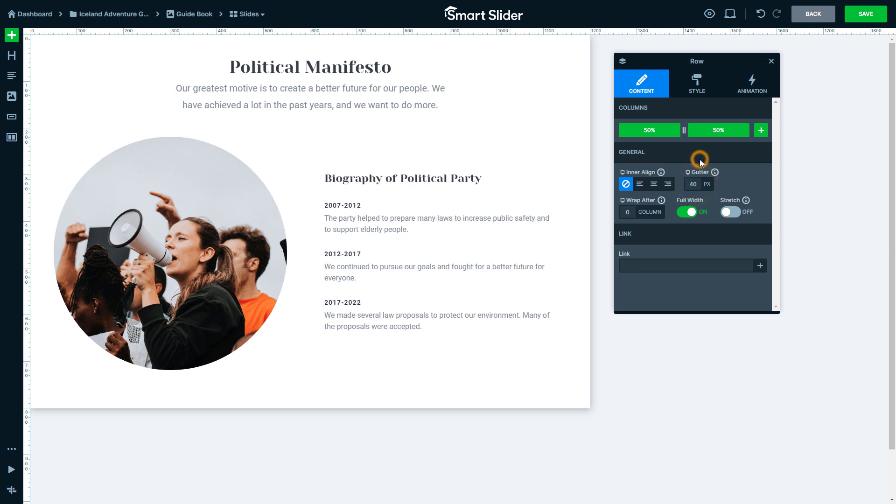
# Add an absolute-positioned image layer to the slide and assign it the vote badge picture 1.png.
pyautogui.click(11, 35)
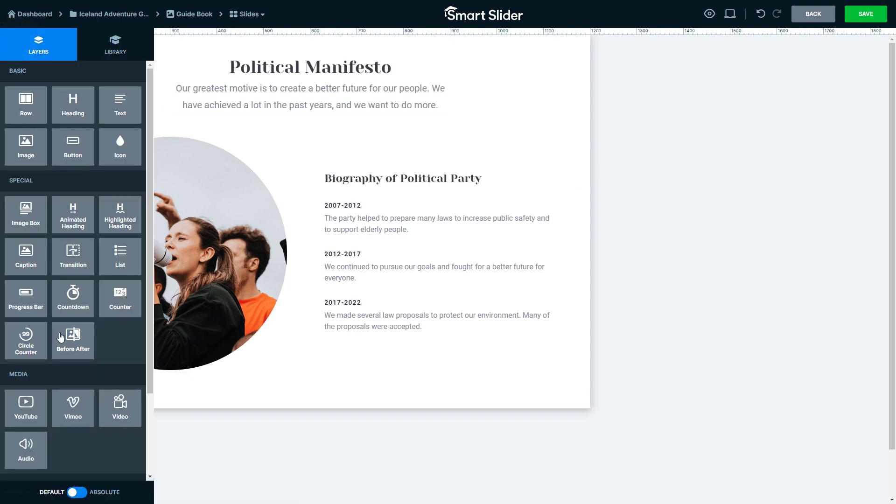
pyautogui.click(82, 493)
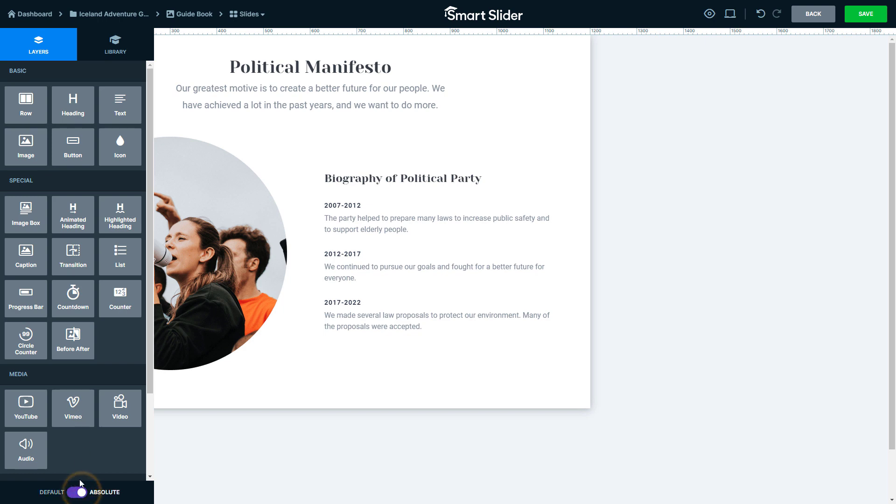
pyautogui.moveTo(32, 154); pyautogui.dragTo(264, 167)
pyautogui.doubleClick(293, 200)
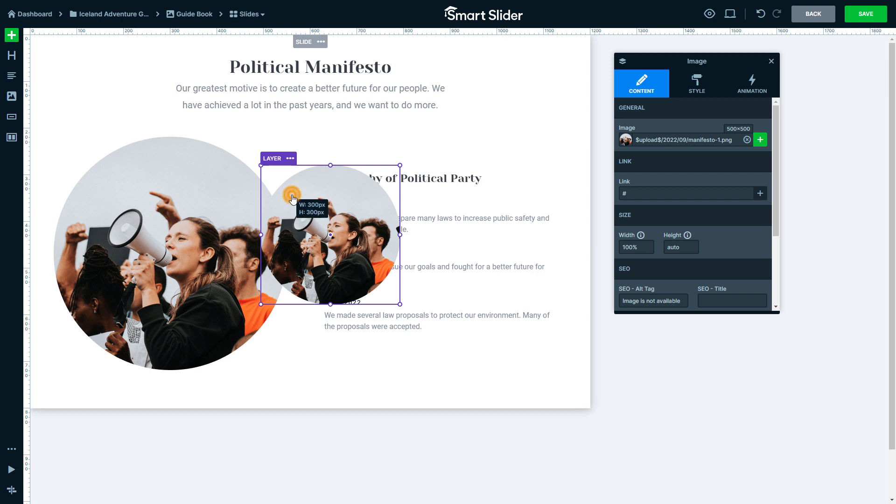
pyautogui.click(293, 200)
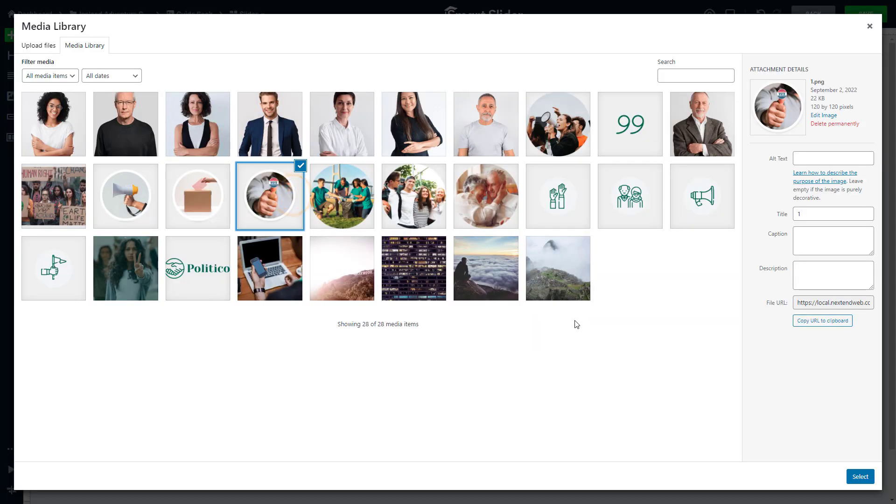
pyautogui.click(861, 477)
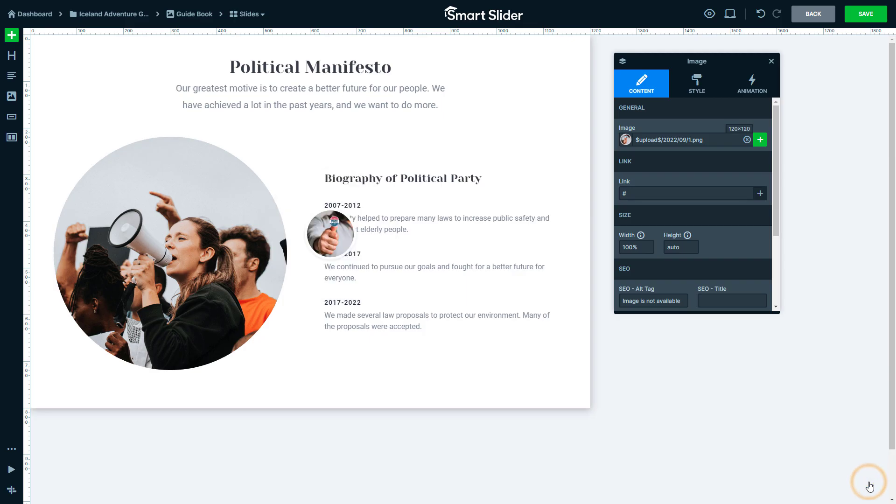
# Place the vote badge image, 120 px wide, on the large circle's upper-right edge and open its position and size settings.
pyautogui.moveTo(340, 245); pyautogui.dragTo(279, 201)
pyautogui.click(278, 201)
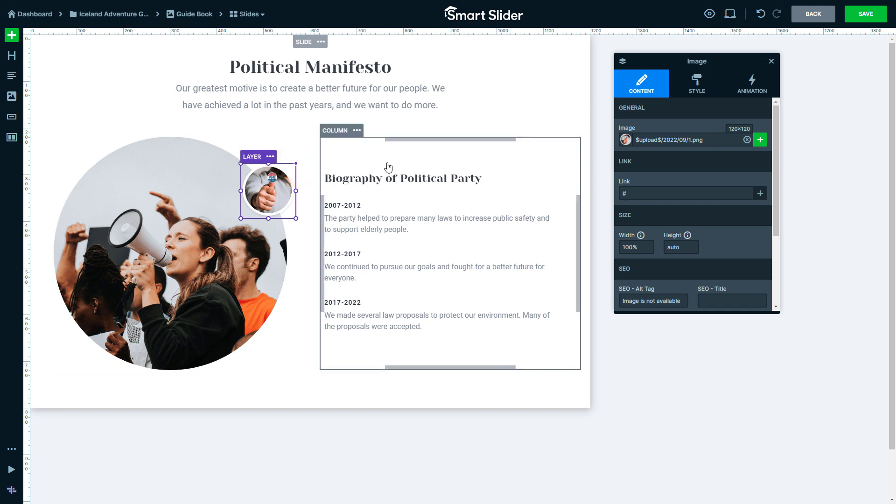
pyautogui.click(696, 88)
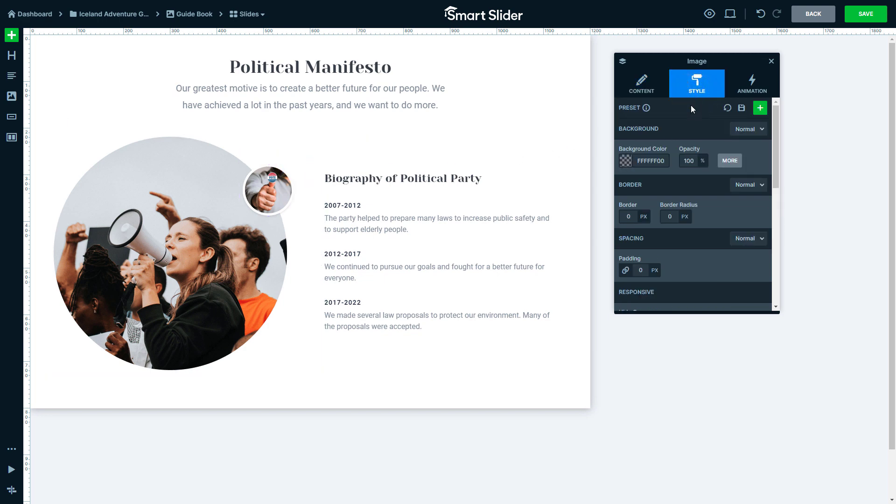
pyautogui.scroll(-5, 690, 136)
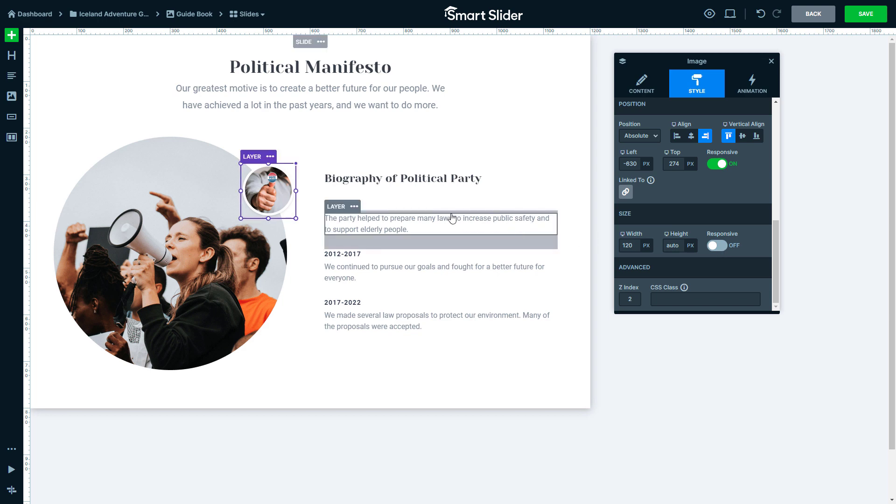
# Duplicate the vote badge image, place the copy on the large circle's bottom edge and replace its picture with the megaphone 2.png.
pyautogui.click(270, 157)
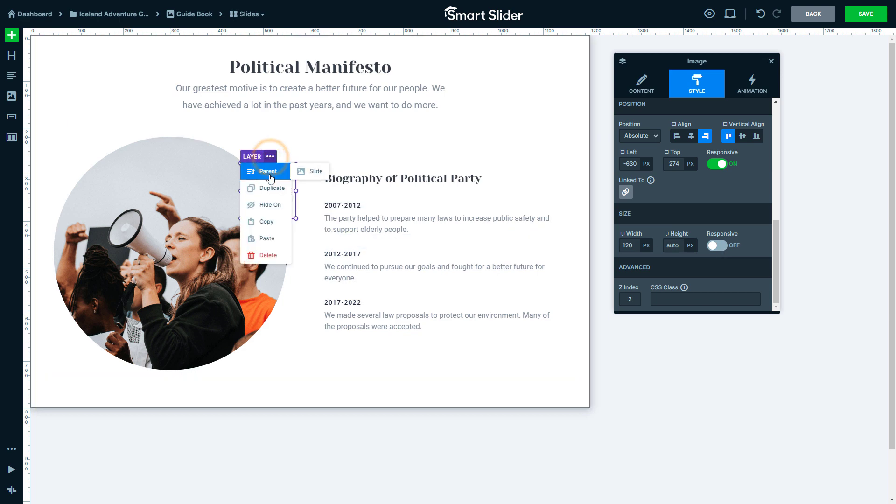
pyautogui.click(271, 187)
pyautogui.moveTo(290, 210); pyautogui.dragTo(219, 363)
pyautogui.doubleClick(219, 363)
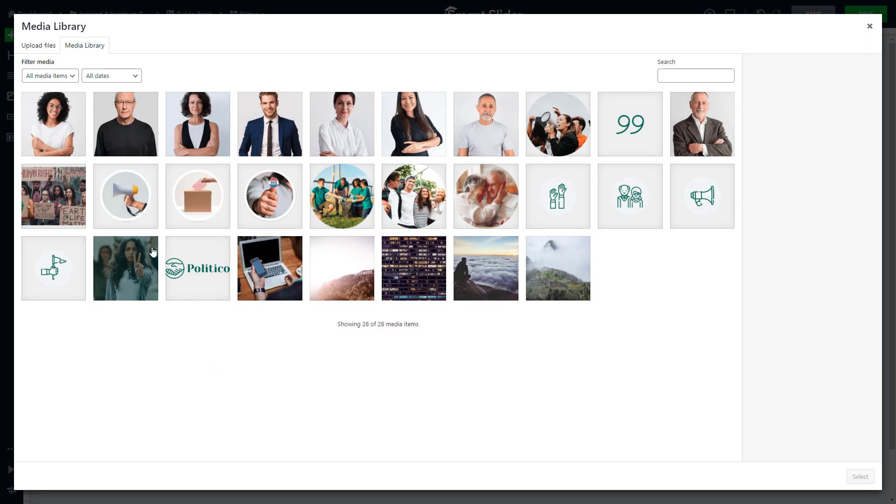
pyautogui.click(138, 224)
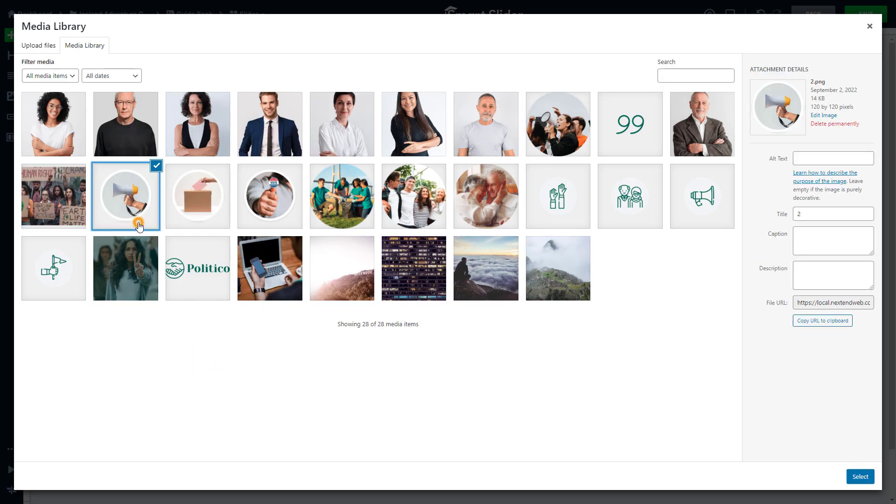
pyautogui.click(854, 475)
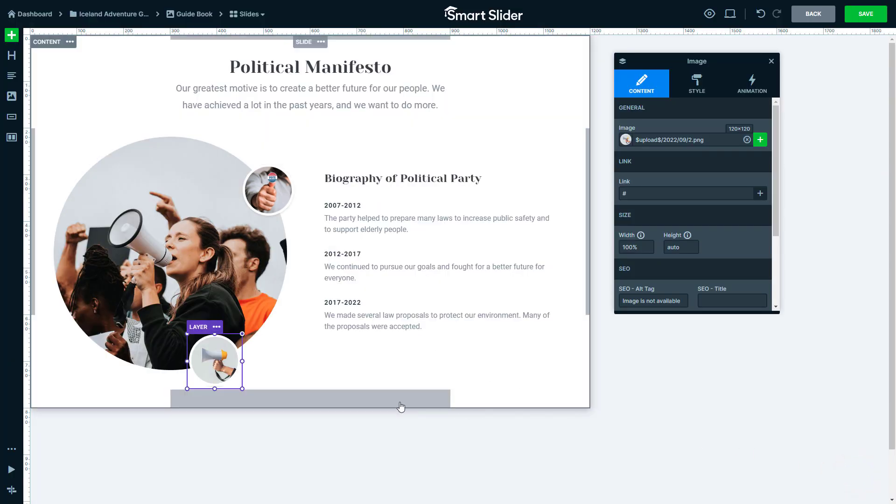
pyautogui.click(242, 387)
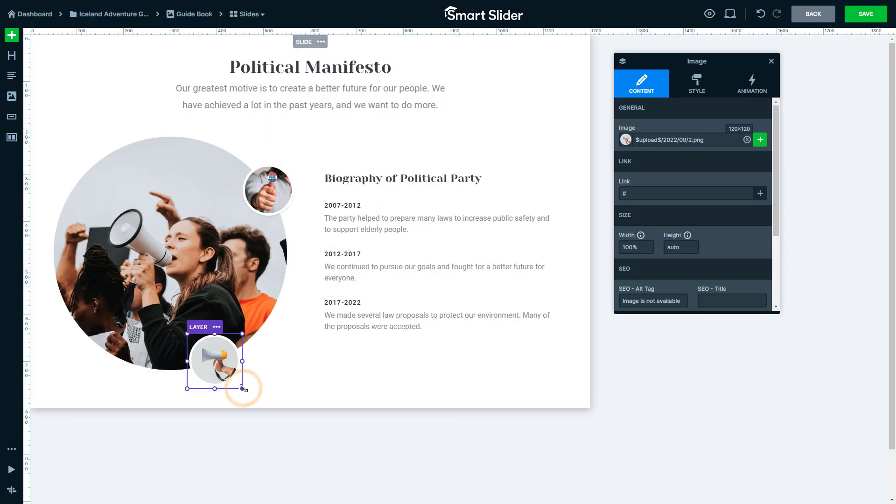
# Duplicate the small megaphone image, place the copy on the large circle's left edge and replace its picture with the ballot box 3.png.
pyautogui.click(218, 329)
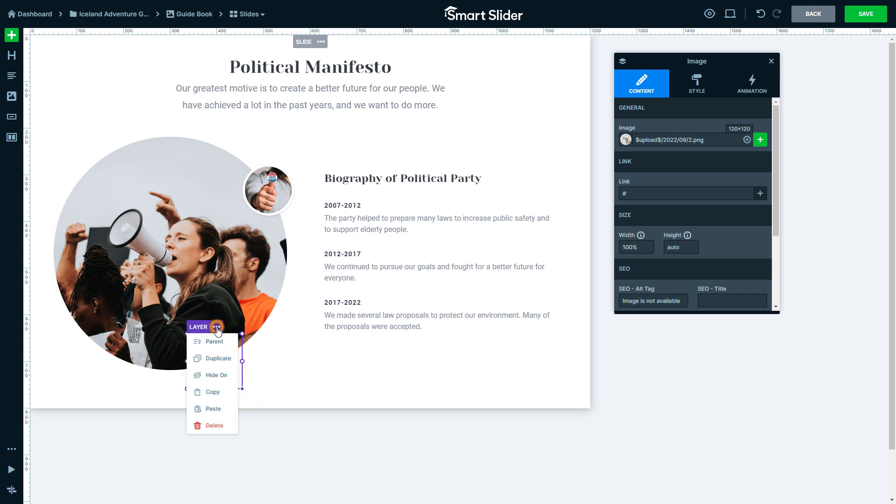
pyautogui.click(220, 360)
pyautogui.moveTo(242, 379); pyautogui.dragTo(70, 252)
pyautogui.doubleClick(70, 252)
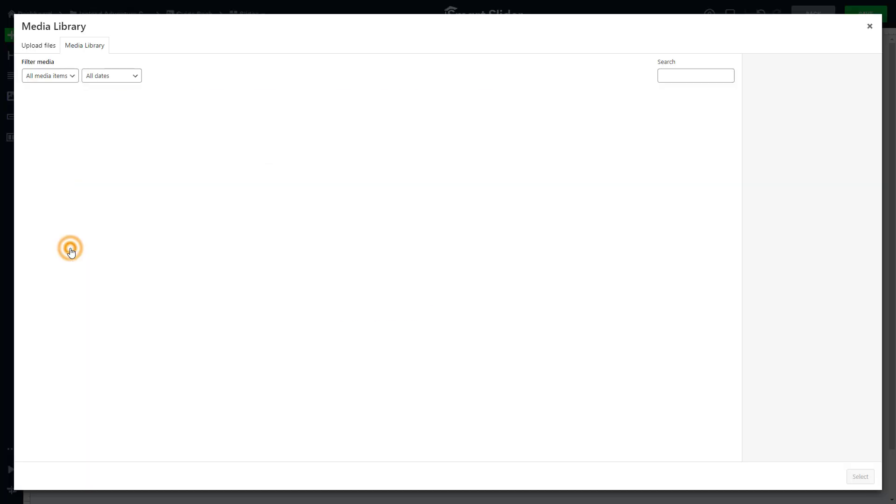
pyautogui.click(198, 222)
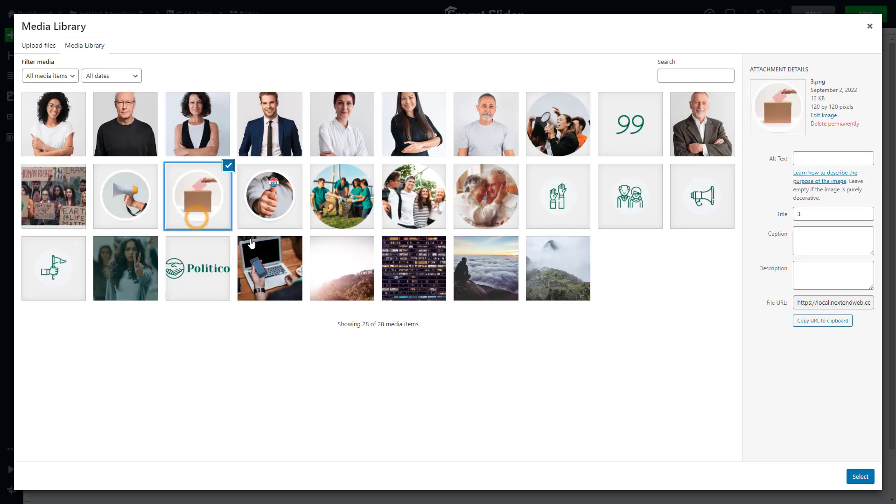
pyautogui.click(859, 477)
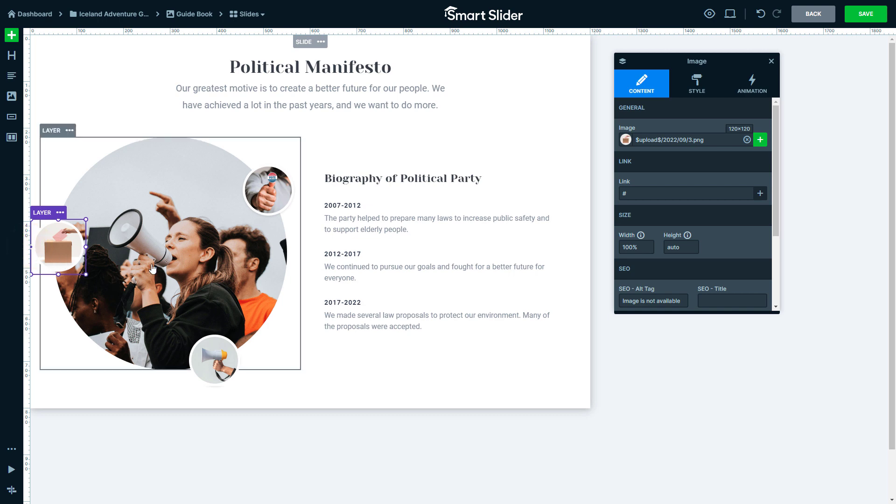
# Give the small ballot box image an Upscale entrance animation and adjust its delay.
pyautogui.click(750, 93)
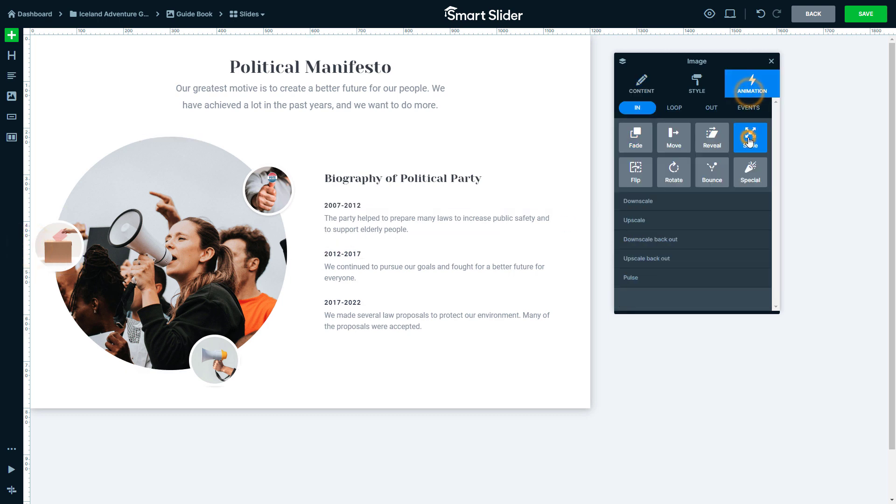
pyautogui.click(750, 136)
pyautogui.click(683, 179)
pyautogui.click(666, 223)
# Add Scale entrance animations to the small vote badge and megaphone images and adjust their delays.
pyautogui.click(268, 190)
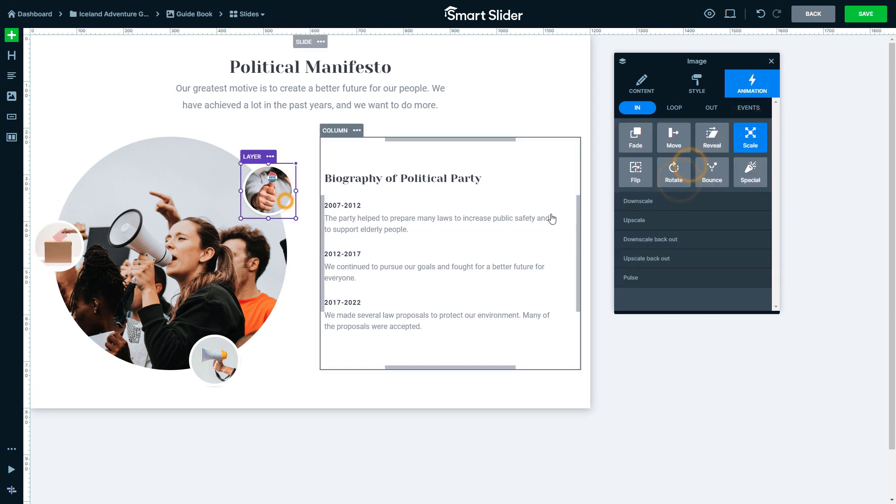
pyautogui.click(749, 138)
pyautogui.click(674, 178)
pyautogui.click(693, 164)
pyautogui.click(214, 362)
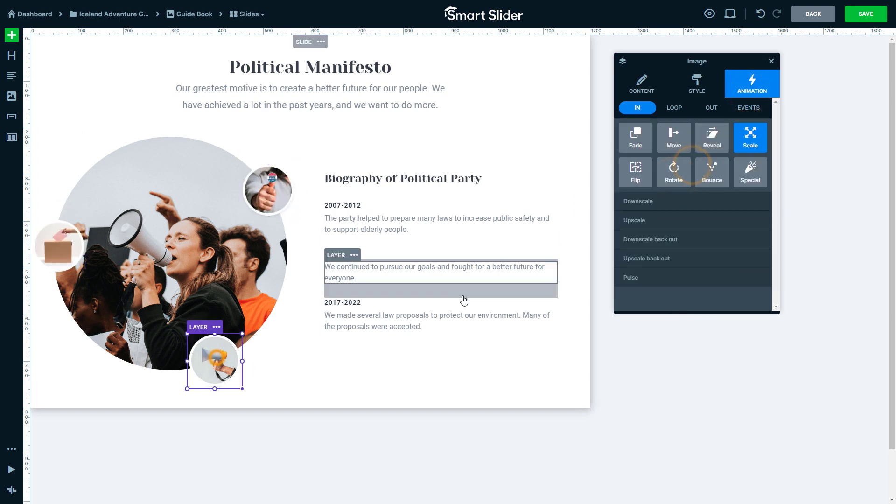
pyautogui.click(751, 136)
pyautogui.click(683, 179)
# Remove the large circular image's entrance animation and set the Biography of Political Party heading's animation delay and X offset to 0.
pyautogui.click(684, 241)
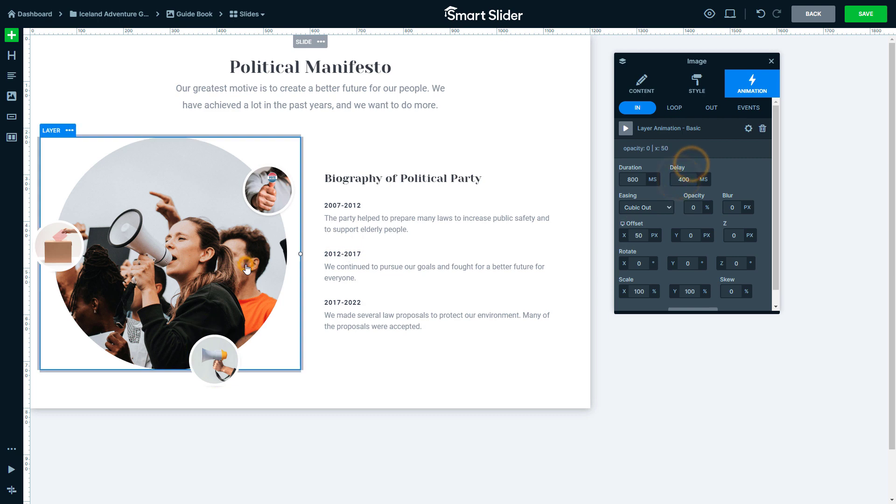
pyautogui.click(762, 128)
pyautogui.click(524, 180)
pyautogui.click(684, 179)
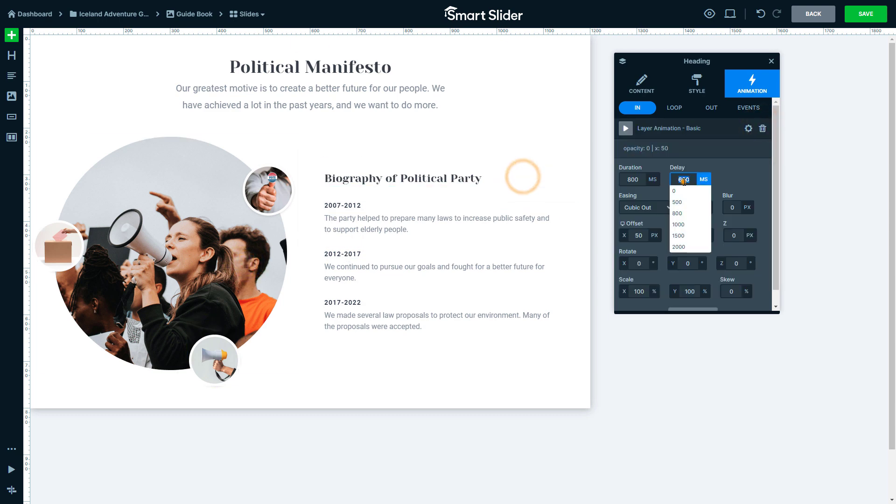
pyautogui.write('800')
pyautogui.click(636, 233)
# Change the entrance delay of the 2007-2012 heading and its paragraph, using 400 ms for the paragraph, and edit the paragraph's X offset.
pyautogui.click(424, 207)
pyautogui.click(684, 179)
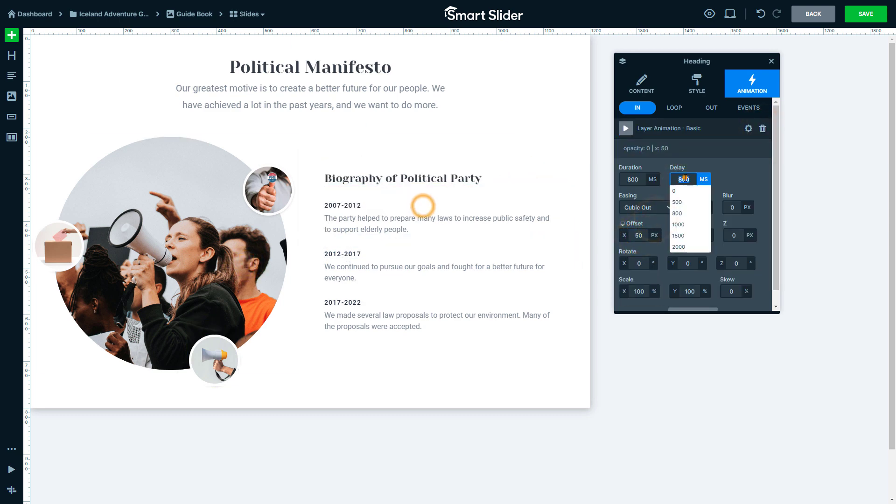
pyautogui.click(549, 218)
pyautogui.write('1000')
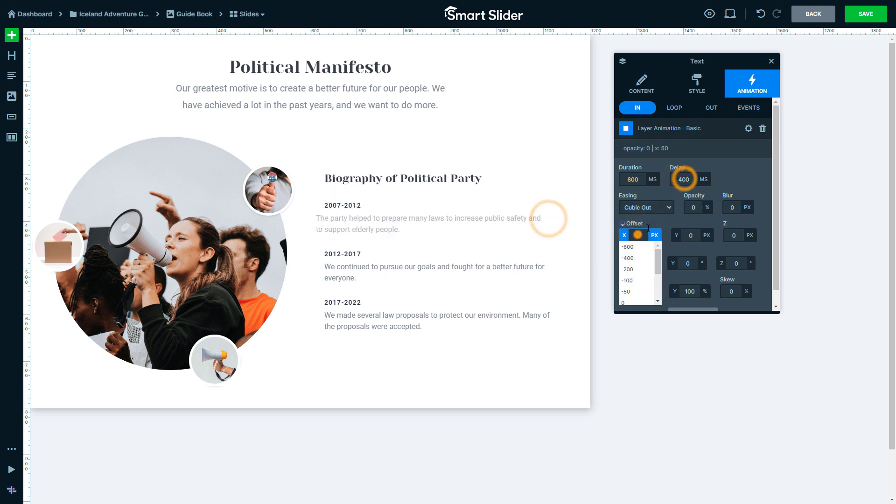
pyautogui.click(636, 234)
# Set the 2012-2017 heading's entrance delay to 1200 ms with X offset 0, and adjust the same settings on its paragraph.
pyautogui.click(501, 255)
pyautogui.click(679, 180)
pyautogui.click(636, 235)
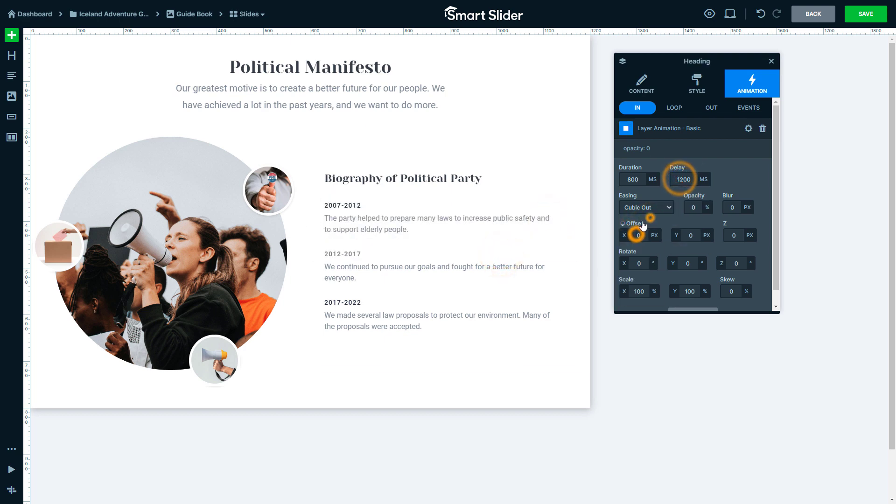
pyautogui.click(531, 269)
pyautogui.click(679, 180)
pyautogui.click(638, 235)
# Adjust the 2017-2022 heading's entrance delay and X offset, set its paragraph to 2000 ms and 0 px, and play the slide's animations.
pyautogui.click(504, 304)
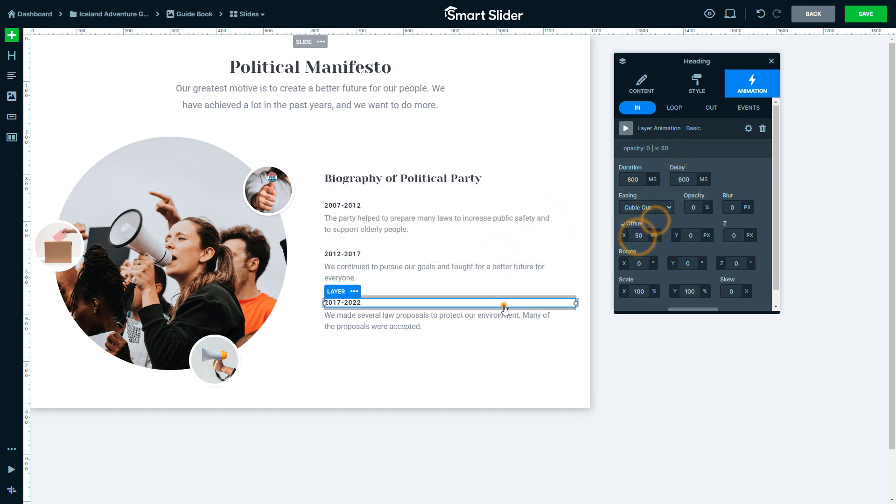
pyautogui.click(680, 179)
pyautogui.write('1300')
pyautogui.click(637, 235)
pyautogui.click(529, 322)
pyautogui.click(679, 179)
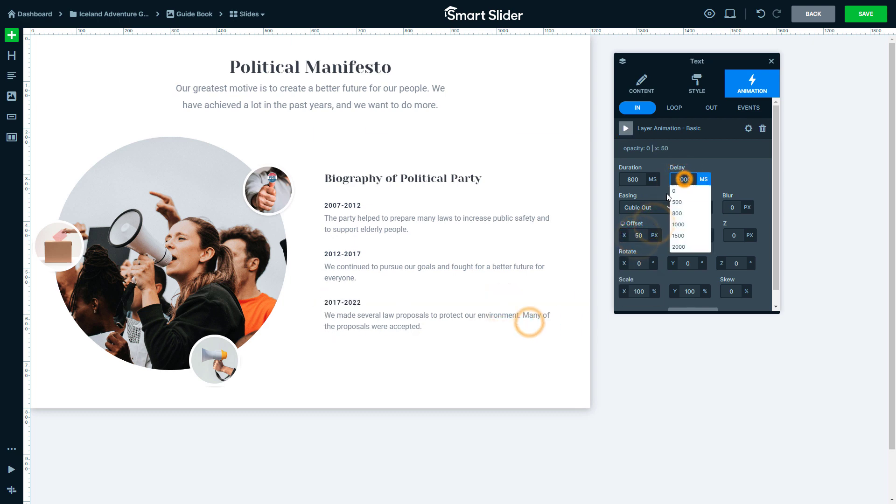
pyautogui.write('2000')
pyautogui.click(636, 233)
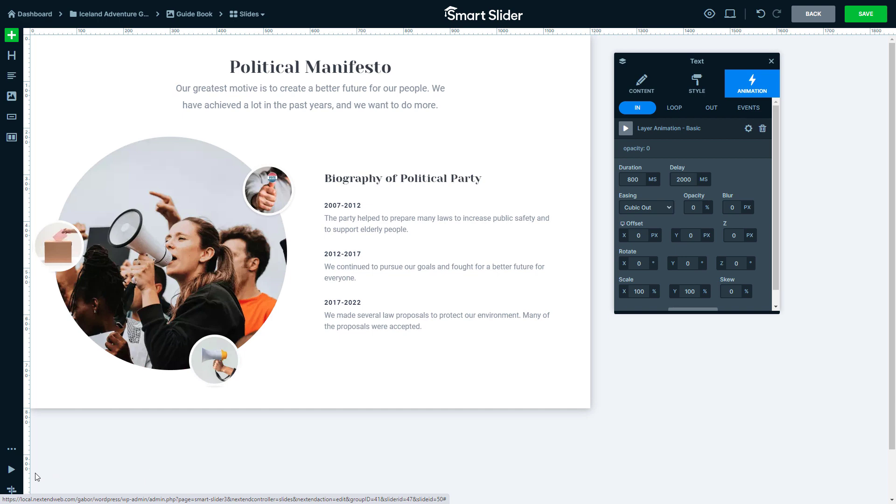
pyautogui.click(12, 471)
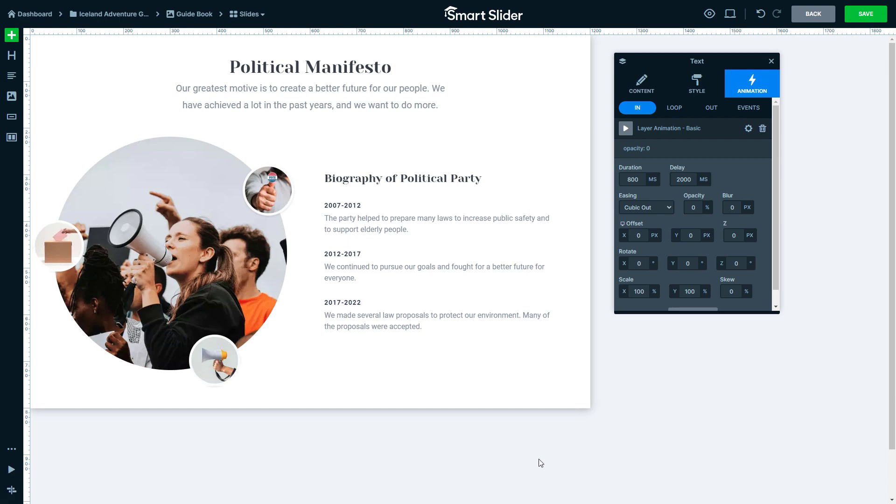
# Switch to the tablet view, scale the Political Manifesto heading's text to 80% and shrink the paragraph beneath it.
pyautogui.click(732, 14)
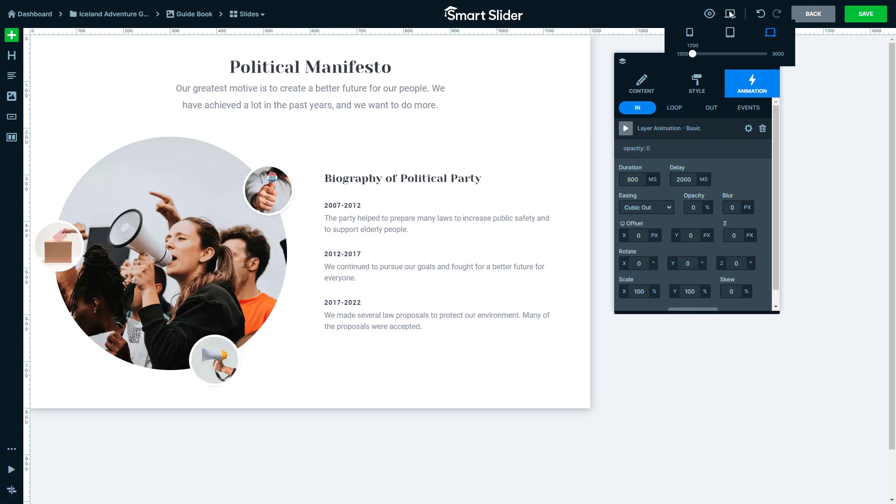
pyautogui.click(731, 34)
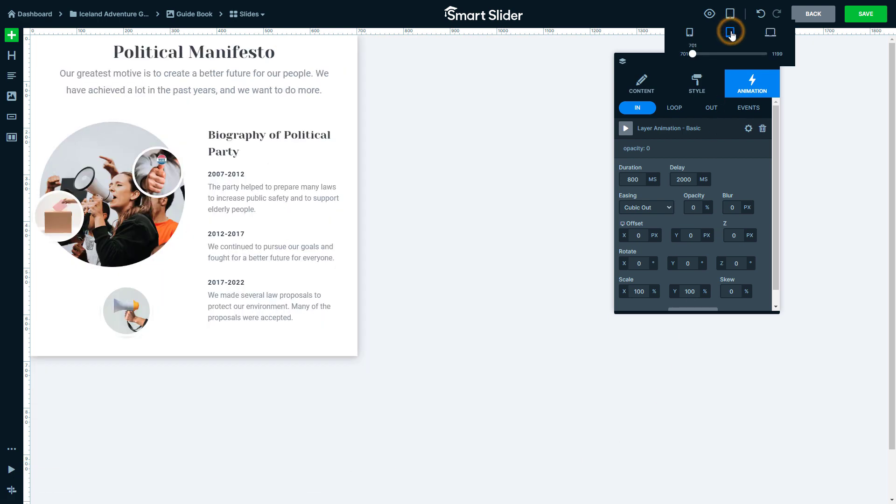
pyautogui.click(67, 52)
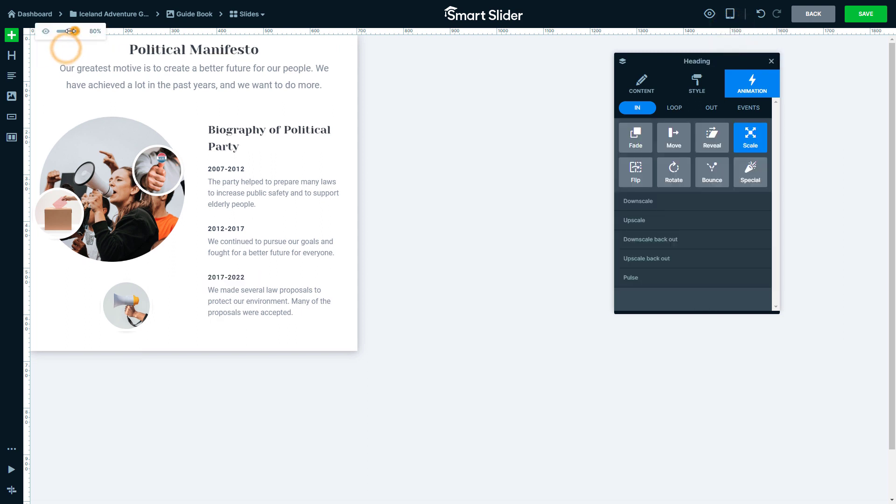
pyautogui.click(74, 72)
# Reduce the tablet text scale of the Biography of Political Party heading and the three period paragraphs.
pyautogui.click(253, 137)
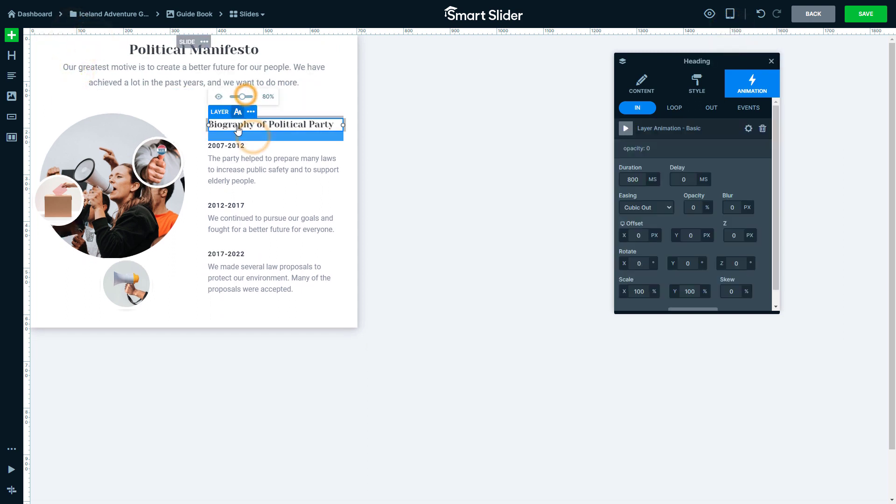
pyautogui.click(255, 177)
pyautogui.click(258, 232)
pyautogui.click(248, 266)
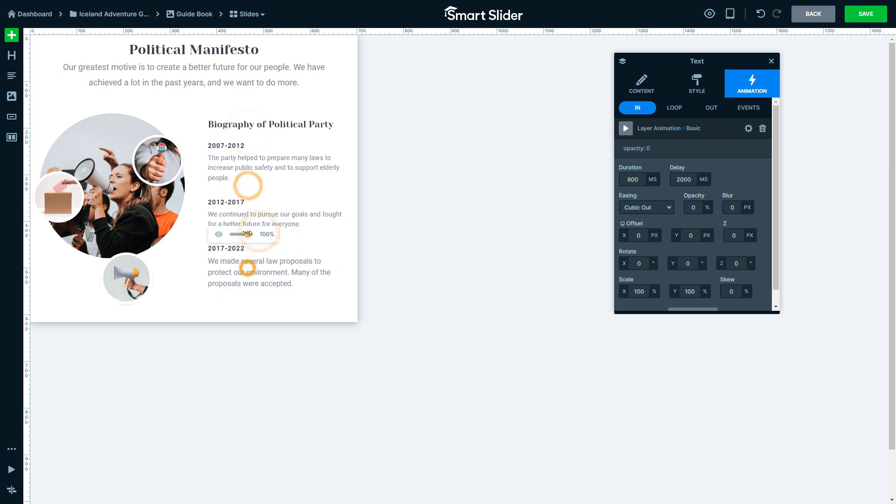
# Tighten the tablet spacing below the intro paragraph and vertically centre the content of the large image's column.
pyautogui.click(236, 96)
pyautogui.click(169, 251)
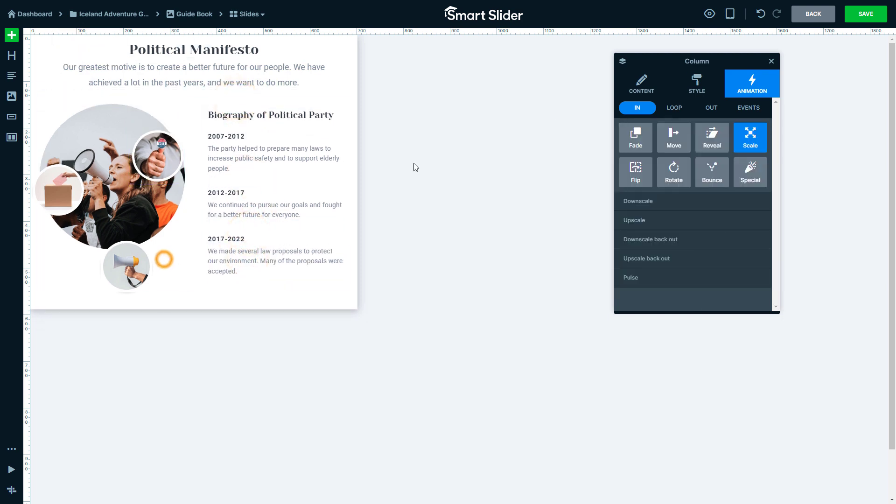
pyautogui.click(642, 84)
pyautogui.click(704, 140)
# Shrink the small vote badge, megaphone and ballot box images in the tablet view and fit them around the large circle.
pyautogui.click(161, 173)
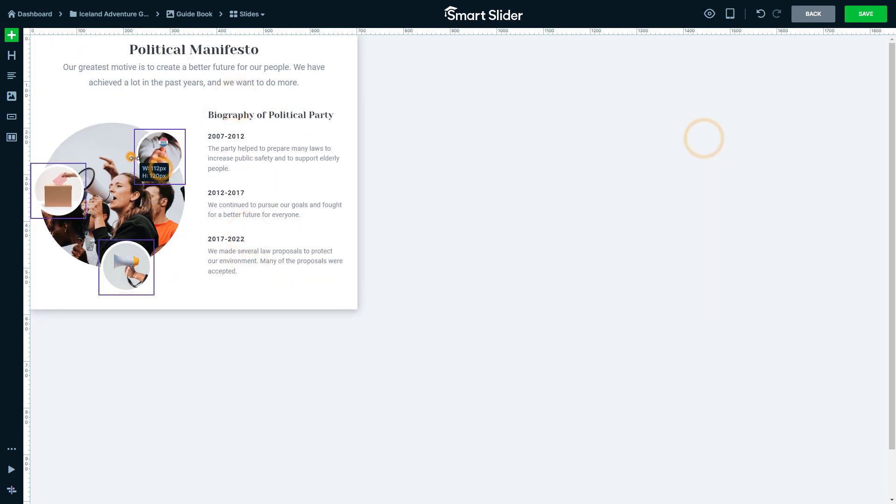
pyautogui.click(80, 202)
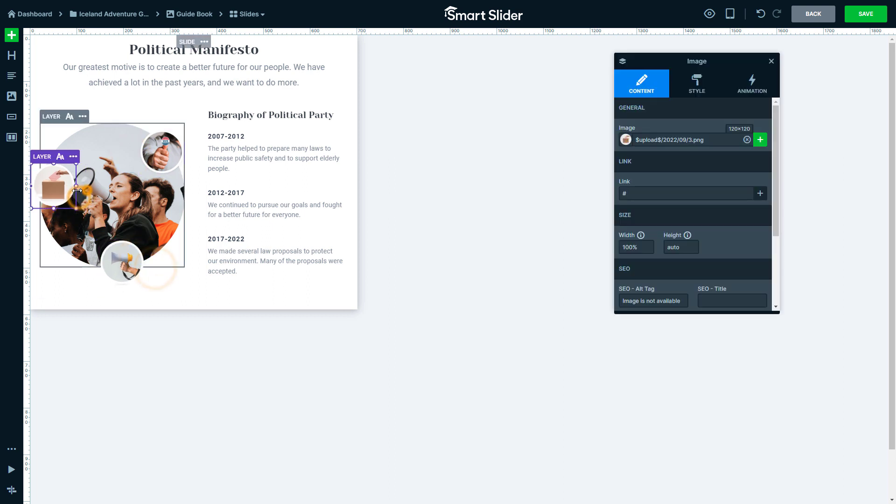
# Switch to the mobile view, reduce the Political Manifesto heading's text and scale the intro paragraph to 70%.
pyautogui.moveTo(720, 31)
pyautogui.click(690, 32)
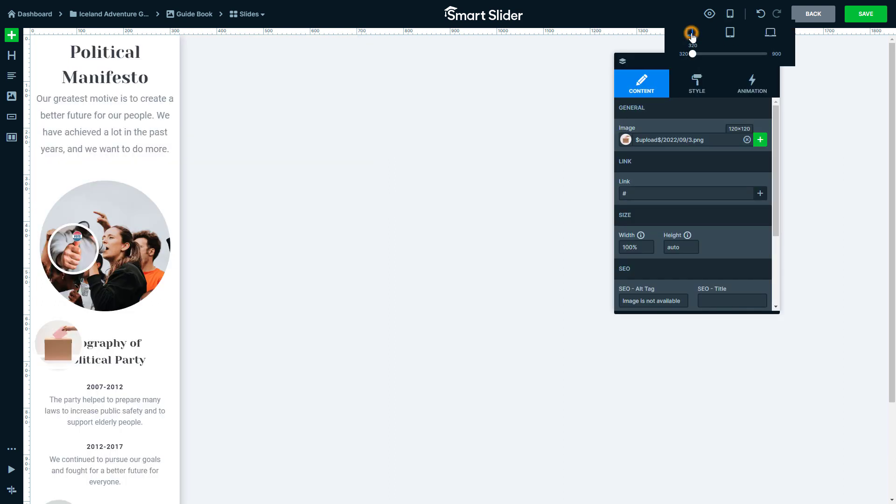
pyautogui.click(79, 79)
pyautogui.moveTo(74, 33); pyautogui.dragTo(70, 34)
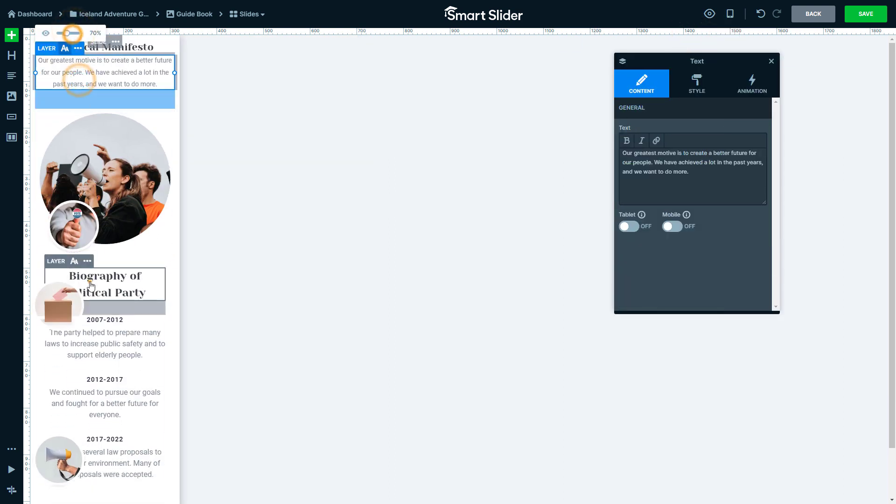
# Reduce the mobile text scale of the Biography heading and the period paragraphs, using 90% for the 2012-2017 paragraph.
pyautogui.click(84, 283)
pyautogui.click(105, 315)
pyautogui.click(108, 376)
pyautogui.moveTo(84, 340); pyautogui.dragTo(77, 340)
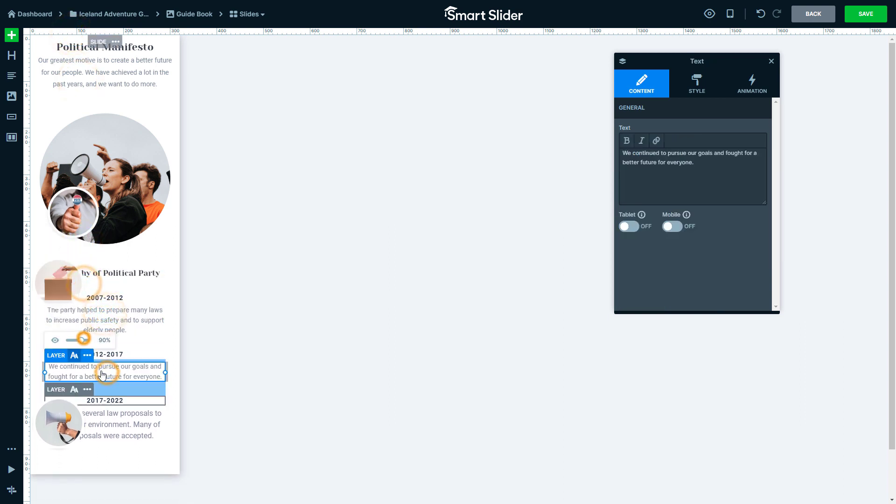
pyautogui.click(110, 422)
pyautogui.moveTo(70, 373); pyautogui.dragTo(47, 372)
# Hide the three small circular images, megaphone, ballot box and vote badge, in the mobile view.
pyautogui.click(61, 415)
pyautogui.click(61, 293)
pyautogui.moveTo(60, 293); pyautogui.dragTo(70, 215)
# Reduce the mobile spacing below the intro paragraph, between the row's stacked columns and below the Biography of Political Party heading.
pyautogui.click(103, 70)
pyautogui.moveTo(103, 96); pyautogui.dragTo(103, 81)
pyautogui.click(171, 110)
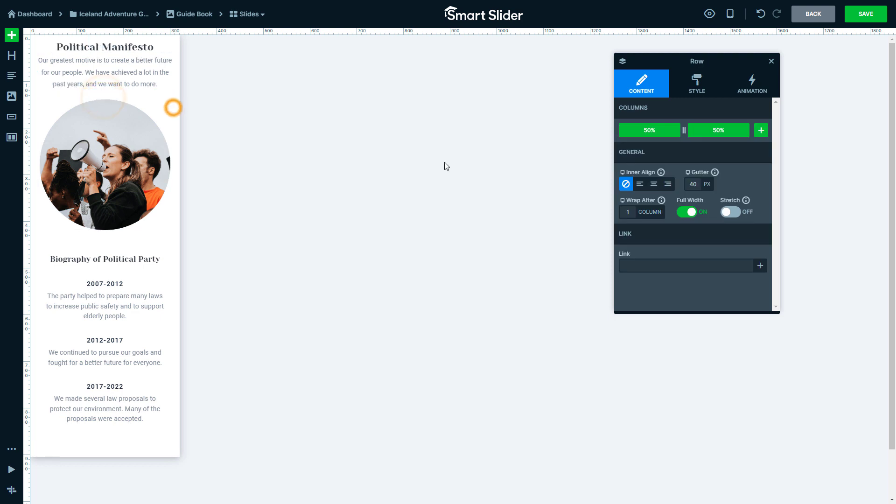
pyautogui.click(692, 184)
pyautogui.click(131, 262)
pyautogui.moveTo(132, 266); pyautogui.dragTo(136, 263)
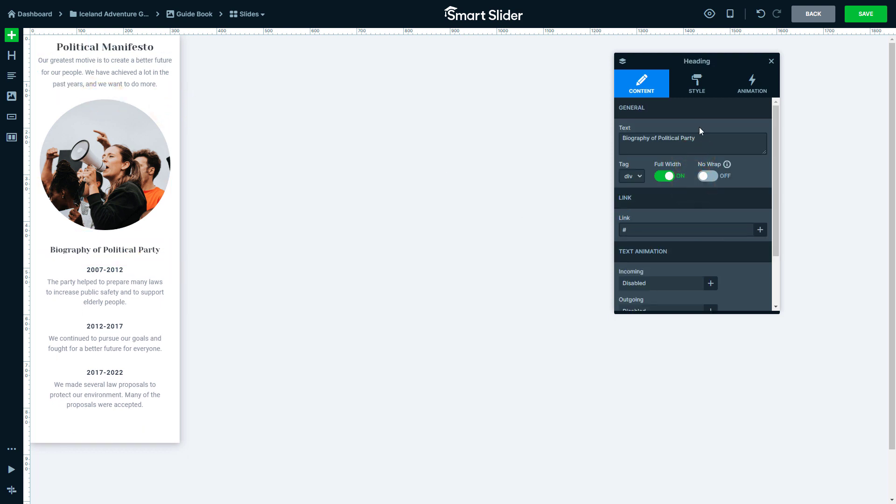
# Save the slide and open the Activities project from the Iceland Adventure Group.
pyautogui.click(854, 16)
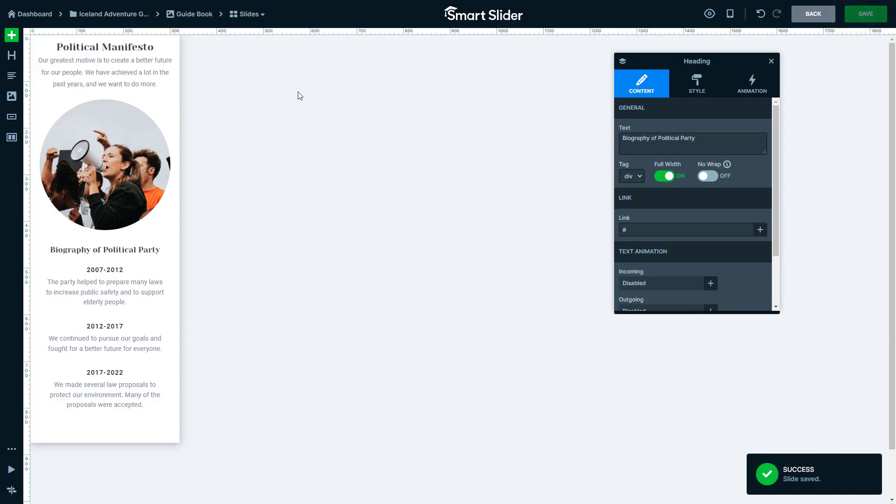
pyautogui.click(117, 16)
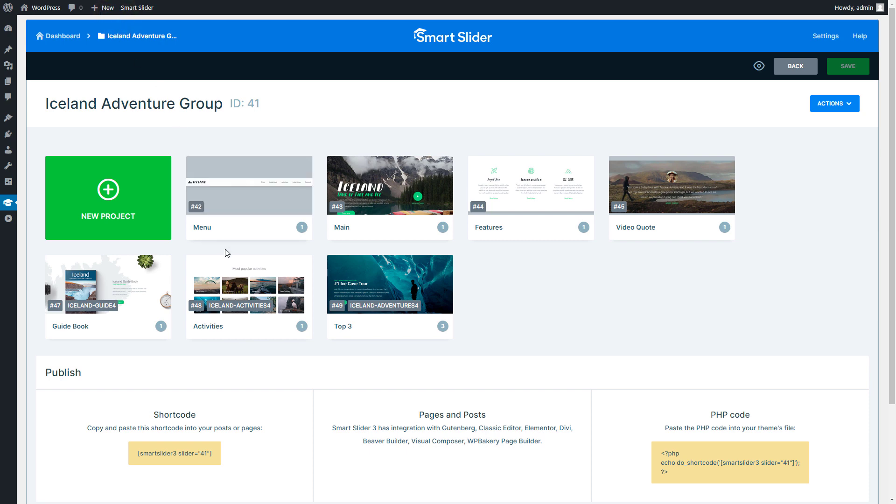
pyautogui.click(248, 286)
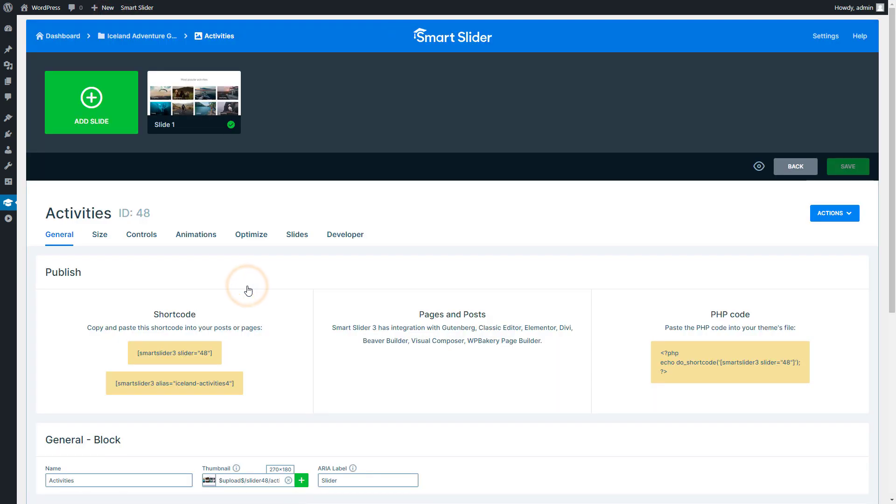
# Set the Activities slider's height to 1200 px and save the slider.
pyautogui.click(100, 235)
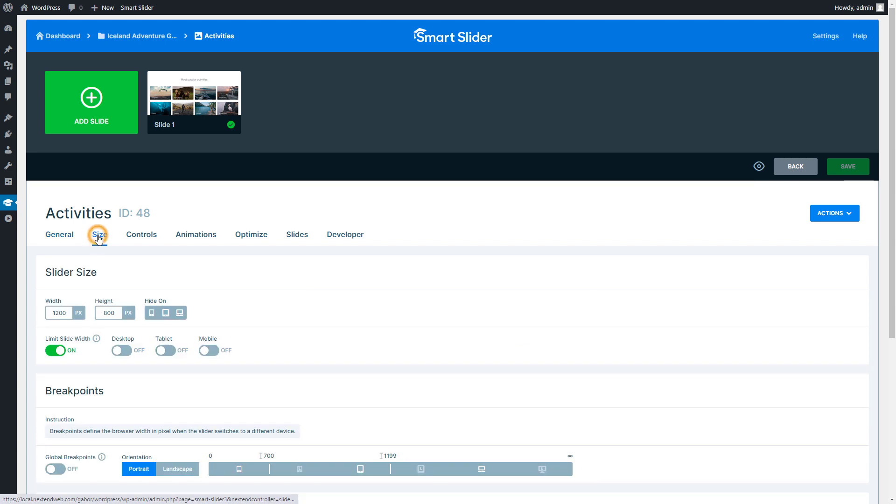
pyautogui.click(107, 313)
pyautogui.write('1200')
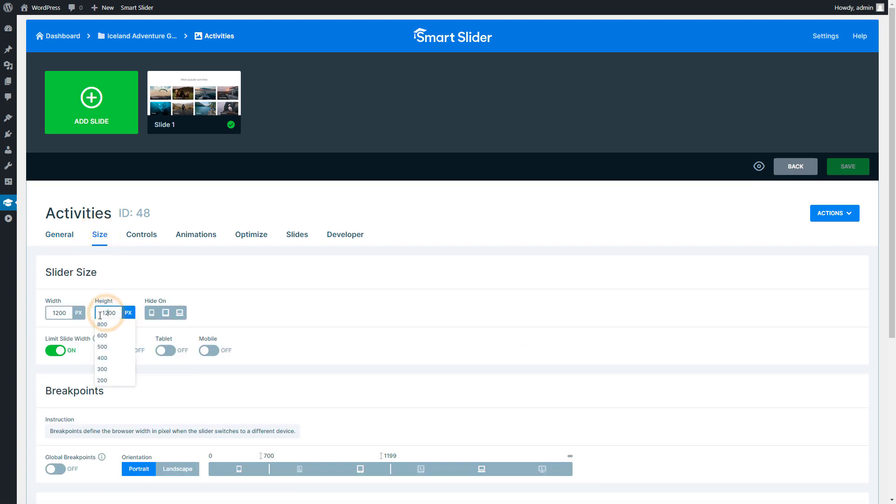
pyautogui.click(152, 283)
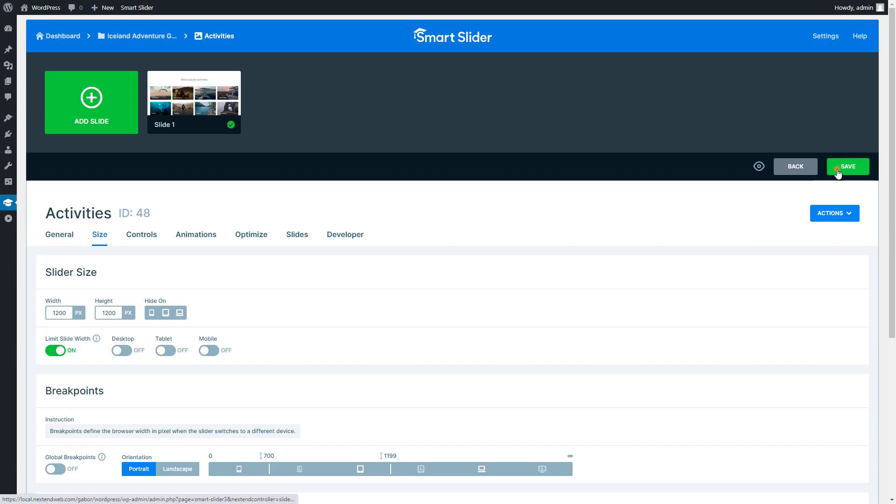
pyautogui.click(839, 172)
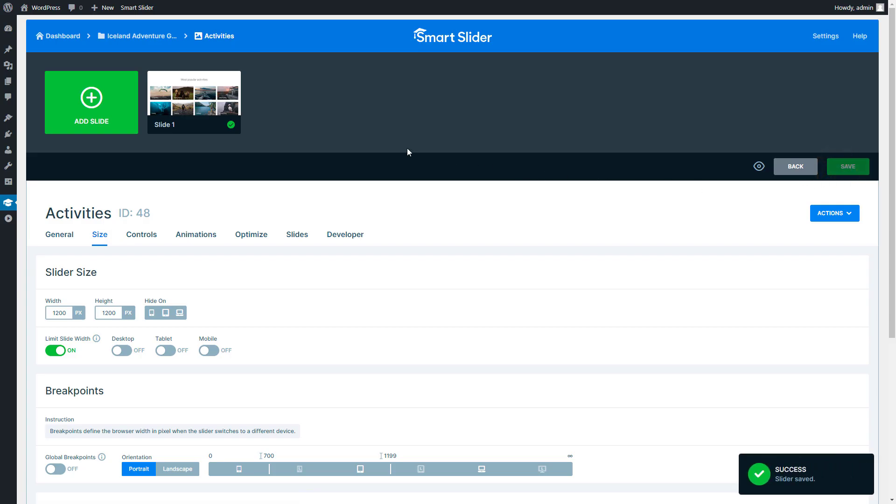
# Open Slide 1 of the Activities slider for editing and change its main heading to "Our Campaign Staff".
pyautogui.moveTo(234, 118)
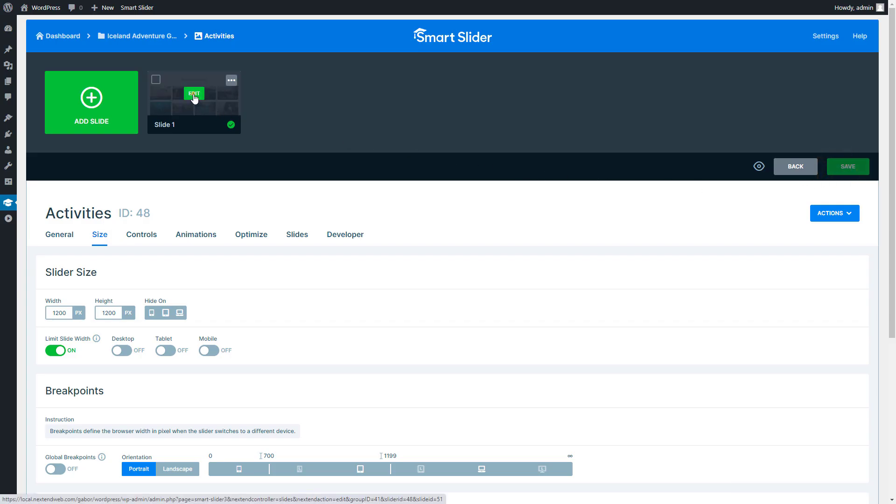
pyautogui.click(194, 95)
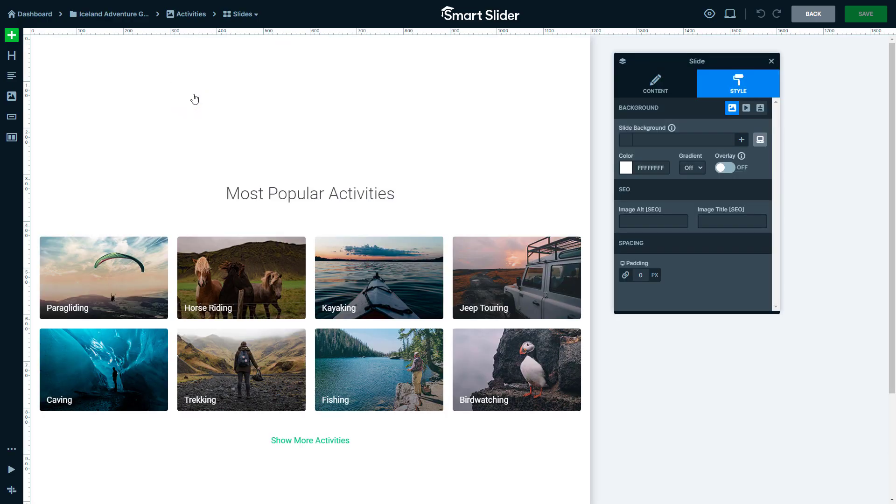
pyautogui.click(299, 194)
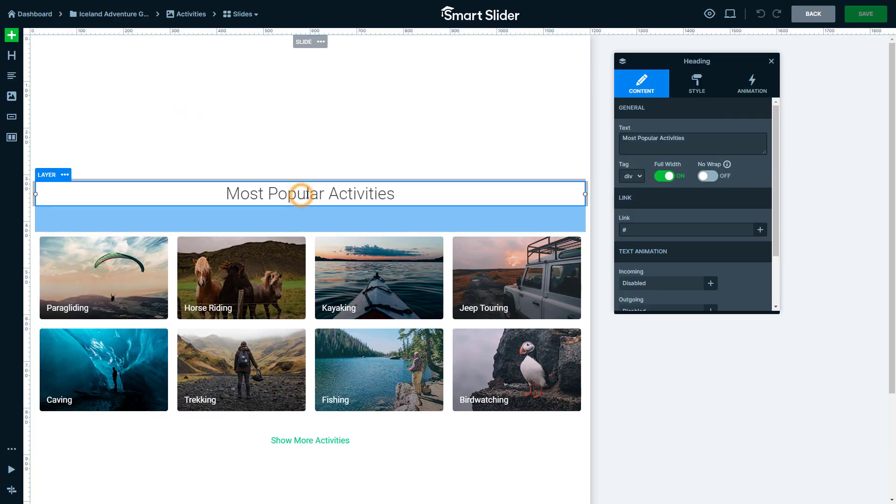
pyautogui.tripleClick(706, 139)
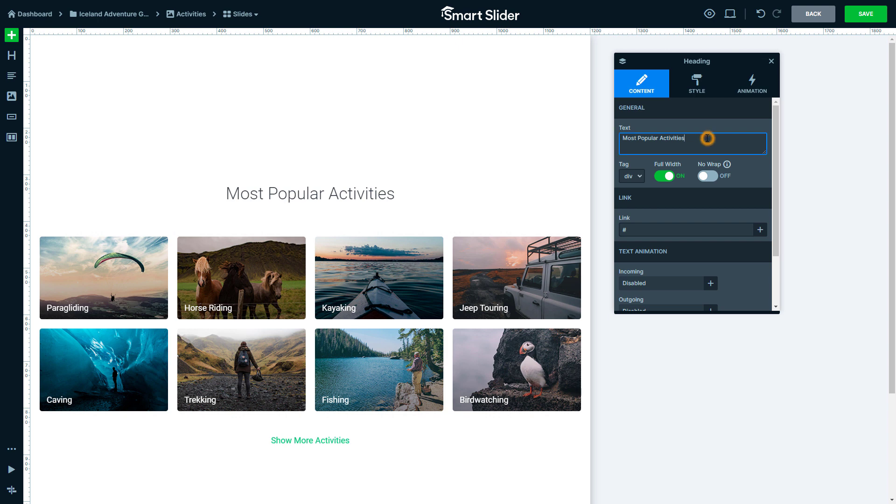
pyautogui.write('Our Campaign Staff')
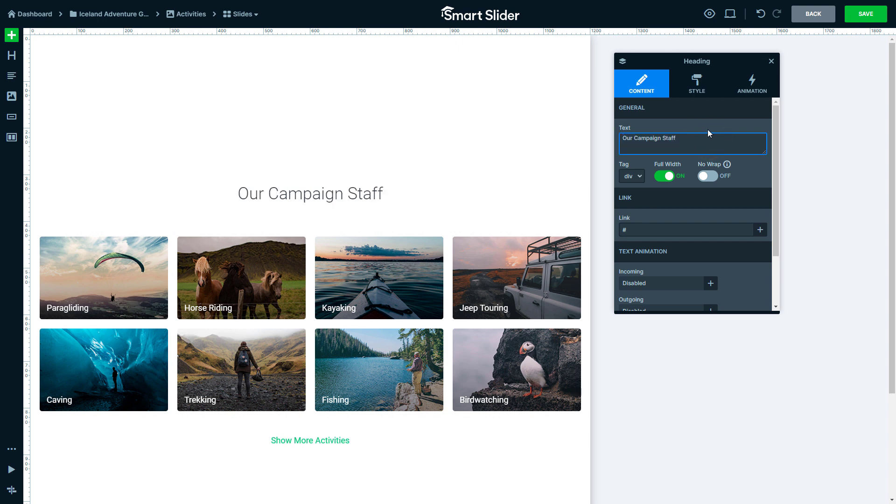
pyautogui.click(708, 127)
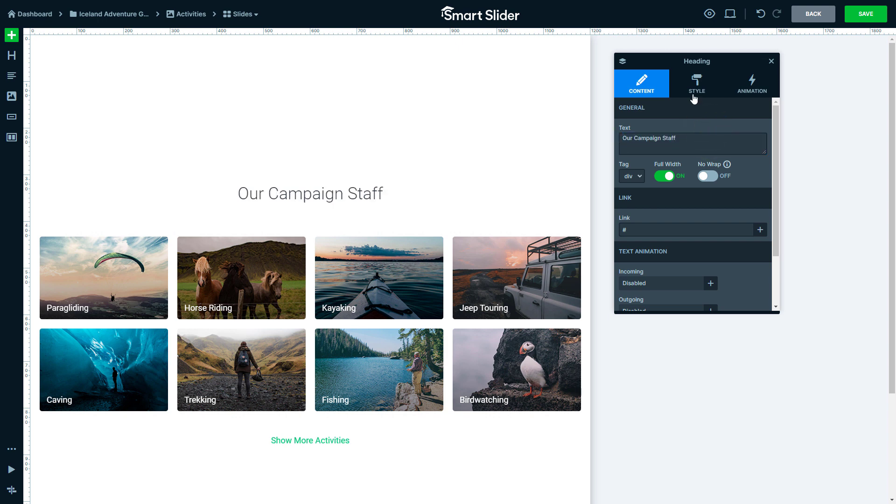
# Set the Our Campaign Staff heading's font family to "Yeseva One, Arial".
pyautogui.click(694, 95)
pyautogui.click(662, 160)
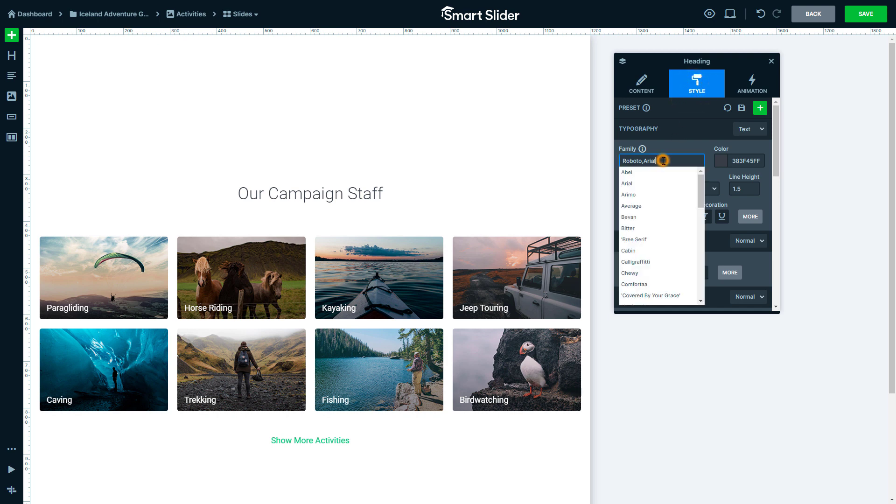
pyautogui.write('Yeseva One, Arial')
pyautogui.click(664, 148)
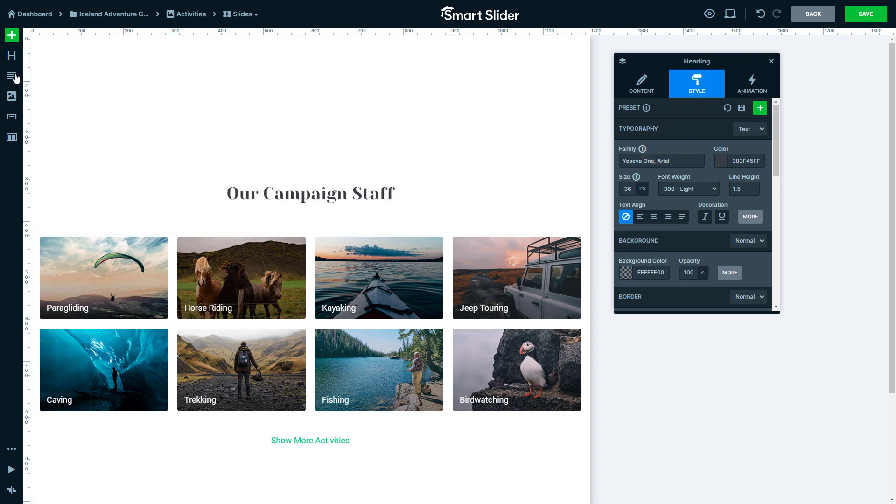
# Add a text layer directly beneath the Our Campaign Staff heading, close the gap between them and give the text a 40 px bottom margin.
pyautogui.moveTo(12, 75); pyautogui.dragTo(318, 249)
pyautogui.click(306, 216)
pyautogui.click(316, 226)
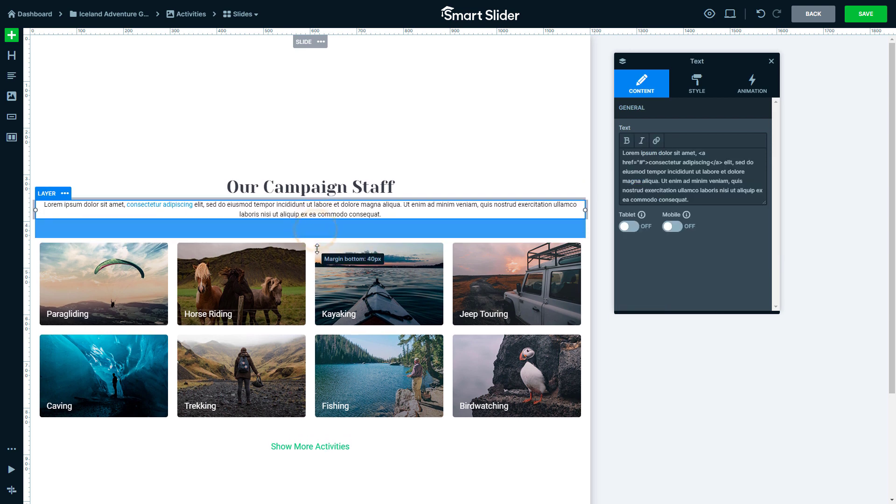
# Replace the placeholder paragraph with "Meet the hard-working people who help us take care of our campaign.".
pyautogui.click(669, 177)
pyautogui.hotkey('ctrl', 'a')
pyautogui.write('Meet the hard-working people who help us take care of our campaign.')
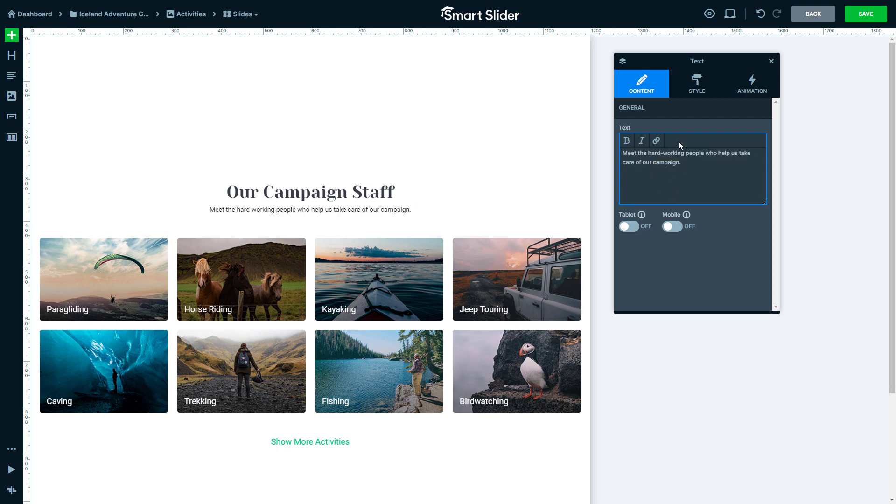
pyautogui.click(681, 128)
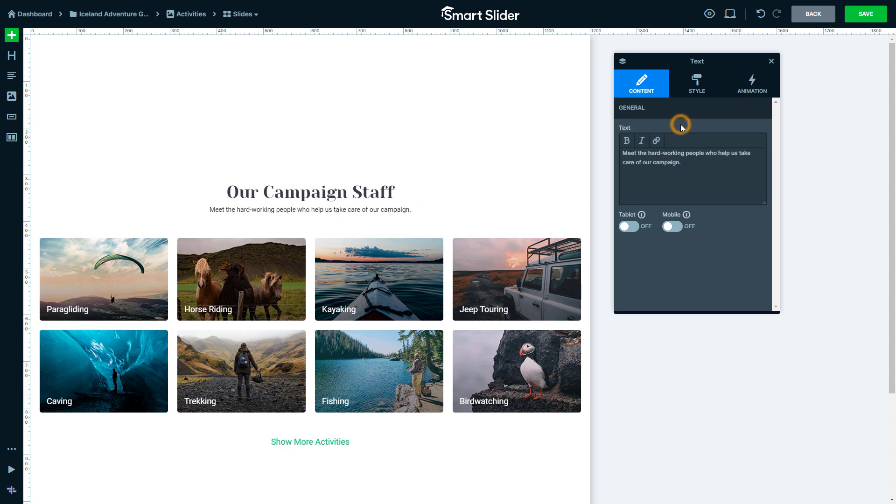
# Style the intro paragraph with color 808B95FF, size 20 px and line height 1.8.
pyautogui.click(695, 93)
pyautogui.click(743, 159)
pyautogui.click(629, 187)
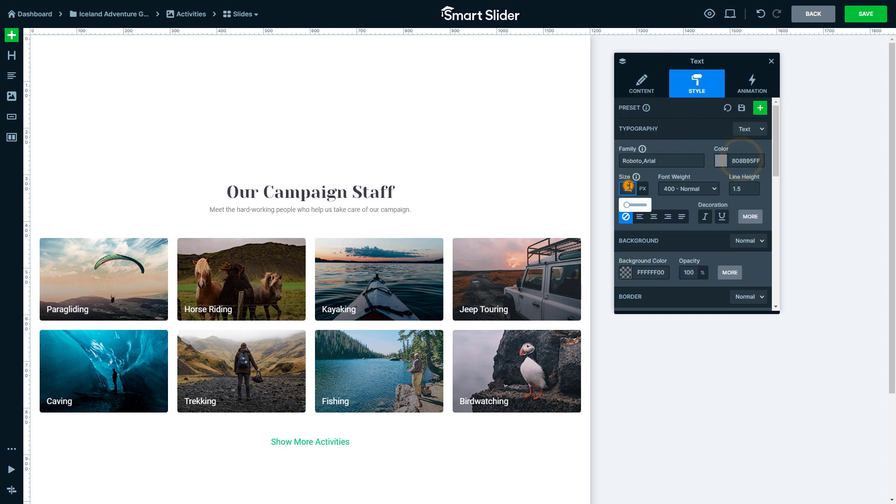
pyautogui.write('20')
pyautogui.click(744, 189)
pyautogui.click(736, 248)
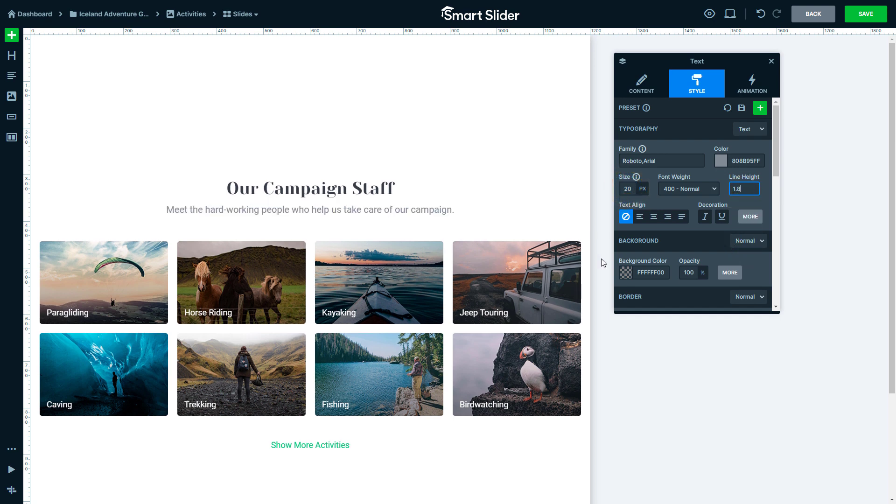
# Style the Paragliding label with color 383F45FF, size 14 px and Bold font weight.
pyautogui.click(99, 313)
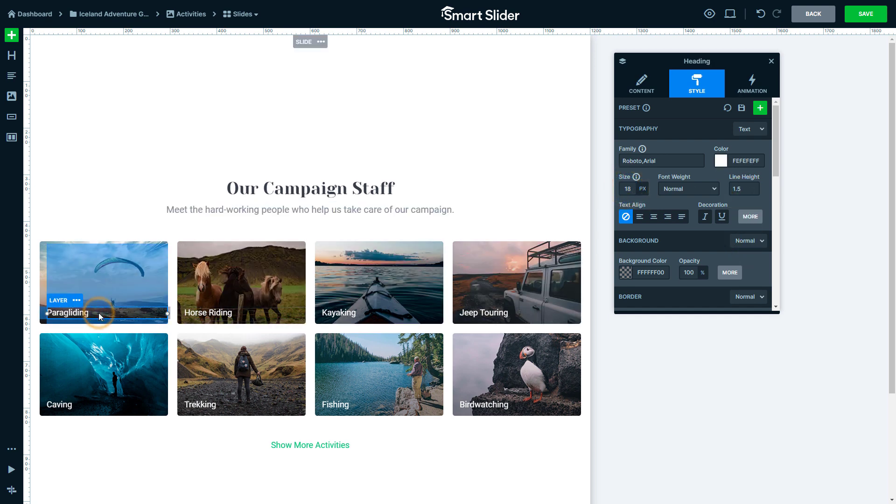
pyautogui.click(747, 161)
pyautogui.write('383F45FF')
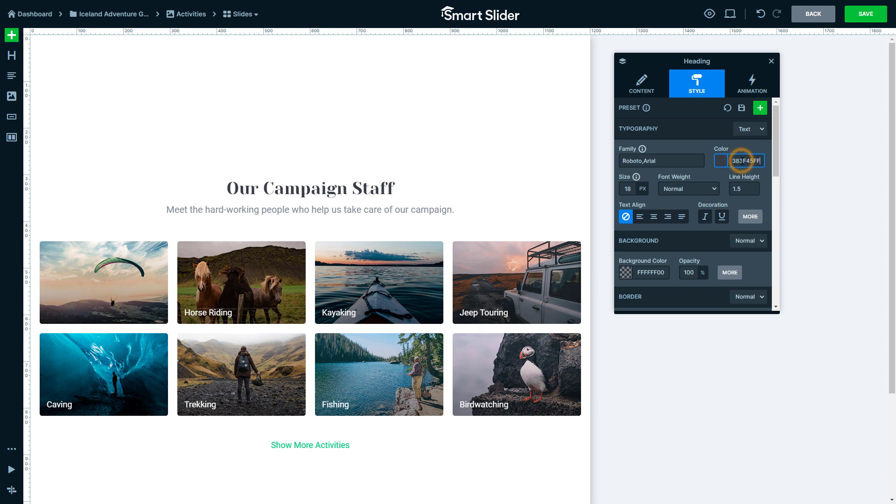
pyautogui.press('Tab')
pyautogui.write('14')
pyautogui.click(689, 189)
pyautogui.click(682, 276)
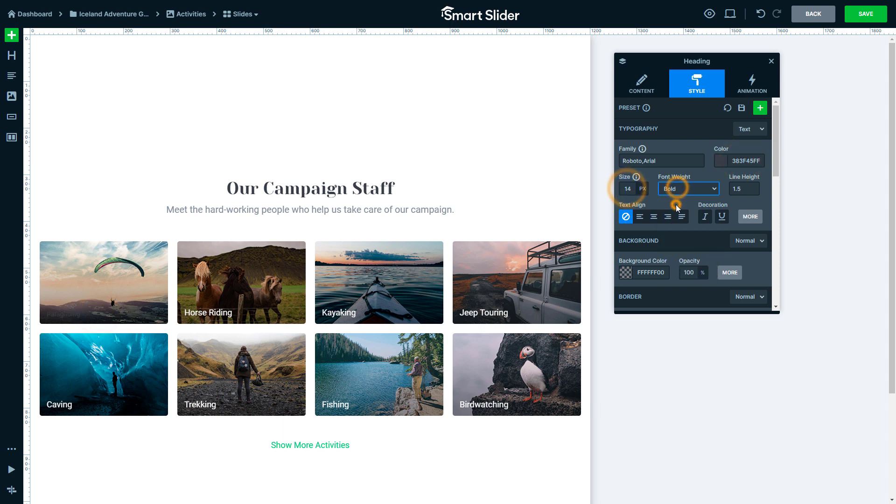
# Give the Paragliding label 1px letter spacing and the Uppercase transform.
pyautogui.click(750, 216)
pyautogui.click(648, 244)
pyautogui.click(732, 275)
# Set the Paragliding label's margins to 10 px at the top and 0 on the other sides.
pyautogui.scroll(-5, 730, 276)
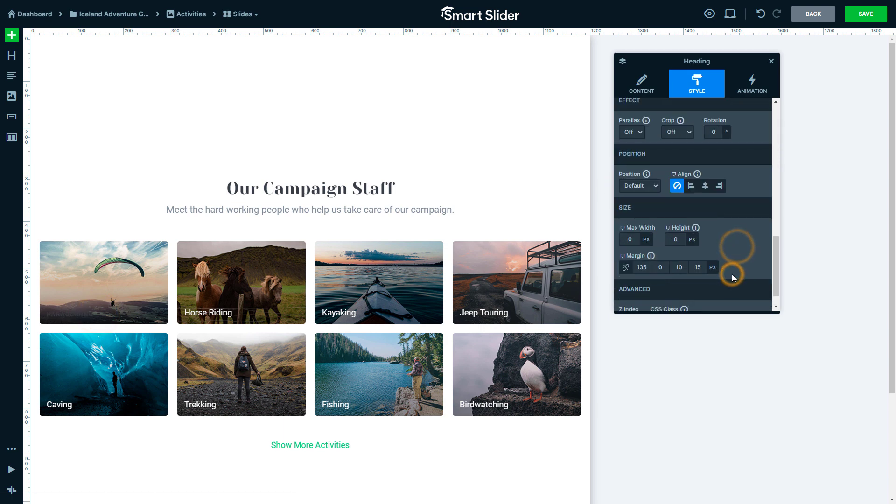
pyautogui.click(642, 267)
pyautogui.write('10')
pyautogui.click(680, 267)
pyautogui.write('0')
pyautogui.click(698, 267)
pyautogui.write('0')
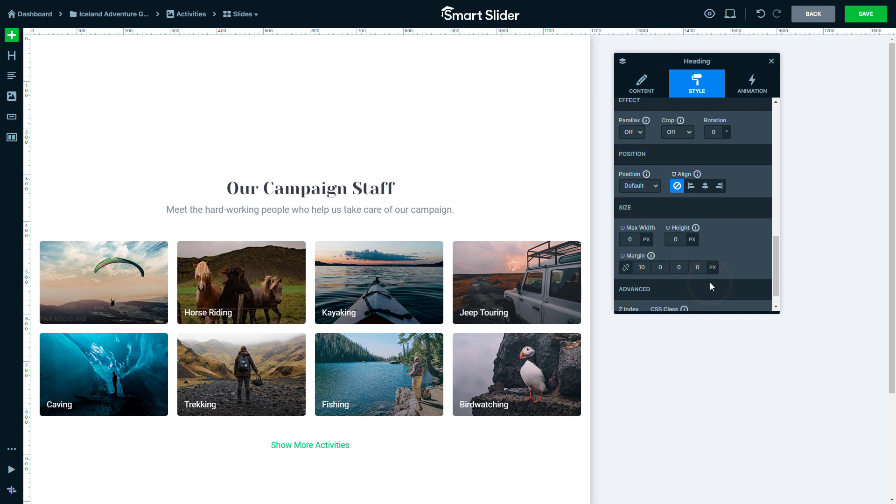
# Replace the Paragliding label's text with the staff member's full name.
pyautogui.click(645, 91)
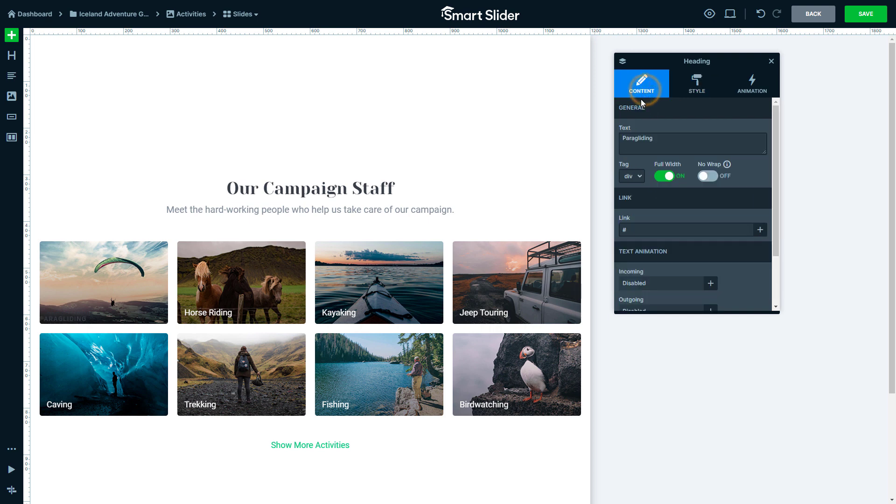
pyautogui.doubleClick(657, 137)
pyautogui.write('Wilson Dias')
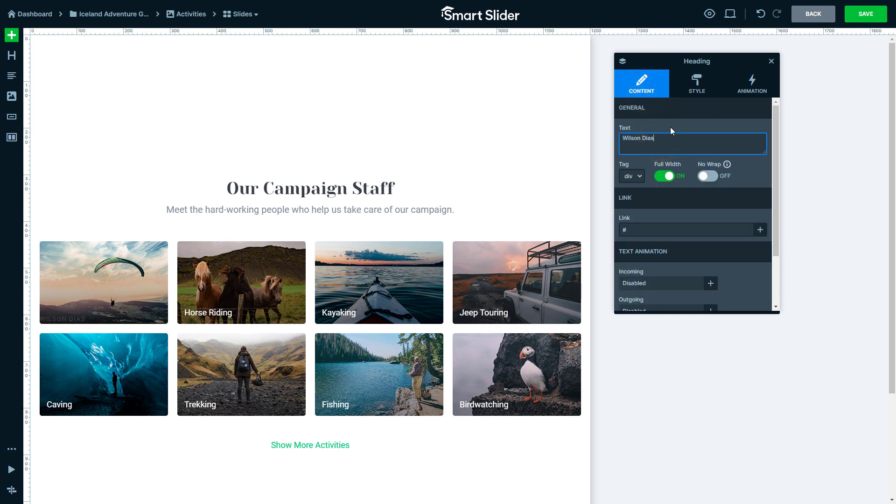
pyautogui.click(673, 130)
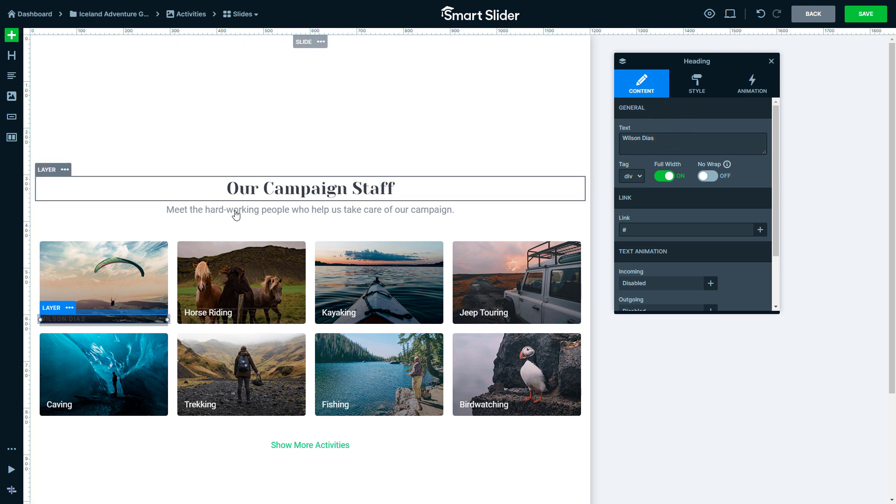
# Center the inner alignment of the first column and remove its paragliding background image.
pyautogui.click(117, 266)
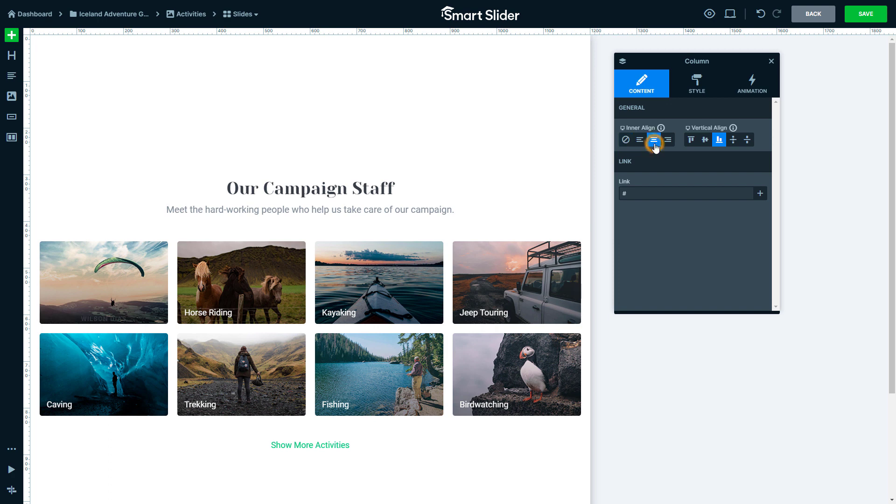
pyautogui.click(690, 94)
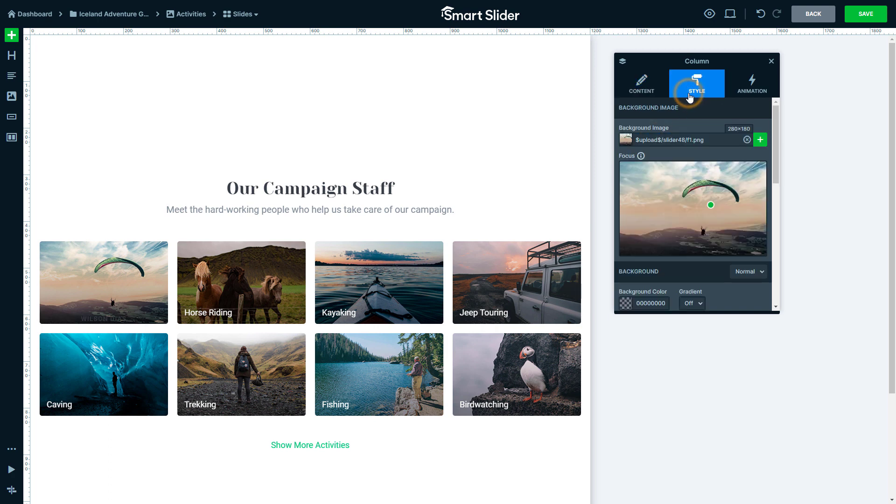
pyautogui.click(746, 139)
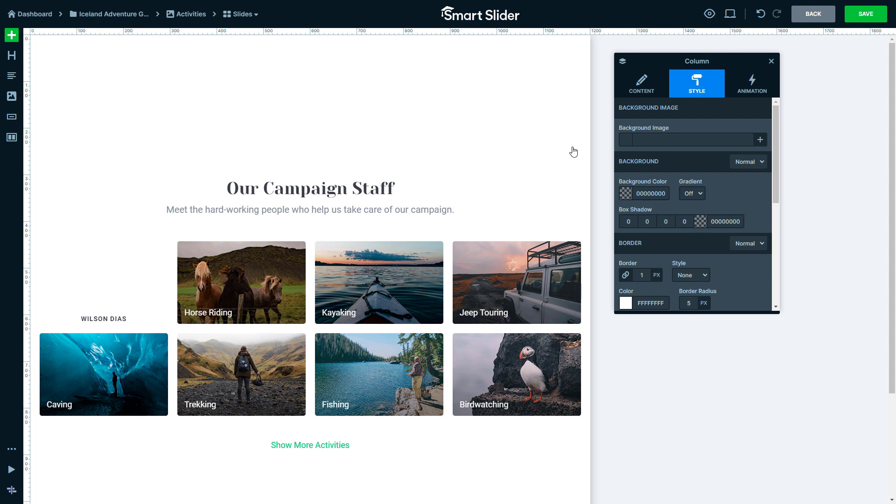
# Add an image layer above the staff member's name in the first column, using staff1.png from the media library.
pyautogui.moveTo(12, 96); pyautogui.dragTo(83, 308)
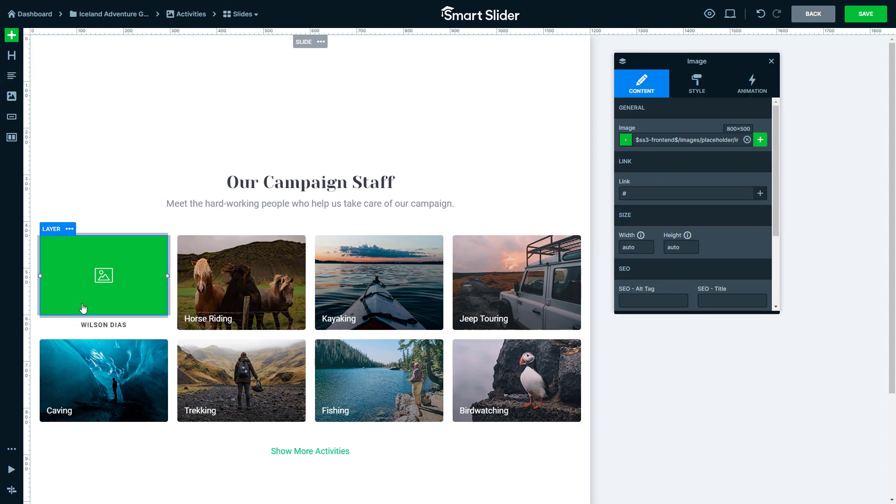
pyautogui.doubleClick(83, 308)
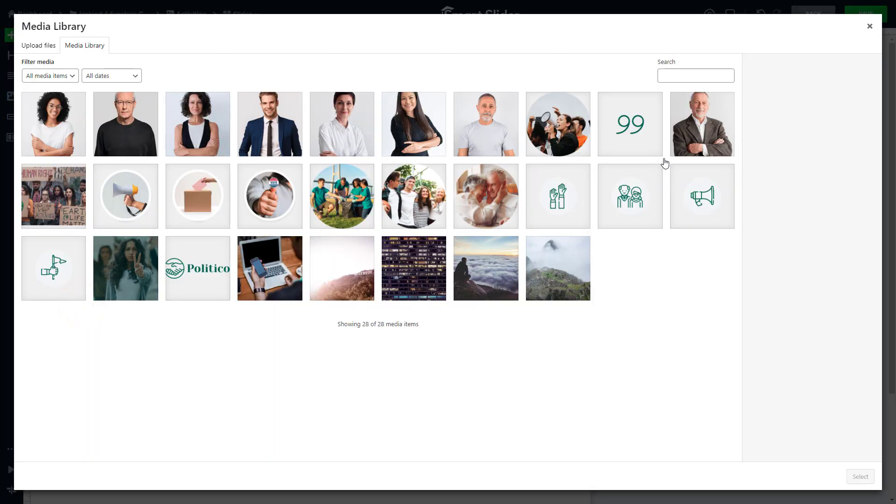
pyautogui.click(694, 145)
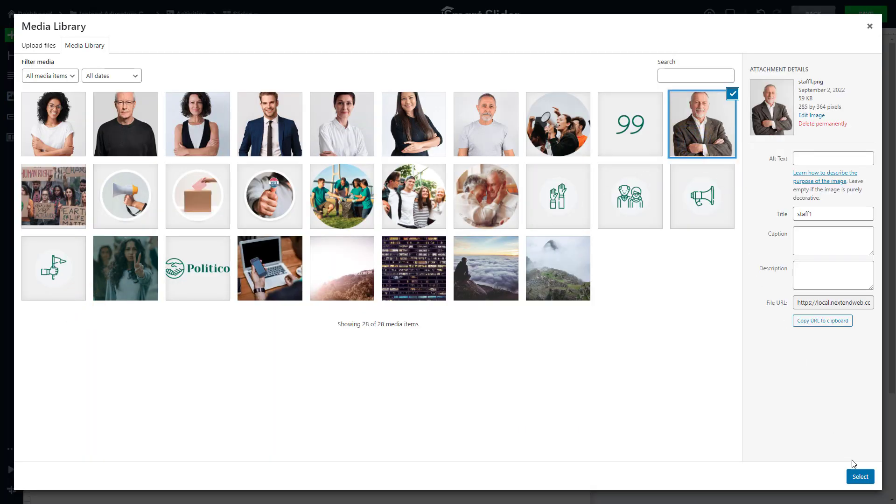
pyautogui.click(859, 477)
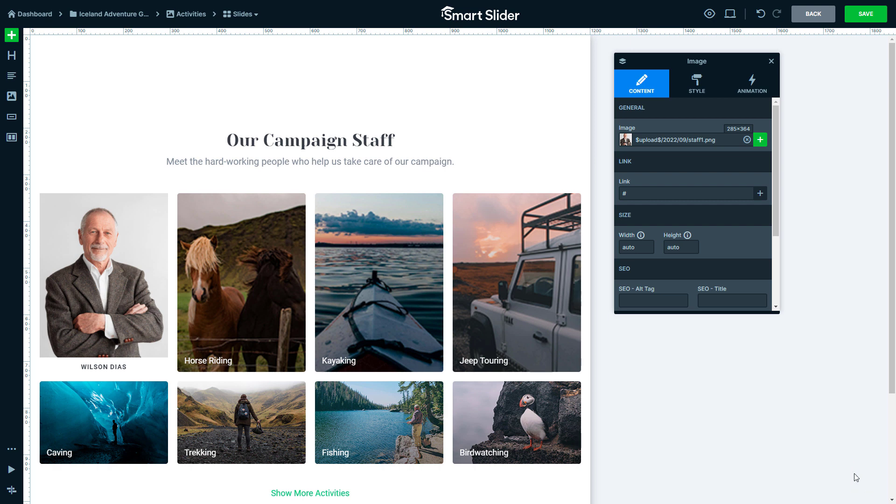
# Place a copy of the name heading below the original and change its text to "Team Leader".
pyautogui.moveTo(11, 55); pyautogui.dragTo(106, 373)
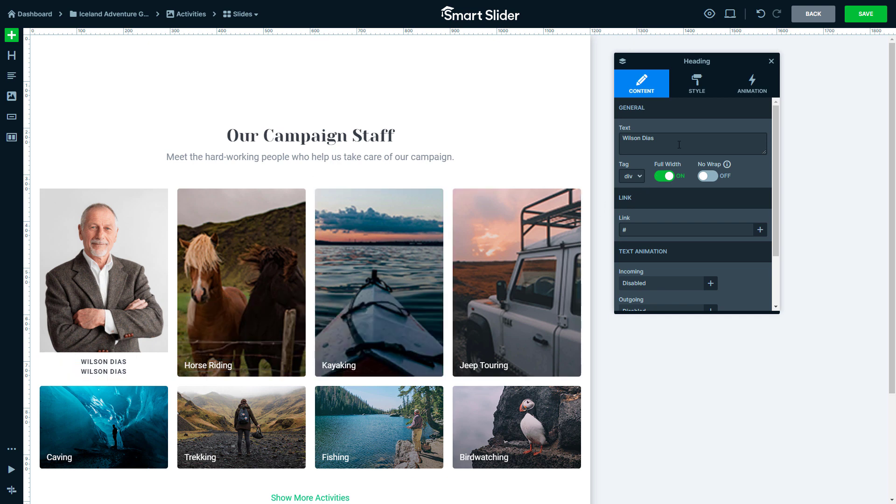
pyautogui.hotkey('ctrl', 'a')
pyautogui.write('Team Leader')
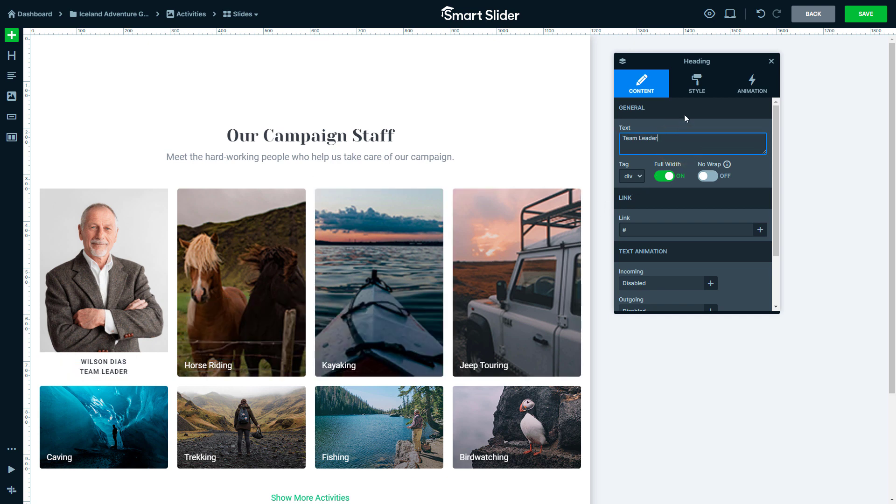
# Style the Team Leader label with color 808B95FF, size 16 px, Normal weight, normal letter spacing and no text transform.
pyautogui.click(697, 83)
pyautogui.click(628, 188)
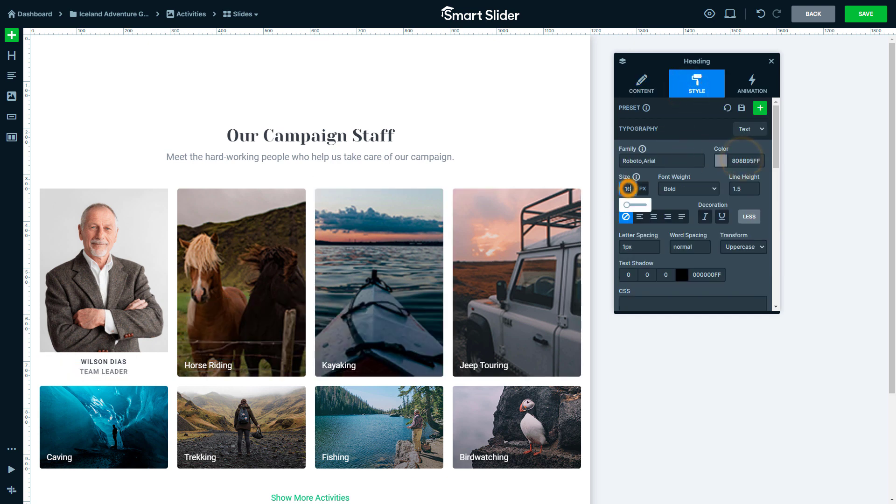
pyautogui.click(689, 189)
pyautogui.click(682, 224)
pyautogui.click(639, 247)
pyautogui.click(631, 260)
pyautogui.click(743, 247)
pyautogui.click(739, 257)
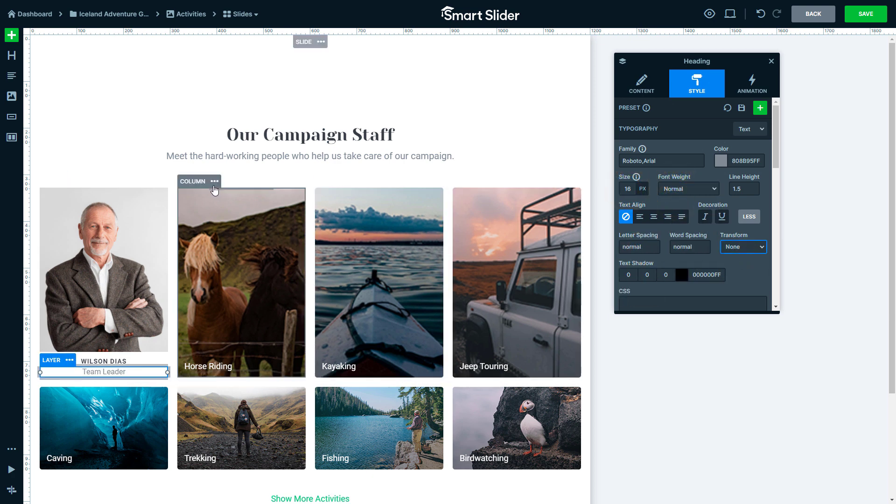
# Delete the Horse Riding, Kayaking and Jeep Touring columns from the upper row.
pyautogui.click(215, 182)
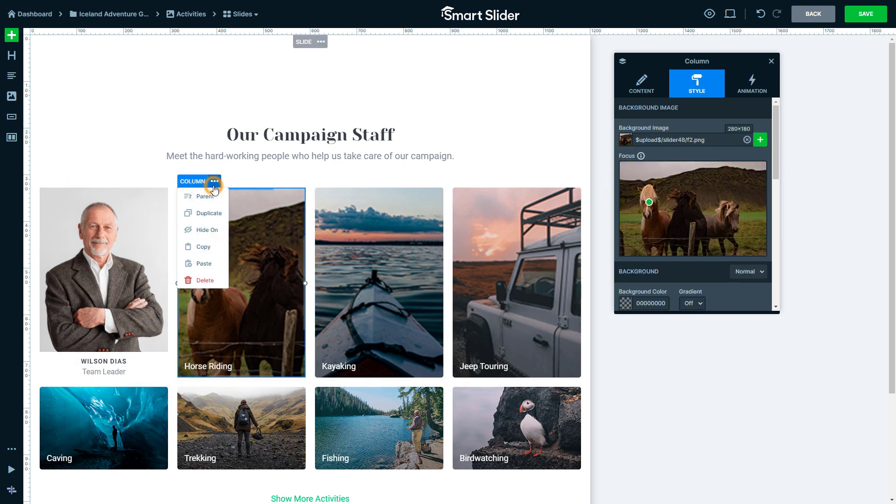
pyautogui.click(208, 280)
pyautogui.click(259, 179)
pyautogui.click(248, 276)
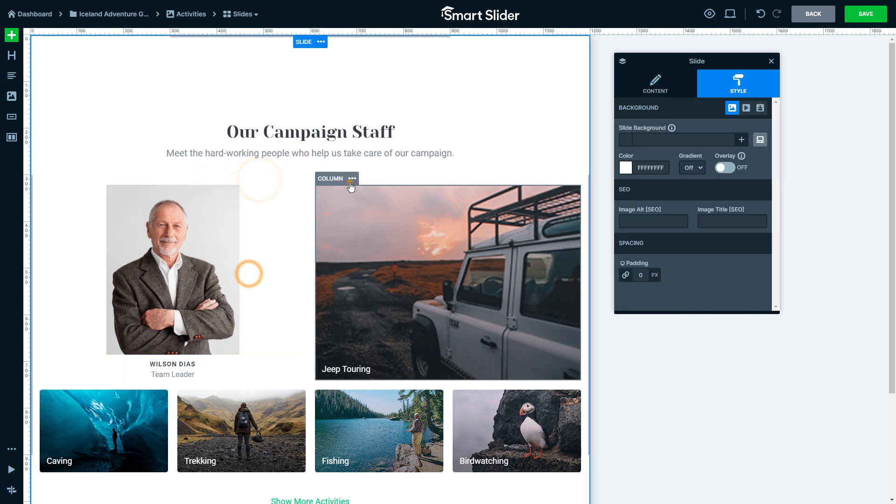
pyautogui.click(353, 178)
pyautogui.click(338, 277)
pyautogui.scroll(-2, 187, 304)
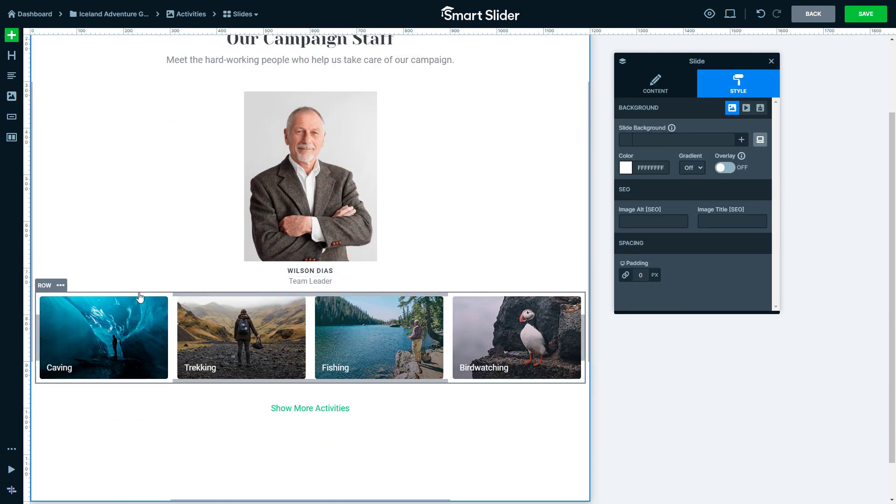
# Delete the lower row of activity columns and the Show More Activities text layer.
pyautogui.click(62, 286)
pyautogui.click(64, 385)
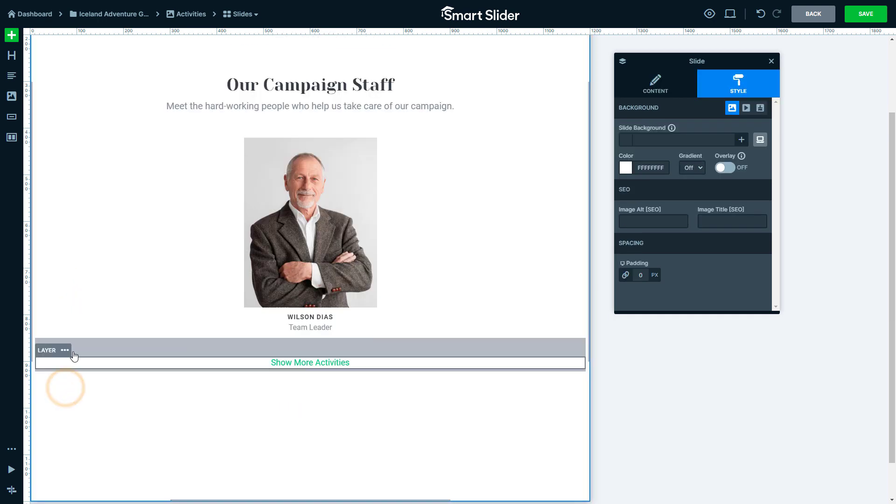
pyautogui.click(65, 350)
pyautogui.moveTo(69, 415)
pyautogui.click(62, 449)
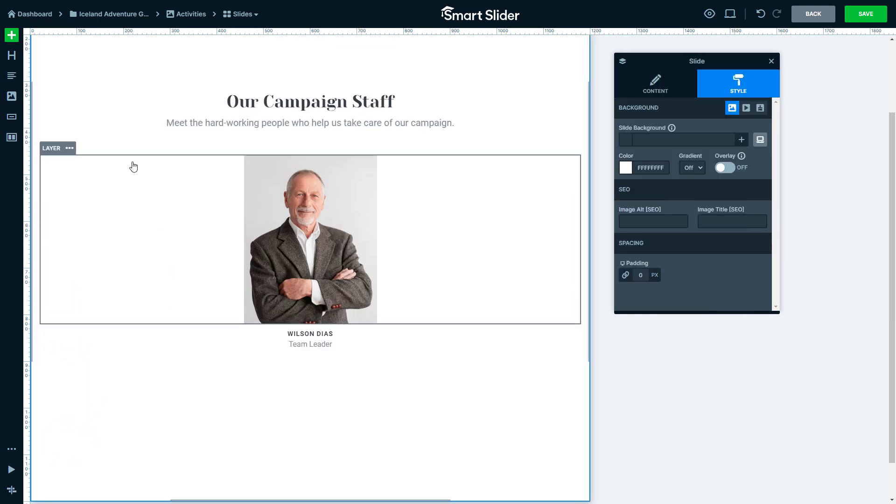
# Duplicate the Team Leader column repeatedly until the row holds eight identical staff columns.
pyautogui.click(69, 148)
pyautogui.click(95, 163)
pyautogui.click(76, 148)
pyautogui.click(70, 180)
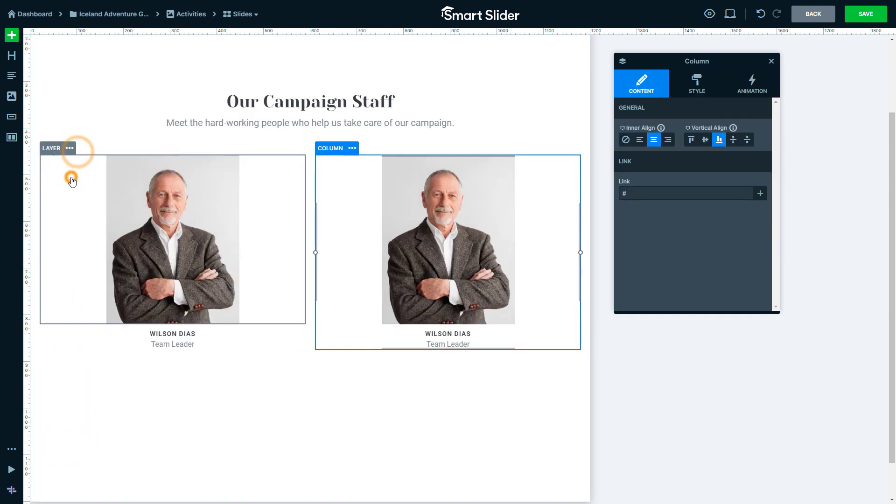
pyautogui.click(352, 148)
pyautogui.click(351, 179)
pyautogui.click(445, 148)
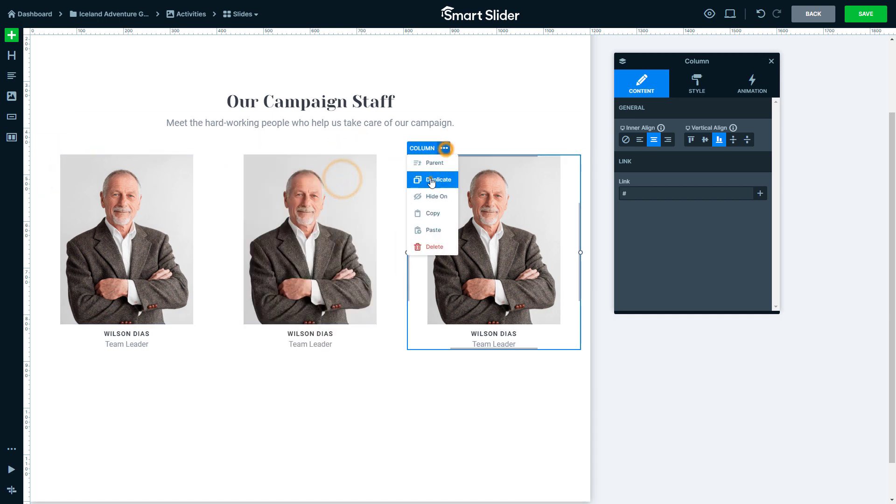
pyautogui.click(429, 178)
pyautogui.click(490, 151)
pyautogui.click(484, 182)
pyautogui.click(514, 168)
pyautogui.click(508, 200)
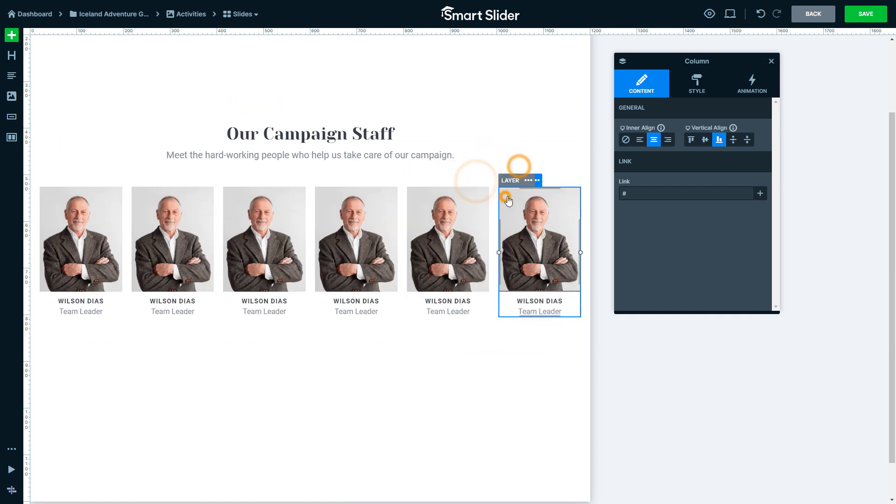
pyautogui.click(536, 180)
pyautogui.click(529, 211)
pyautogui.click(548, 188)
pyautogui.click(537, 219)
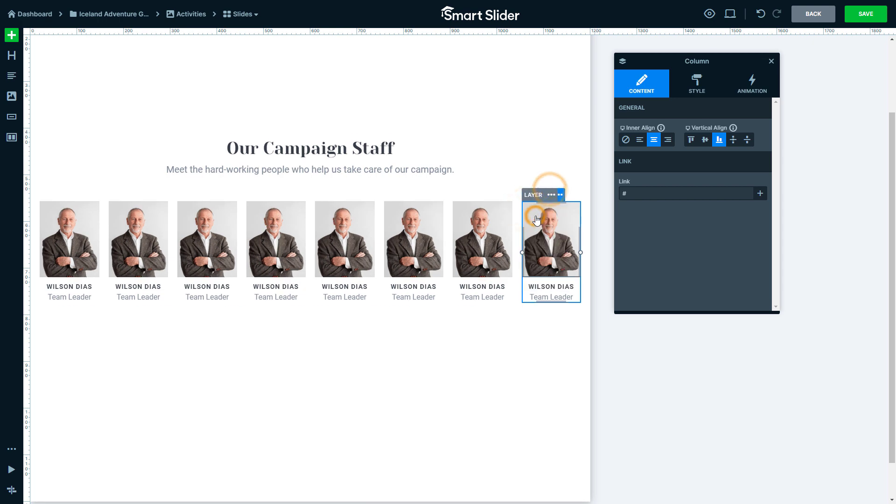
# Set the parent row of the staff columns to wrap after 4 columns.
pyautogui.click(560, 196)
pyautogui.moveTo(537, 206)
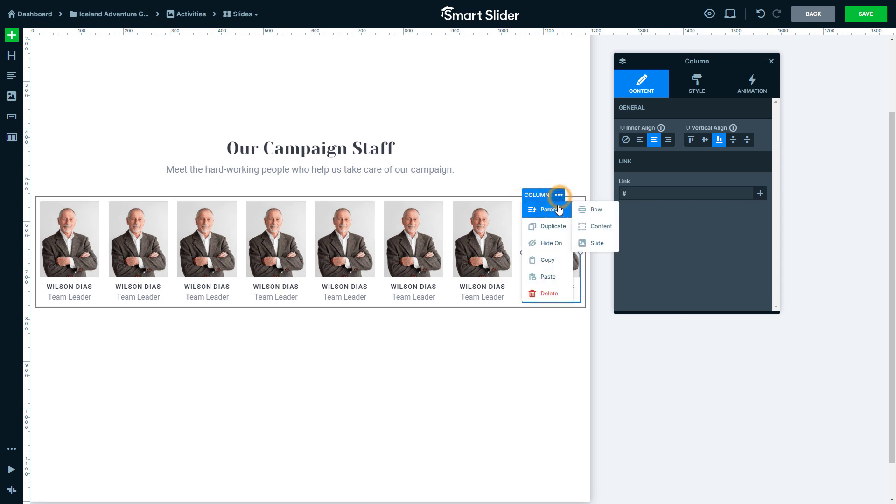
pyautogui.click(595, 209)
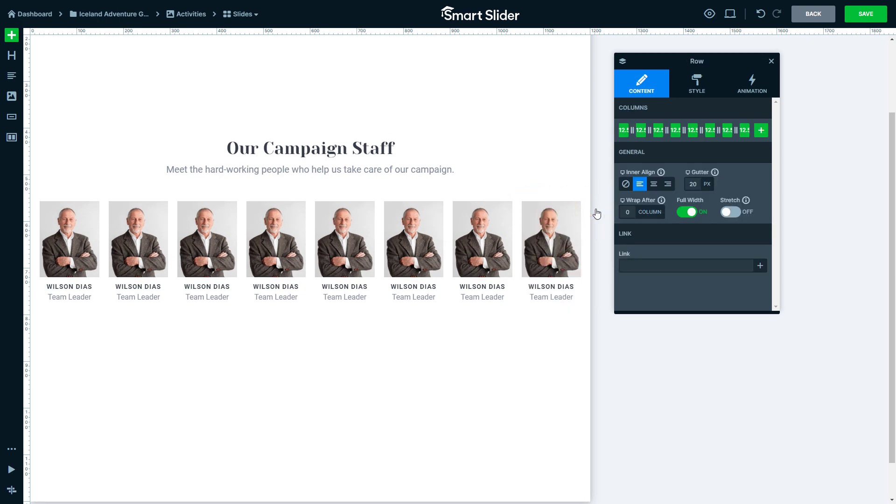
pyautogui.click(627, 212)
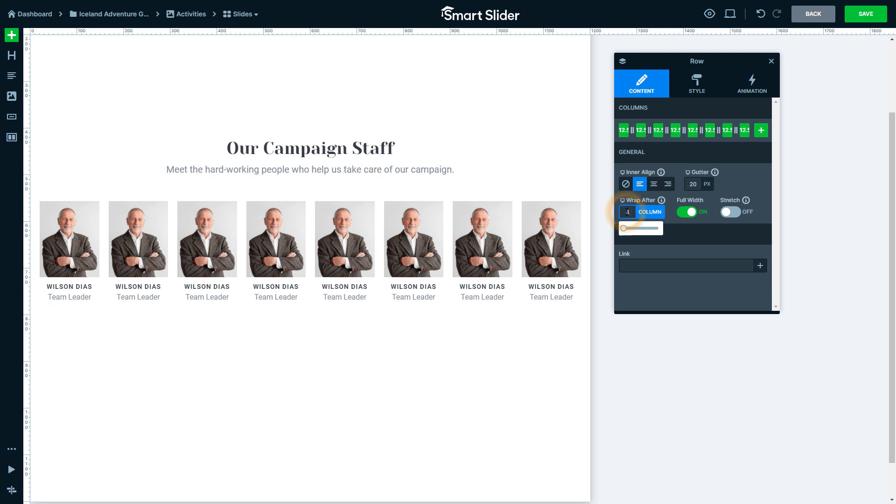
pyautogui.click(674, 225)
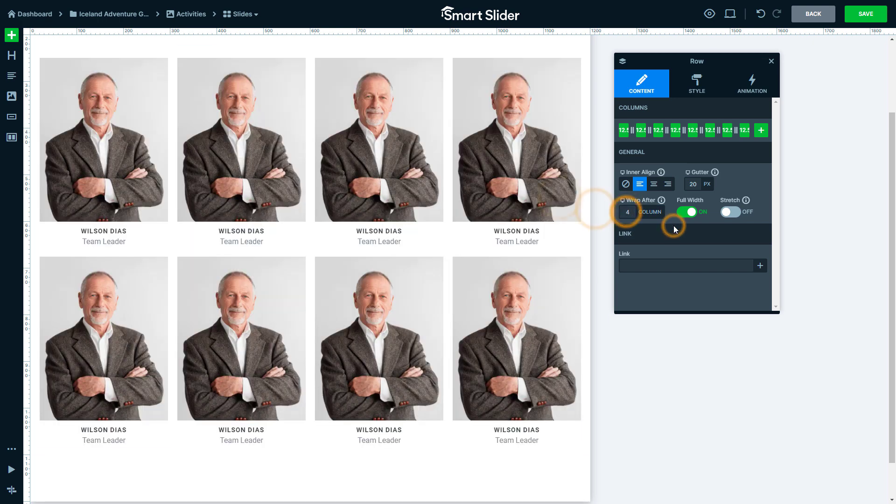
# Give each of the seven duplicated columns its own staff photo, name and job title, from PR Manager through Legal Advisor.
pyautogui.click(339, 151)
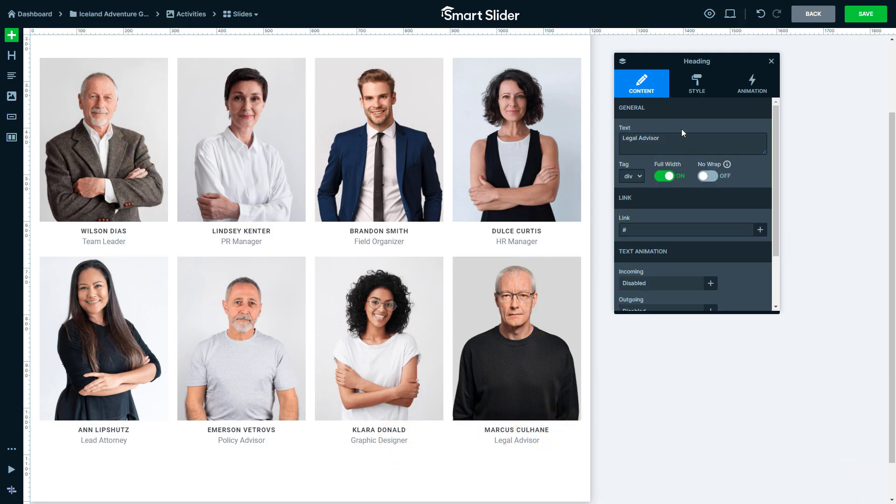
# Remove the incoming layer animation from the Our Campaign Staff heading.
pyautogui.scroll(2, 538, 184)
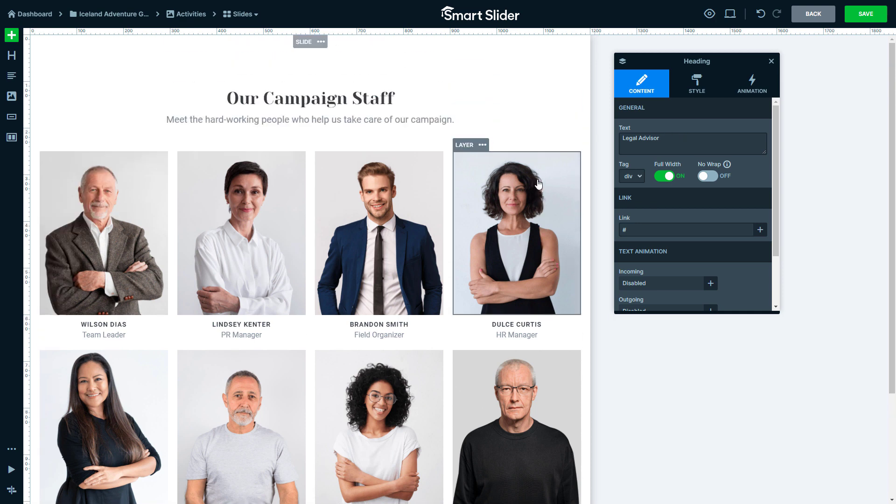
pyautogui.click(422, 101)
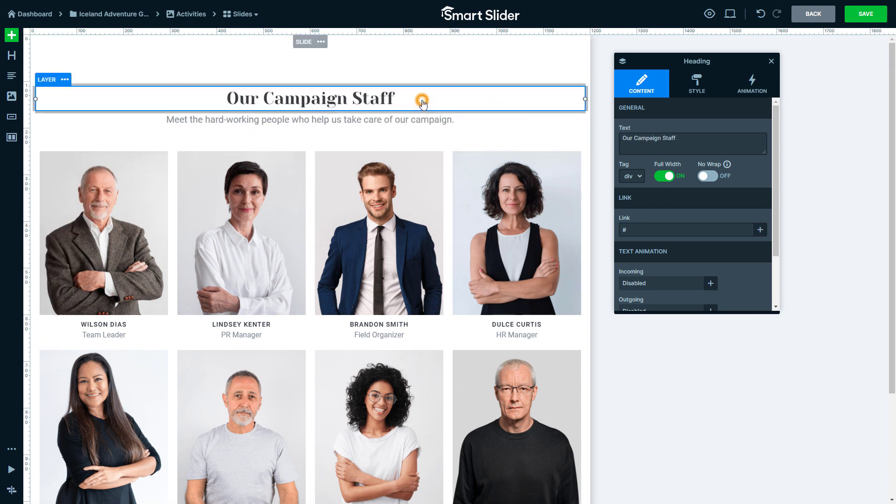
pyautogui.click(737, 91)
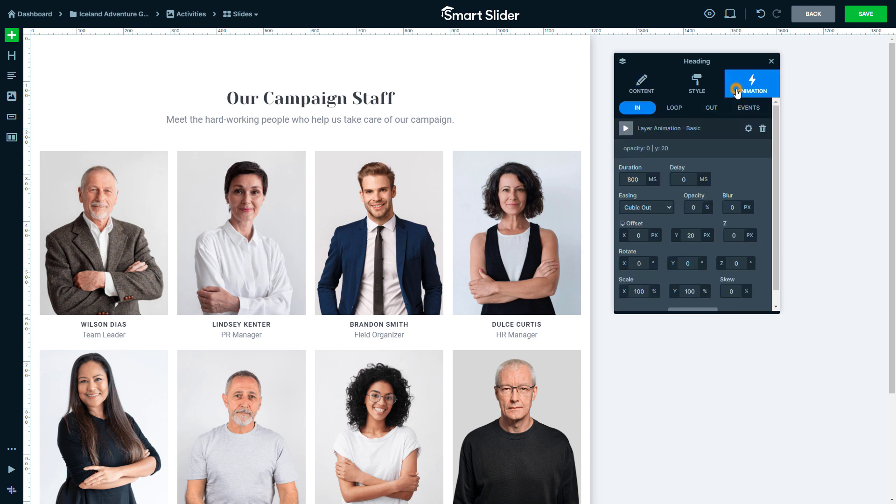
pyautogui.click(763, 130)
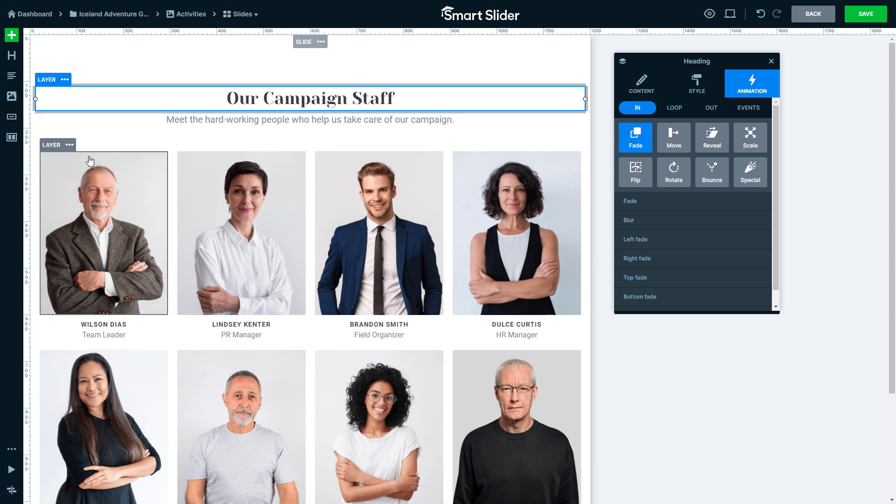
# Set the Team Leader column's incoming animation to 800 ms duration, 0 ms delay and a Y offset of 50 px.
pyautogui.click(70, 145)
pyautogui.moveTo(68, 160)
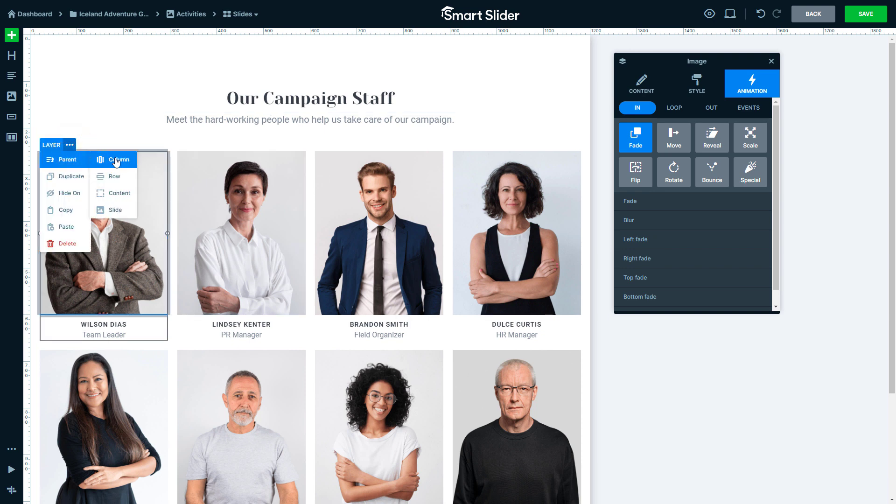
pyautogui.click(116, 161)
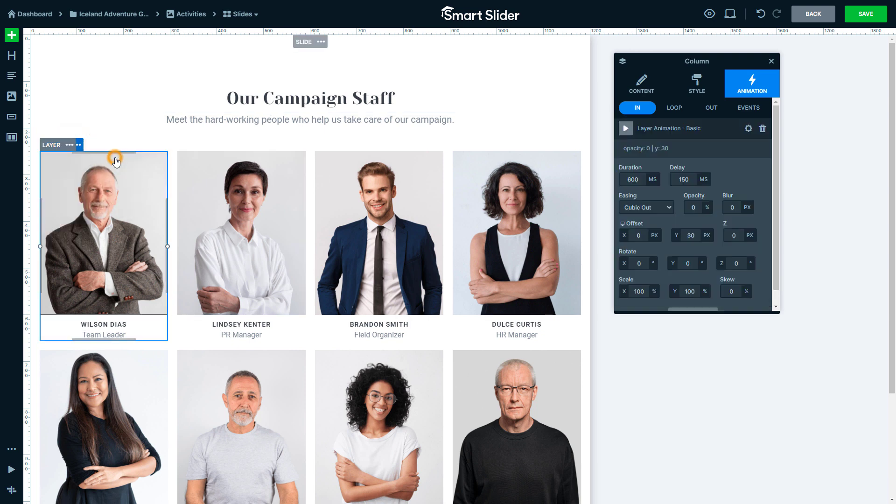
pyautogui.click(633, 179)
pyautogui.click(635, 219)
pyautogui.click(684, 179)
pyautogui.click(690, 186)
pyautogui.click(691, 236)
pyautogui.click(687, 234)
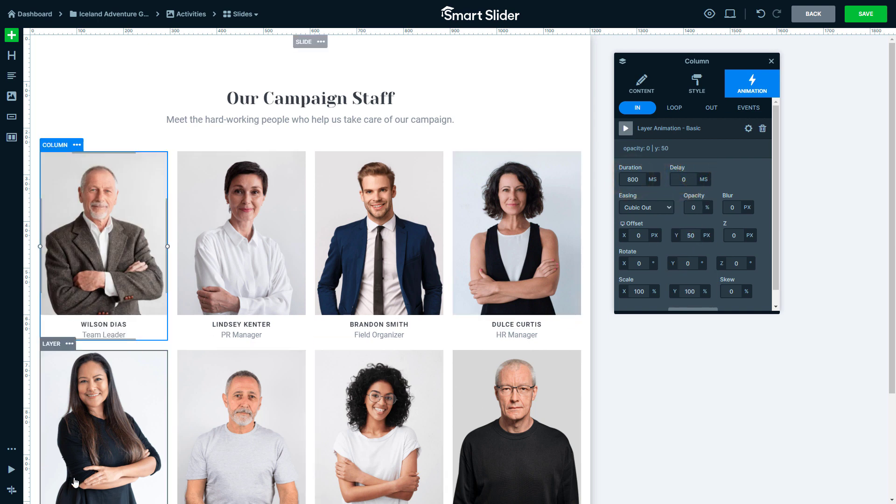
# Paste the first column's animation onto the other seven columns through the timeline.
pyautogui.click(9, 490)
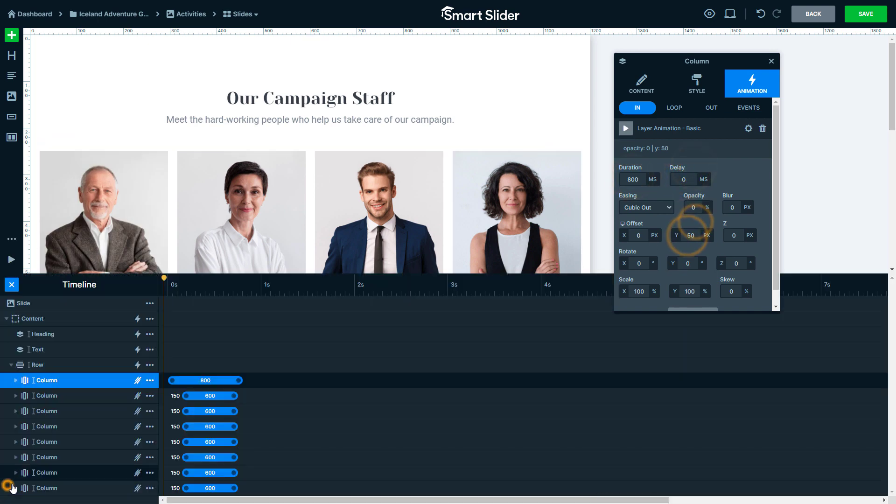
pyautogui.rightClick(98, 396)
pyautogui.moveTo(122, 452)
pyautogui.click(127, 470)
pyautogui.rightClick(99, 411)
pyautogui.click(128, 474)
pyautogui.rightClick(98, 426)
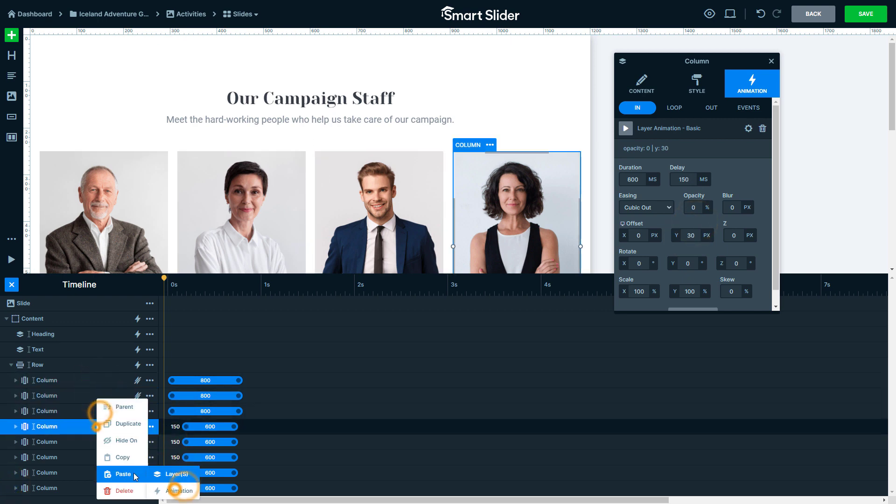
pyautogui.click(129, 474)
pyautogui.rightClick(99, 442)
pyautogui.click(128, 474)
pyautogui.rightClick(117, 472)
pyautogui.click(126, 474)
pyautogui.rightClick(101, 487)
pyautogui.click(129, 474)
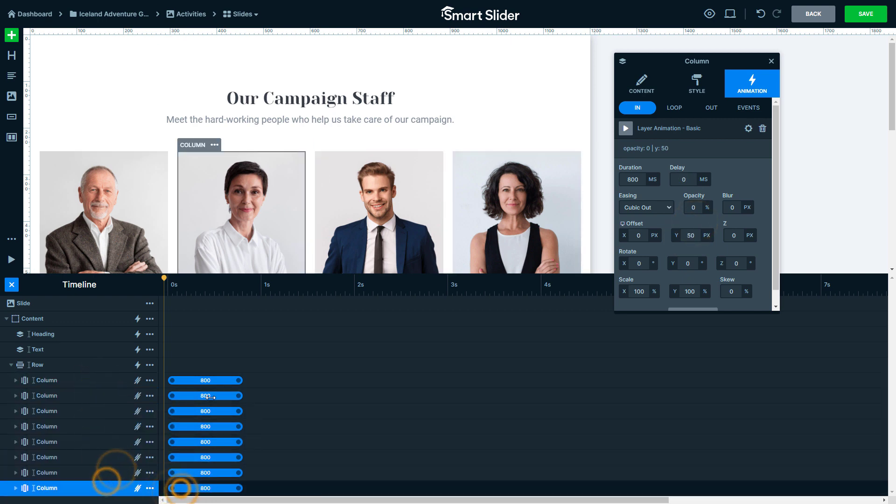
# Stagger the second to eighth column animations in 400 ms increments, with delays from 400 to 2800 ms.
pyautogui.moveTo(209, 397); pyautogui.dragTo(246, 397)
pyautogui.moveTo(195, 413); pyautogui.dragTo(270, 412)
pyautogui.moveTo(209, 428); pyautogui.dragTo(355, 442)
pyautogui.moveTo(206, 457); pyautogui.dragTo(392, 457)
pyautogui.moveTo(205, 472); pyautogui.dragTo(430, 472)
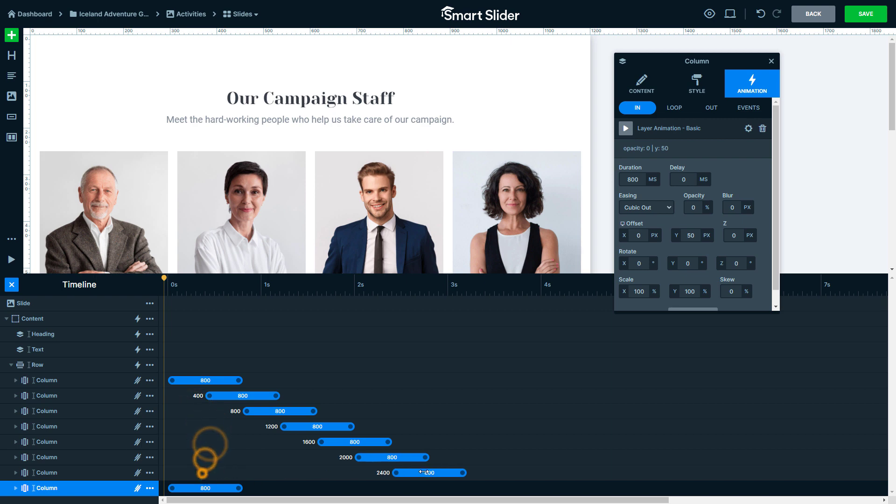
pyautogui.moveTo(203, 488); pyautogui.dragTo(465, 488)
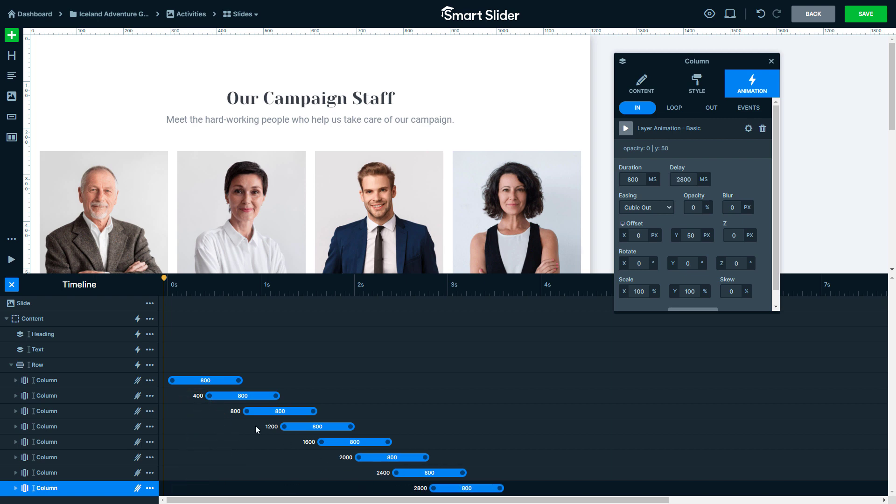
# Close the timeline and play the slide's column animations with both staff rows in view.
pyautogui.click(11, 285)
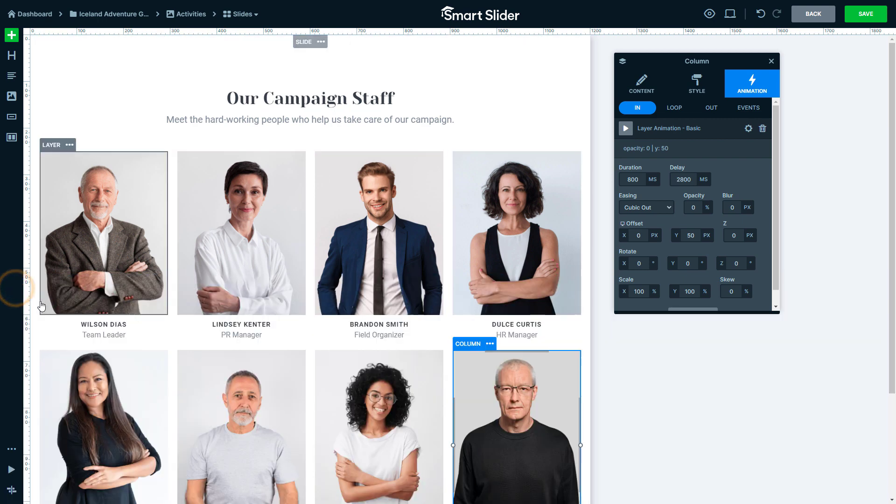
pyautogui.scroll(-1, 41, 306)
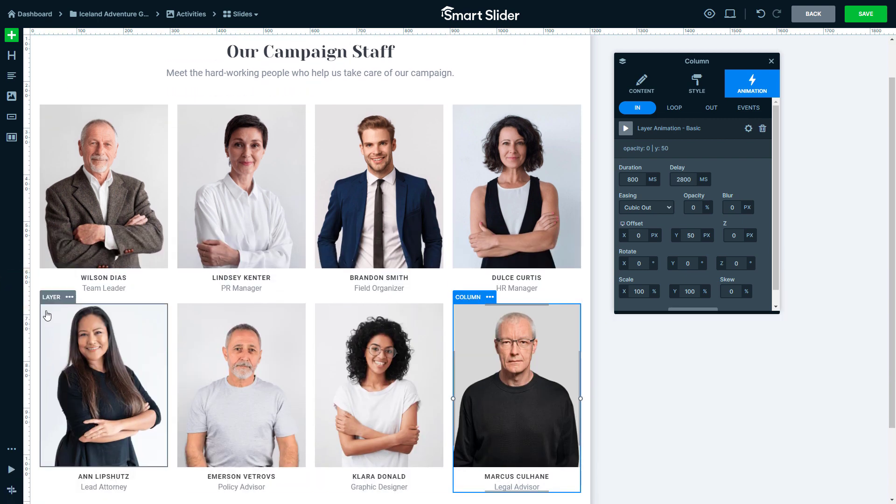
pyautogui.click(12, 470)
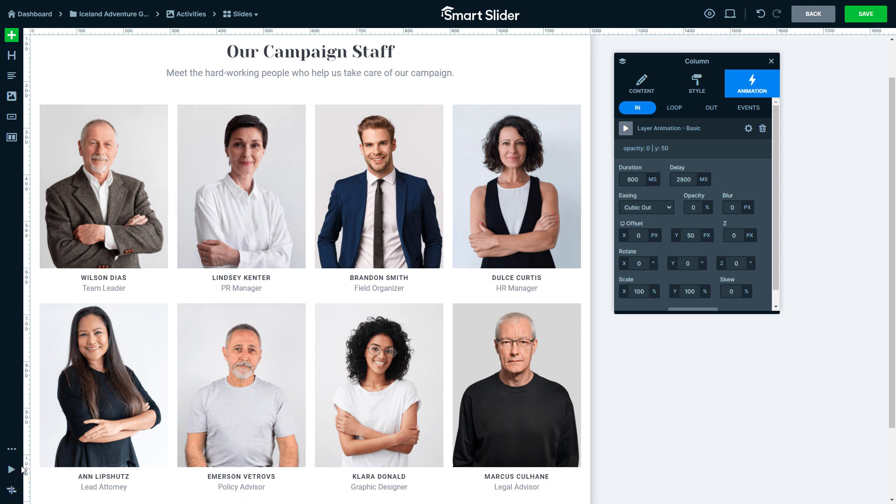
# Switch to the tablet view and scale down the section heading and the text beneath it.
pyautogui.click(730, 14)
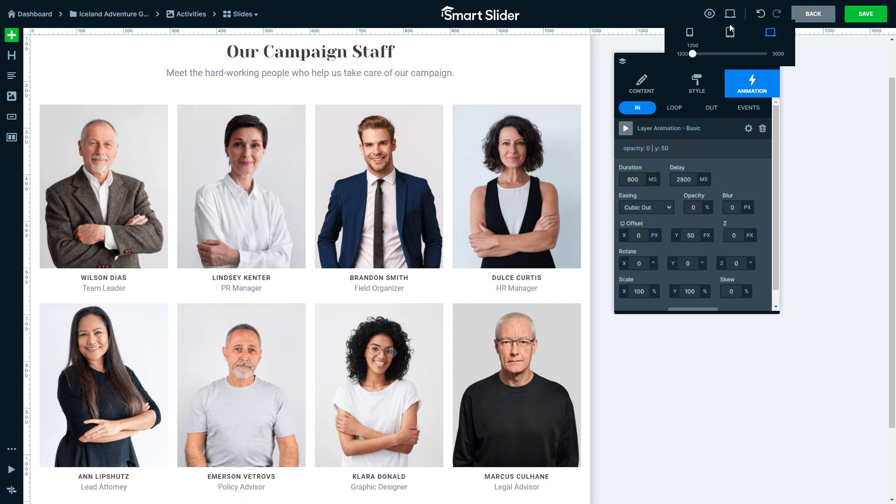
pyautogui.click(728, 28)
pyautogui.click(66, 60)
pyautogui.click(82, 100)
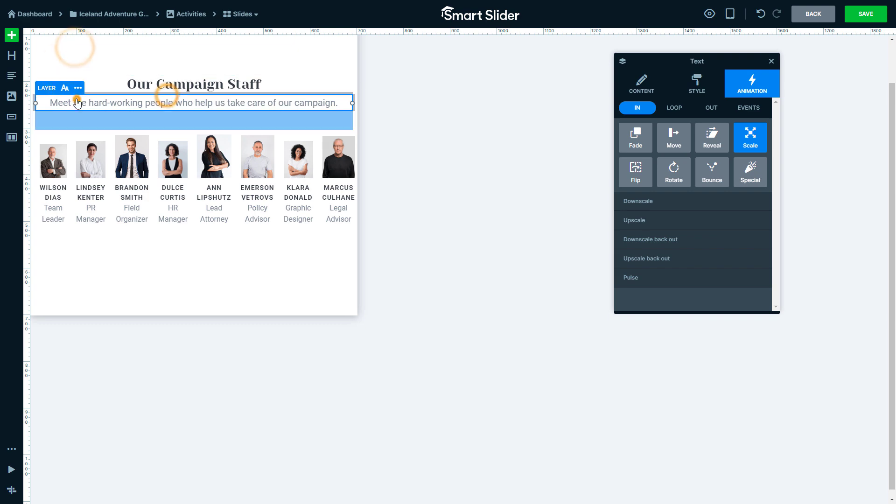
# Make the staff row wrap after 4 columns on tablet and scale down its text.
pyautogui.click(117, 116)
pyautogui.click(642, 84)
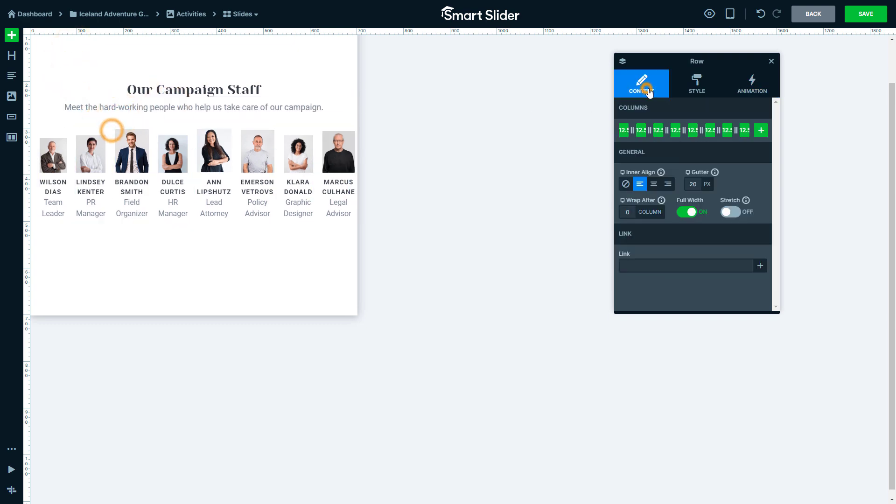
pyautogui.click(628, 212)
pyautogui.click(628, 232)
pyautogui.moveTo(74, 75); pyautogui.dragTo(72, 76)
# Switch to the mobile view and scale down the section heading and the introductory text.
pyautogui.moveTo(730, 14)
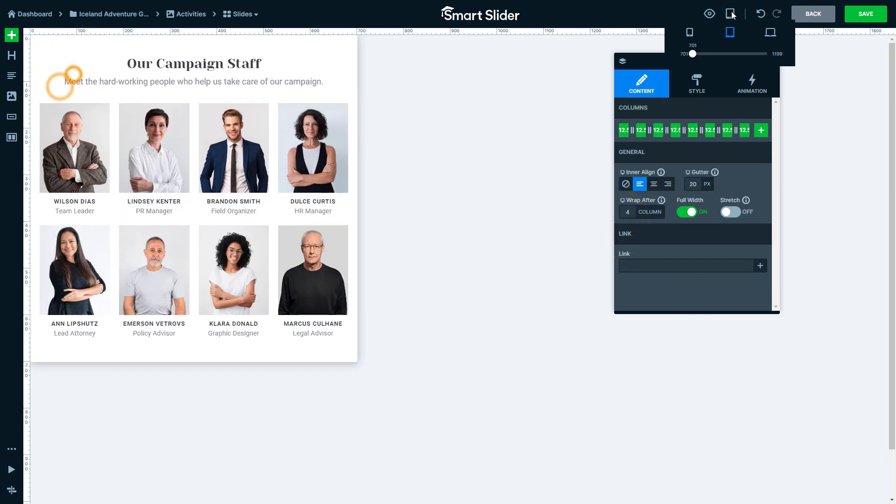
pyautogui.click(690, 33)
pyautogui.click(63, 52)
pyautogui.click(85, 89)
pyautogui.moveTo(76, 36); pyautogui.dragTo(68, 51)
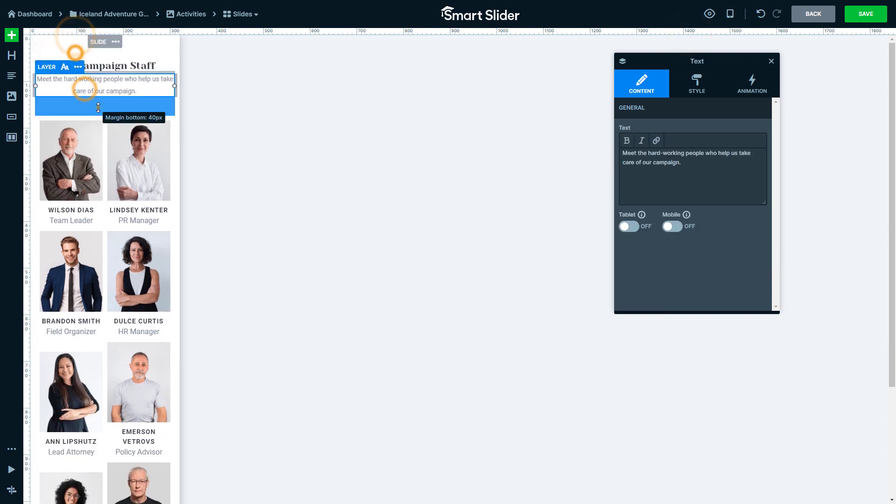
# Reduce the introductory text's bottom margin on mobile and scale the staff row's text to 80%.
pyautogui.click(100, 106)
pyautogui.moveTo(98, 110); pyautogui.dragTo(70, 81)
pyautogui.click(60, 95)
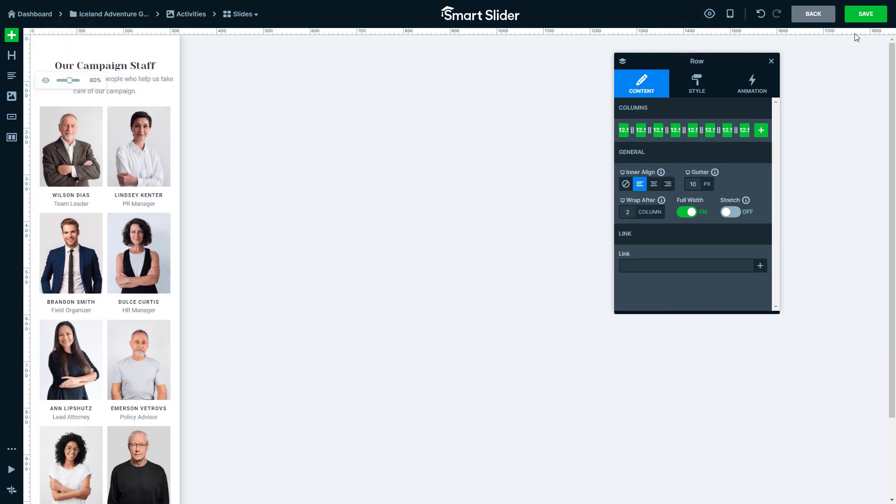
# Save the Activities slide and open the Top 3 slider from the Iceland Adventure Group project.
pyautogui.click(864, 16)
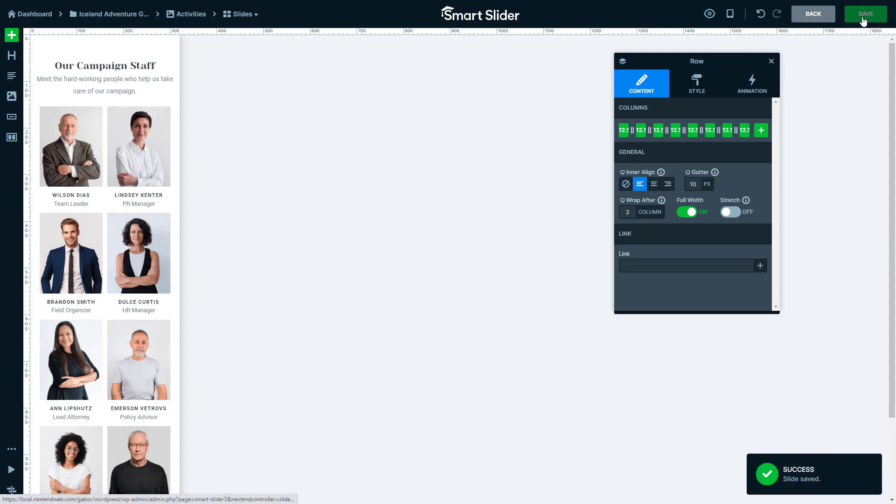
pyautogui.click(124, 15)
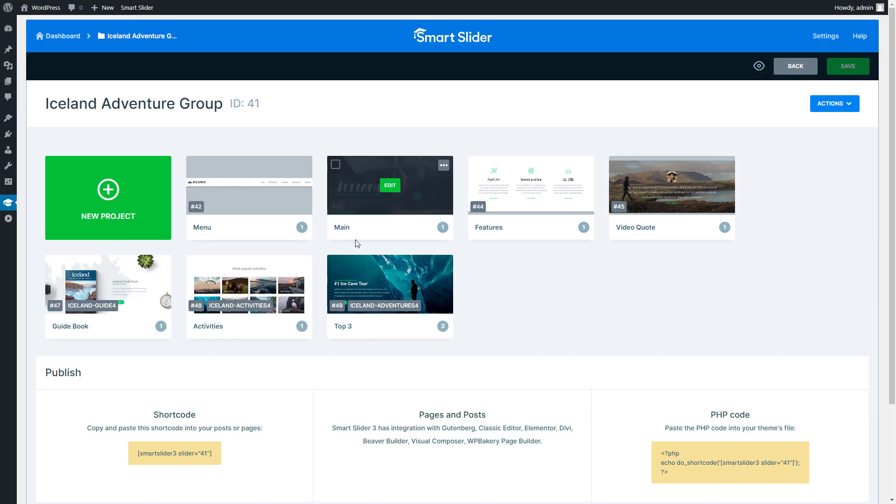
pyautogui.click(391, 286)
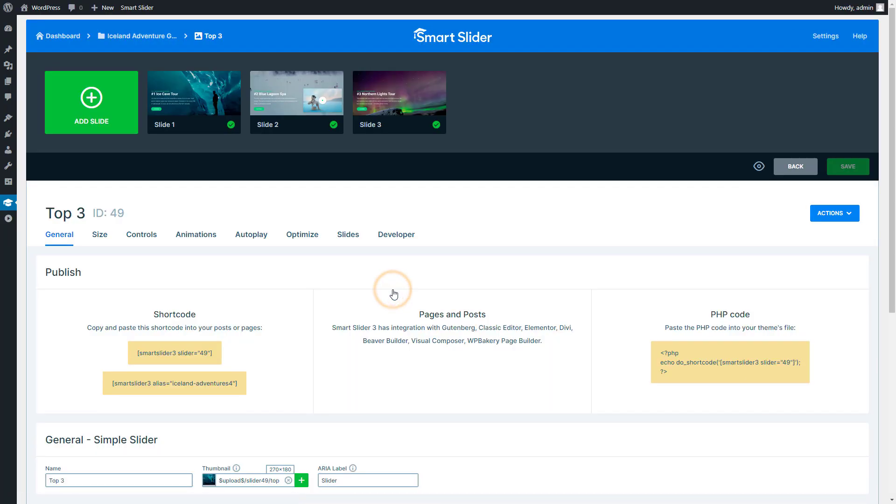
# Delete Slide 2 and Slide 3 from the Top 3 slider, keeping only Slide 1.
pyautogui.moveTo(275, 106)
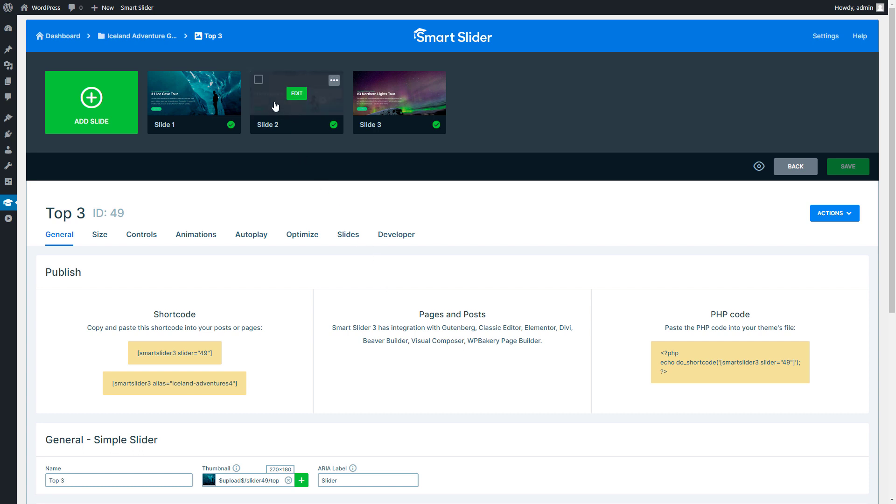
pyautogui.click(259, 81)
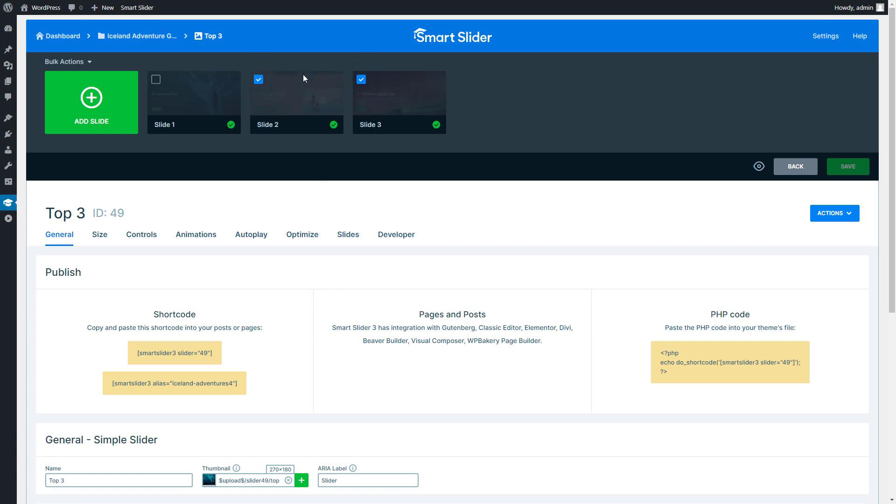
pyautogui.click(84, 63)
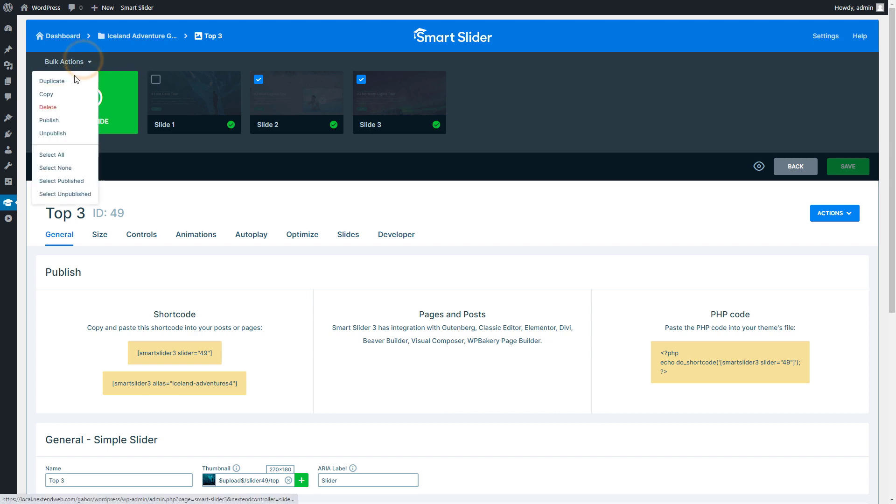
pyautogui.click(62, 110)
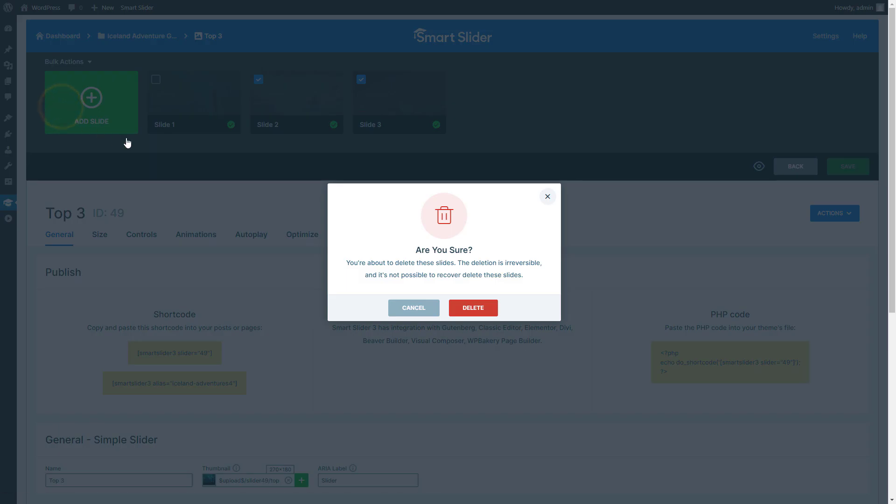
pyautogui.click(471, 307)
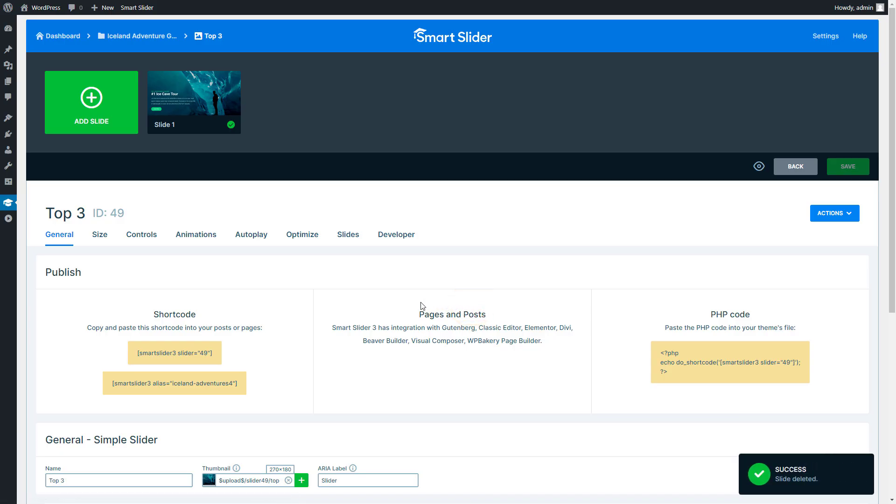
# Enable the Downscale Ken Burns effect for the Top 3 slider and save the slider.
pyautogui.click(204, 238)
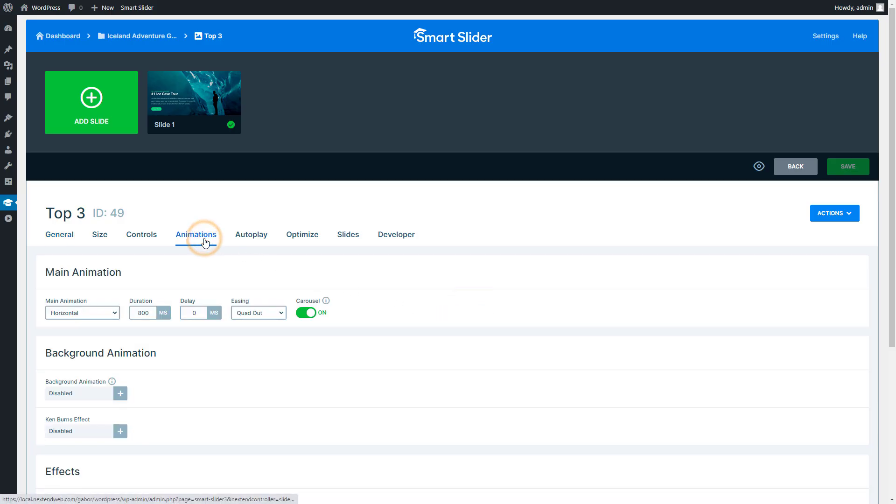
pyautogui.click(120, 432)
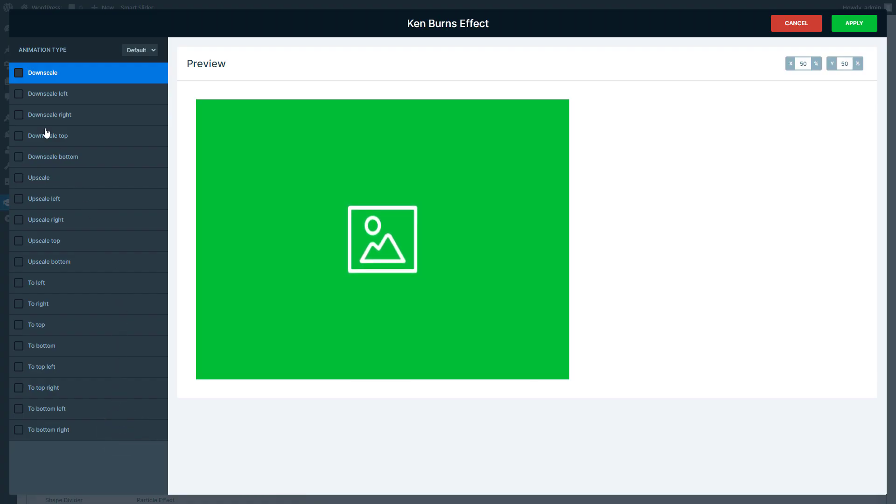
pyautogui.click(19, 77)
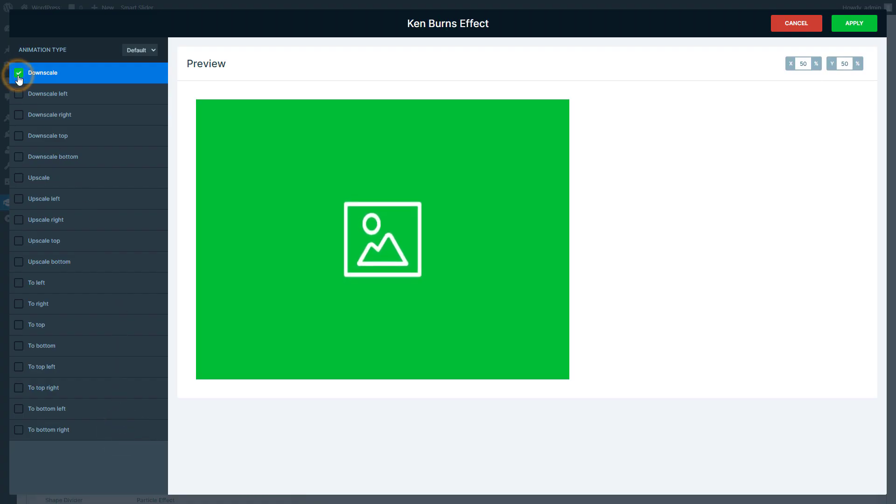
pyautogui.click(841, 30)
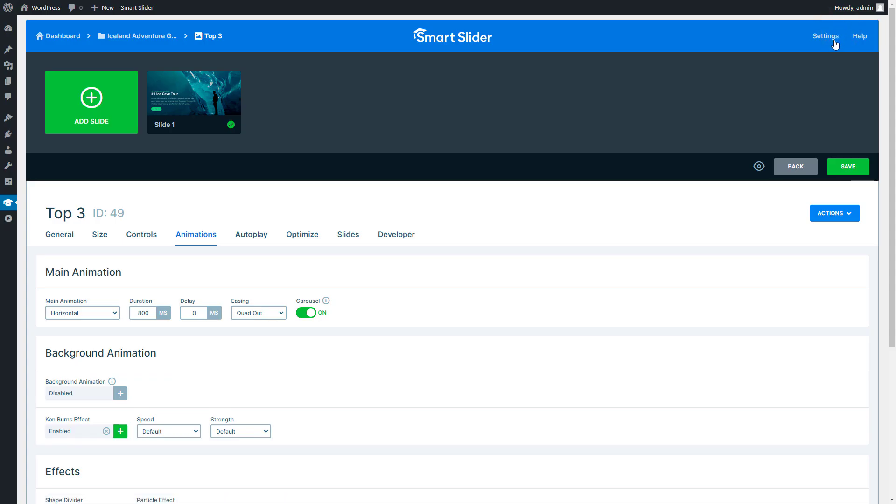
pyautogui.click(849, 167)
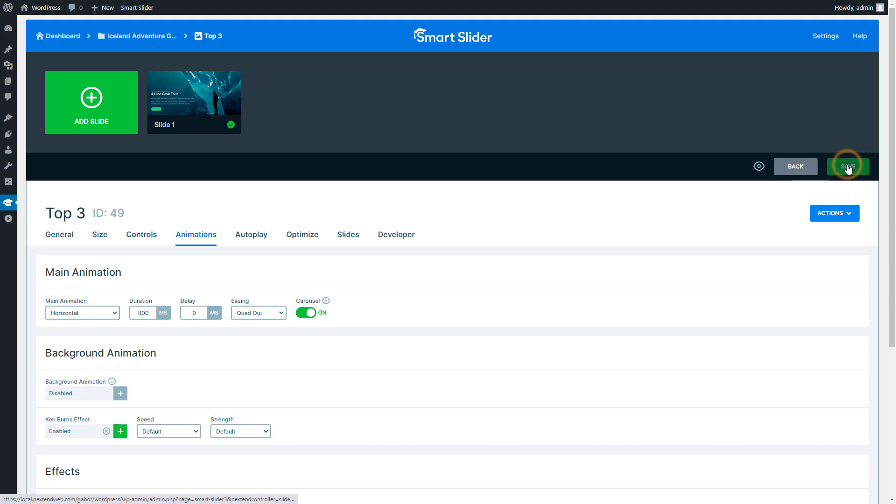
# Open Slide 1 for editing and replace its background image with contribute1.png from the media library.
pyautogui.moveTo(201, 100)
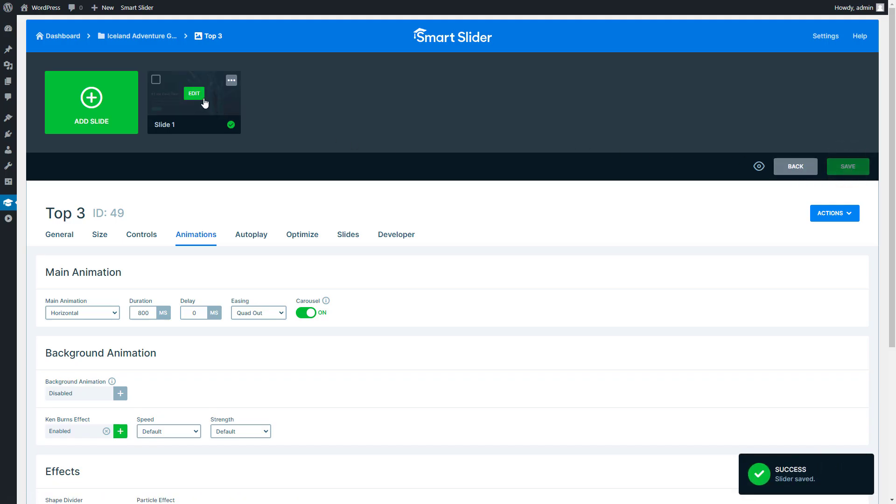
pyautogui.click(194, 95)
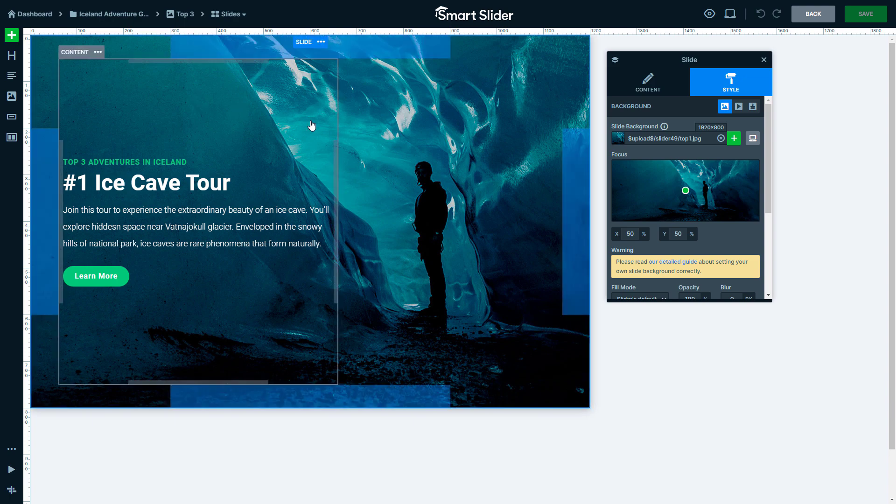
pyautogui.click(734, 138)
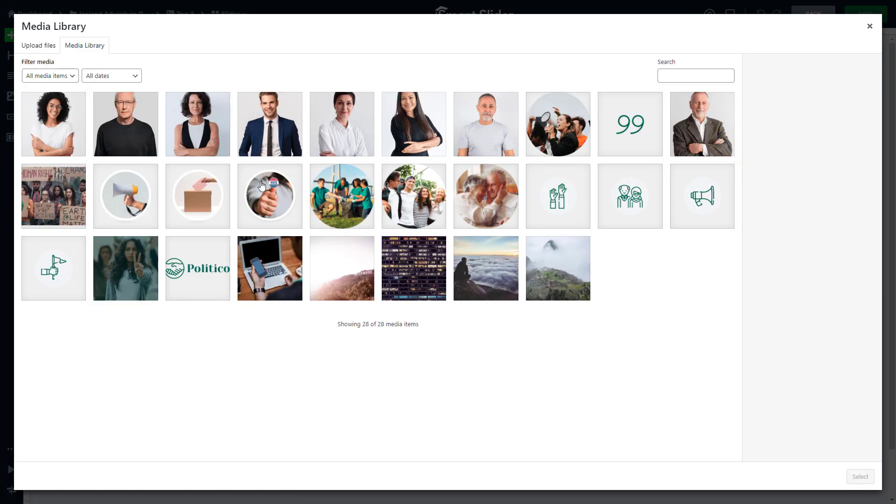
pyautogui.click(72, 202)
pyautogui.click(70, 201)
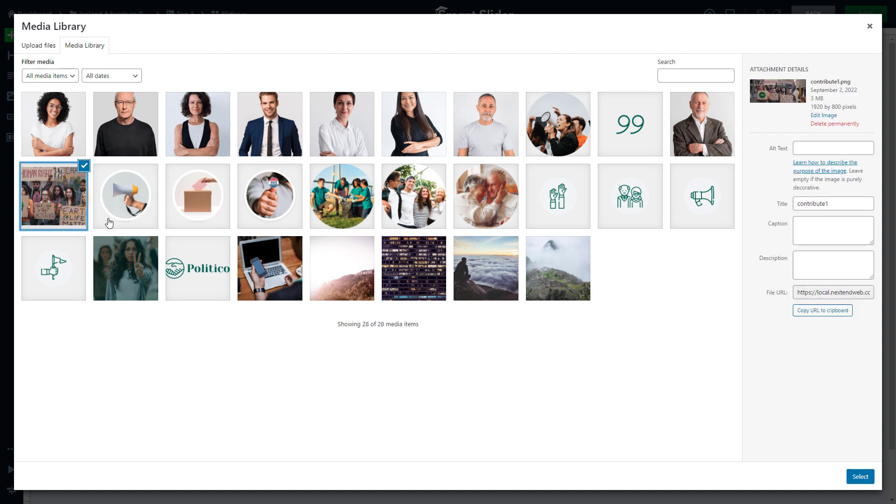
pyautogui.click(861, 477)
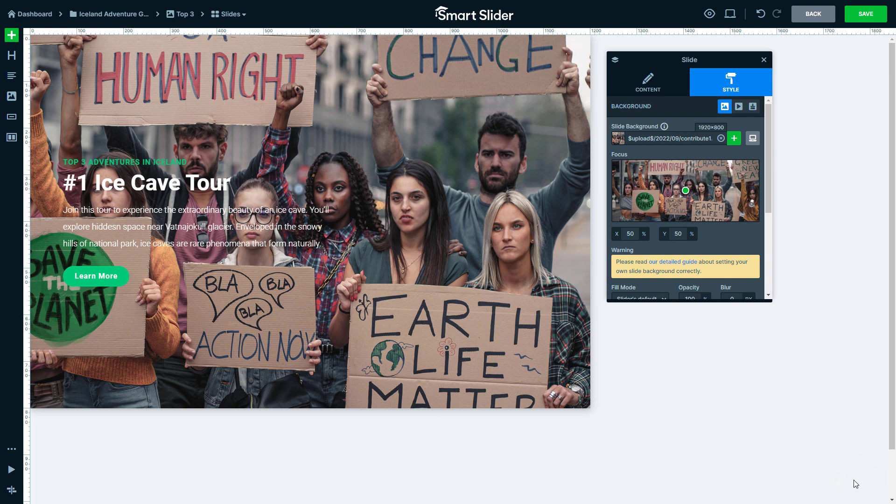
# Set the slide's background color to 01281F60 and turn on its overlay.
pyautogui.scroll(-2, 677, 278)
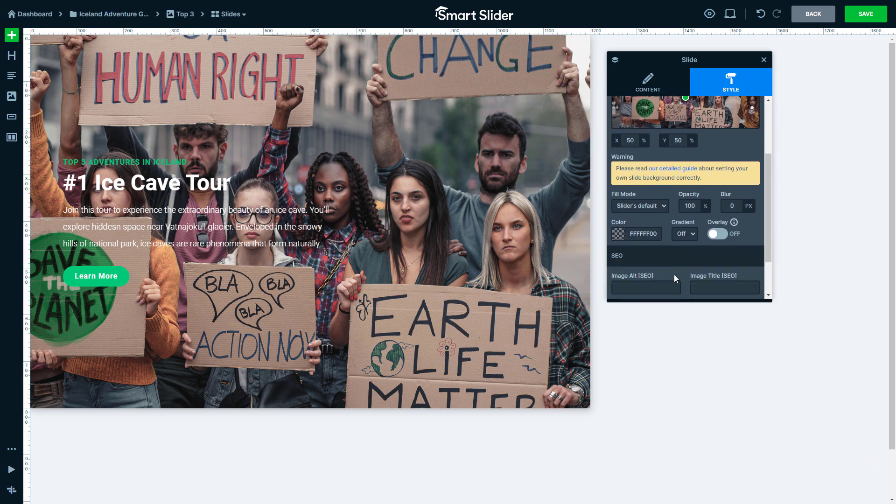
pyautogui.doubleClick(645, 234)
pyautogui.write('01281F60')
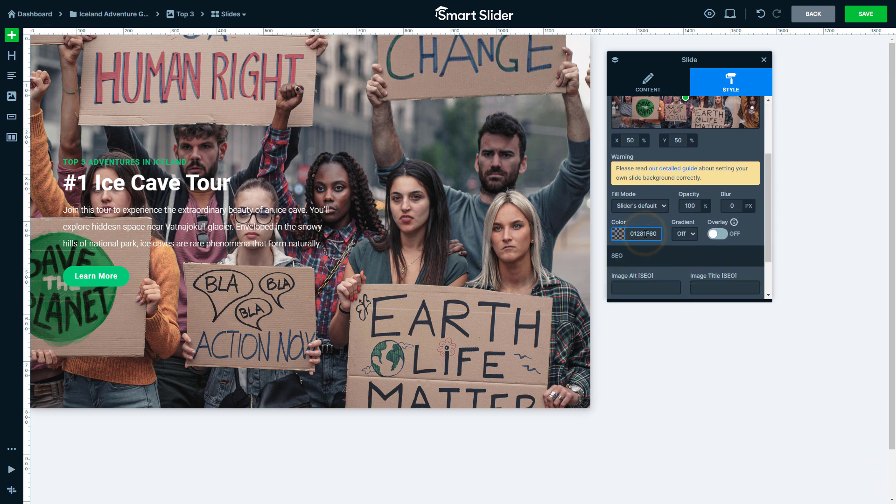
pyautogui.click(717, 235)
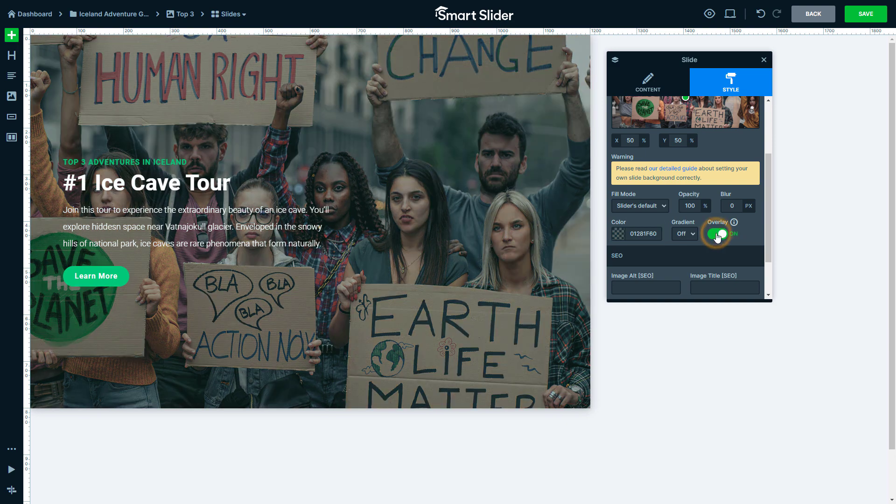
# Change the small top heading to "Do you agree with our goals?" and set its text color to FFFFFFCC.
pyautogui.click(235, 164)
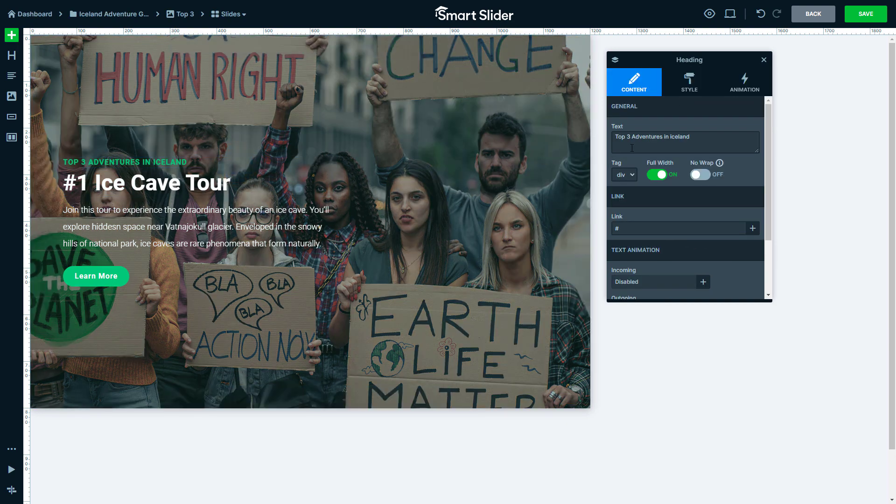
pyautogui.tripleClick(705, 139)
pyautogui.write('Do you agree with our goals?')
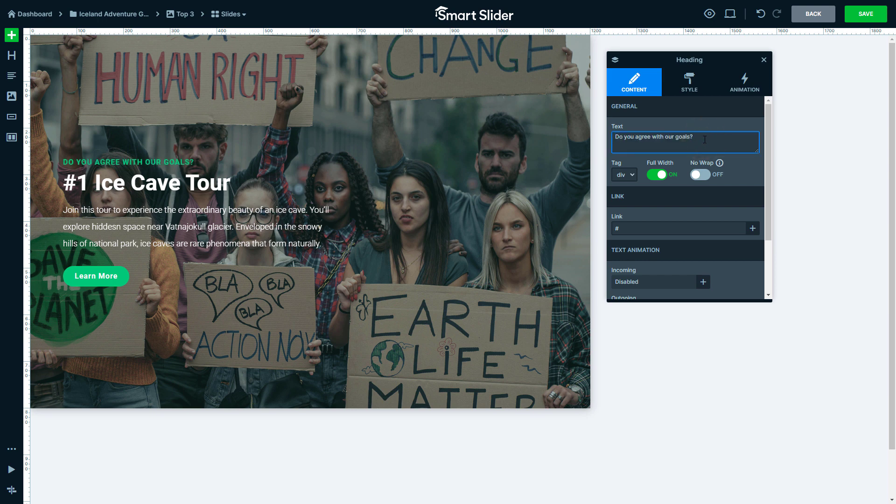
pyautogui.click(692, 96)
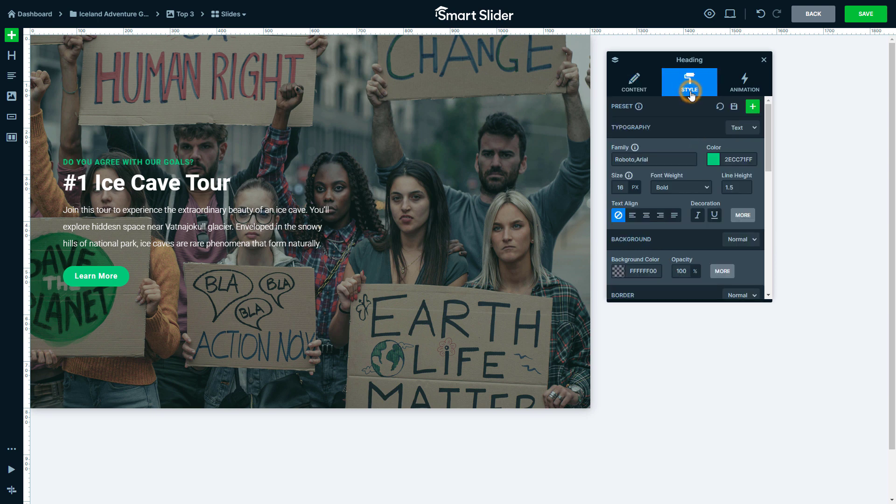
pyautogui.tripleClick(735, 159)
pyautogui.write('FFFFFFCC')
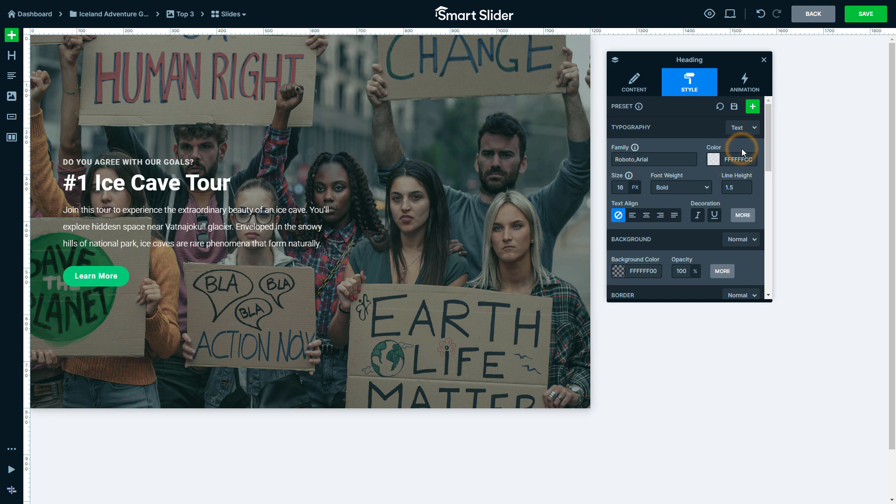
# Set the main heading's font to Yeseva One, Arial at 44 px and change its text to "Contribute for Us".
pyautogui.click(296, 178)
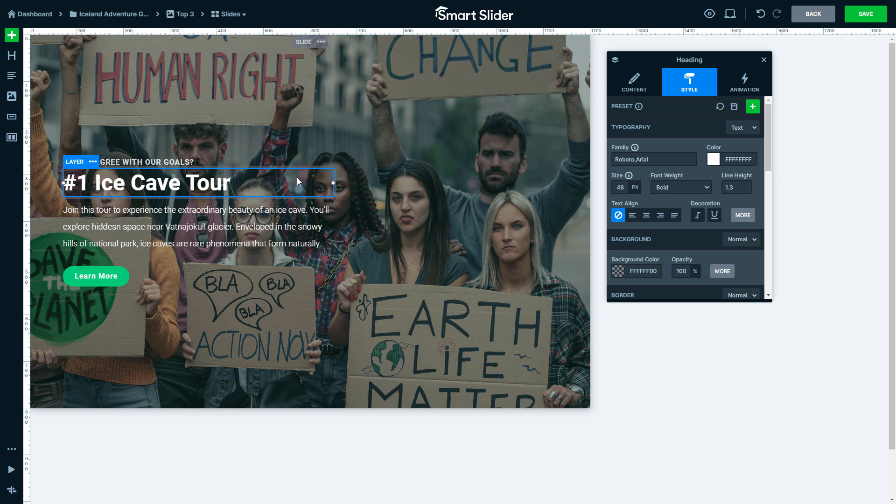
pyautogui.tripleClick(653, 161)
pyautogui.write('Yeseva One, Arial')
pyautogui.click(654, 146)
pyautogui.click(624, 188)
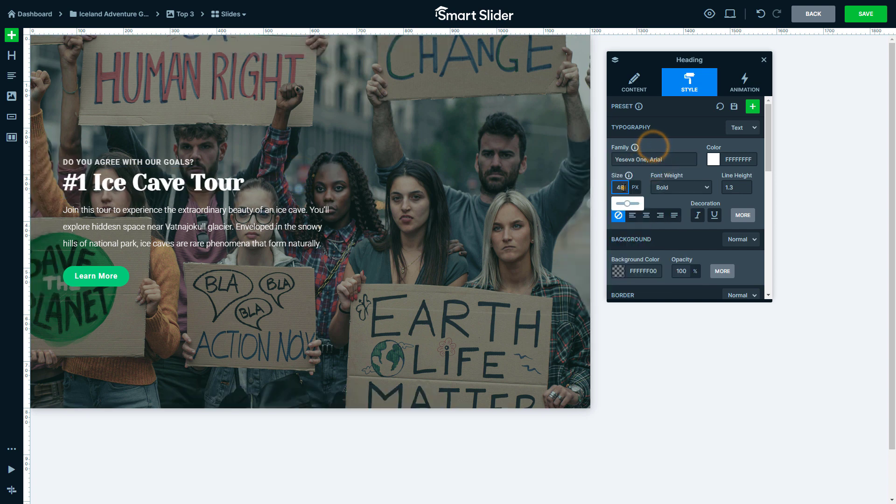
pyautogui.doubleClick(624, 187)
pyautogui.write('44')
pyautogui.click(640, 175)
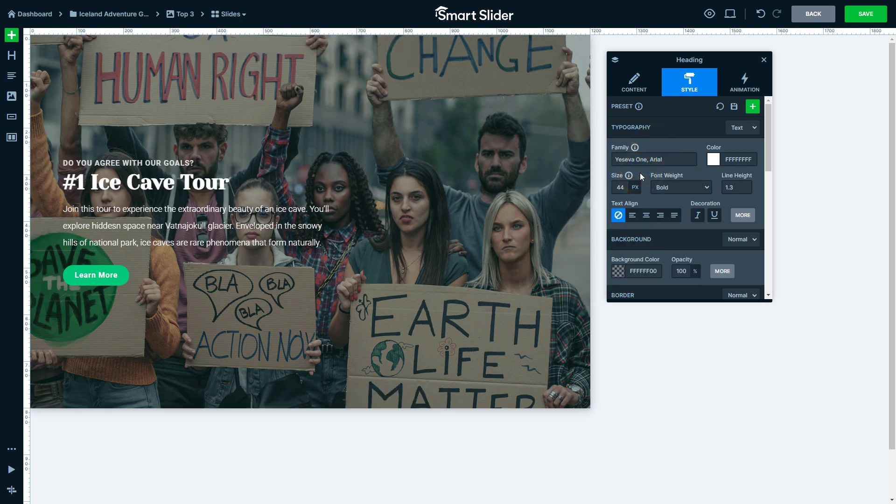
pyautogui.click(640, 93)
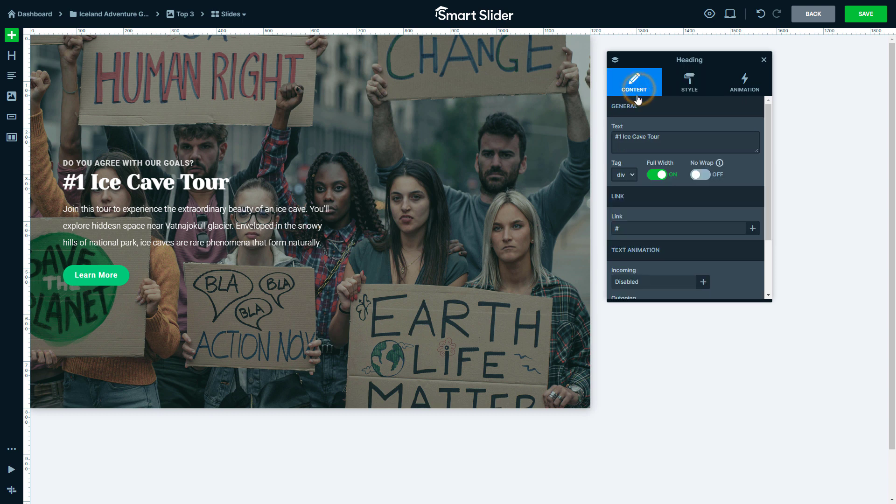
pyautogui.click(648, 140)
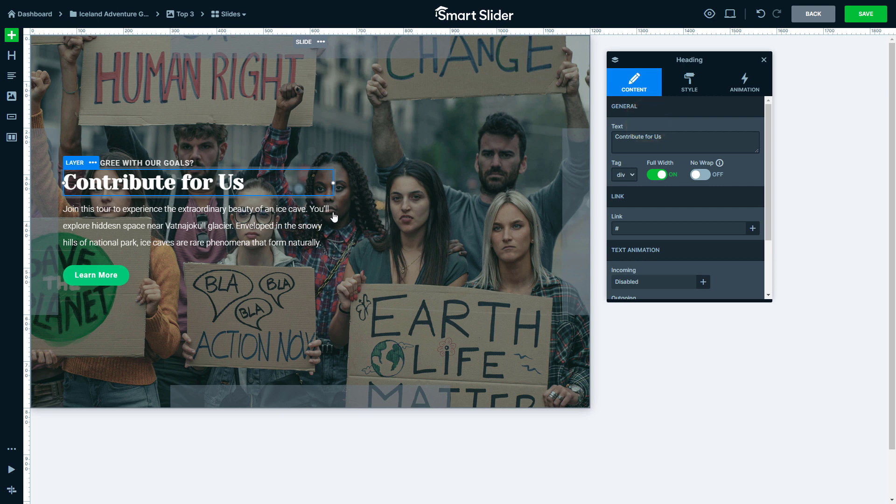
# Replace the paragraph with "We want to create a better, more equal future for everyone. Contribute and help us fulfill our goals!".
pyautogui.click(309, 221)
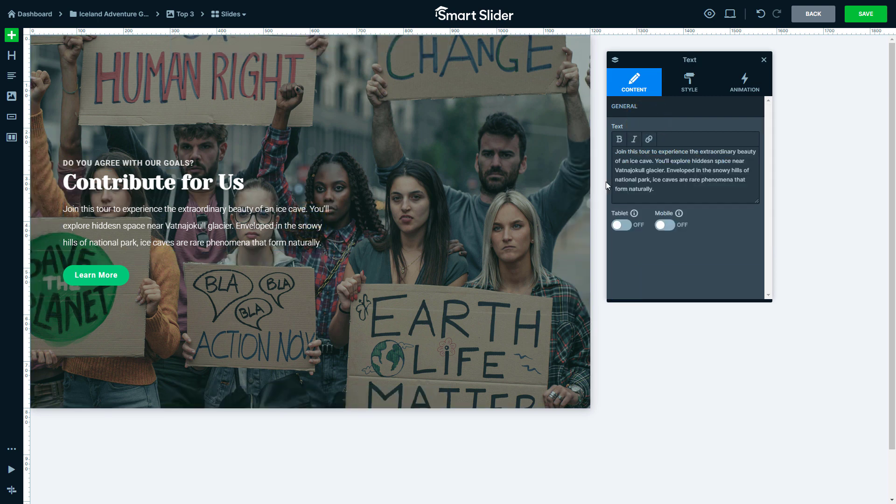
pyautogui.click(637, 171)
pyautogui.hotkey('ctrl', 'a')
pyautogui.write('We want to create a better, more equal future for everyone. Contribute and help us fulfill our goals!')
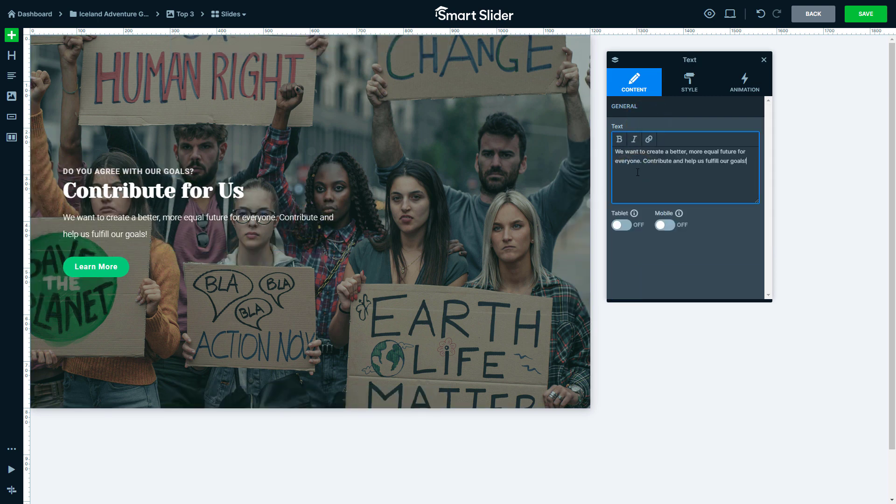
# Set the paragraph's text color to FFFFFFCC, size to 20 px and line height to 1.8, and change its font weight from Light.
pyautogui.click(684, 90)
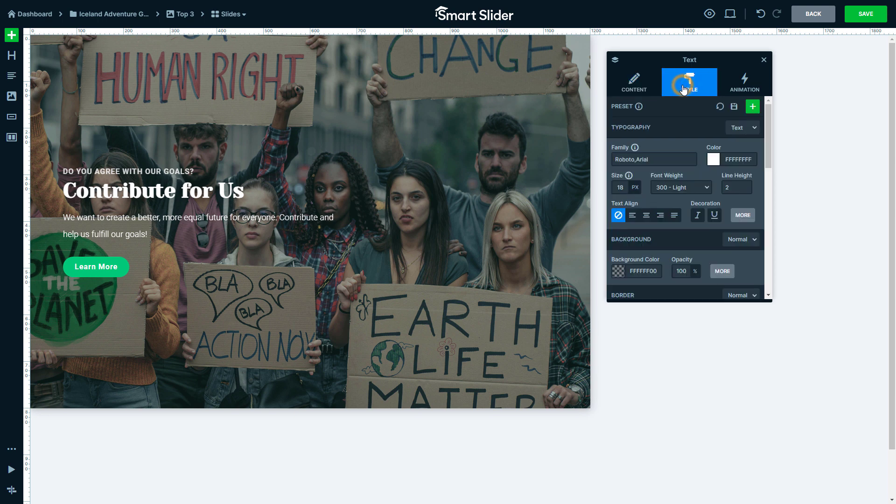
pyautogui.doubleClick(620, 187)
pyautogui.write('20')
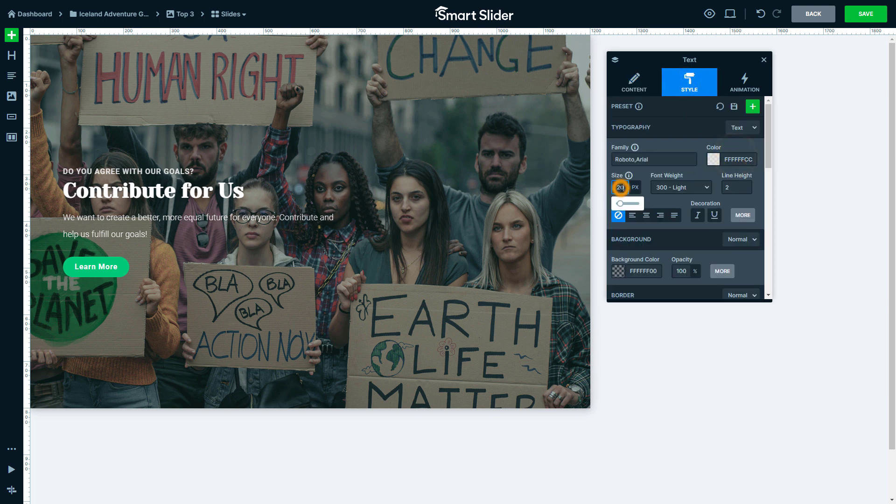
pyautogui.click(682, 187)
pyautogui.click(668, 201)
pyautogui.doubleClick(736, 187)
pyautogui.write('1.8')
# Set the paragraph's top margin to 0 and its bottom margin to 20 px.
pyautogui.scroll(-10, 725, 242)
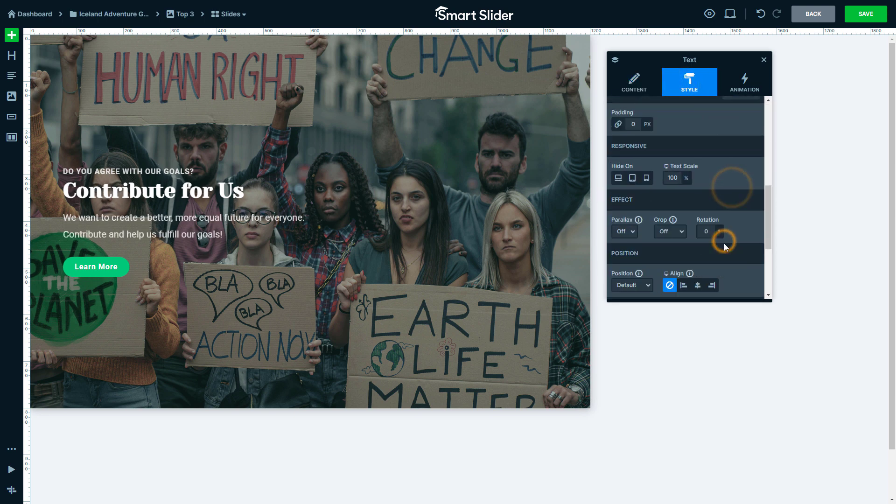
pyautogui.click(633, 233)
pyautogui.click(671, 234)
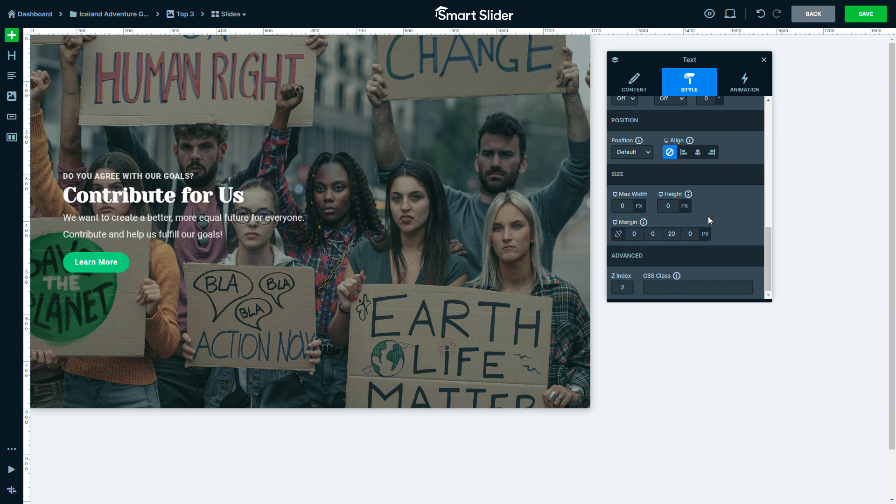
# Set the button's background to 1C6452FF, border radius to 4 px and padding to 1.5, 2.5, 1.5, 2.5 em.
pyautogui.click(119, 264)
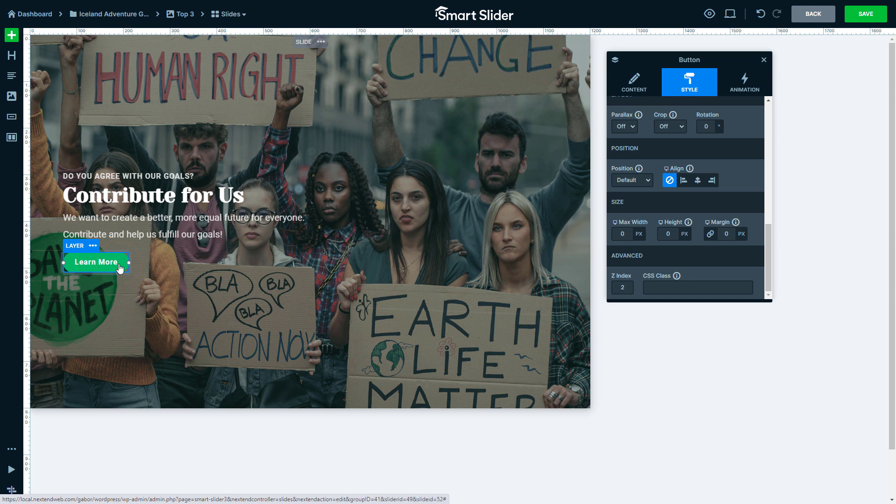
pyautogui.scroll(5, 686, 196)
pyautogui.click(642, 143)
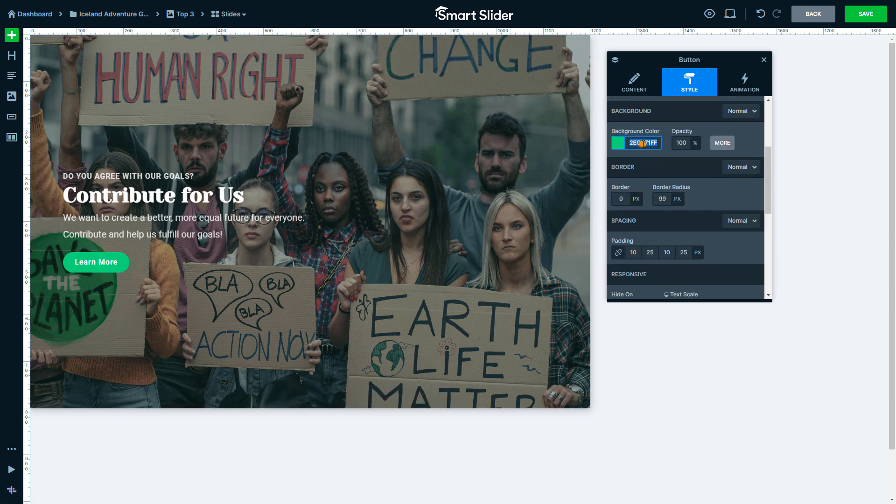
pyautogui.write('1C6452FF')
pyautogui.click(643, 171)
pyautogui.click(660, 198)
pyautogui.click(633, 251)
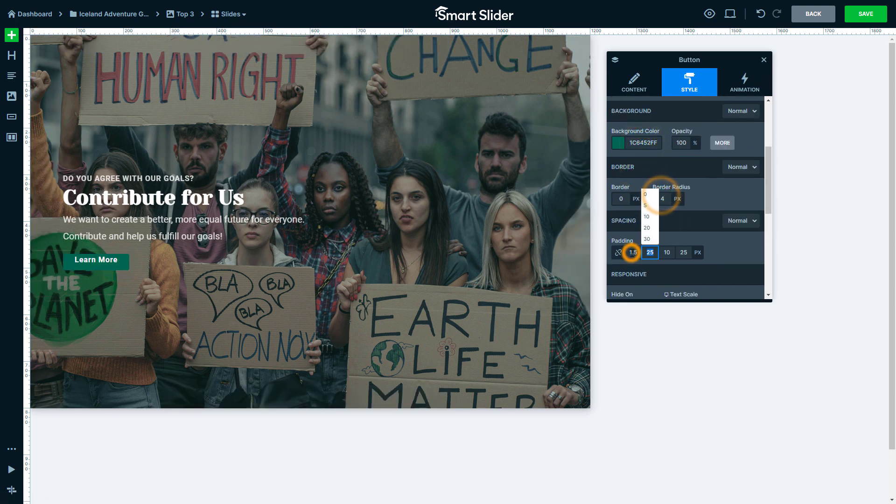
pyautogui.click(695, 274)
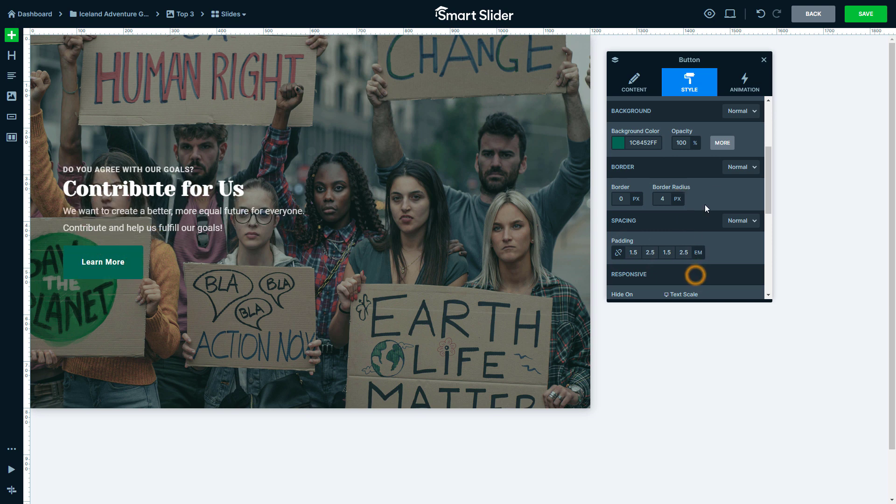
# Set the button's hover background color to FFFFFFFF and its hover text color to 1C6452FF.
pyautogui.click(739, 111)
pyautogui.click(739, 129)
pyautogui.click(624, 142)
pyautogui.click(658, 158)
pyautogui.scroll(3, 686, 187)
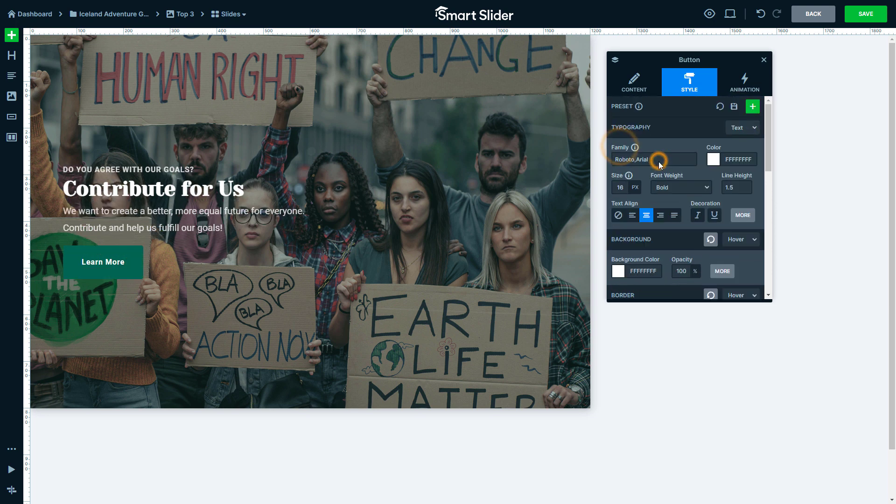
pyautogui.click(737, 127)
pyautogui.click(739, 146)
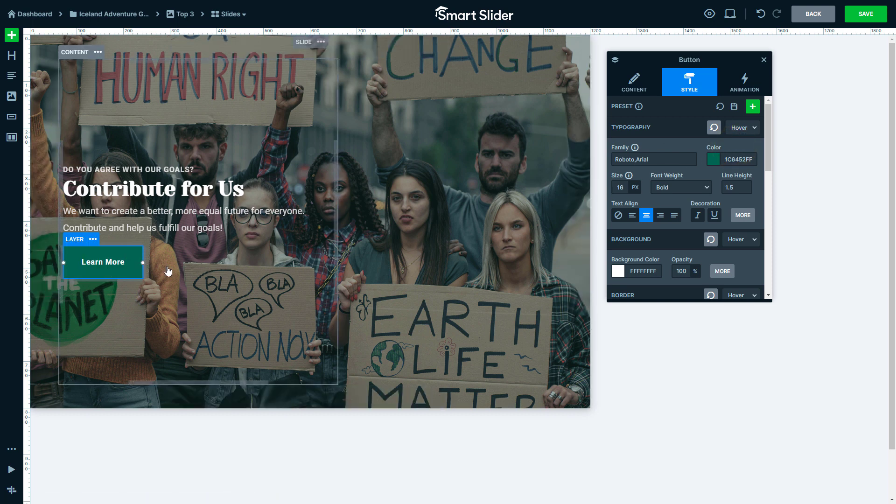
# Change the button's label to "Join us Today".
pyautogui.click(628, 89)
pyautogui.tripleClick(655, 136)
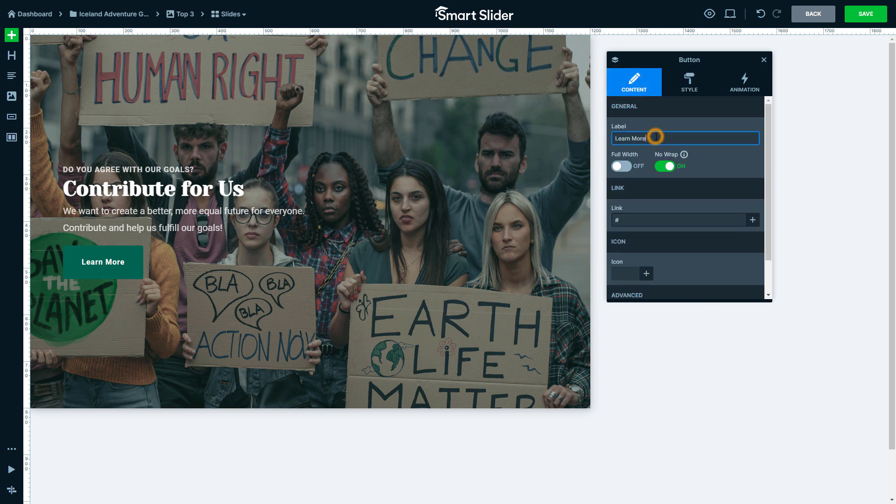
pyautogui.write('Join us Today')
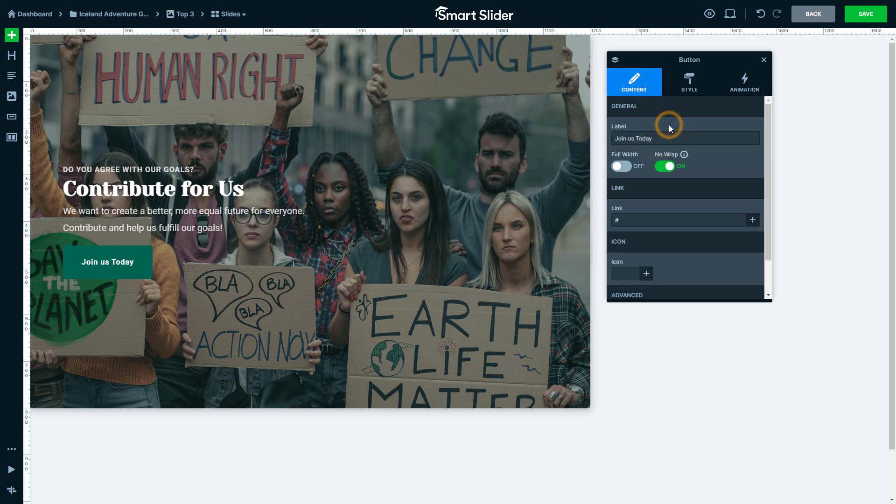
# Replace the button's incoming animation with Bounce in and delay its start to 400 ms on the timeline.
pyautogui.click(728, 91)
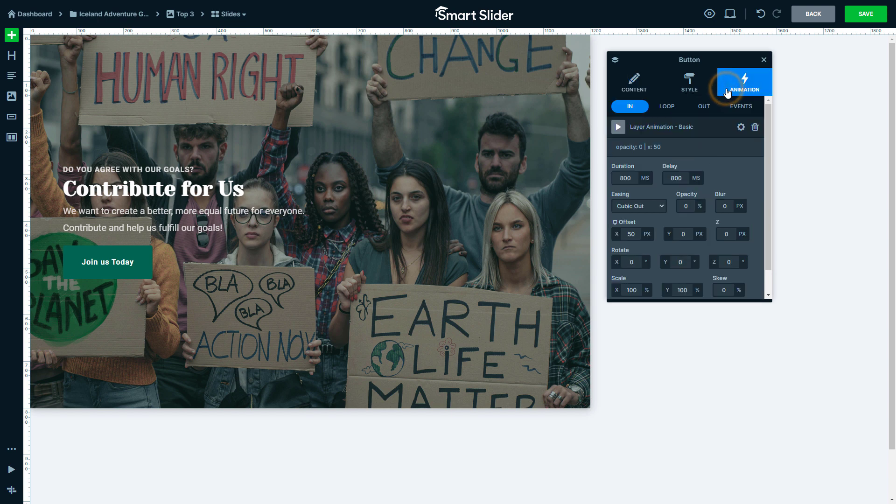
pyautogui.click(755, 128)
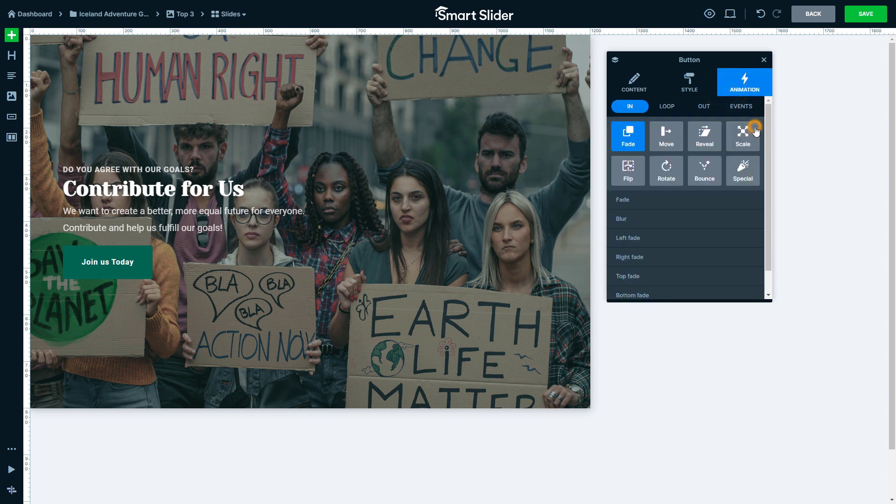
pyautogui.click(707, 170)
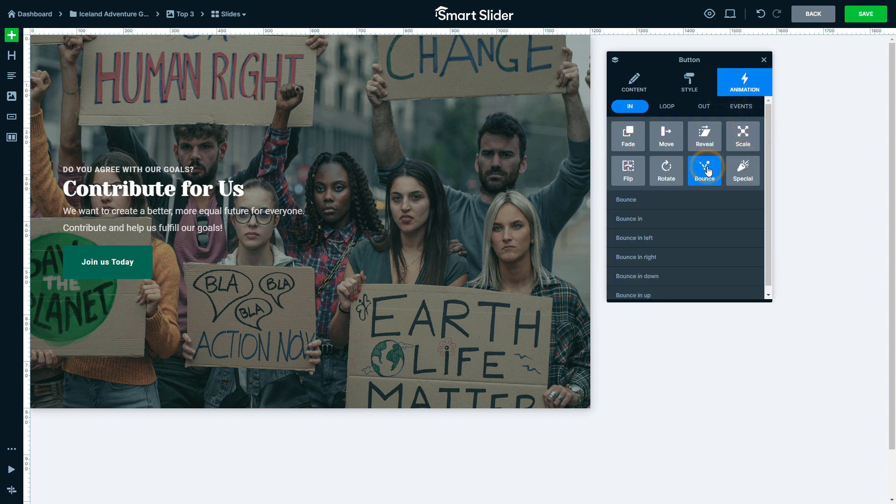
pyautogui.click(662, 219)
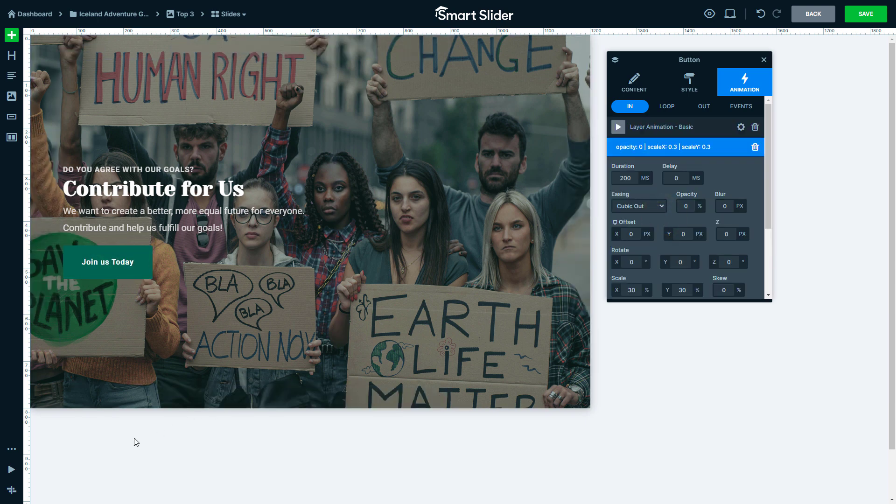
pyautogui.click(14, 492)
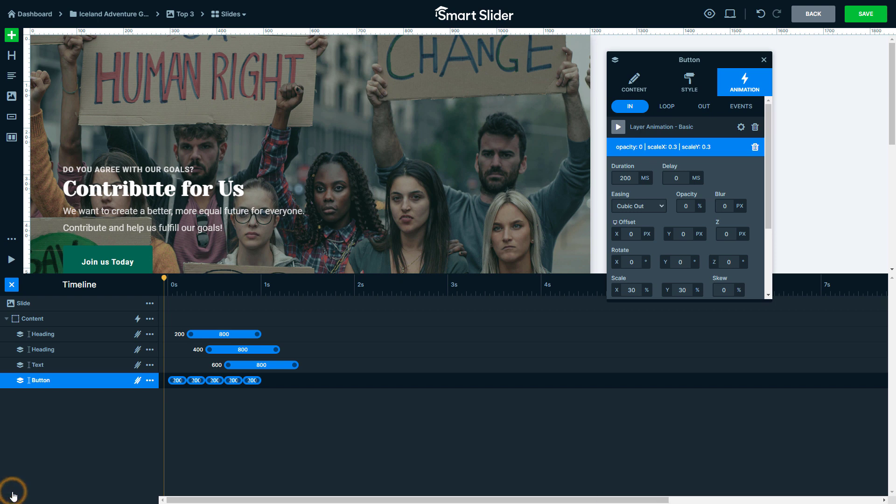
pyautogui.moveTo(177, 380); pyautogui.dragTo(214, 380)
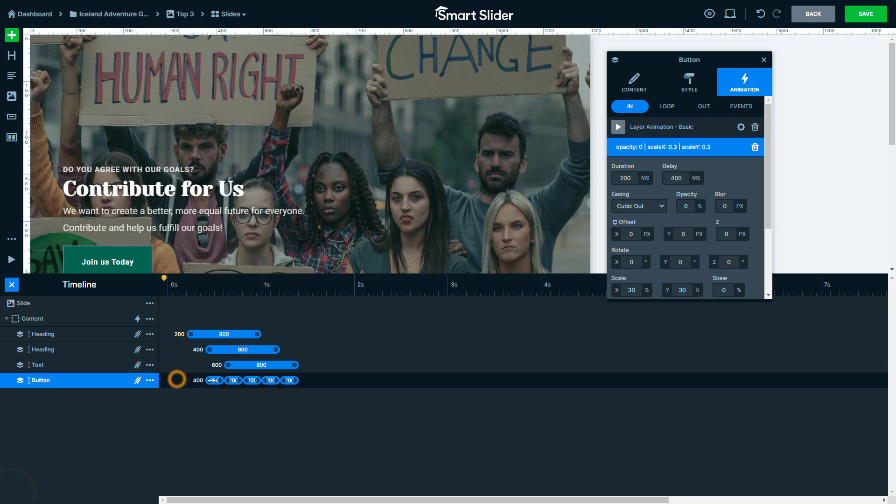
# Remove the incoming animations from the paragraph and both headings, and play the slide's animation.
pyautogui.click(138, 365)
pyautogui.click(138, 350)
pyautogui.click(139, 334)
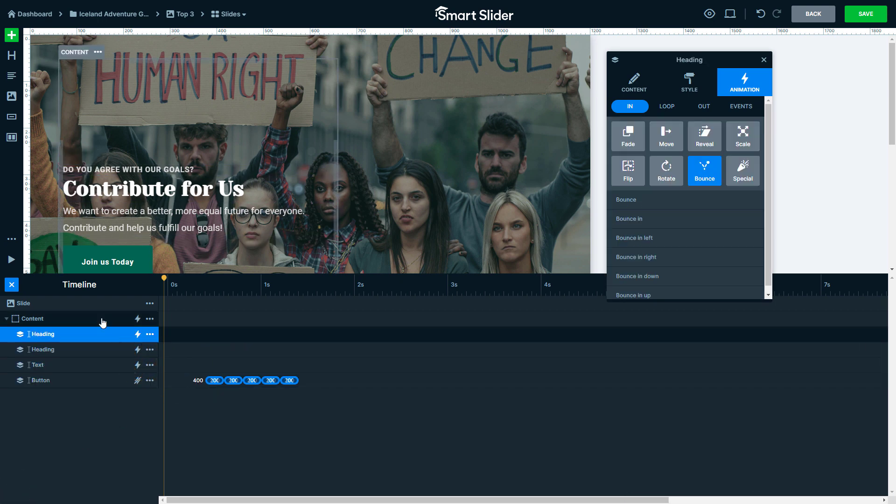
pyautogui.click(11, 284)
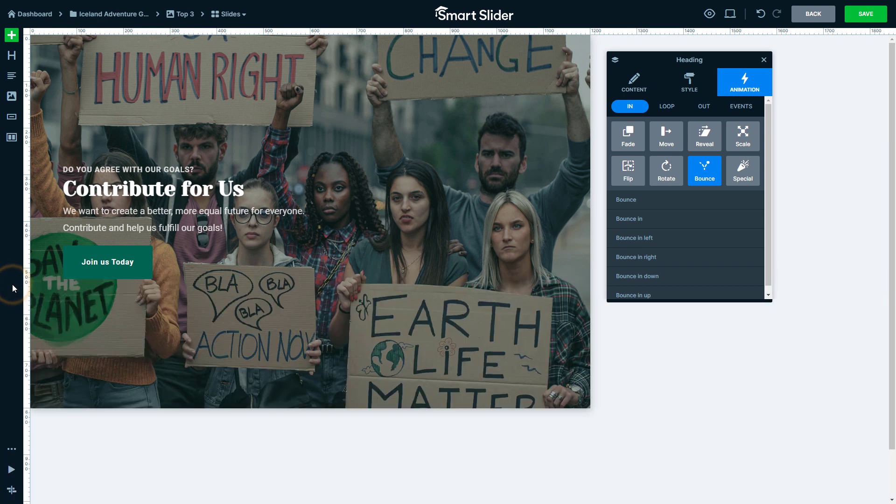
pyautogui.click(12, 470)
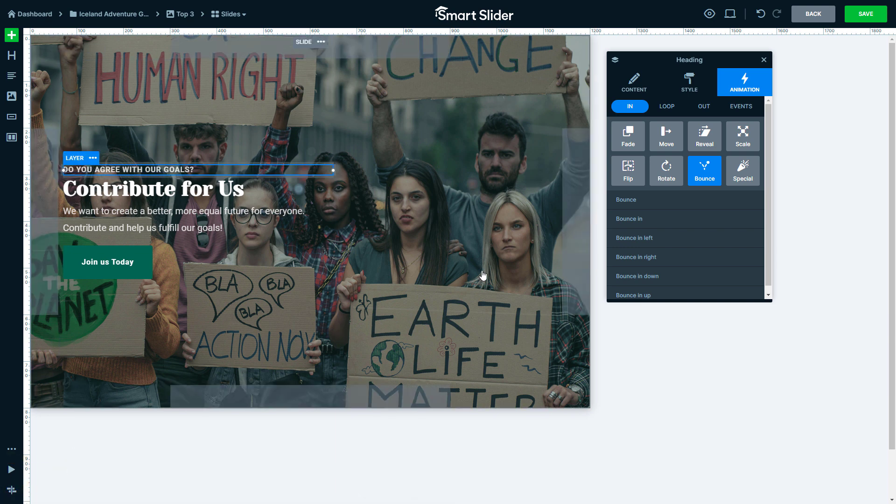
# Check the tablet view, reduce the paragraph's text scale and set the button's to 70% for mobile, and save the slide.
pyautogui.click(730, 16)
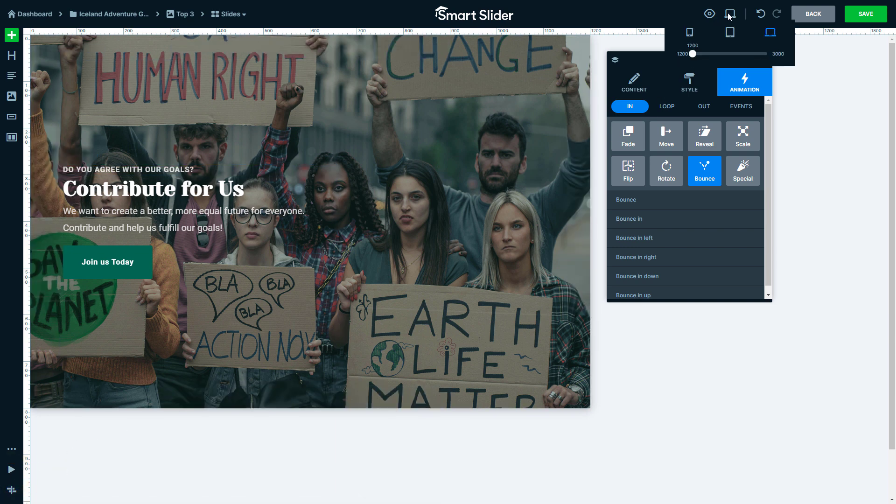
pyautogui.click(731, 35)
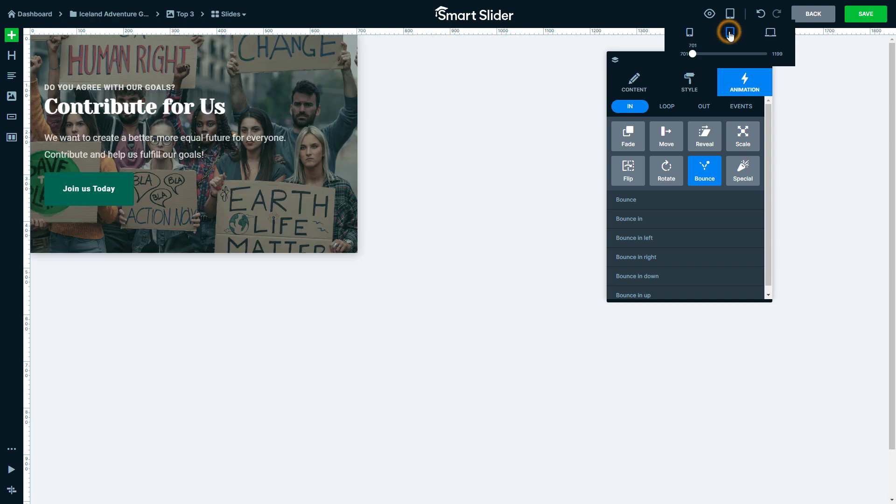
pyautogui.click(689, 33)
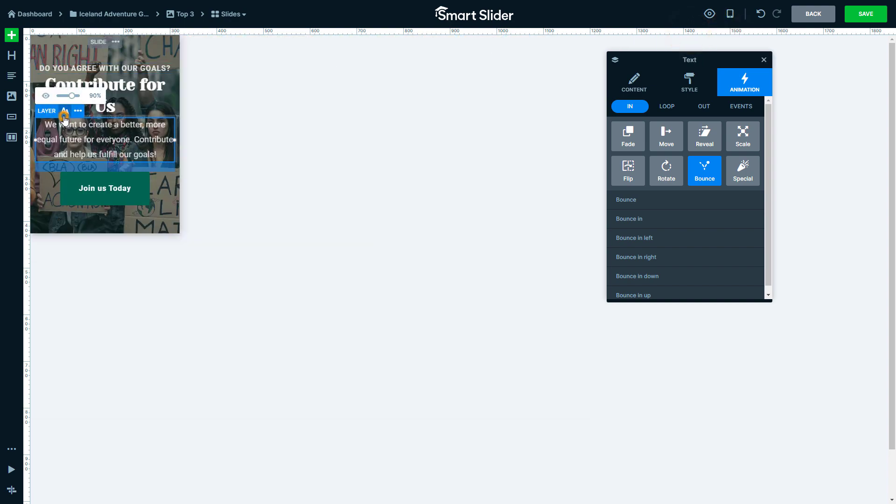
pyautogui.click(238, 174)
pyautogui.click(92, 183)
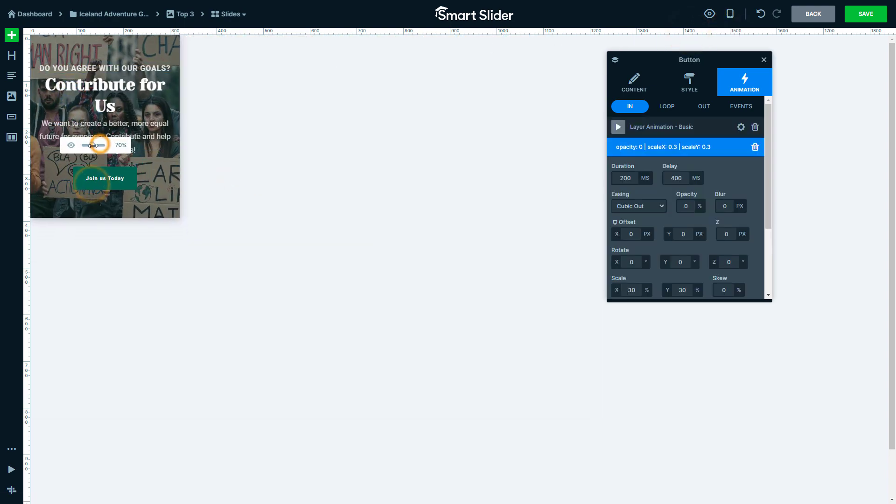
pyautogui.click(159, 140)
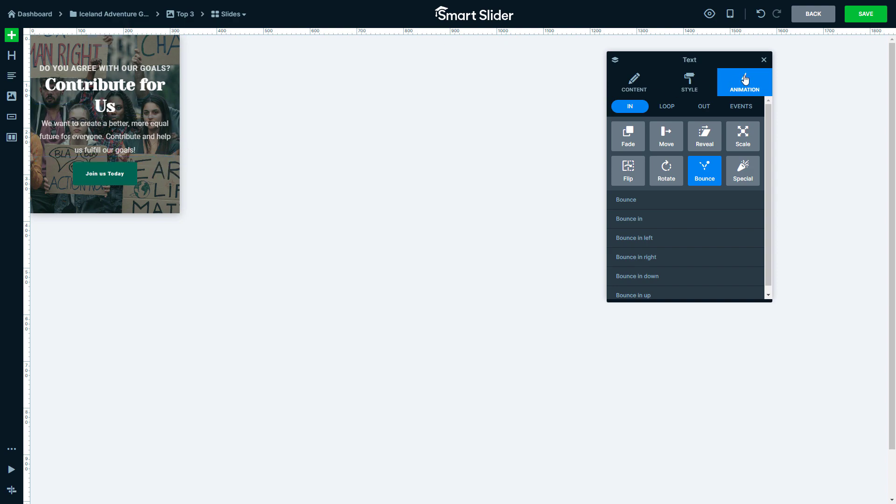
pyautogui.click(870, 18)
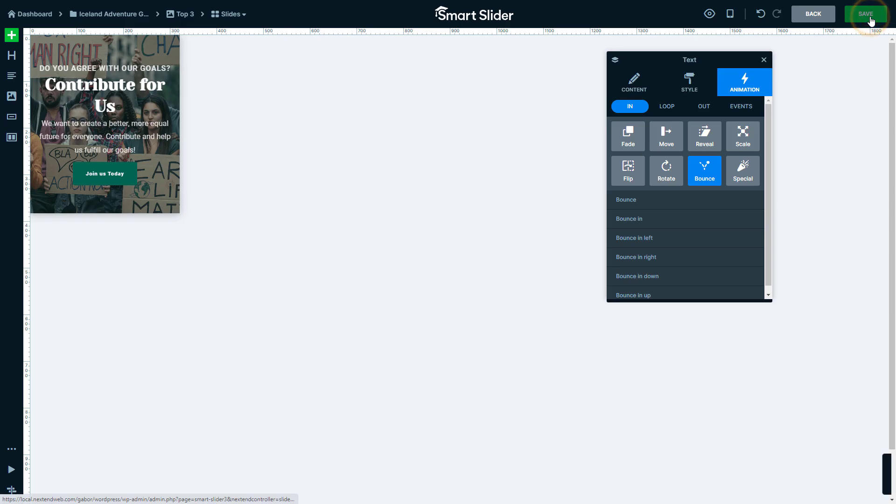
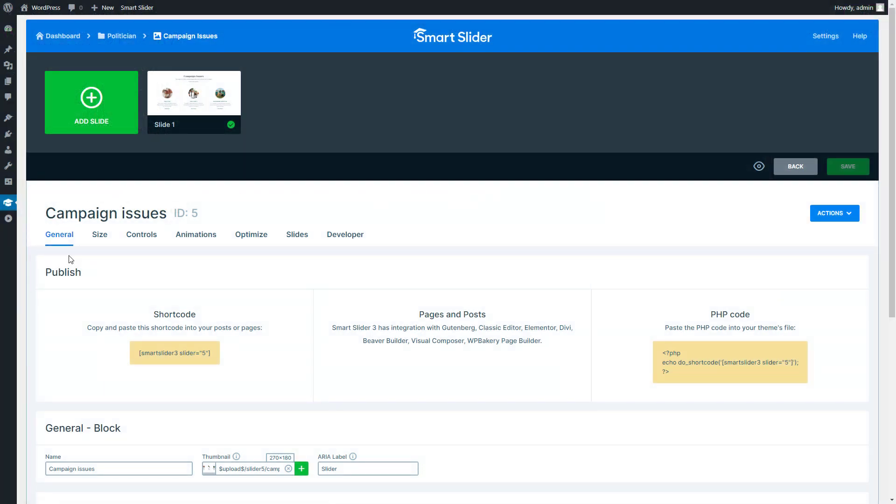
# Set the Campaign issues slider's alias to political-campaign.
pyautogui.scroll(-5, 71, 261)
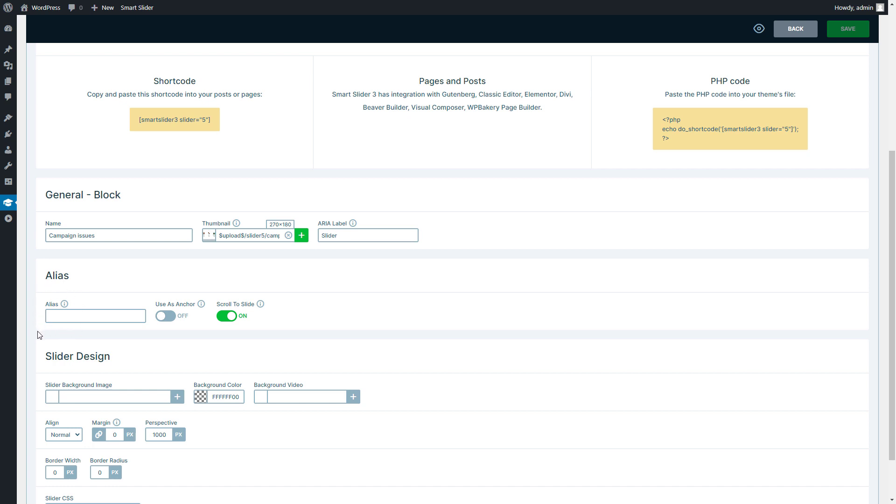
pyautogui.click(62, 321)
pyautogui.write('p')
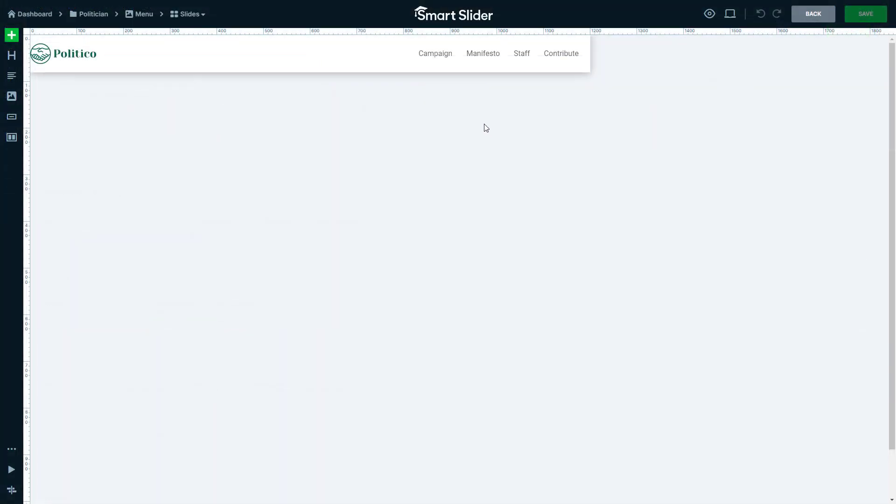
# Link the Campaign menu item to the Scroll to alias action with alias political-campaign and test it on the page.
pyautogui.click(440, 57)
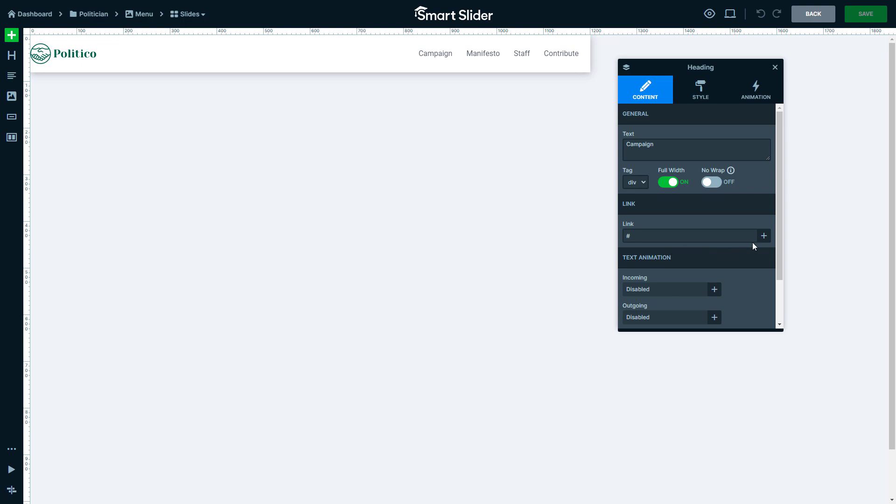
pyautogui.click(765, 238)
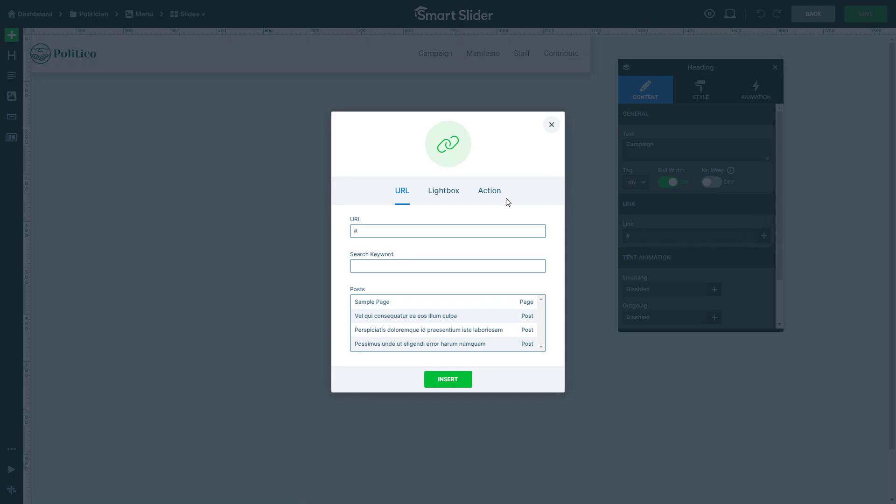
pyautogui.click(490, 193)
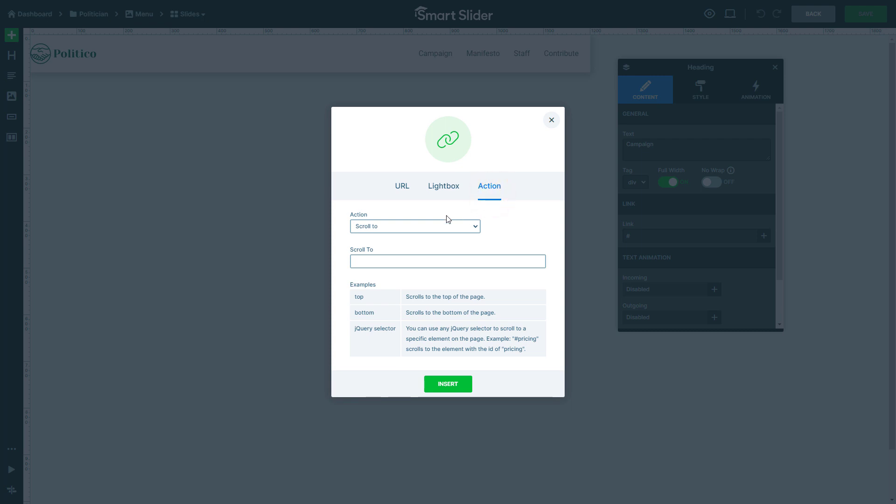
pyautogui.click(423, 228)
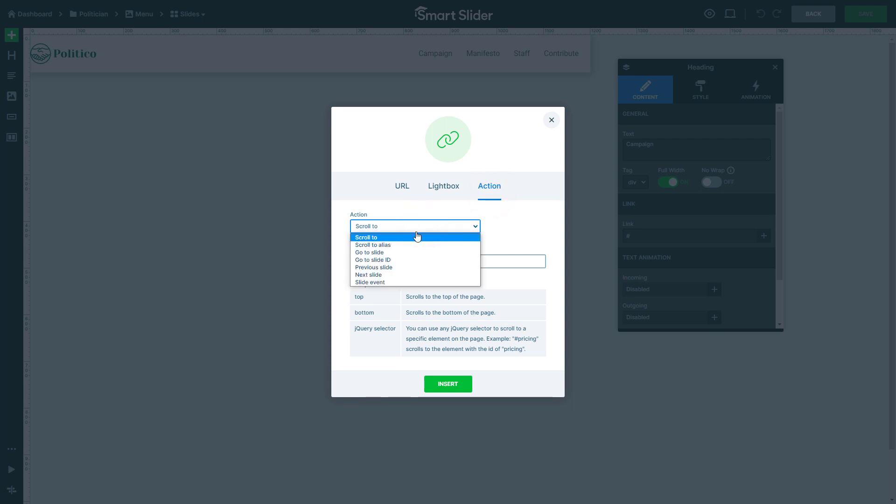
pyautogui.click(405, 245)
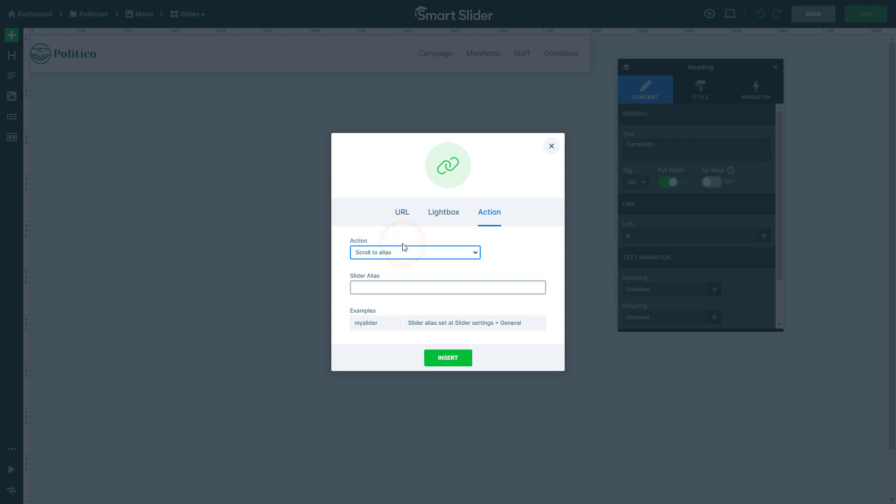
pyautogui.click(399, 286)
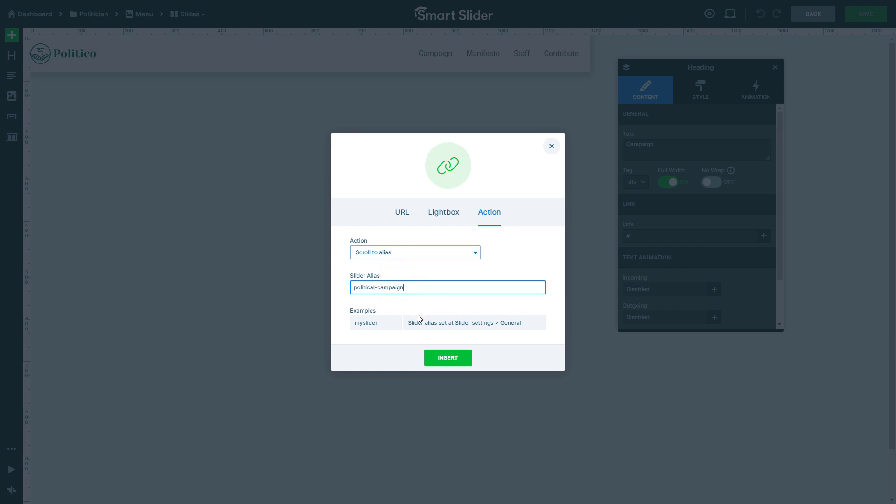
pyautogui.click(448, 359)
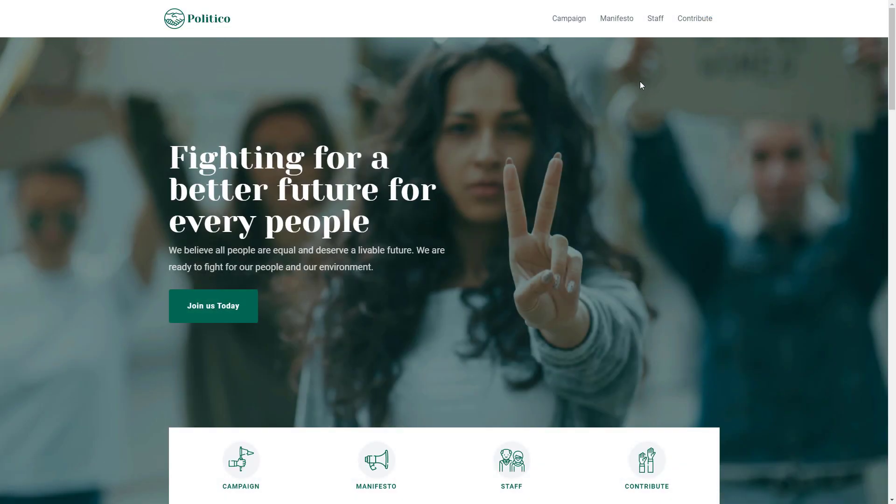
pyautogui.click(582, 22)
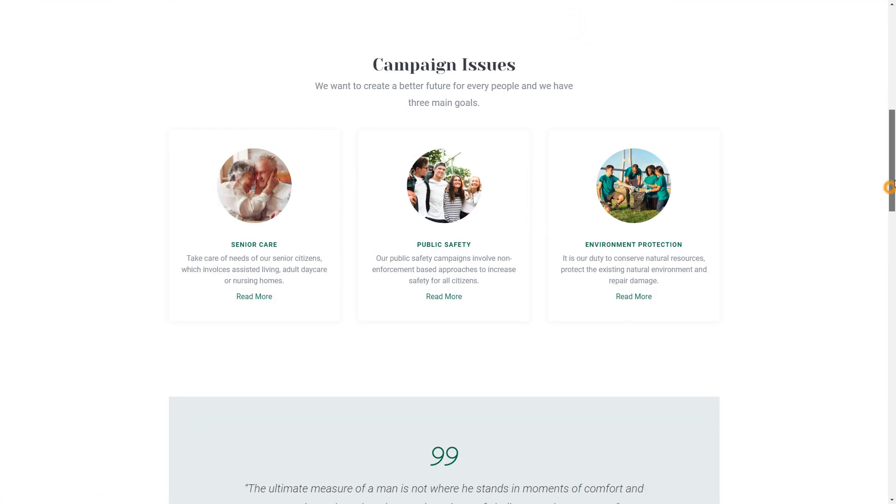
pyautogui.moveTo(890, 190); pyautogui.dragTo(894, 86)
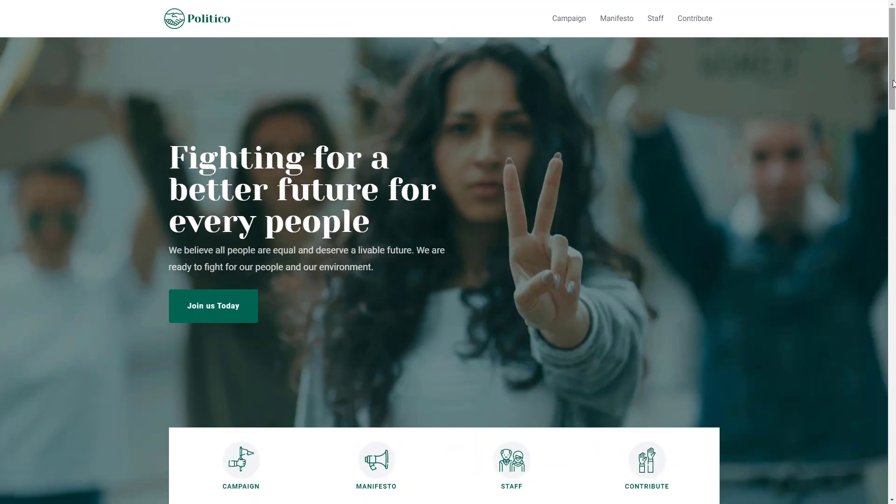
# Test the Staff menu item's scroll link on the political page, and look over the original Iceland template page down to Featured Trips.
pyautogui.click(655, 21)
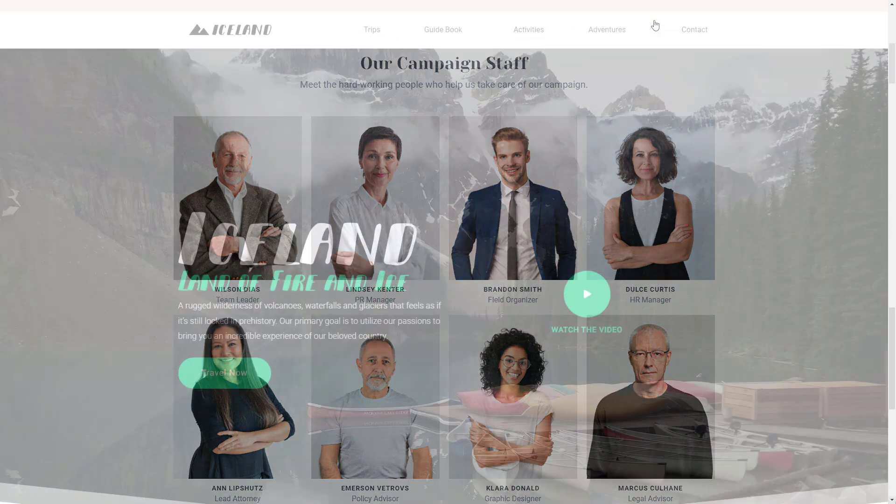
pyautogui.scroll(-5, 448, 252)
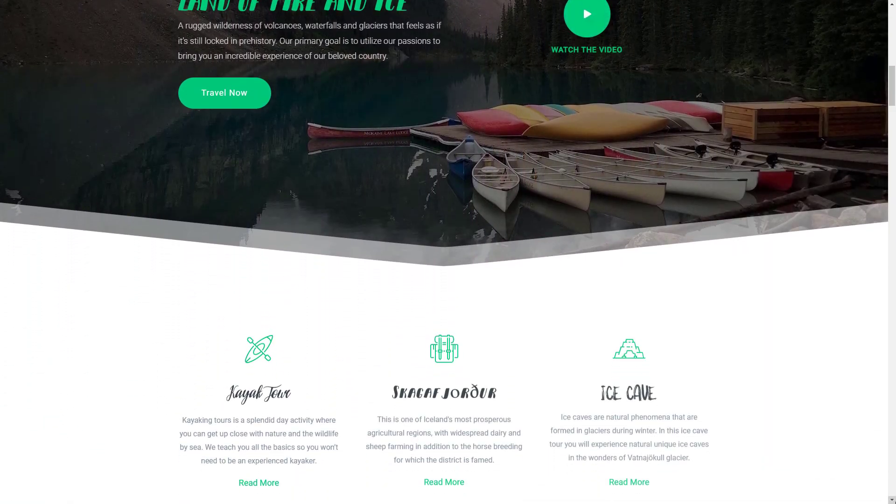
pyautogui.scroll(-8, 448, 253)
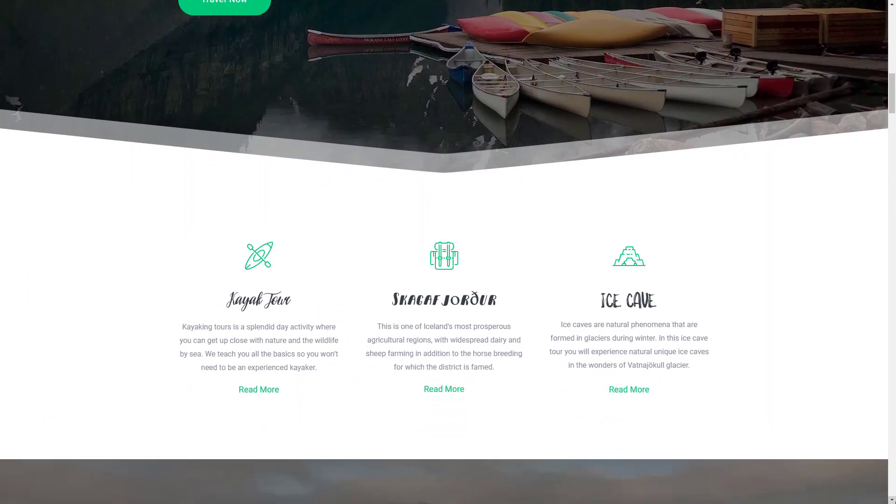
pyautogui.scroll(-8, 449, 253)
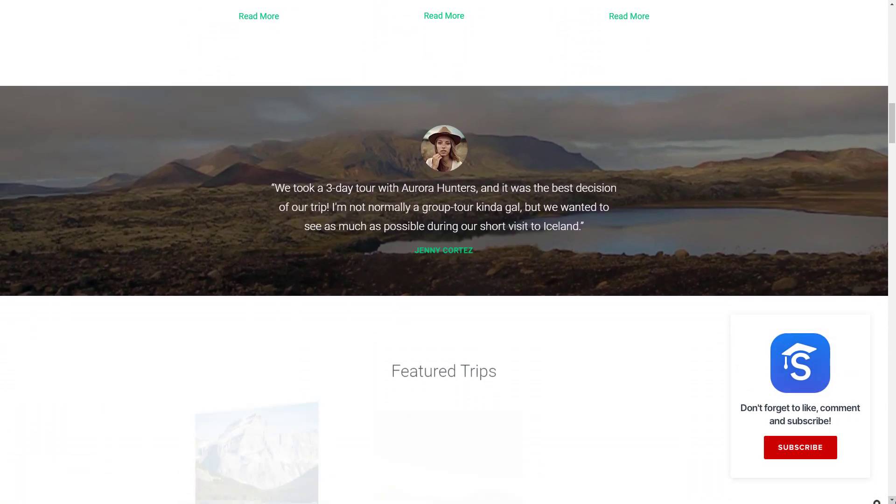
pyautogui.scroll(-8, 448, 252)
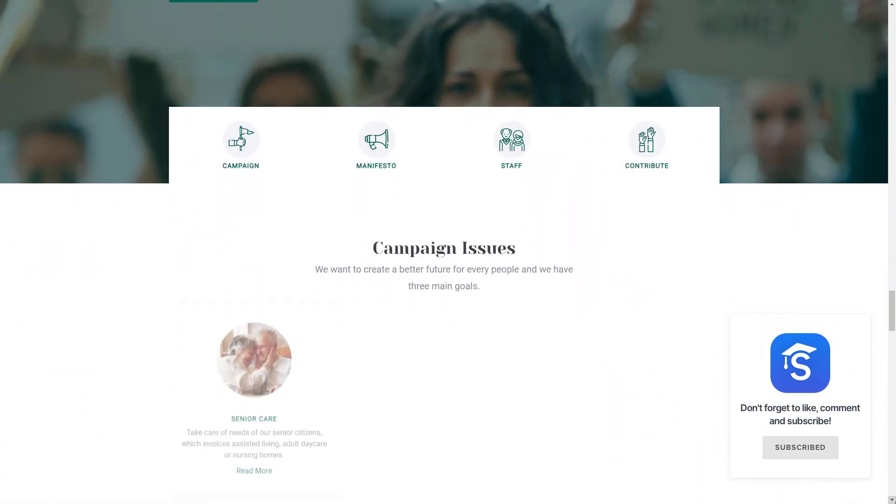
# Review the finished political page from the Campaign Issues section through the quote and Political Manifesto to Our Campaign Staff.
pyautogui.scroll(-8, 448, 252)
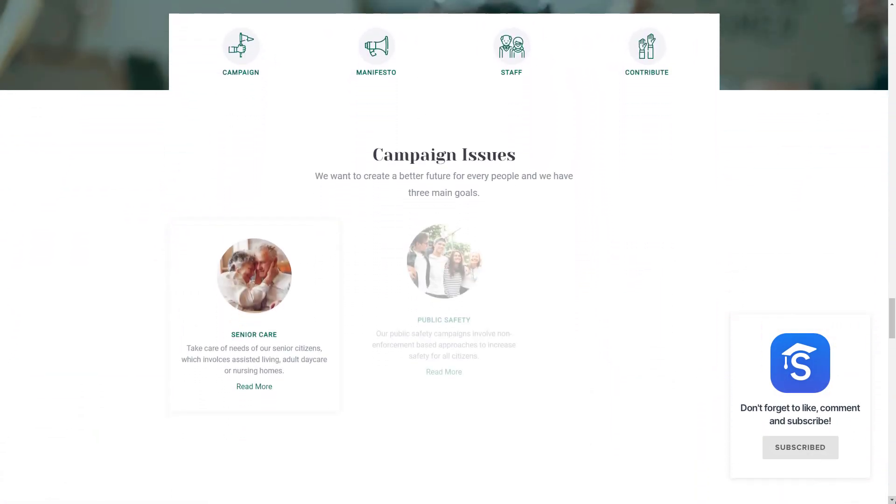
pyautogui.scroll(-8, 448, 252)
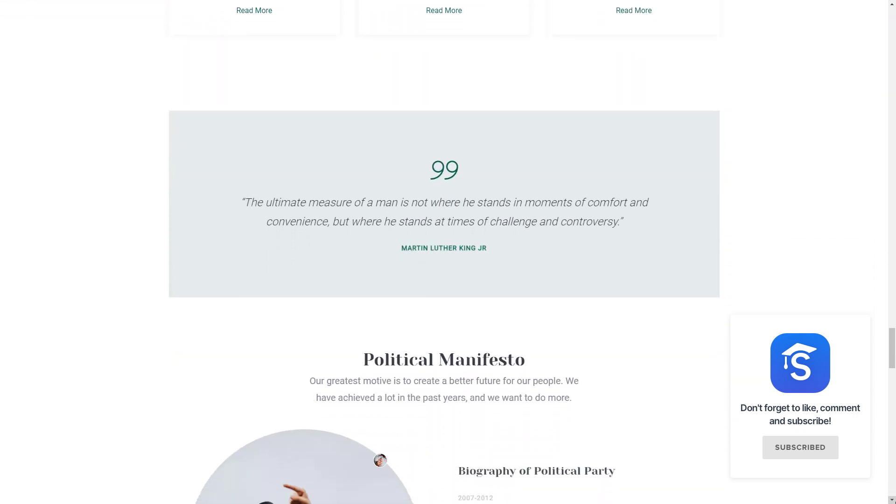
pyautogui.scroll(-8, 448, 252)
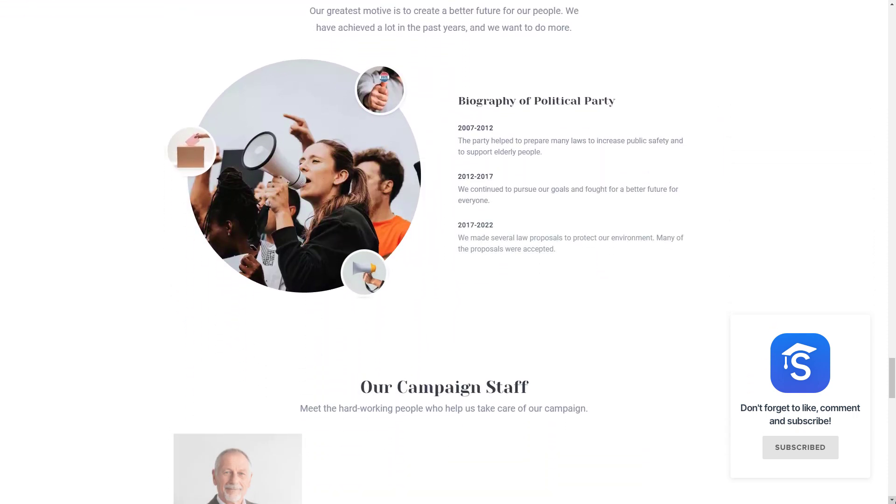
pyautogui.scroll(-4, 449, 252)
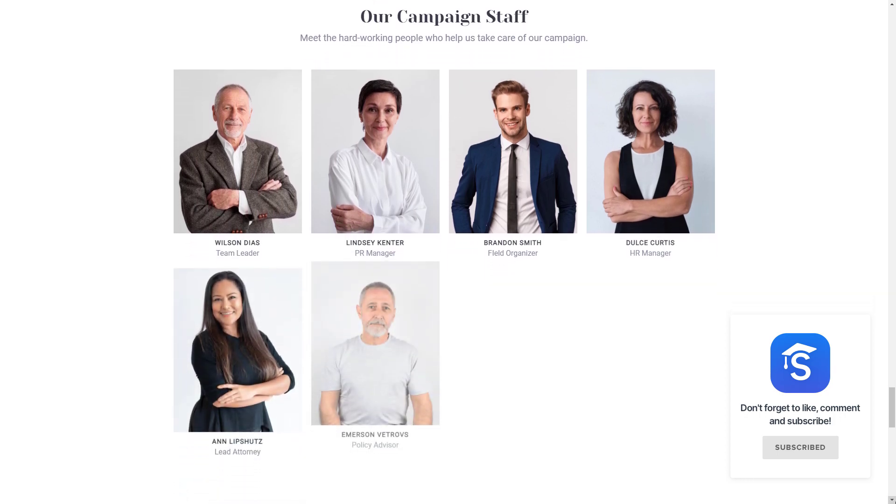